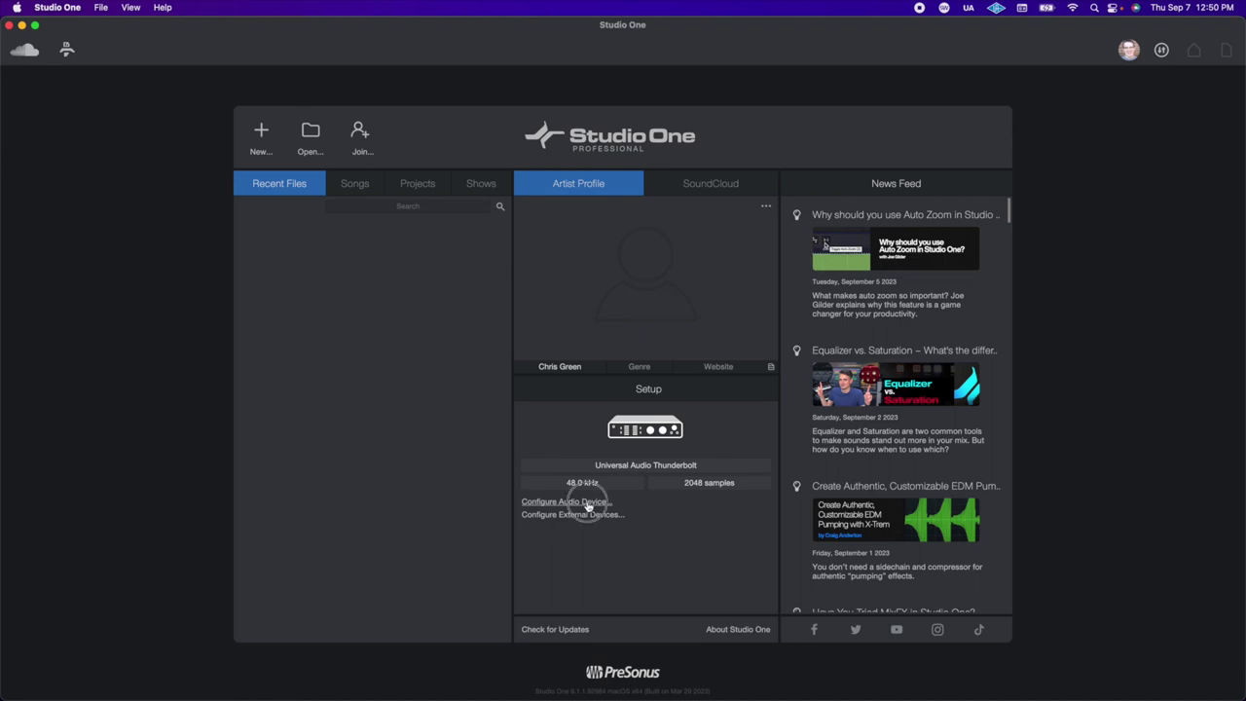
# - Open the audio device configuration and choose Universal Audio Thunderbolt as both the playback and recording device
pyautogui.click(588, 502)
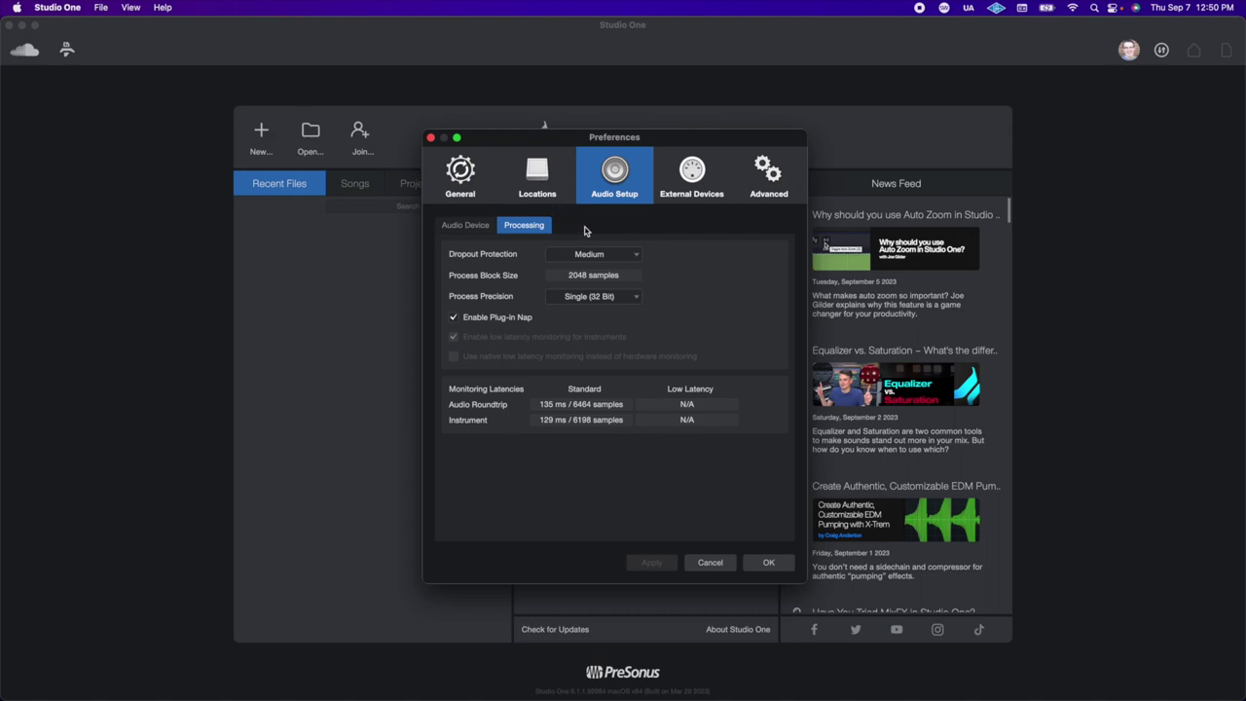
pyautogui.click(480, 227)
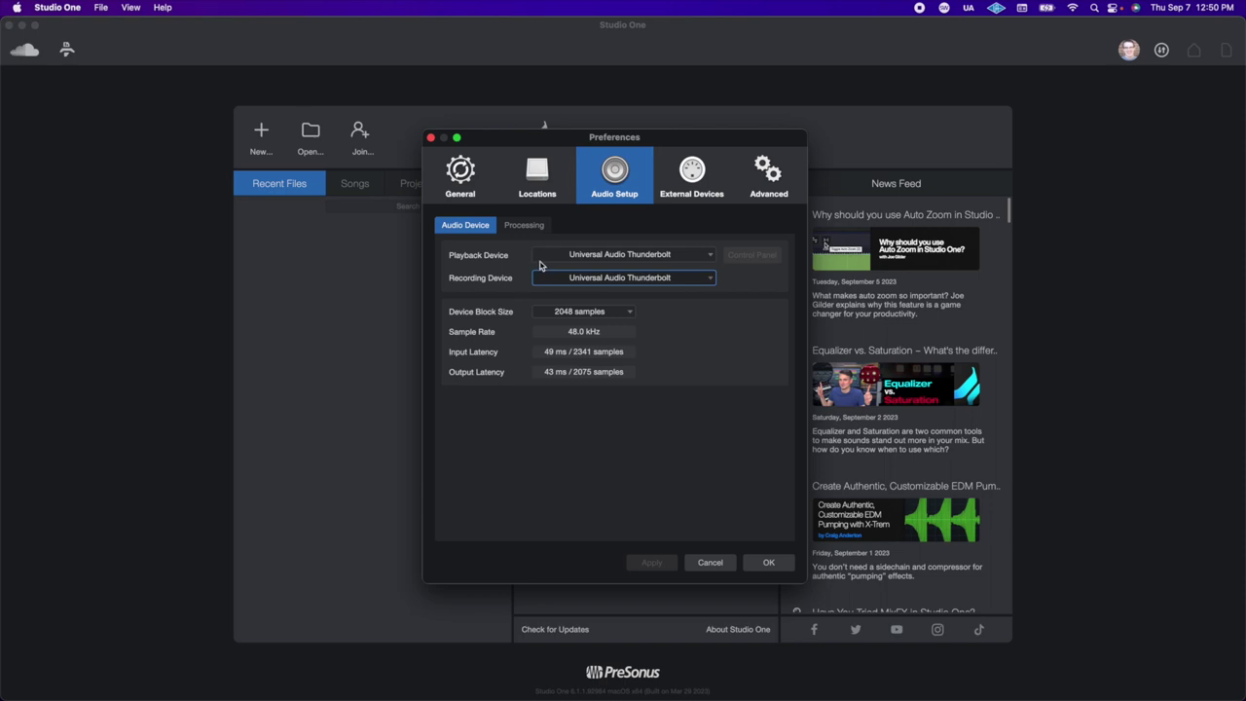
pyautogui.click(642, 256)
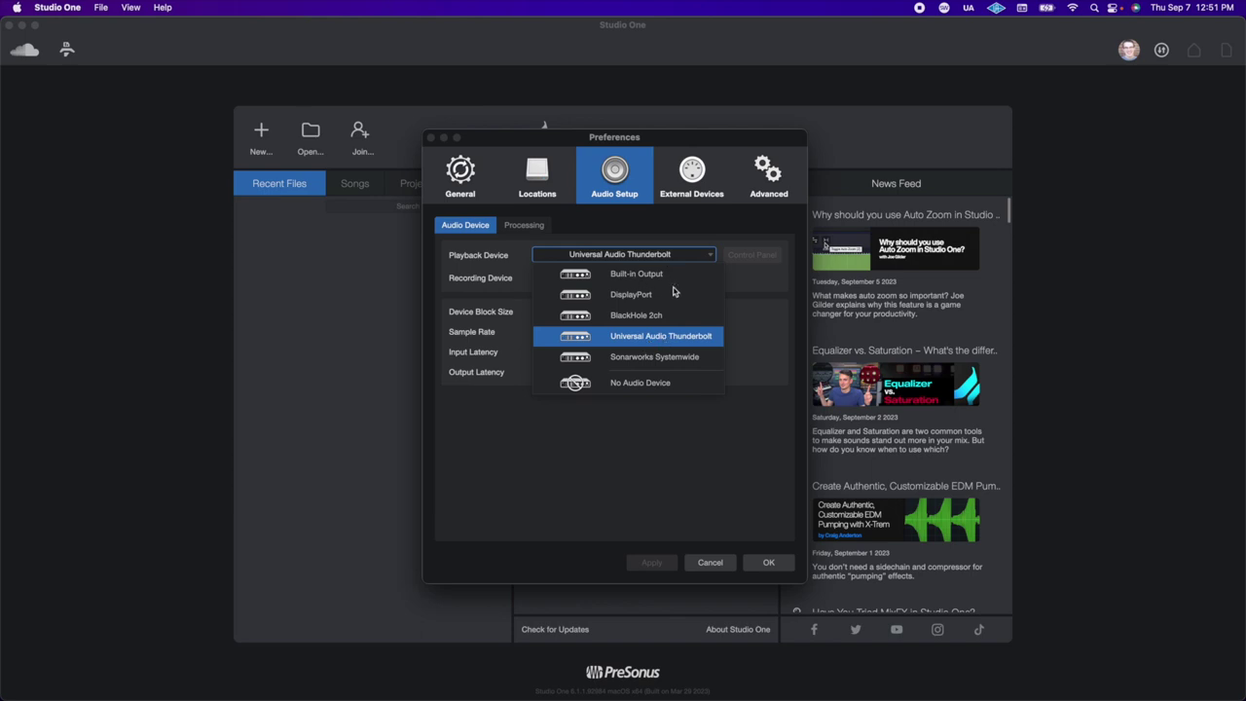
pyautogui.click(669, 339)
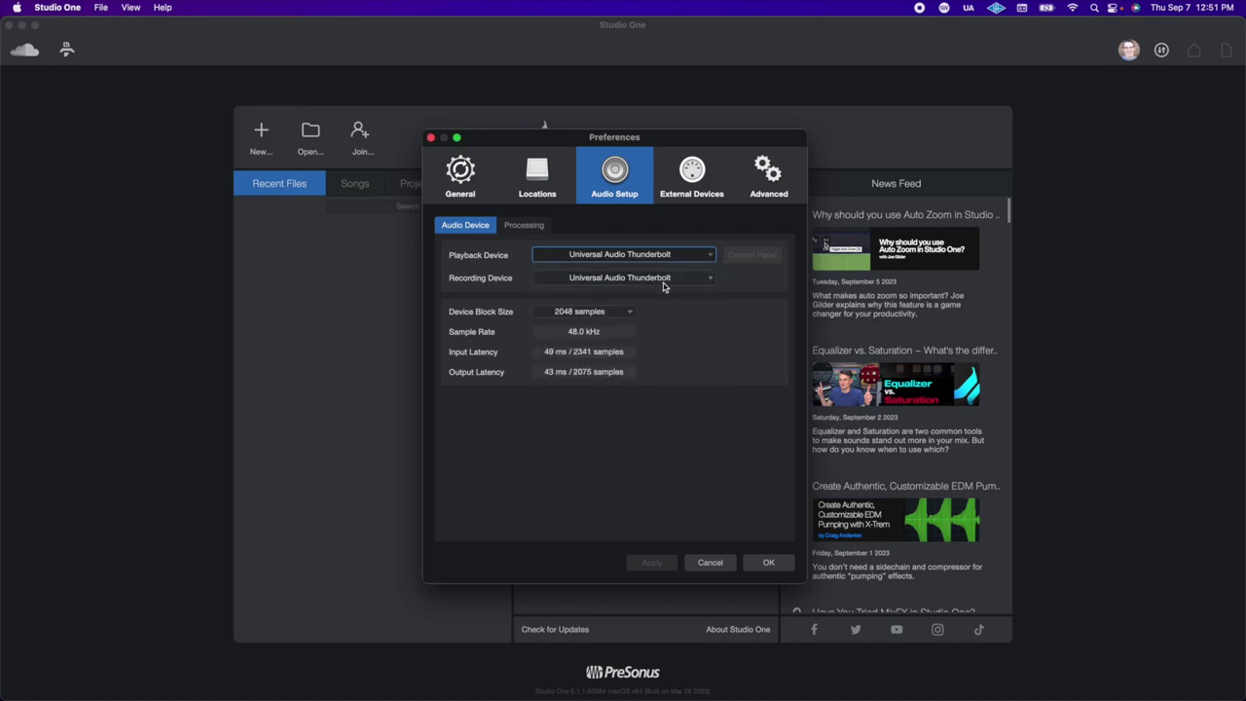
pyautogui.click(580, 279)
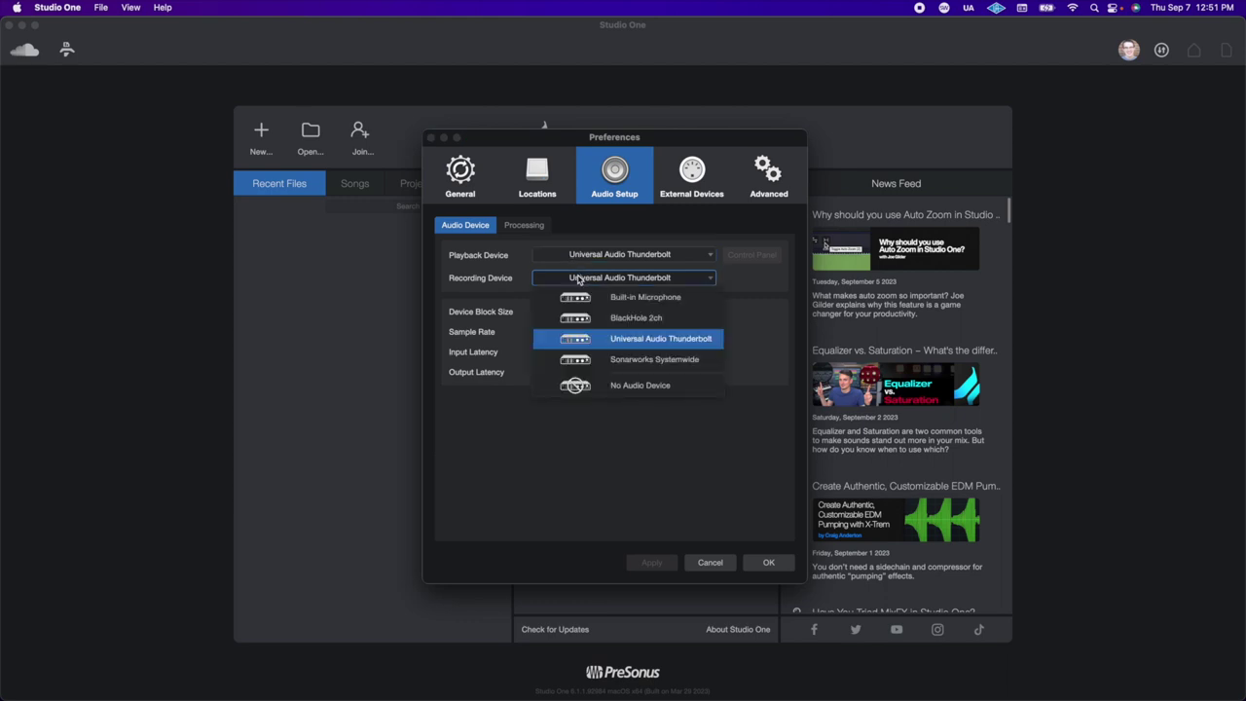
pyautogui.click(652, 342)
pyautogui.click(644, 282)
pyautogui.click(693, 340)
# - Set the audio device's block size to 512 samples
pyautogui.click(622, 313)
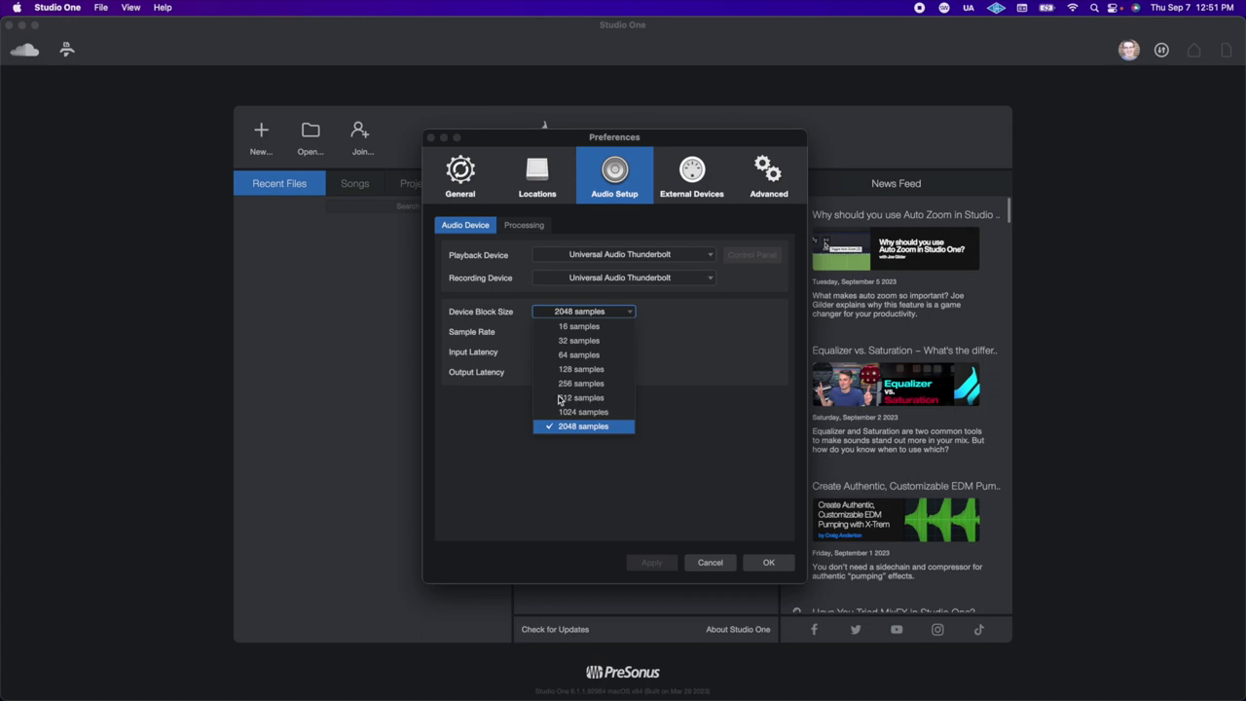
pyautogui.click(671, 394)
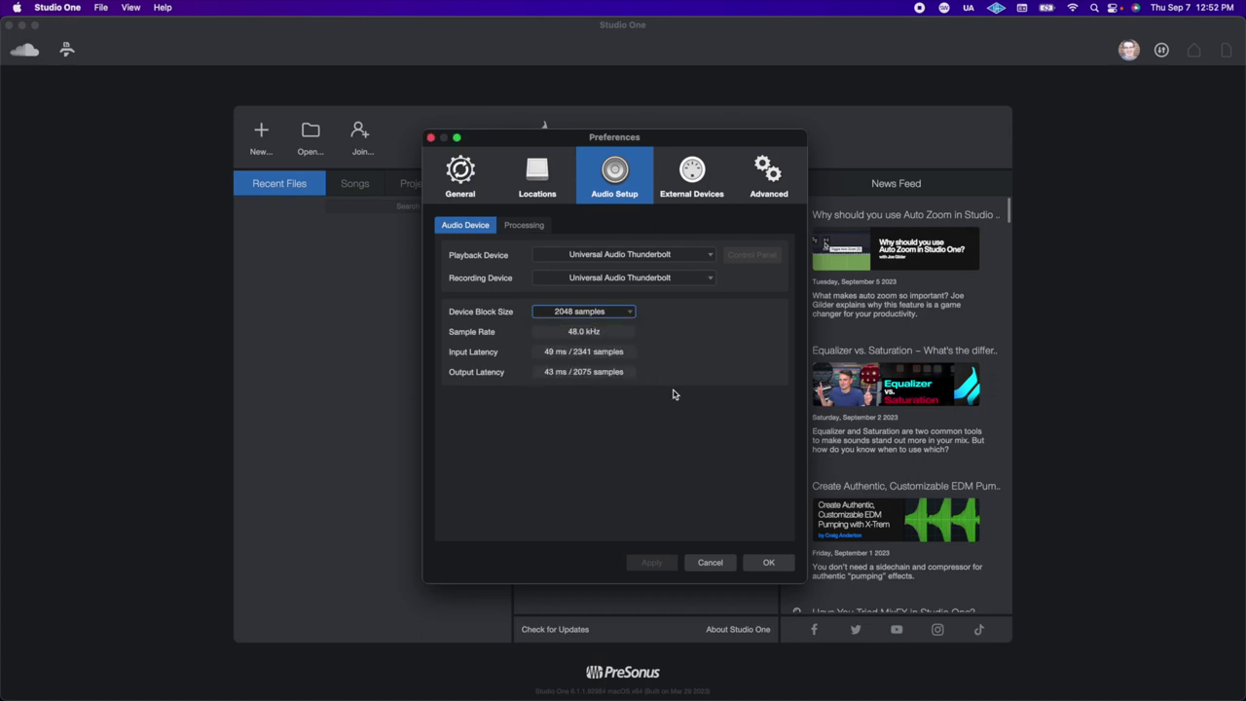
pyautogui.click(585, 313)
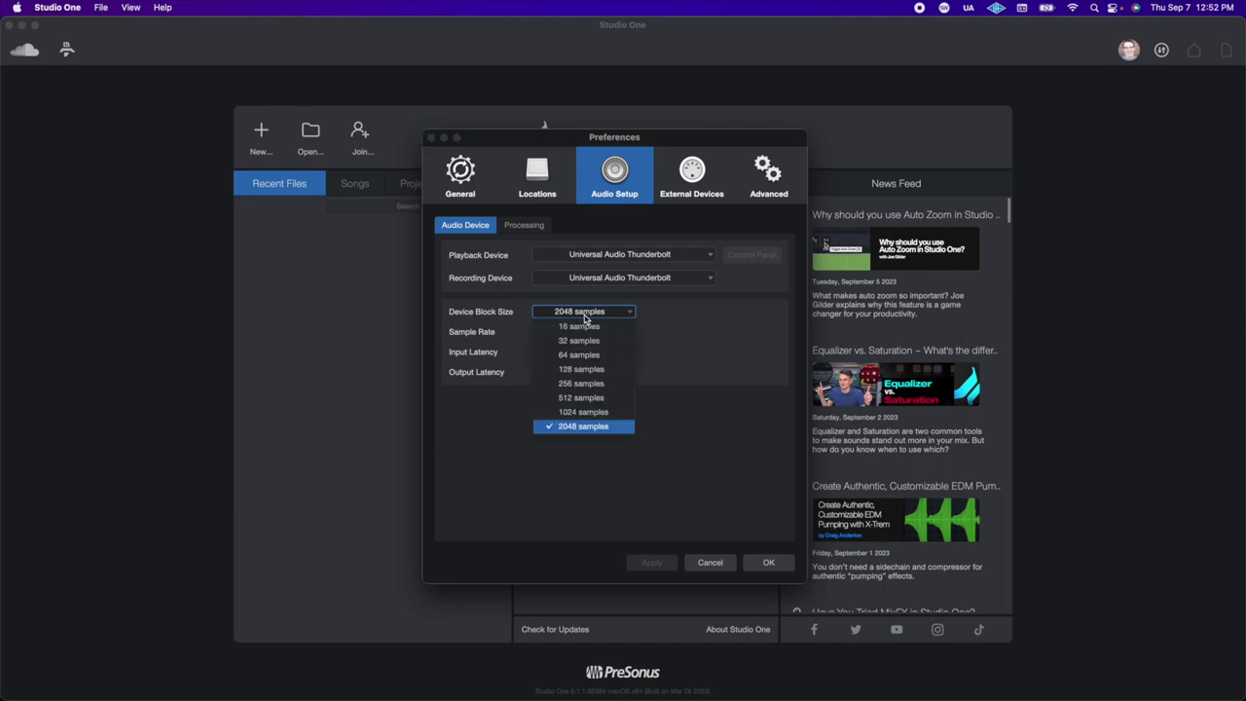
pyautogui.click(588, 398)
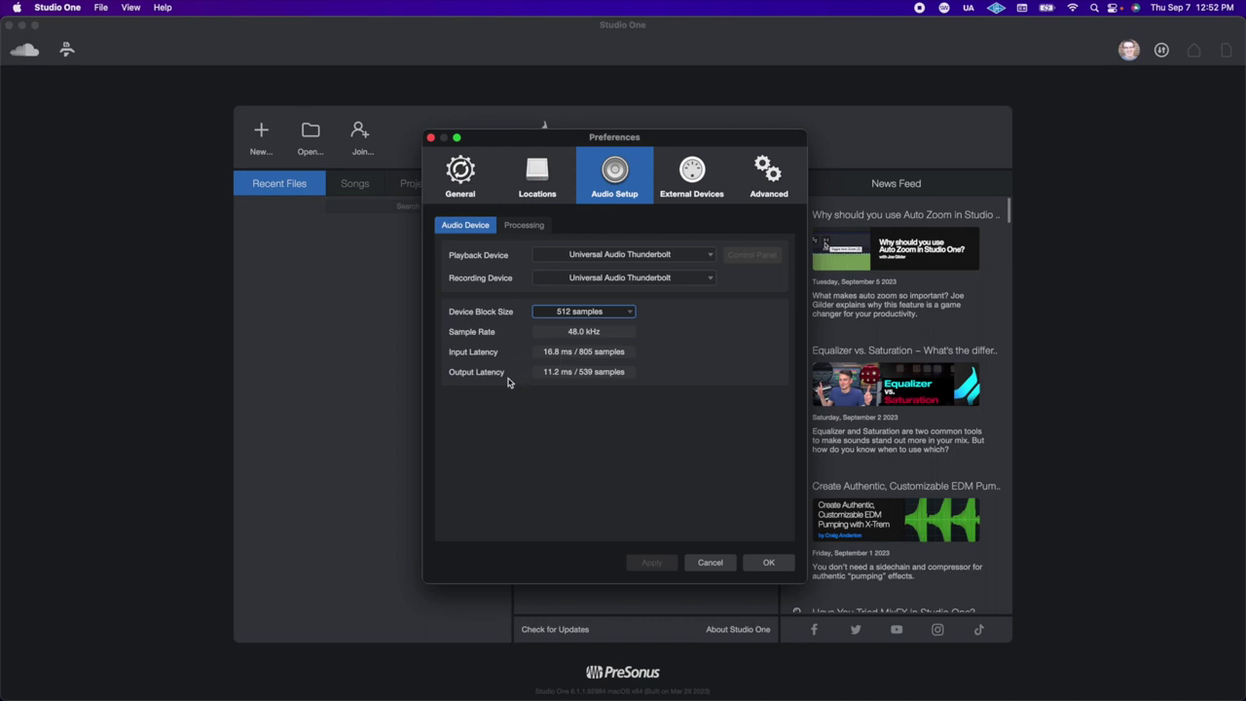
pyautogui.click(586, 318)
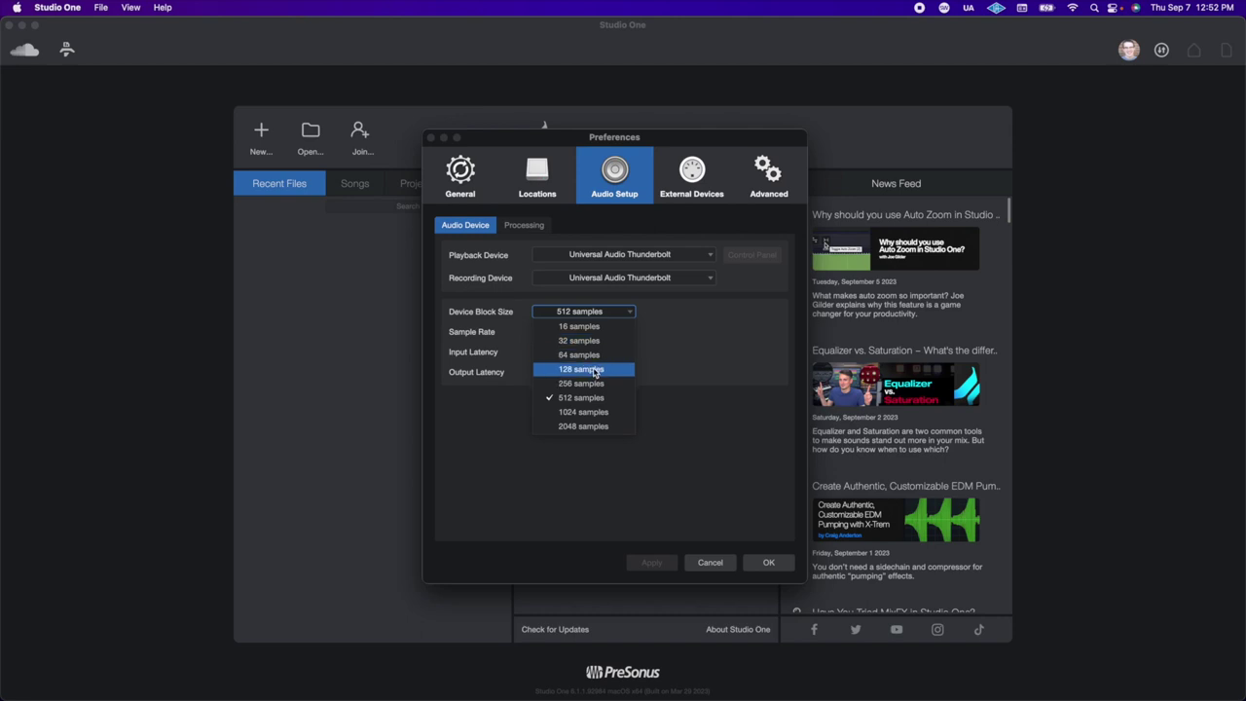
pyautogui.click(623, 311)
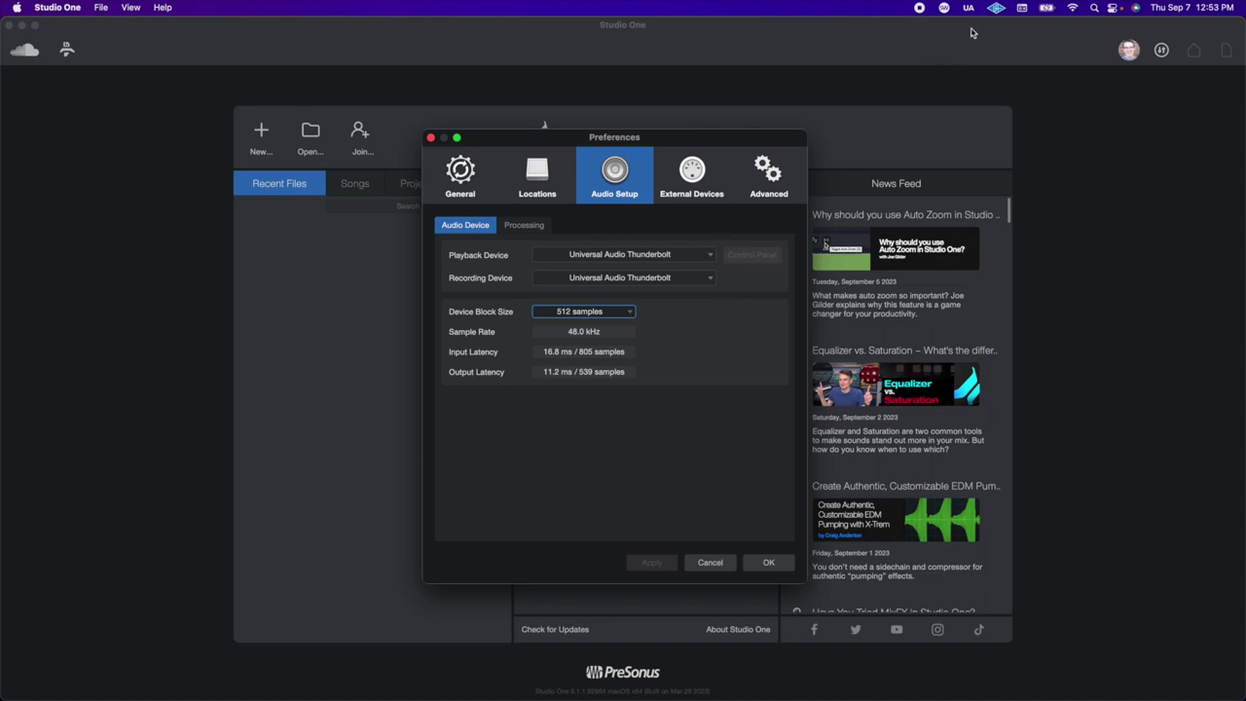
# - Check the sample rate choices in the Universal Audio Console against the audio setup, and close both the Console and the preferences
pyautogui.click(994, 8)
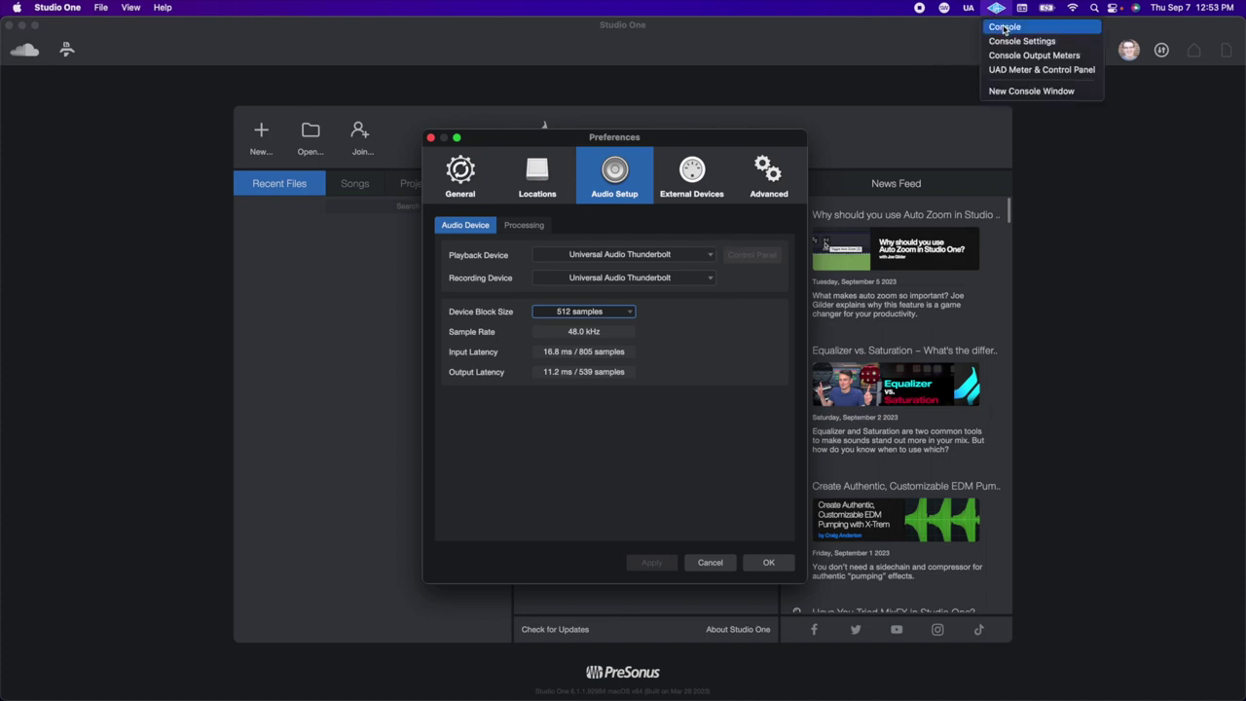
pyautogui.click(1003, 28)
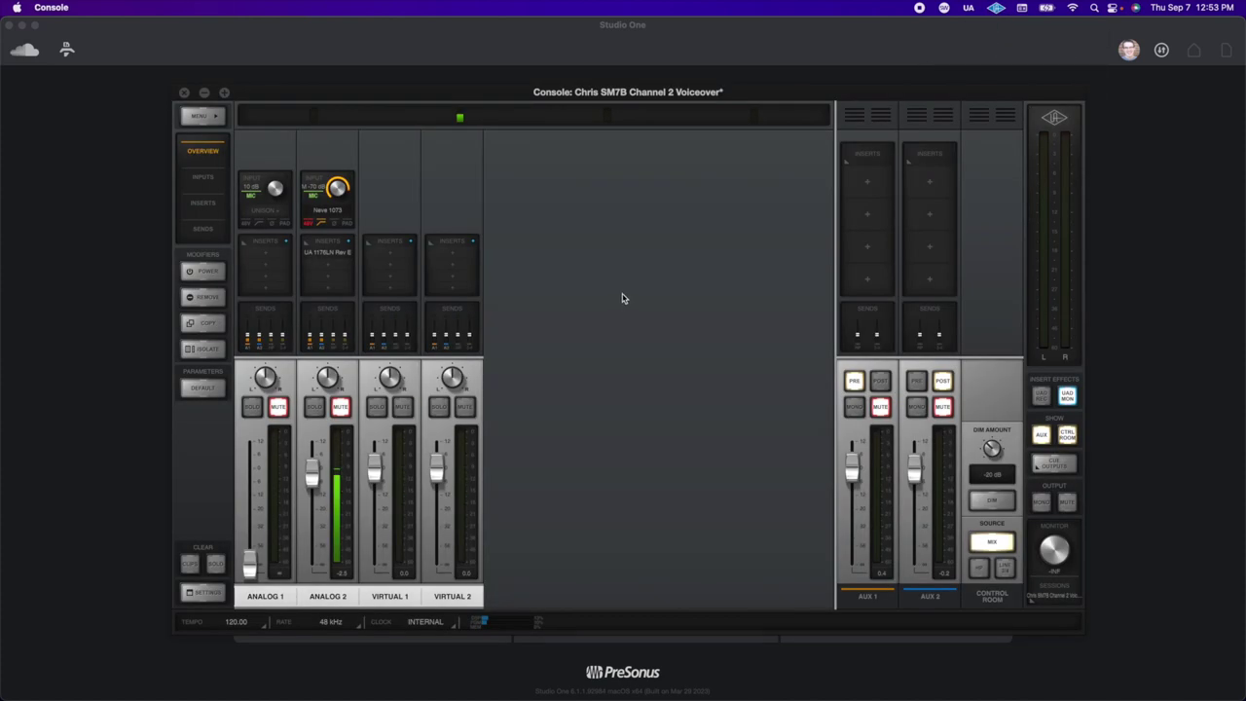
pyautogui.click(331, 622)
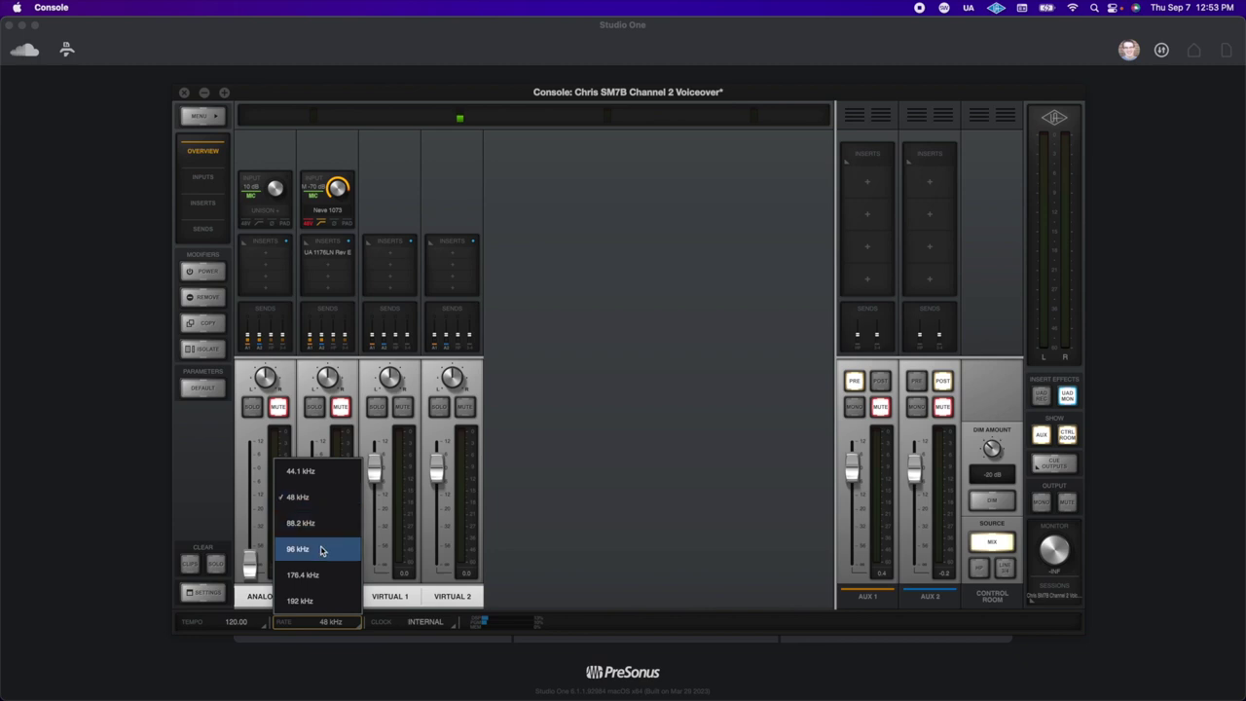
pyautogui.click(111, 453)
pyautogui.press('super+comma')
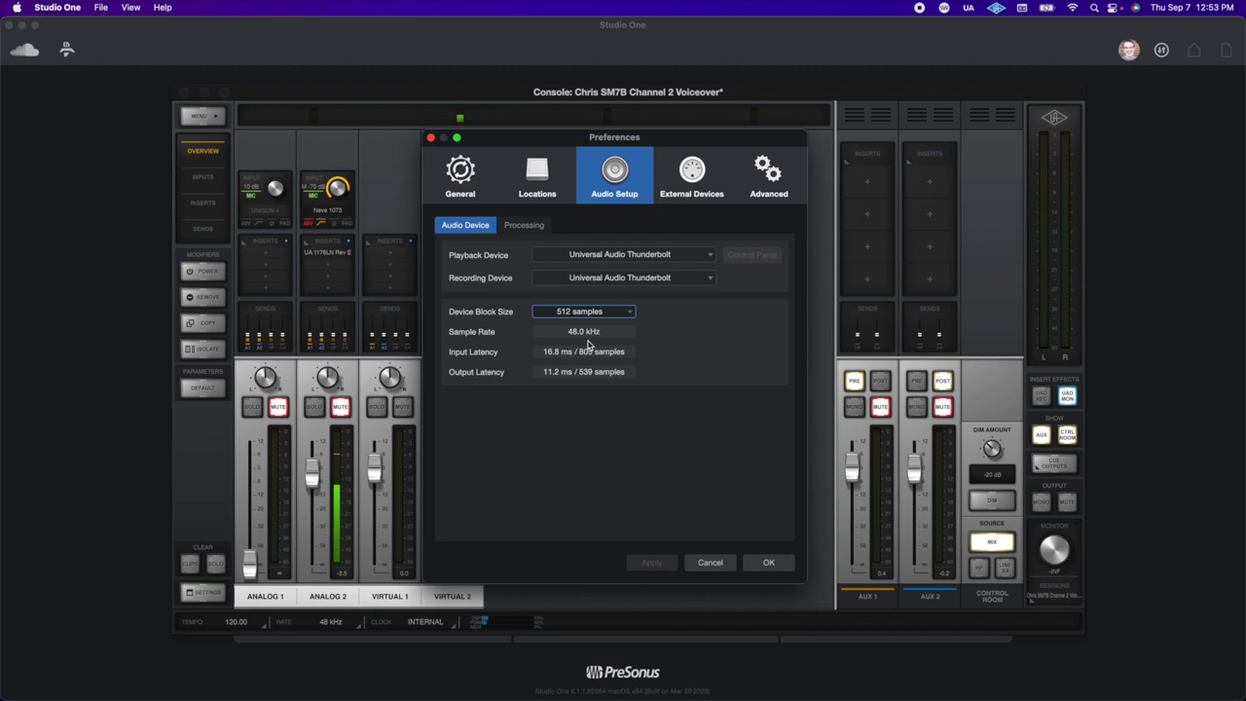
pyautogui.click(185, 92)
pyautogui.press('Escape')
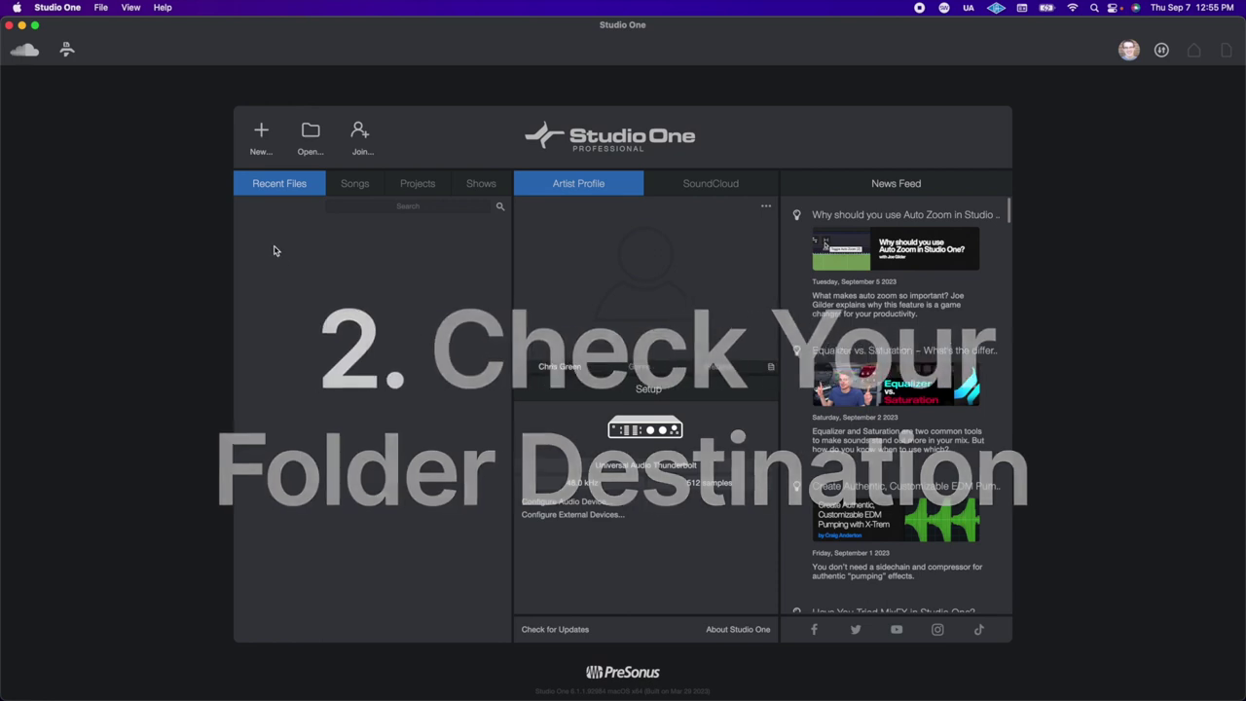
# - Start a new song from the Record and Mix template and name it "Happy Birthday"
pyautogui.click(261, 135)
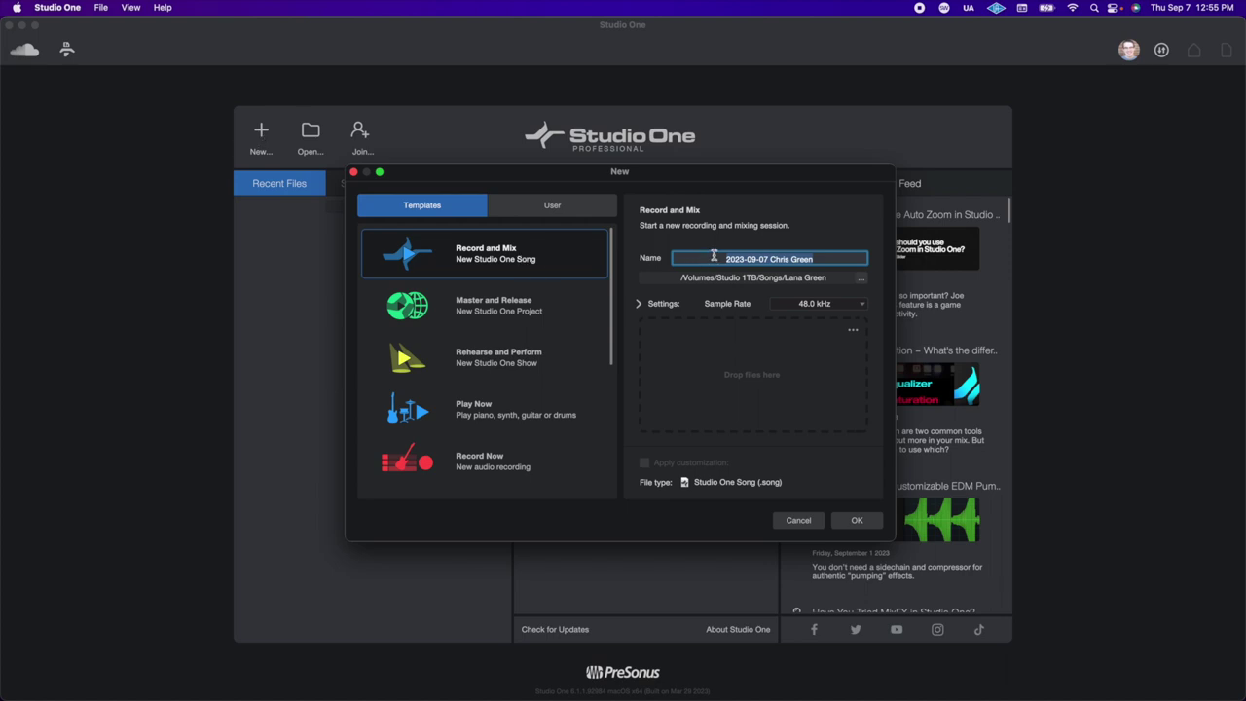
pyautogui.write('Happy Birthday')
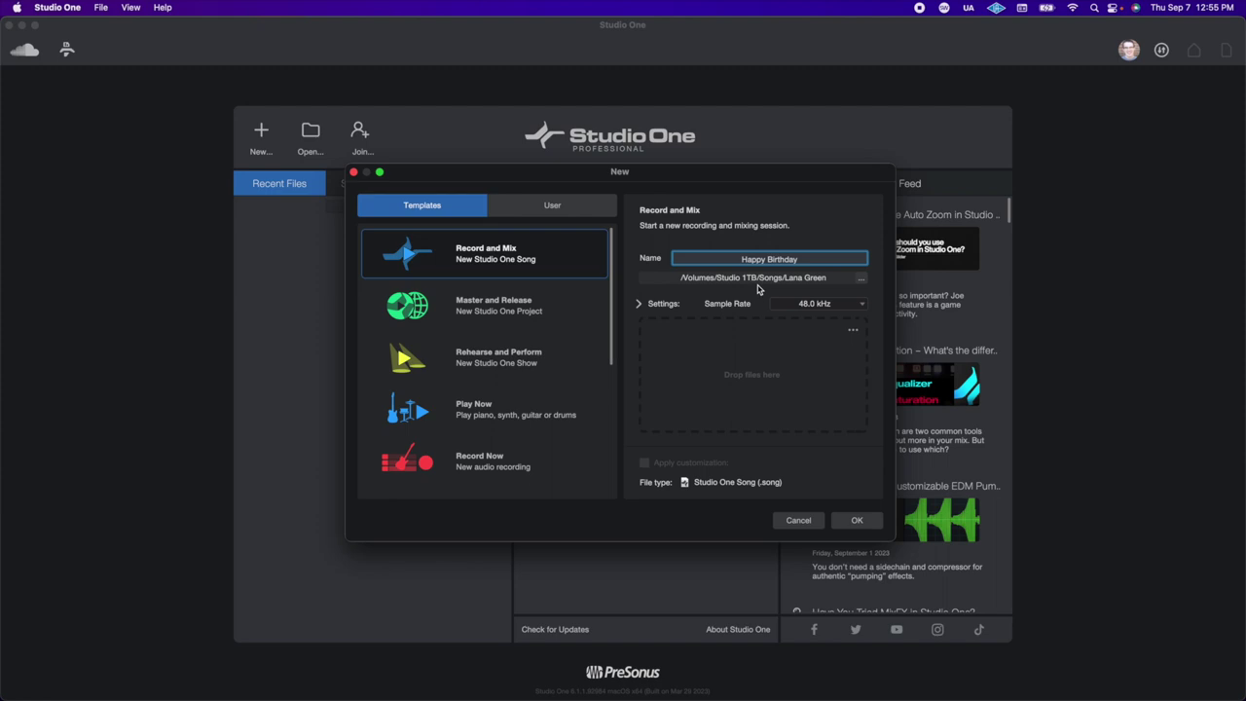
# - Create a "Happy Birthday" folder inside the artist's folder under Songs on the studio drive and use it as the song's save location
pyautogui.click(860, 280)
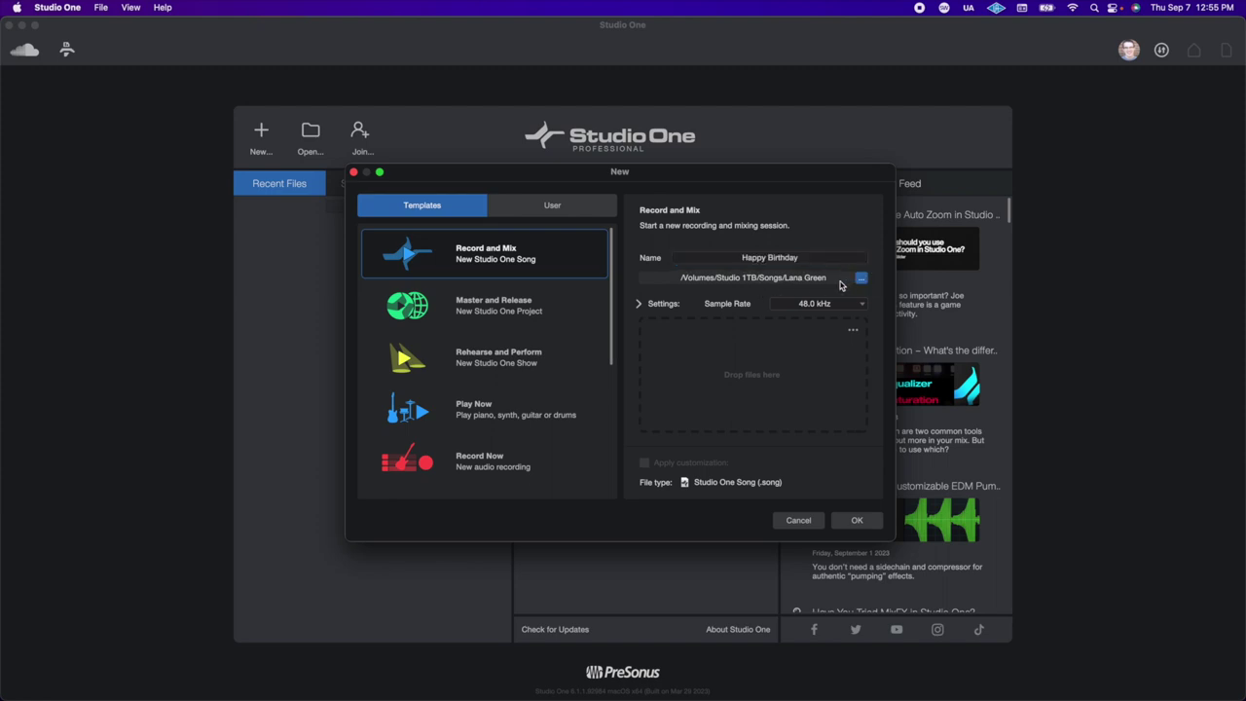
pyautogui.scroll(-1, 418, 394)
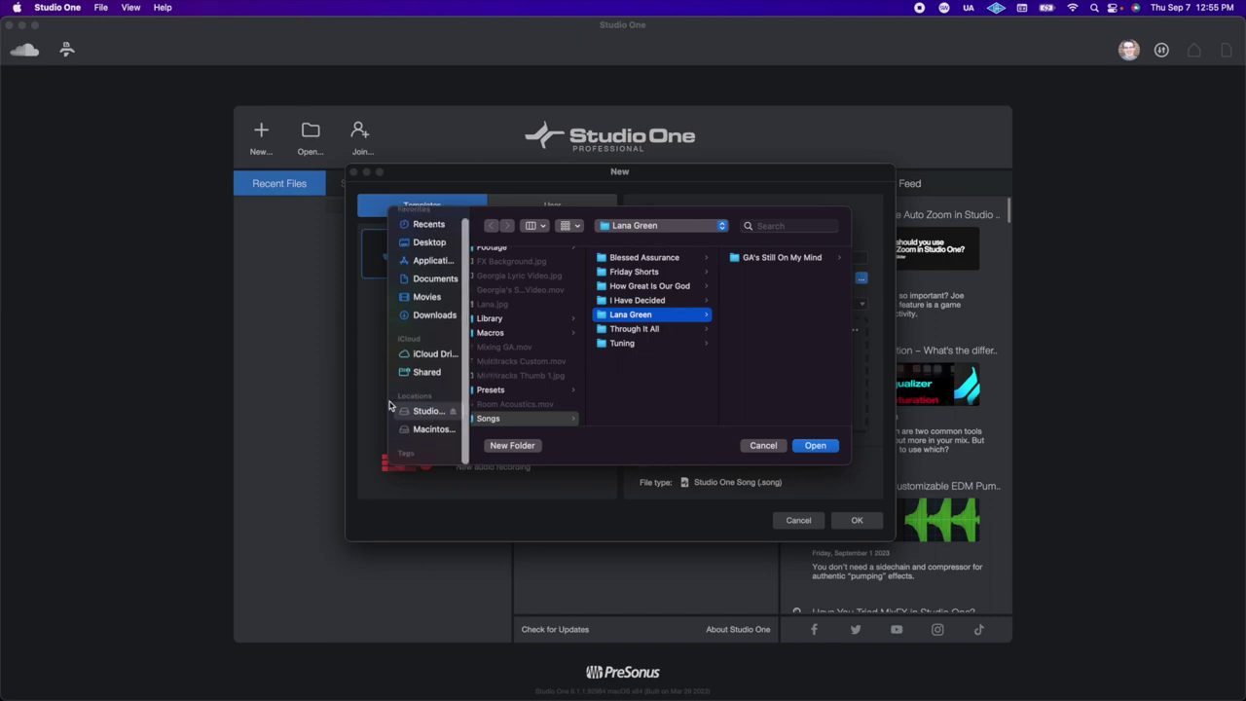
pyautogui.click(430, 416)
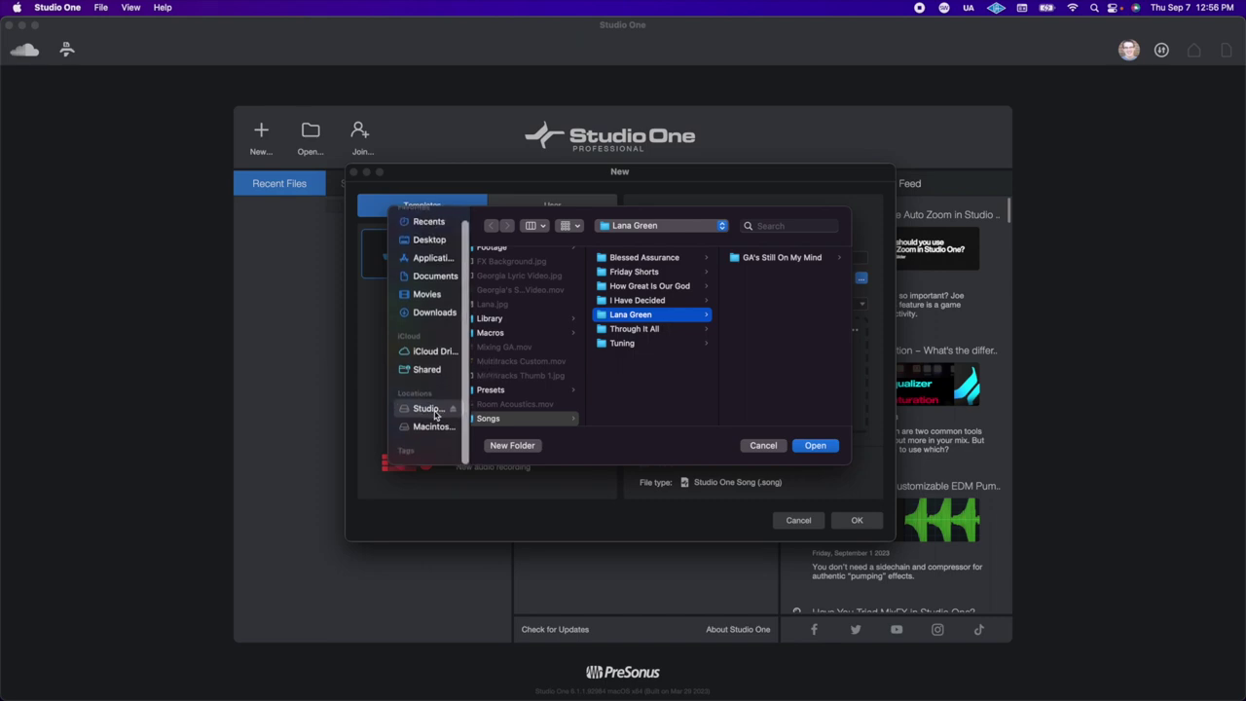
pyautogui.hscroll(-2, 523, 370)
pyautogui.scroll(3, 522, 370)
pyautogui.scroll(-5, 525, 330)
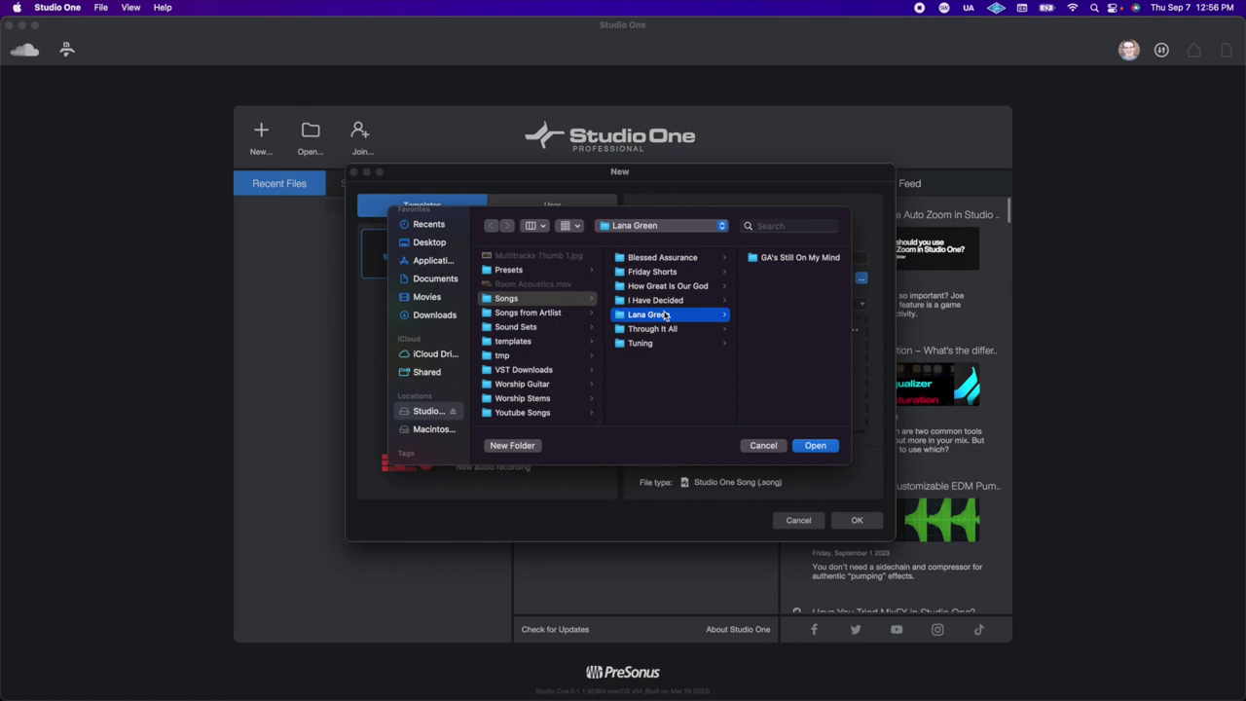
pyautogui.hscroll(2, 667, 316)
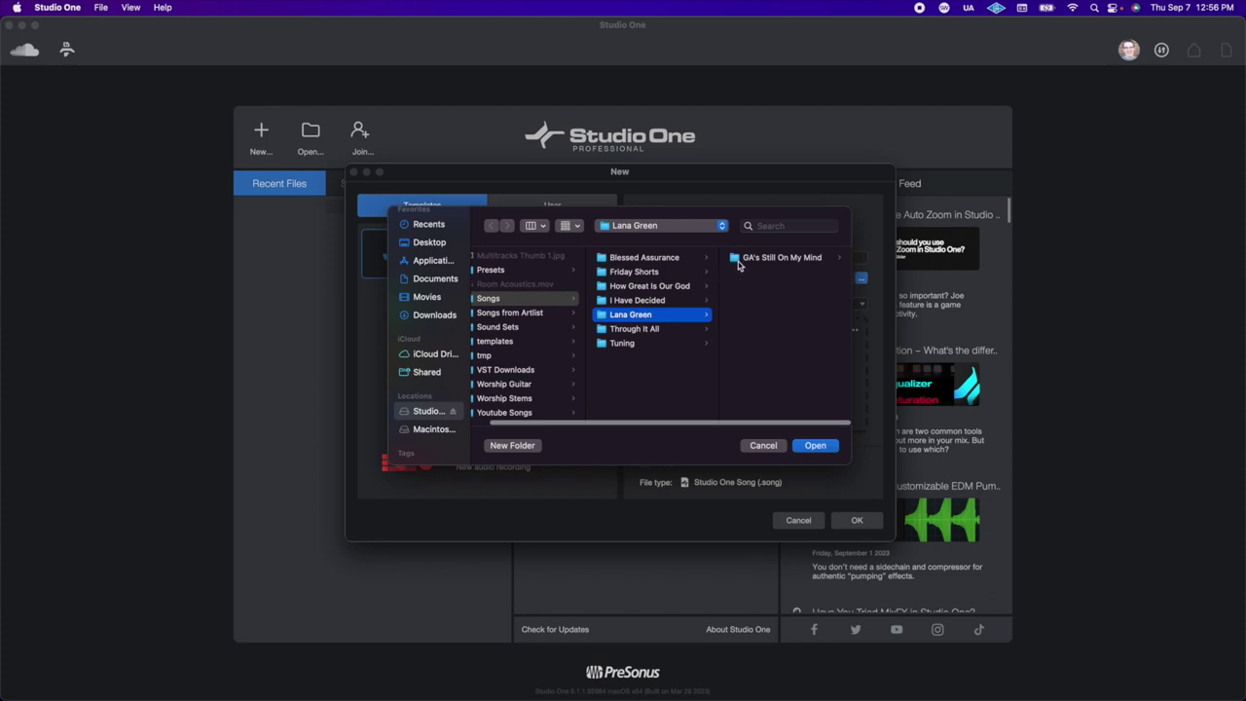
pyautogui.click(510, 446)
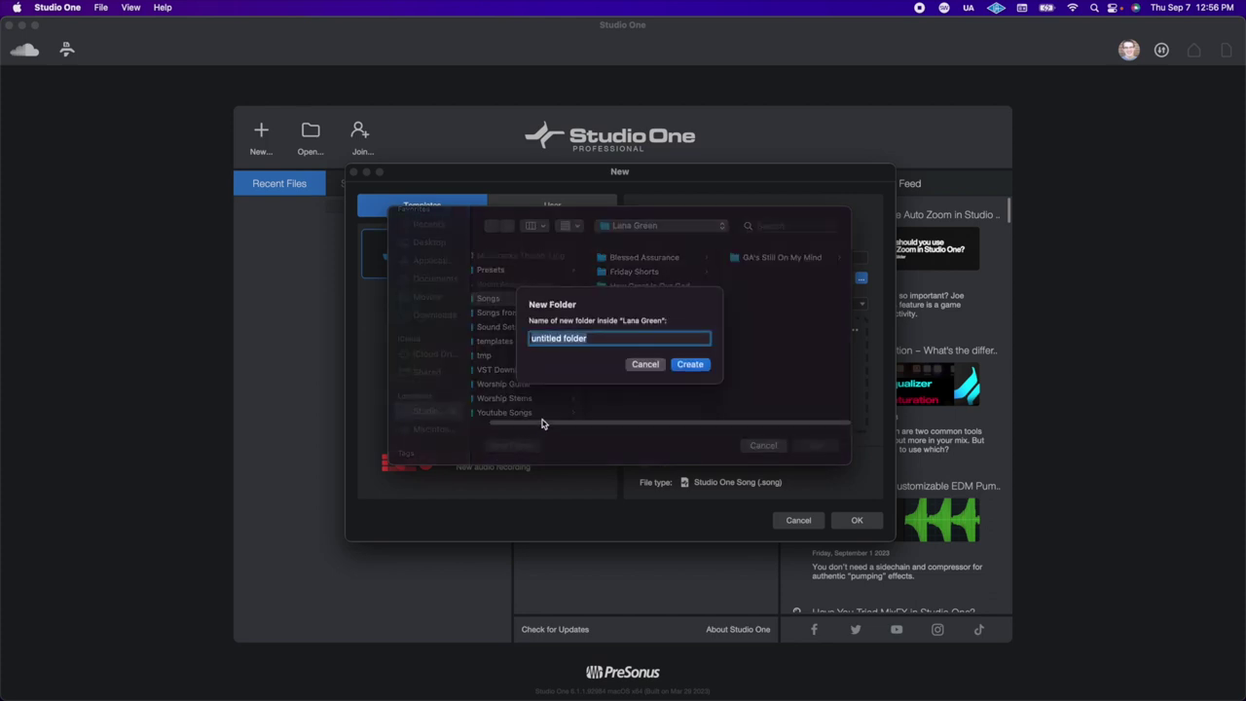
pyautogui.write('Happy Birthday')
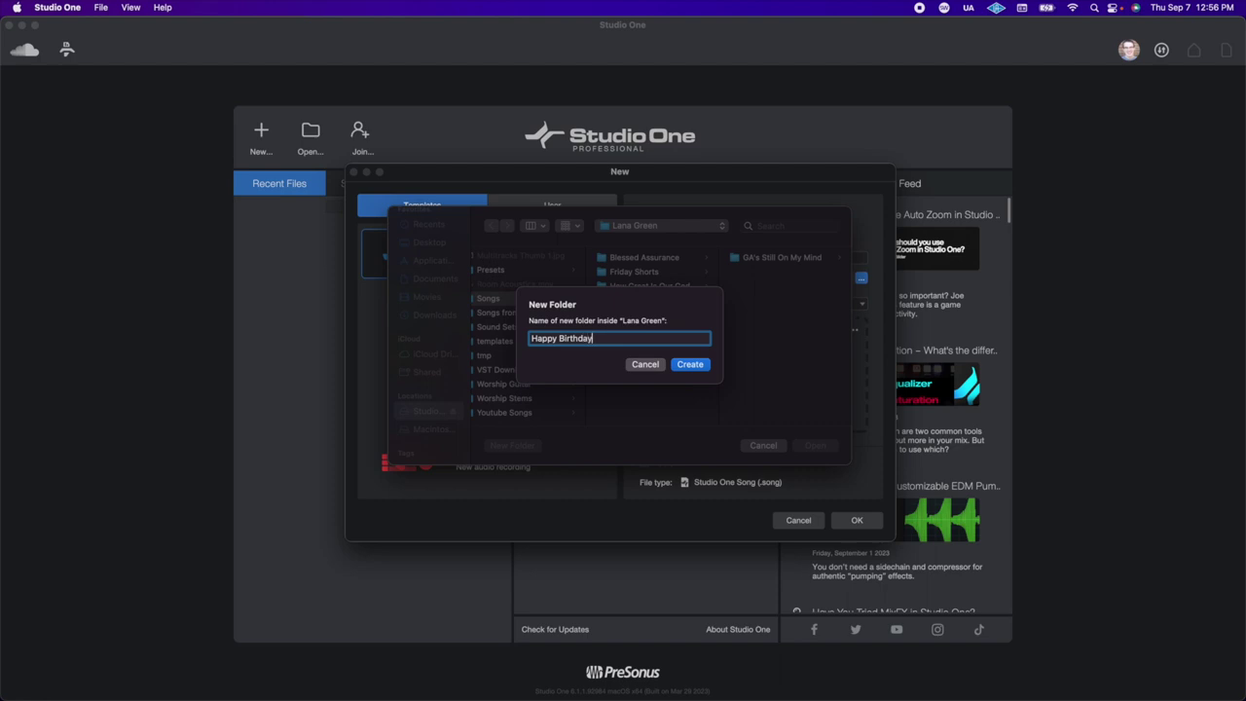
pyautogui.press('Return')
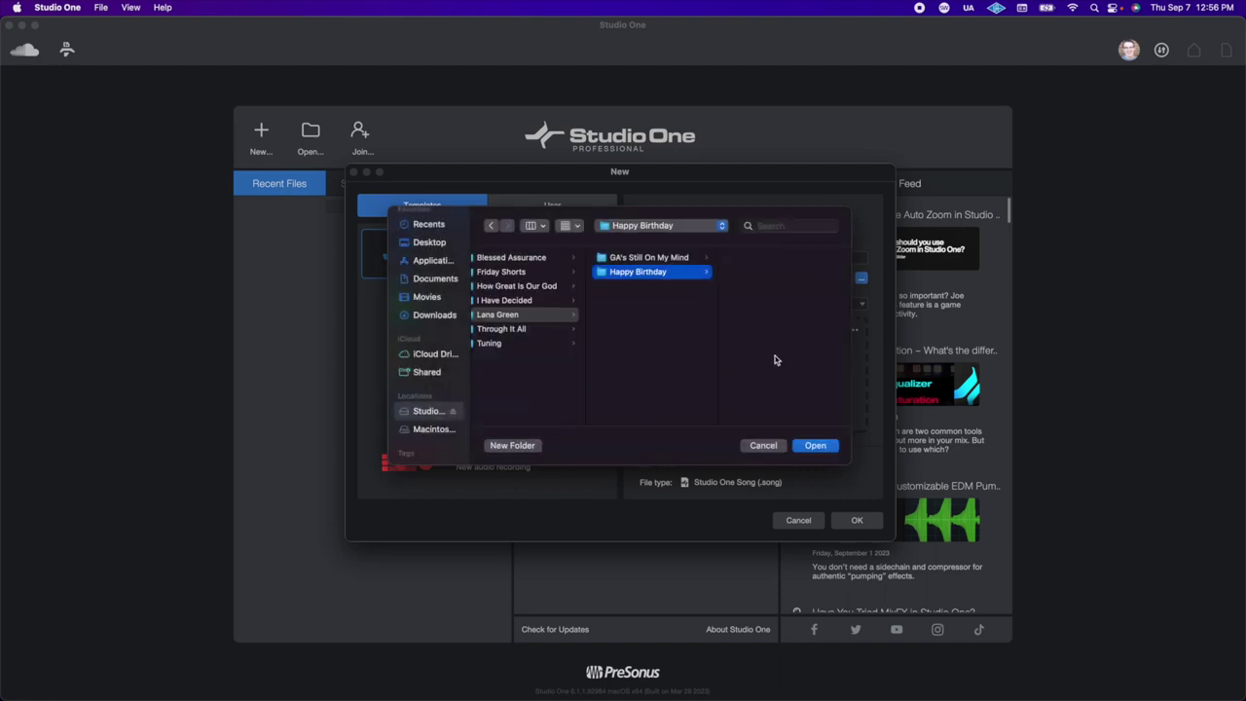
pyautogui.press('Return')
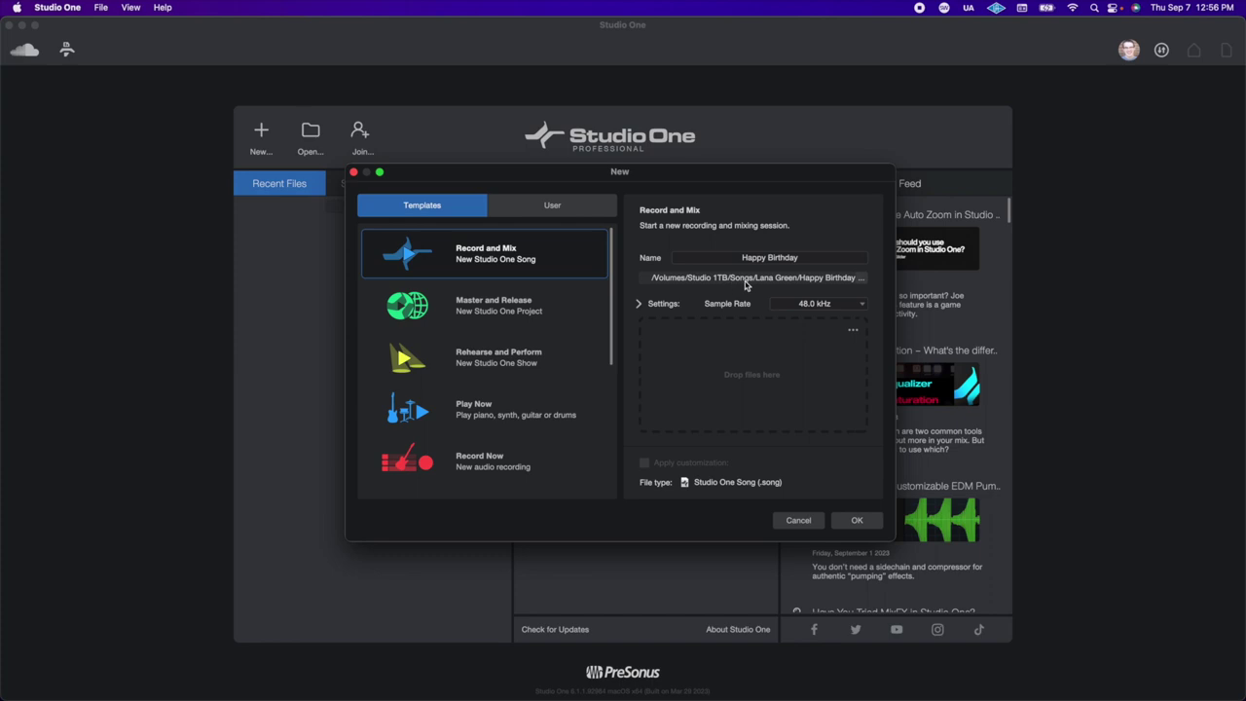
# - Select 48.0 kHz as the new song's sample rate
pyautogui.click(826, 307)
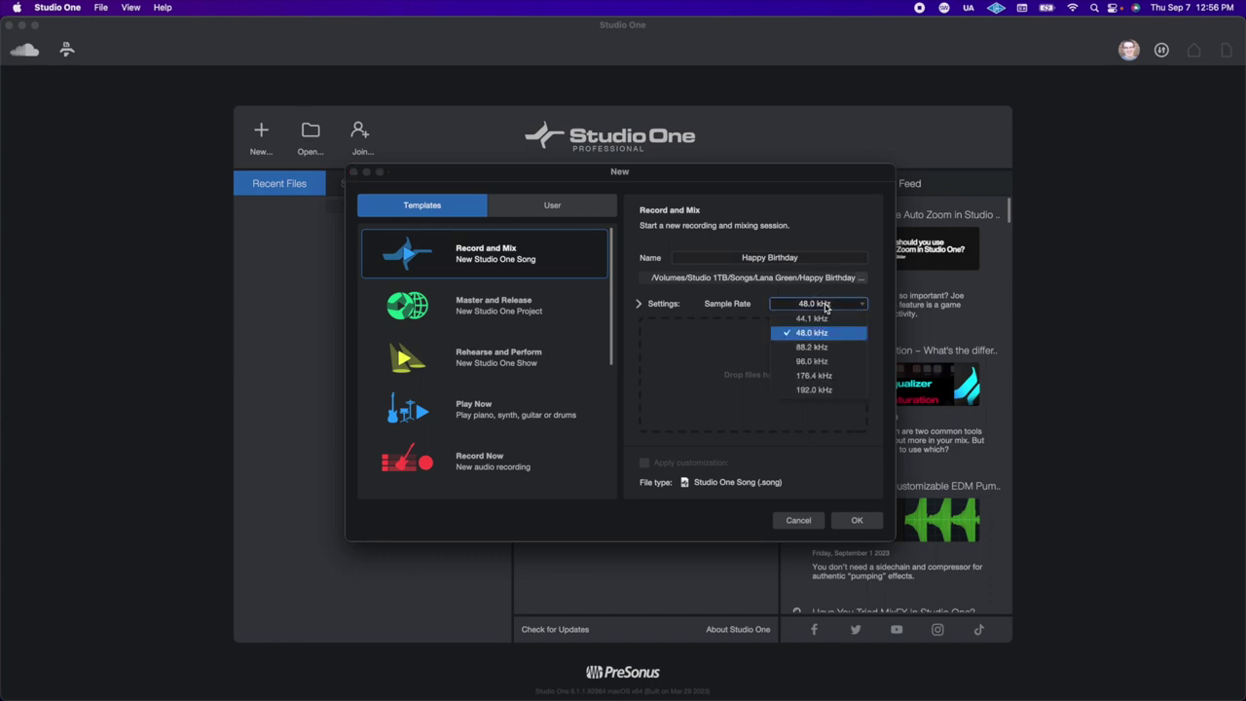
pyautogui.click(834, 333)
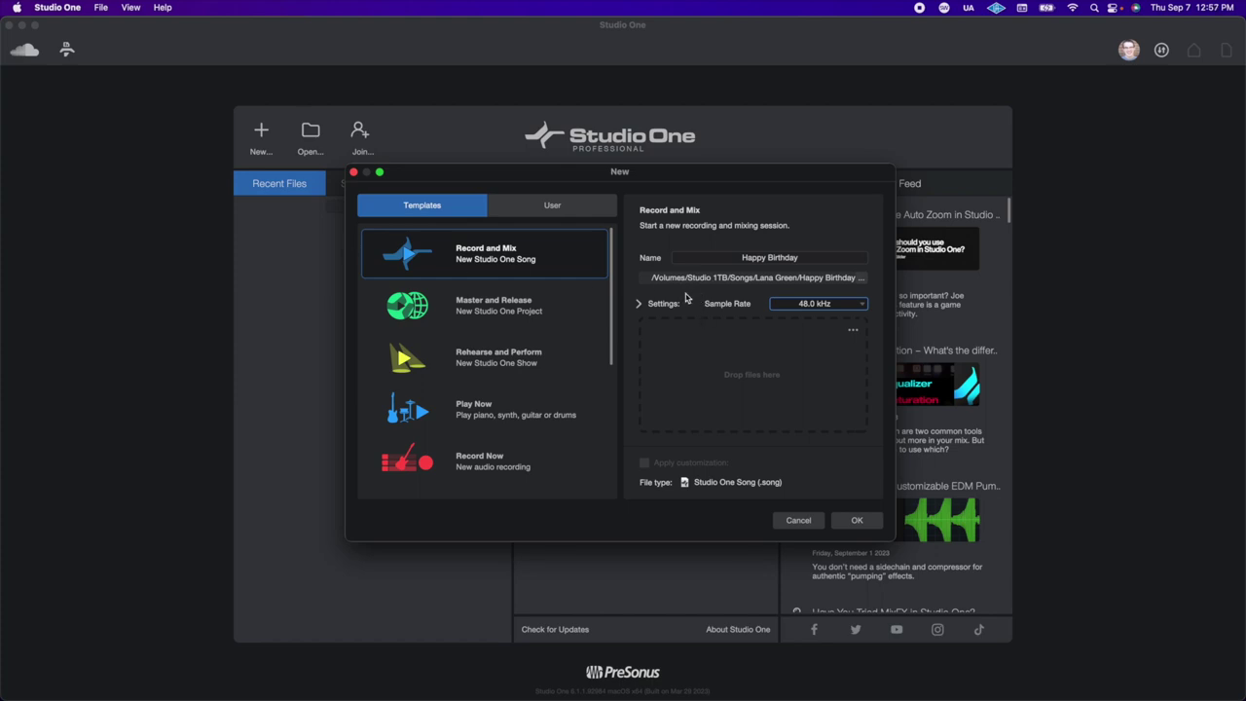
# - Try out "Untitled 1", "Brown Tree" and "North Carolina" as example song names, clearing each one
pyautogui.click(806, 261)
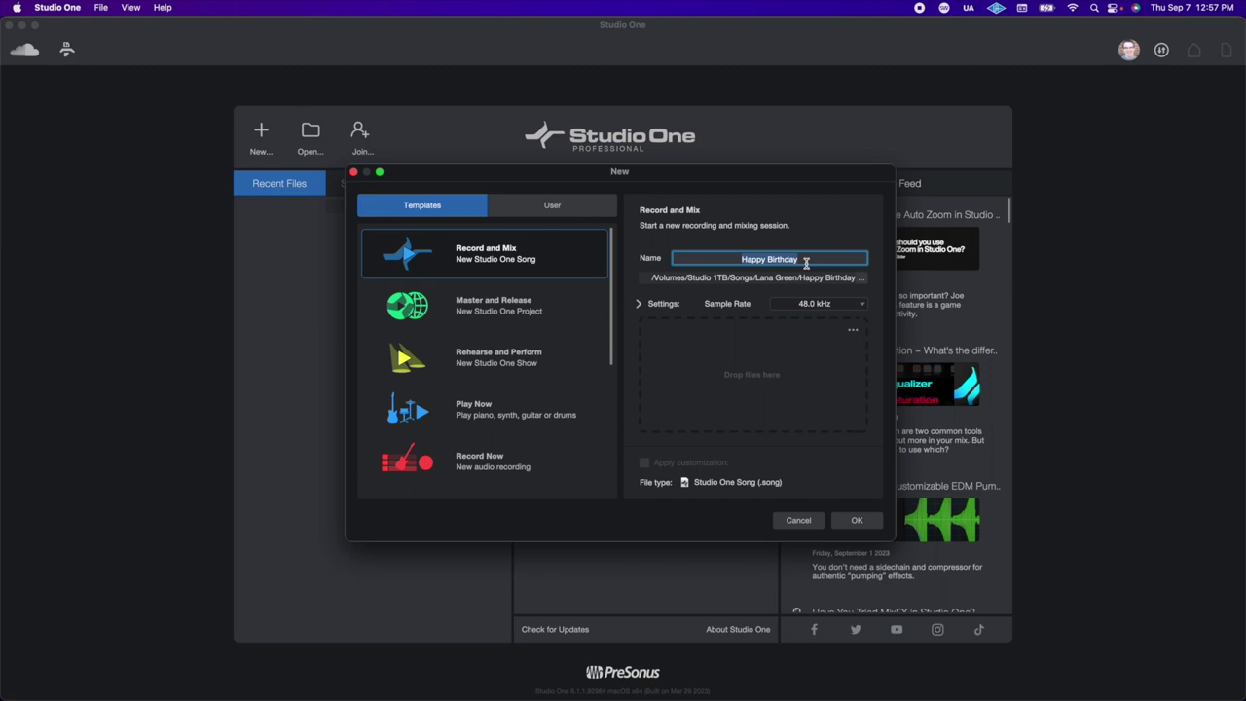
pyautogui.write('Untitled 1')
pyautogui.press('BackSpace')
pyautogui.press('BackSpace')
pyautogui.press('BackSpace')
pyautogui.press('BackSpace')
pyautogui.press('BackSpace')
pyautogui.press('BackSpace')
pyautogui.press('BackSpace')
pyautogui.press('BackSpace')
pyautogui.press('BackSpace')
pyautogui.press('BackSpace')
pyautogui.write('Brown Tree')
pyautogui.press('BackSpace')
pyautogui.press('BackSpace')
pyautogui.press('BackSpace')
pyautogui.press('BackSpace')
pyautogui.press('BackSpace')
pyautogui.press('BackSpace')
pyautogui.press('BackSpace')
pyautogui.press('BackSpace')
pyautogui.press('BackSpace')
pyautogui.press('BackSpace')
pyautogui.write('own Tree')
pyautogui.press('BackSpace')
pyautogui.press('BackSpace')
pyautogui.press('BackSpace')
pyautogui.press('BackSpace')
pyautogui.press('BackSpace')
pyautogui.press('BackSpace')
pyautogui.press('BackSpace')
pyautogui.press('BackSpace')
pyautogui.press('BackSpace')
pyautogui.press('BackSpace')
pyautogui.write('North Carolina')
pyautogui.press('BackSpace')
pyautogui.press('BackSpace')
pyautogui.press('BackSpace')
pyautogui.press('BackSpace')
pyautogui.press('BackSpace')
pyautogui.press('BackSpace')
pyautogui.press('BackSpace')
pyautogui.press('BackSpace')
pyautogui.press('BackSpace')
pyautogui.press('BackSpace')
pyautogui.press('BackSpace')
pyautogui.press('BackSpace')
pyautogui.press('BackSpace')
pyautogui.press('BackSpace')
# - Name the song "Happy Birthday" and create it with the chosen settings
pyautogui.write('Happy Birthday')
pyautogui.click(860, 521)
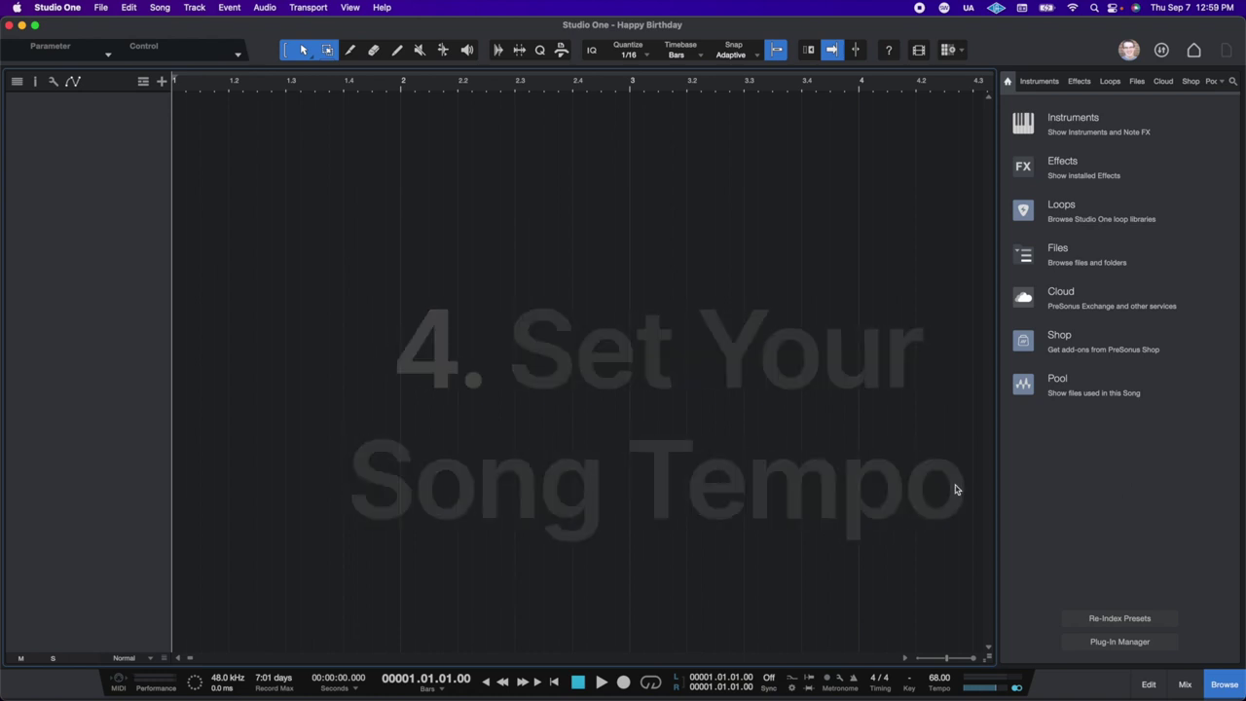
# - Set the song tempo to 120 BPM
pyautogui.doubleClick(937, 681)
pyautogui.write('120')
pyautogui.press('Return')
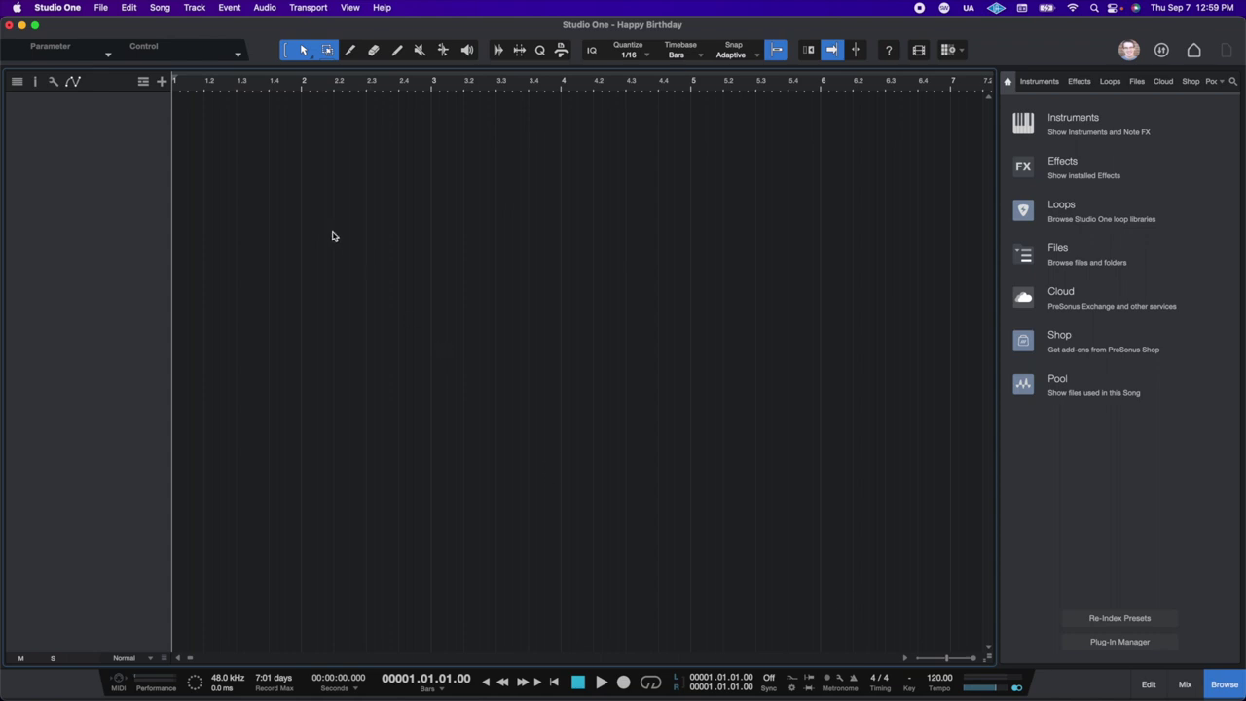
# - Show the tempo track above the arrangement and set the song tempo to 68 BPM
pyautogui.click(143, 80)
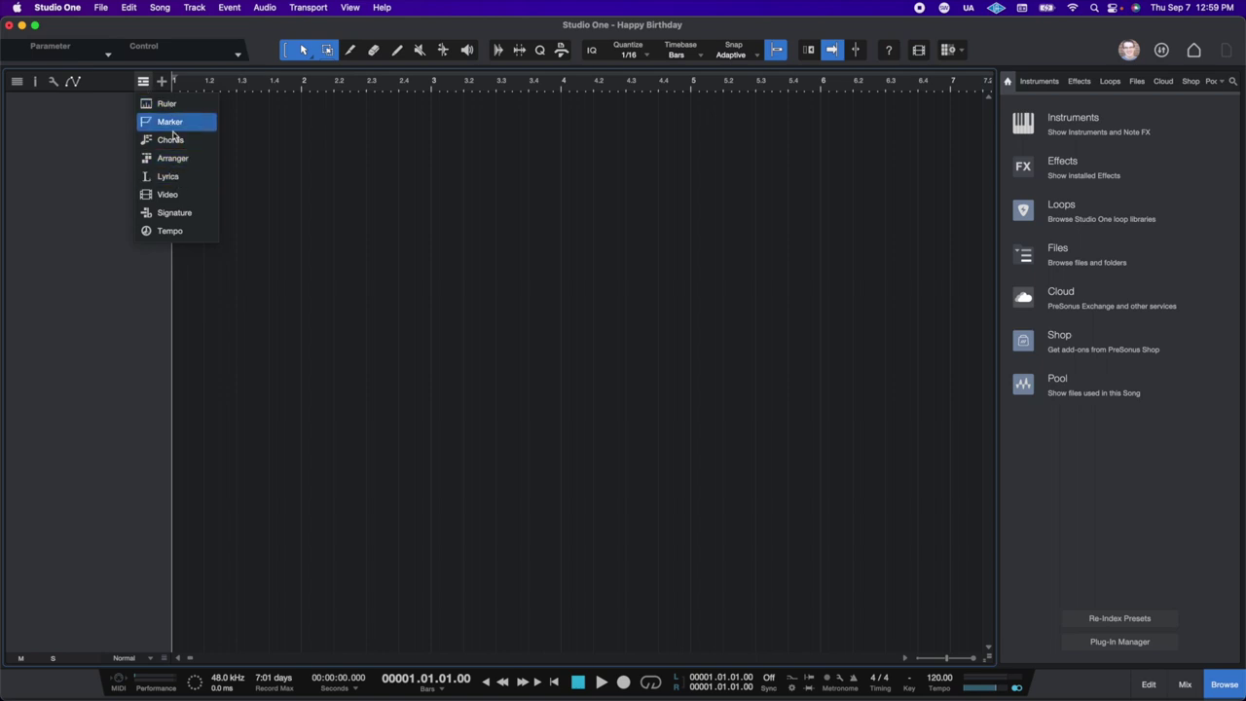
pyautogui.click(183, 232)
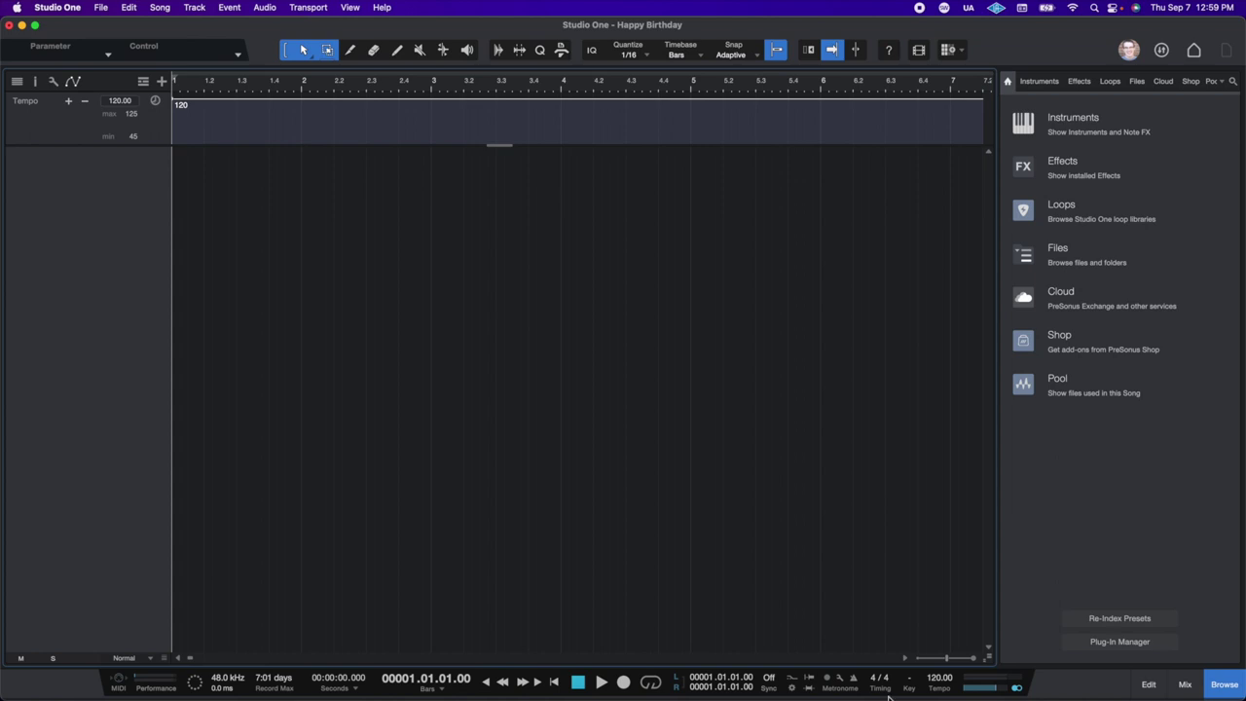
pyautogui.click(942, 678)
pyautogui.write('68')
pyautogui.press('Return')
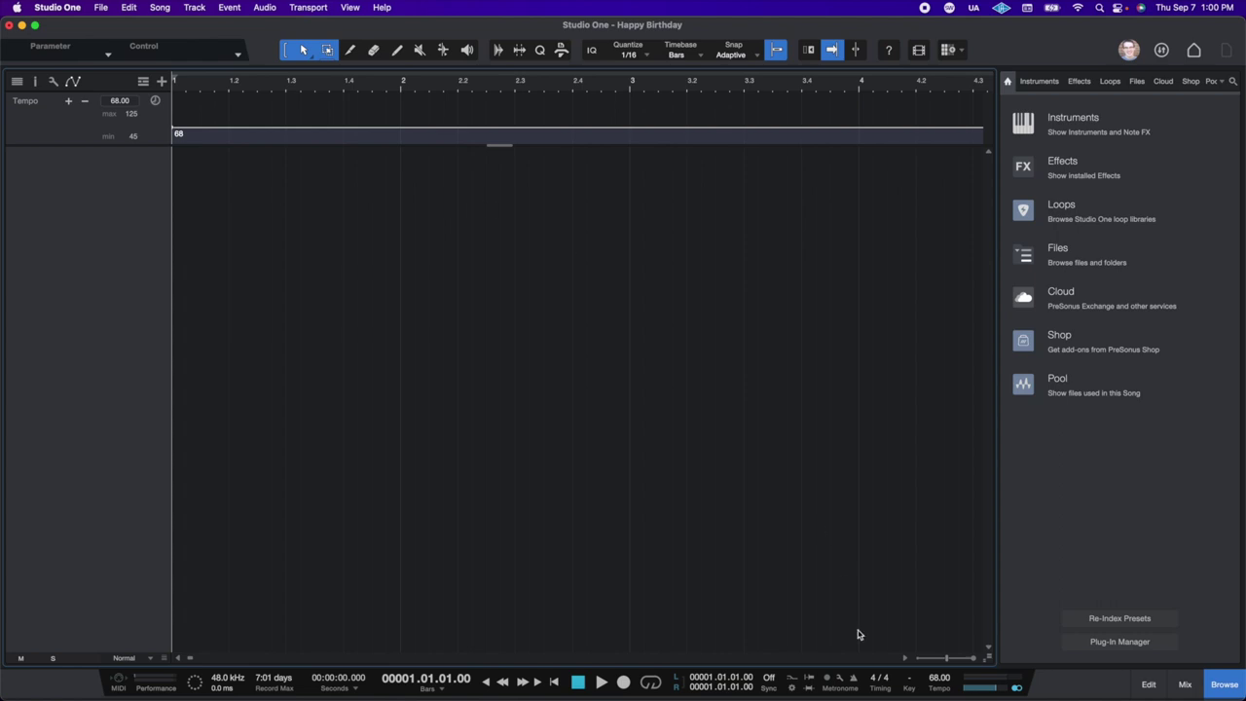
# - Try a 6/4 time signature for the song and set it back to 4/4
pyautogui.click(874, 678)
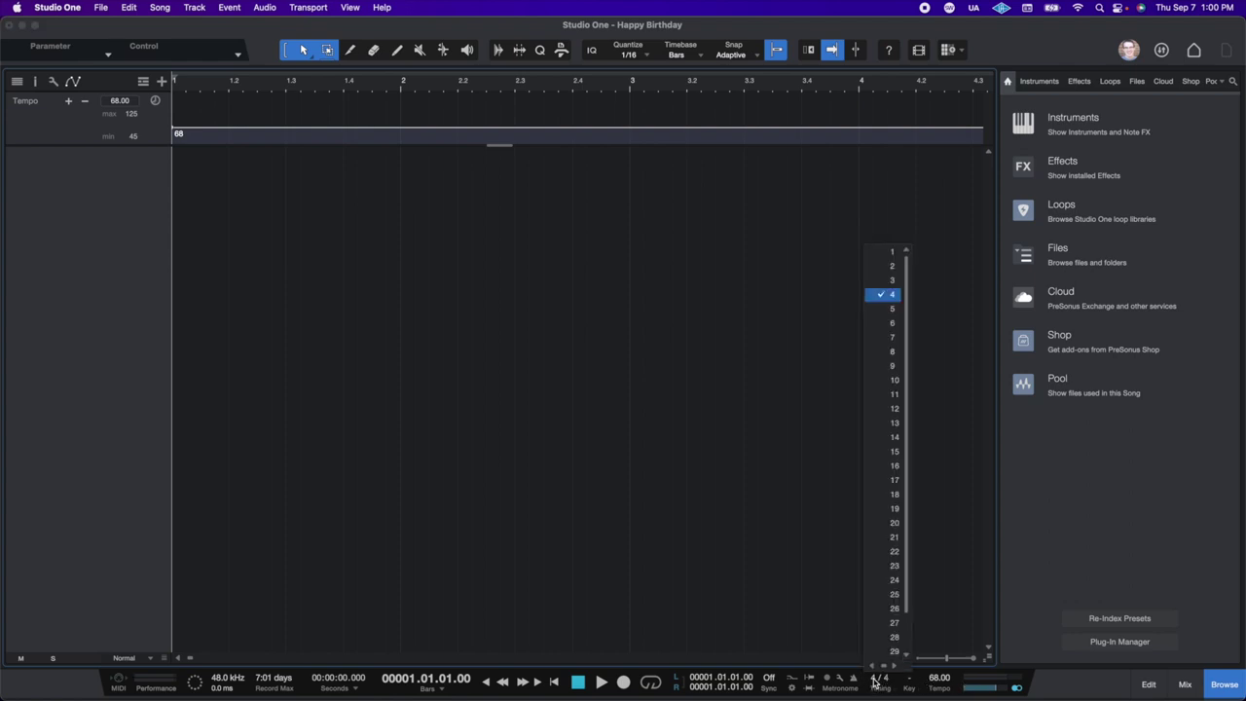
pyautogui.click(891, 322)
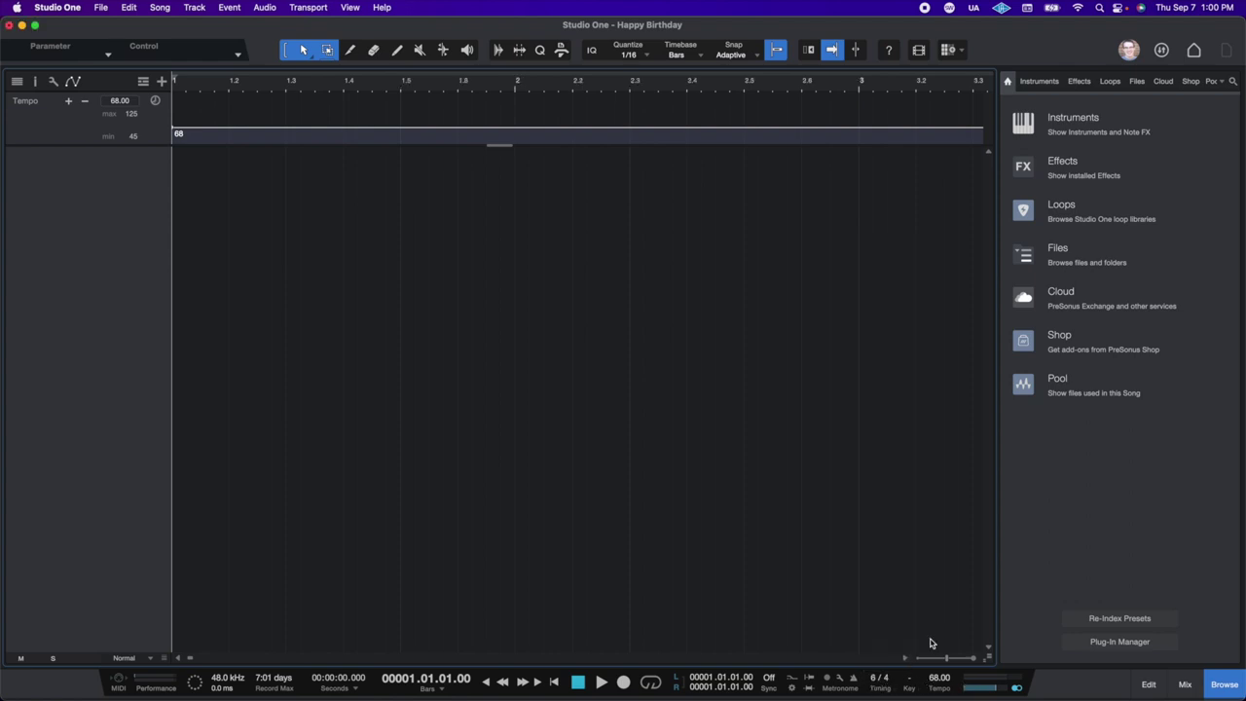
pyautogui.click(884, 678)
pyautogui.click(911, 634)
pyautogui.click(886, 678)
pyautogui.click(907, 620)
pyautogui.click(875, 678)
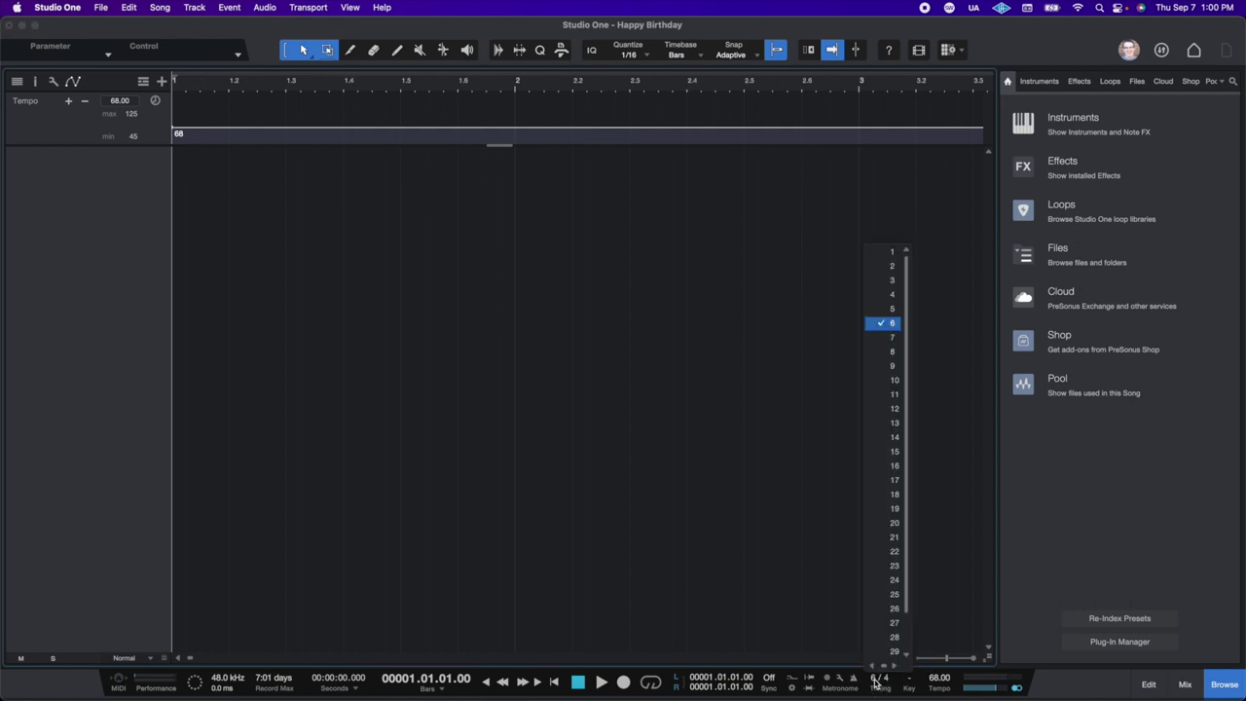
pyautogui.click(893, 294)
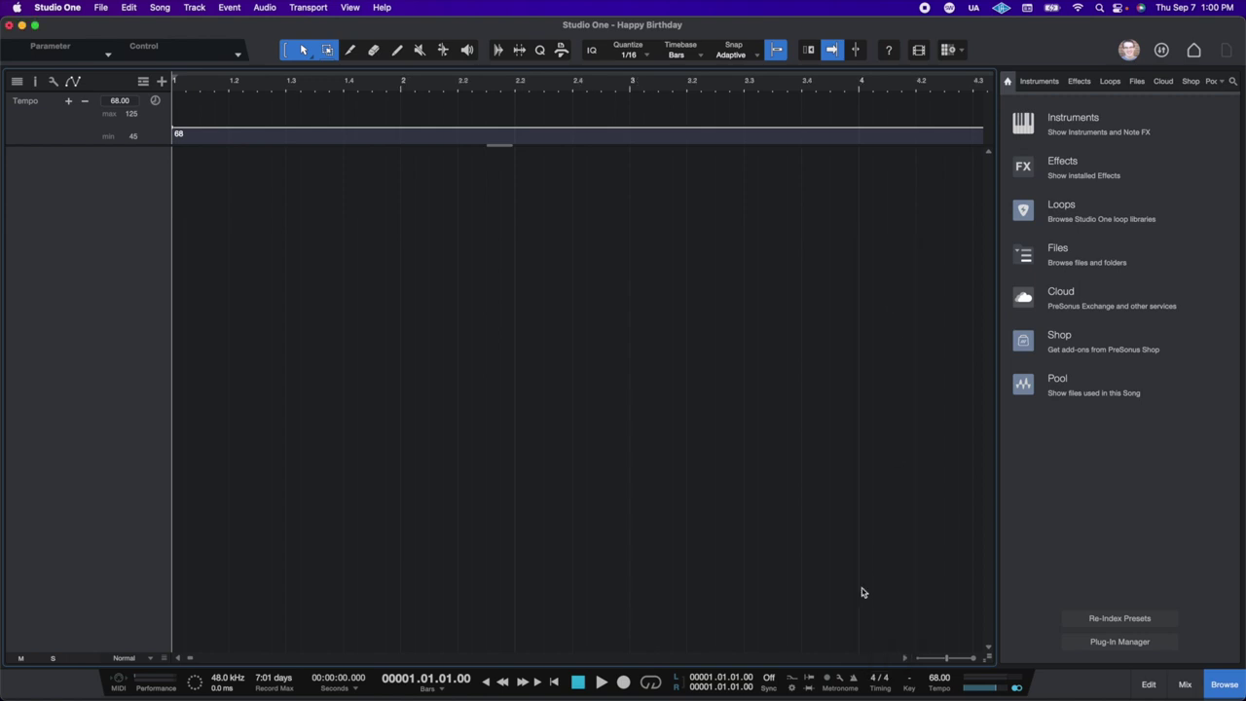
# - Set the song key to A major
pyautogui.click(909, 682)
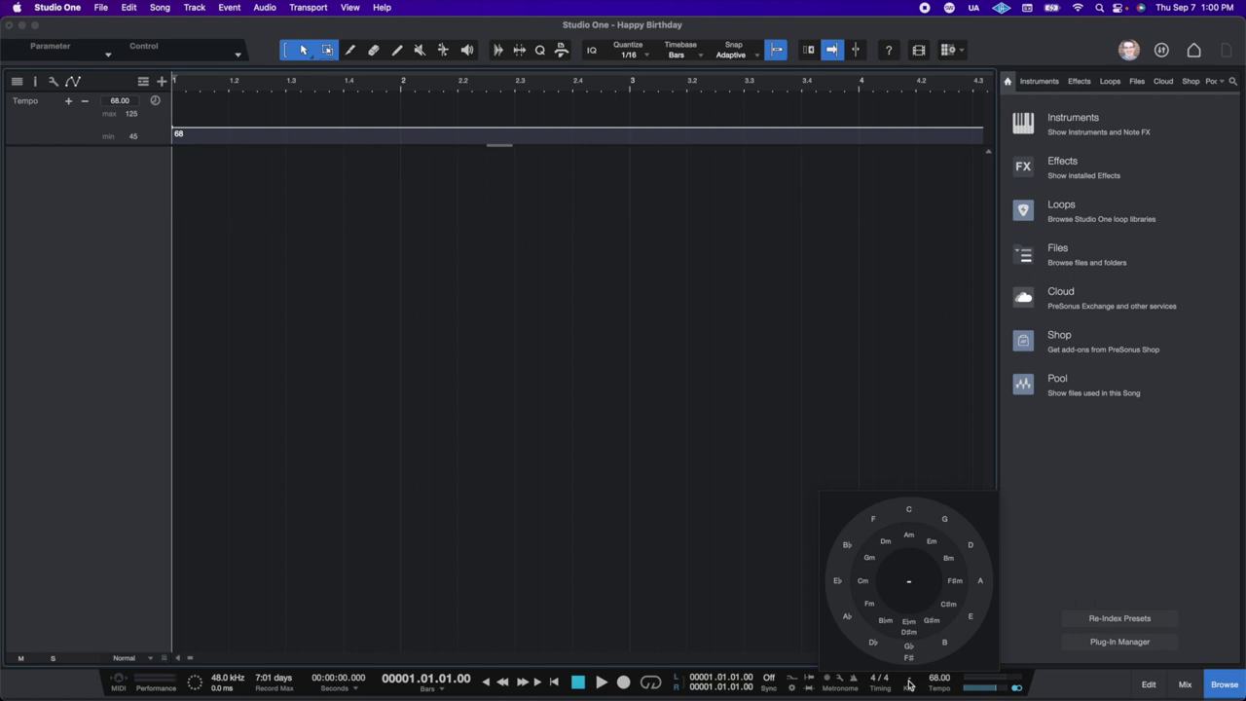
pyautogui.click(981, 582)
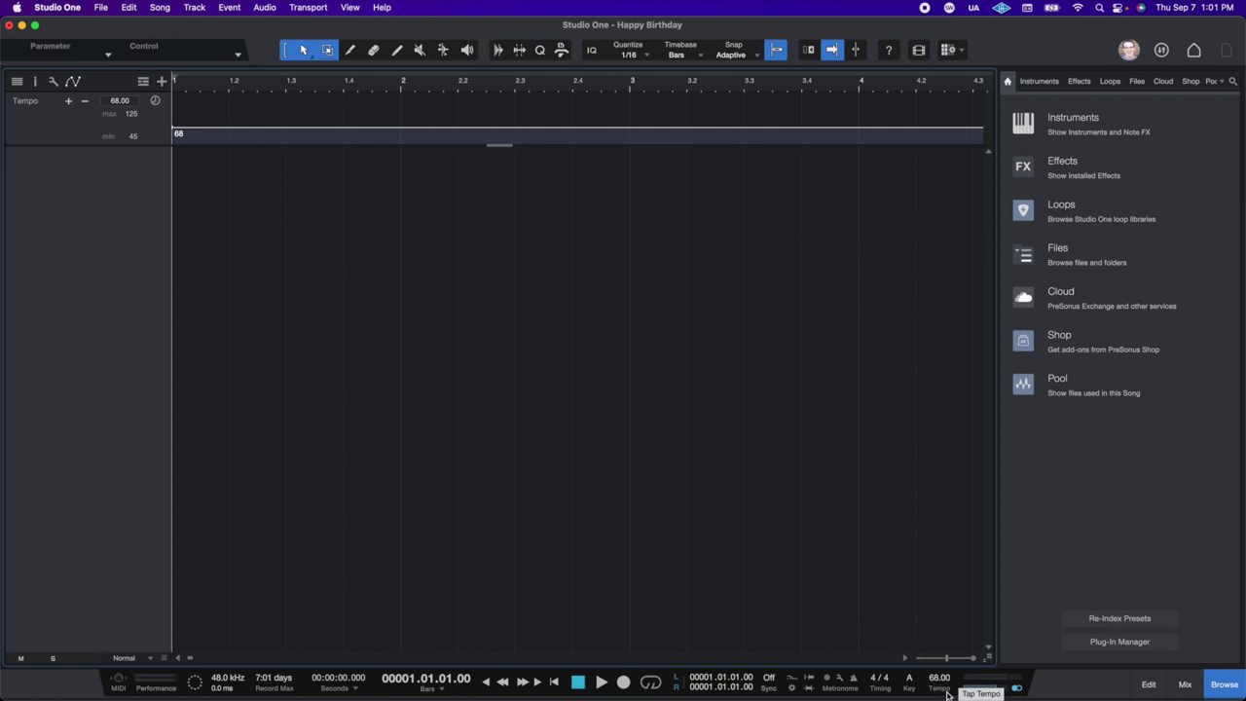
# - Try out Tap Tempo at several different speeds and return the song tempo to 68 BPM
pyautogui.click(944, 693)
pyautogui.click(944, 693)
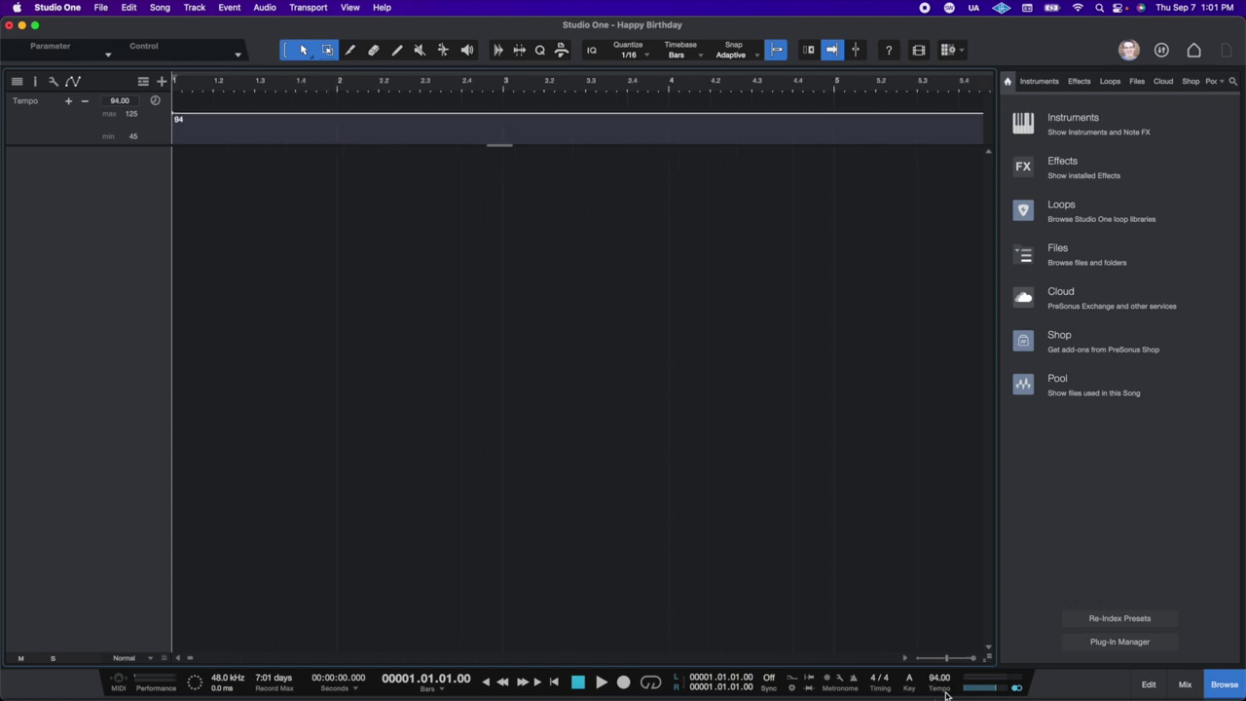
pyautogui.doubleClick(944, 693)
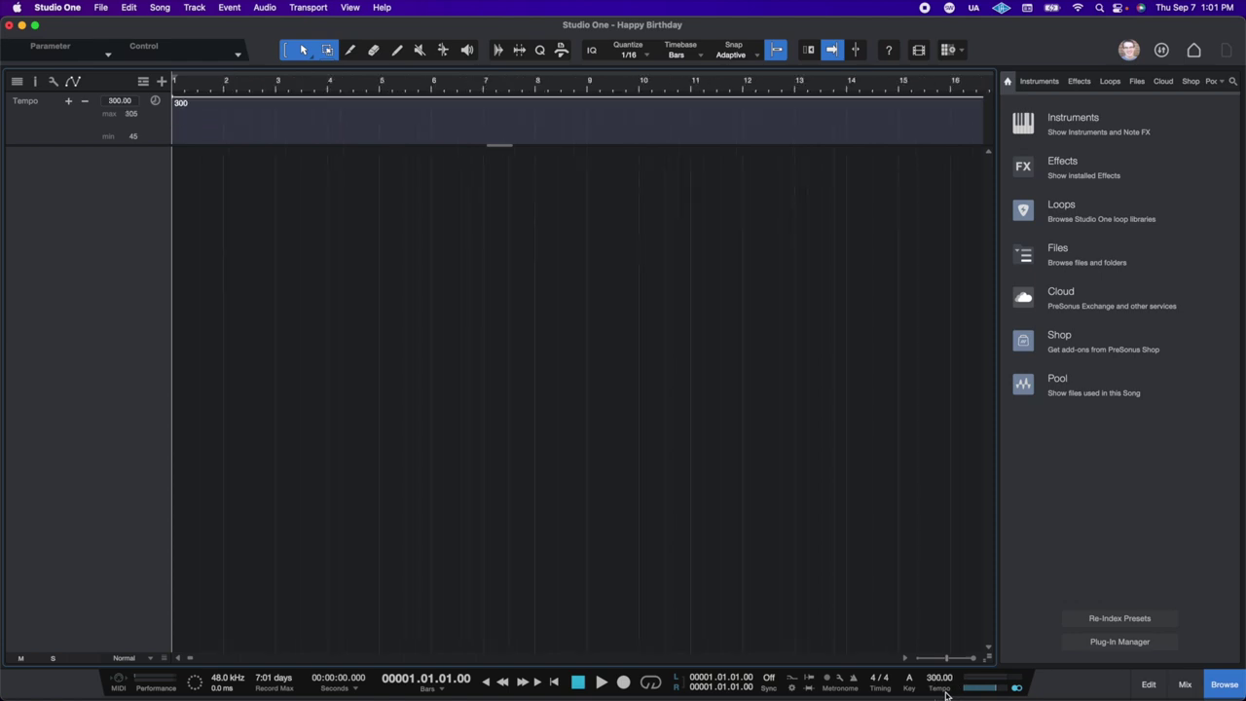
pyautogui.click(944, 692)
pyautogui.click(943, 693)
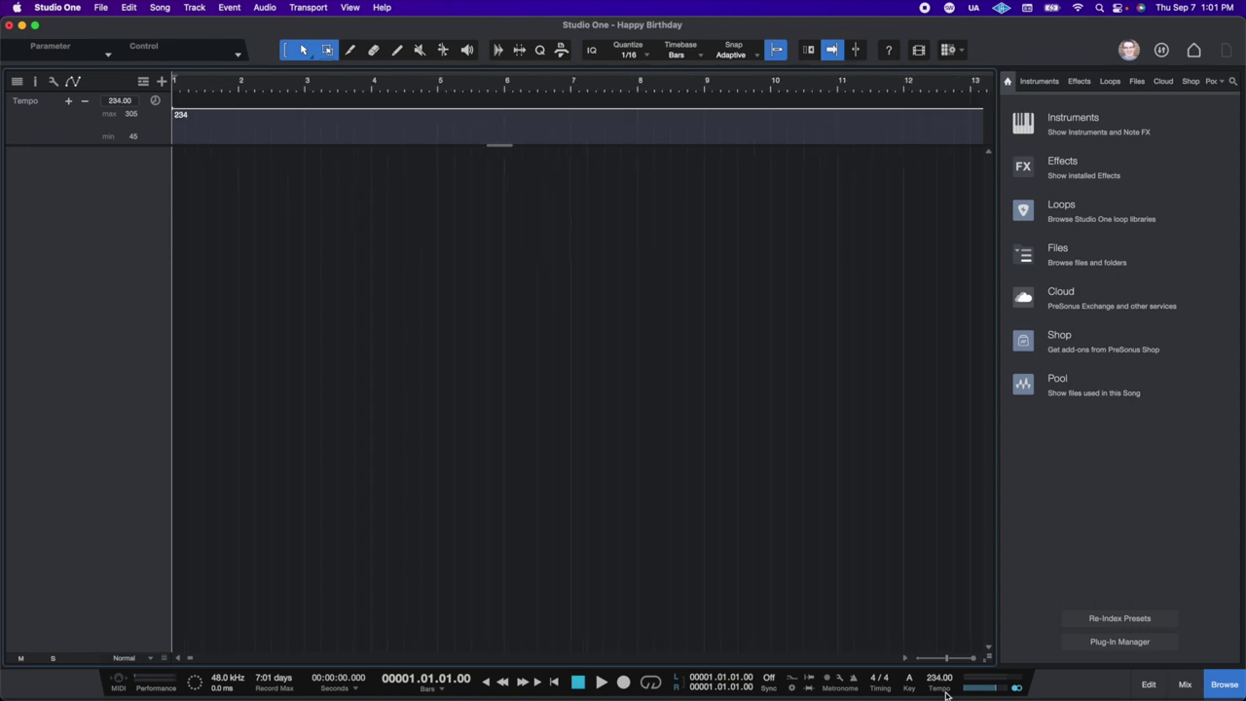
pyautogui.click(944, 692)
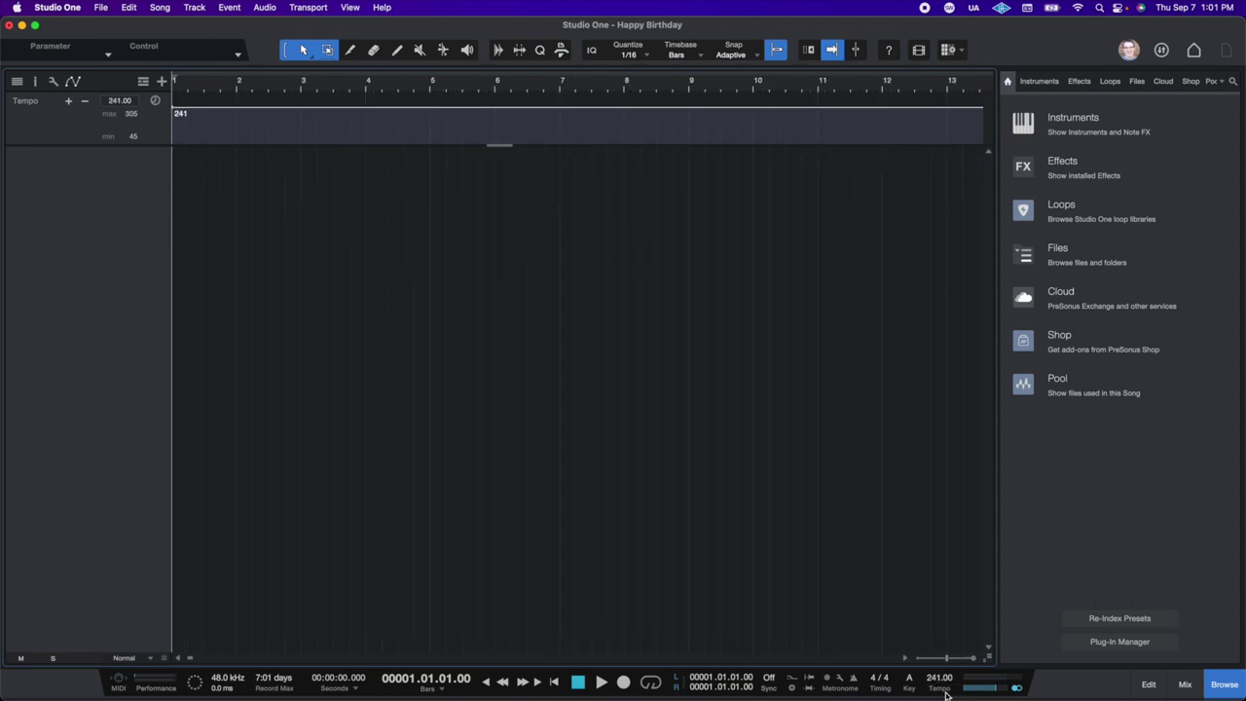
pyautogui.click(944, 693)
pyautogui.click(943, 693)
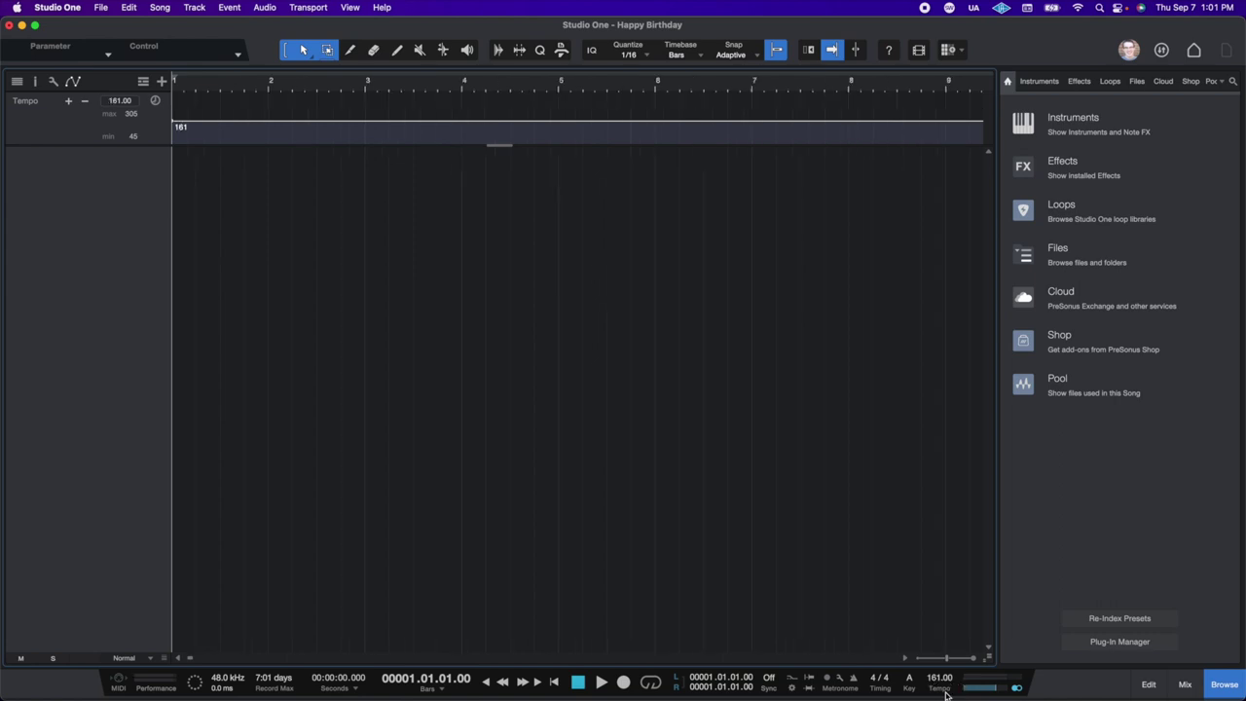
pyautogui.click(944, 692)
pyautogui.click(944, 693)
pyautogui.click(944, 693)
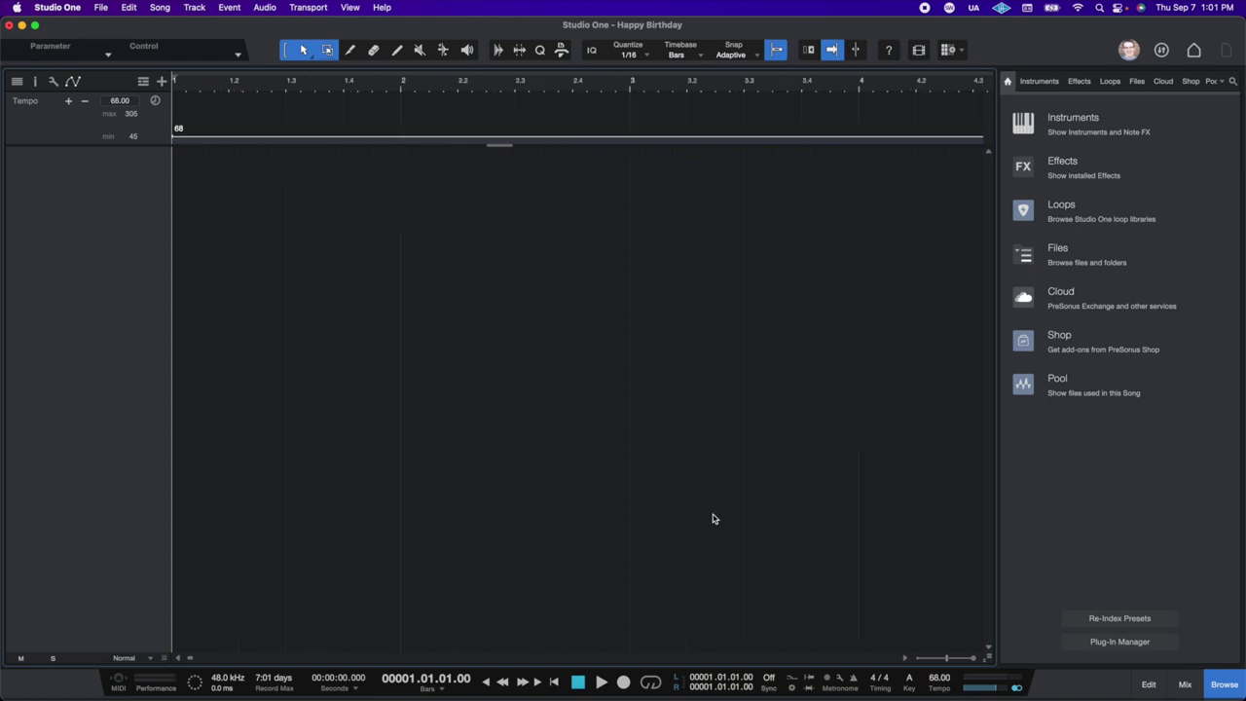
# - Turn on the metronome and, with its setup window open, play a few beats of the click
pyautogui.click(854, 678)
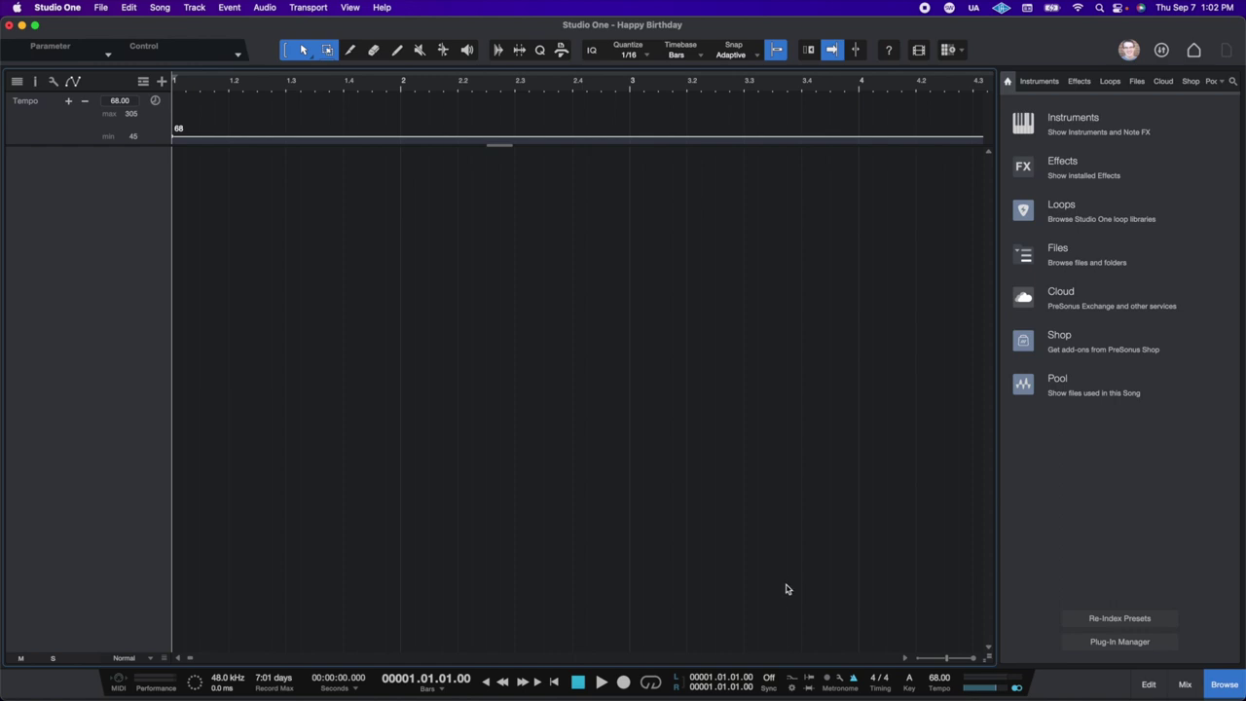
pyautogui.click(840, 681)
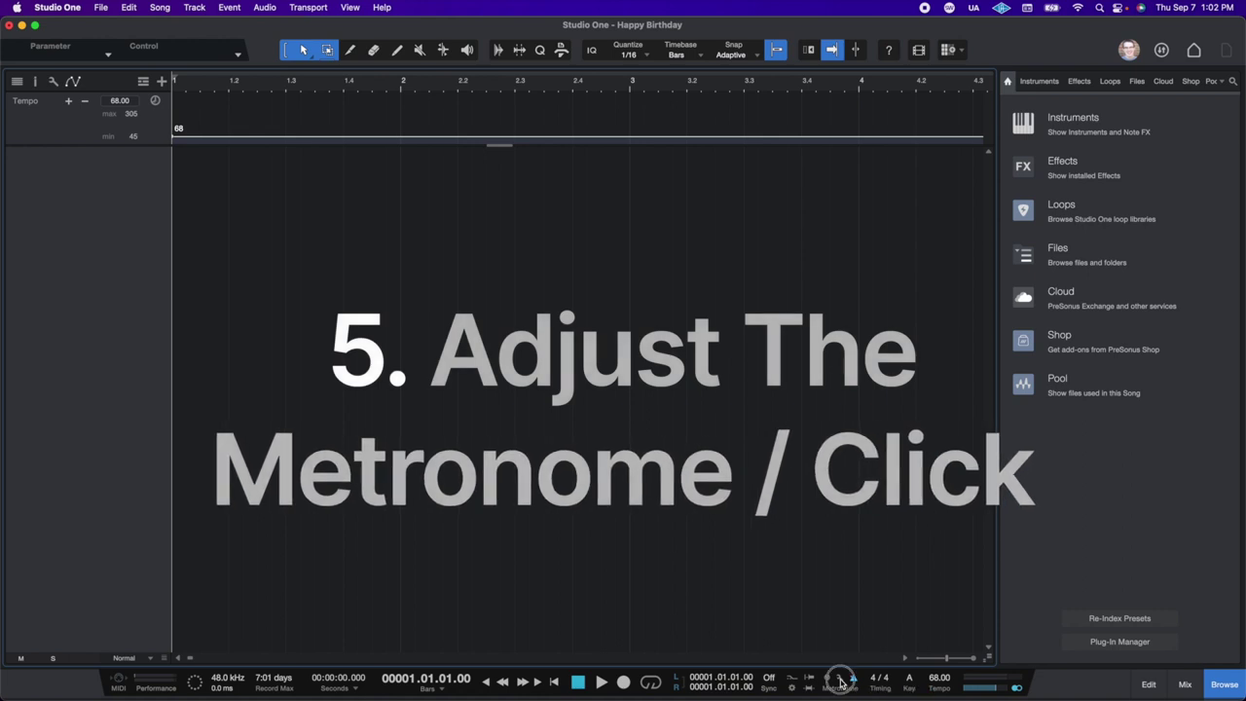
pyautogui.moveTo(608, 134); pyautogui.dragTo(589, 163)
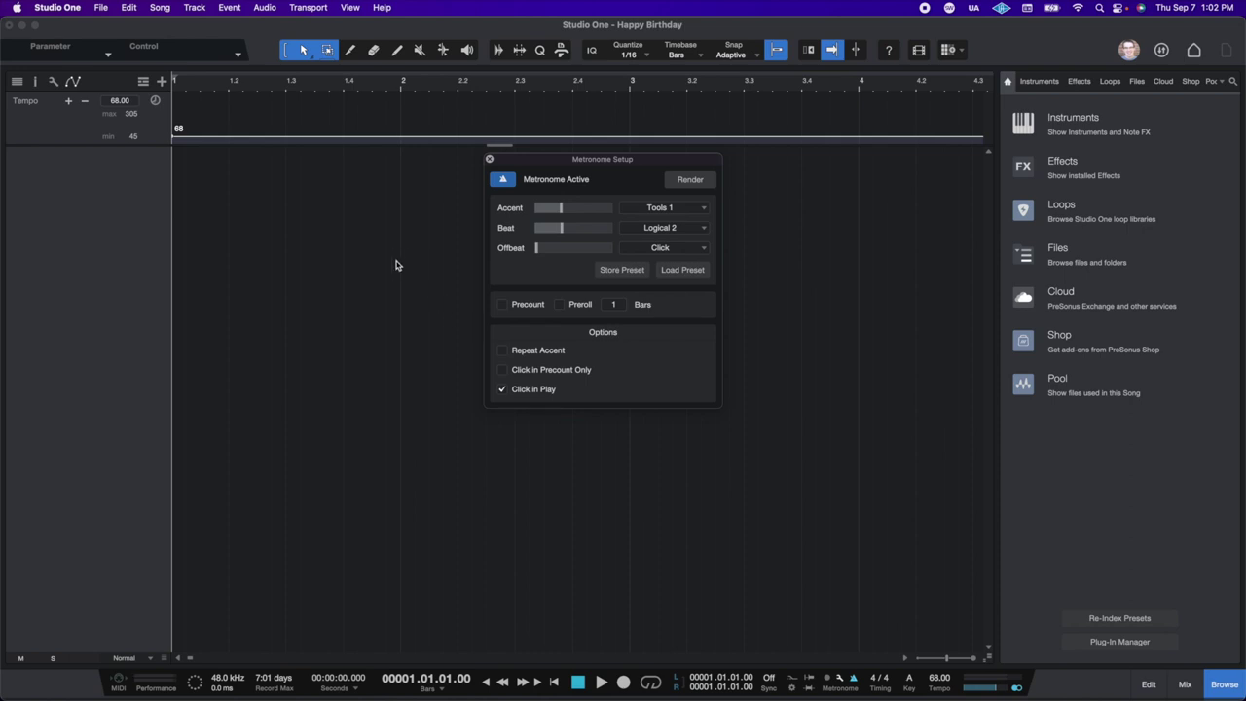
pyautogui.press('space')
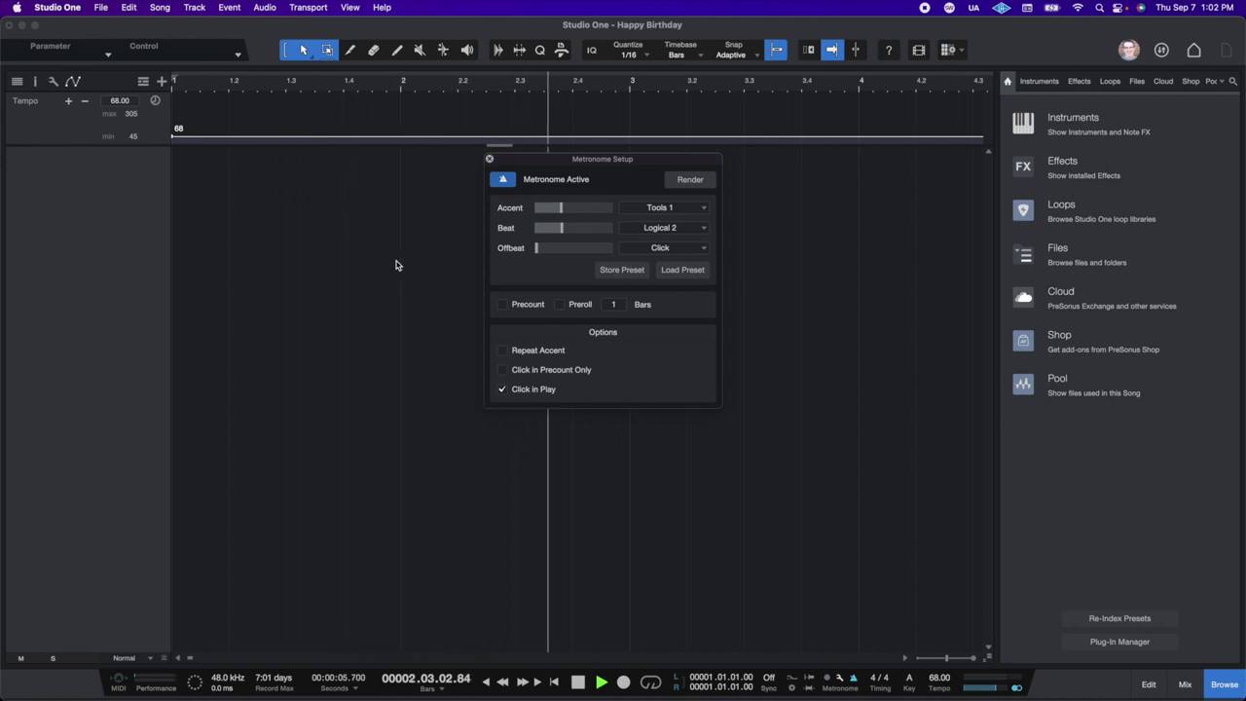
pyautogui.press('space')
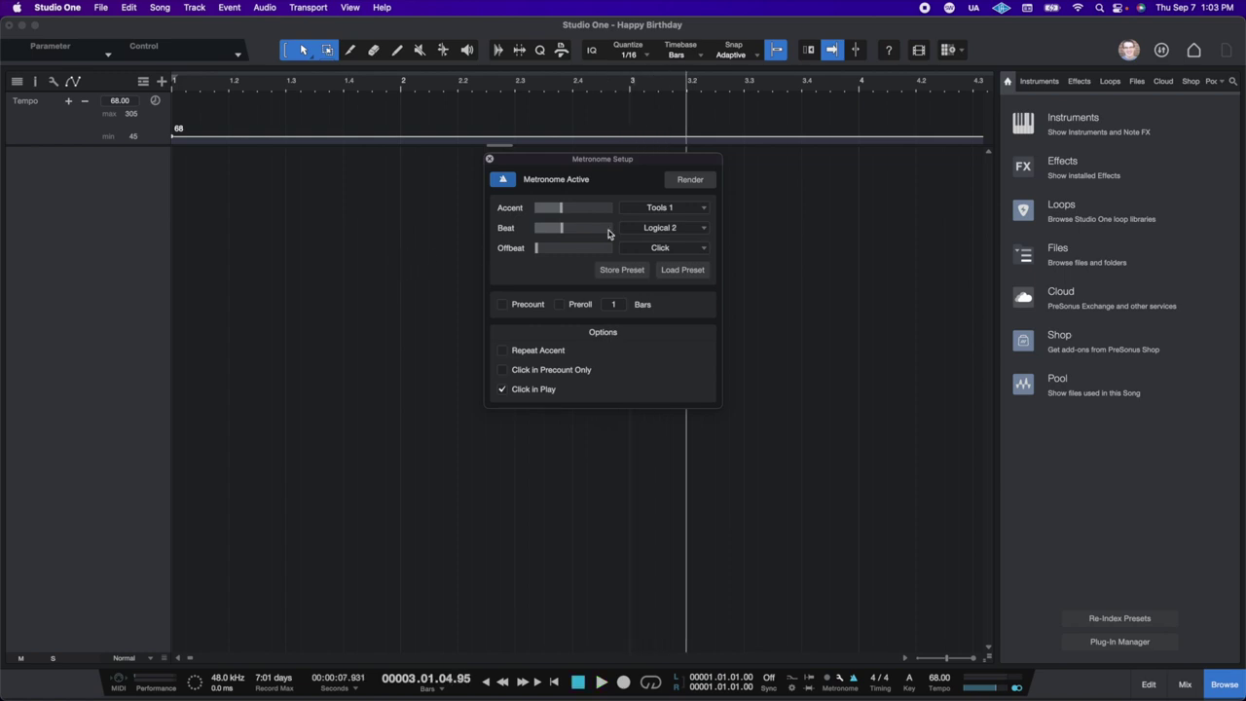
# - Try Cowbell as the metronome's accent sound and Rim Shot as its beat sound, and play the click
pyautogui.click(678, 210)
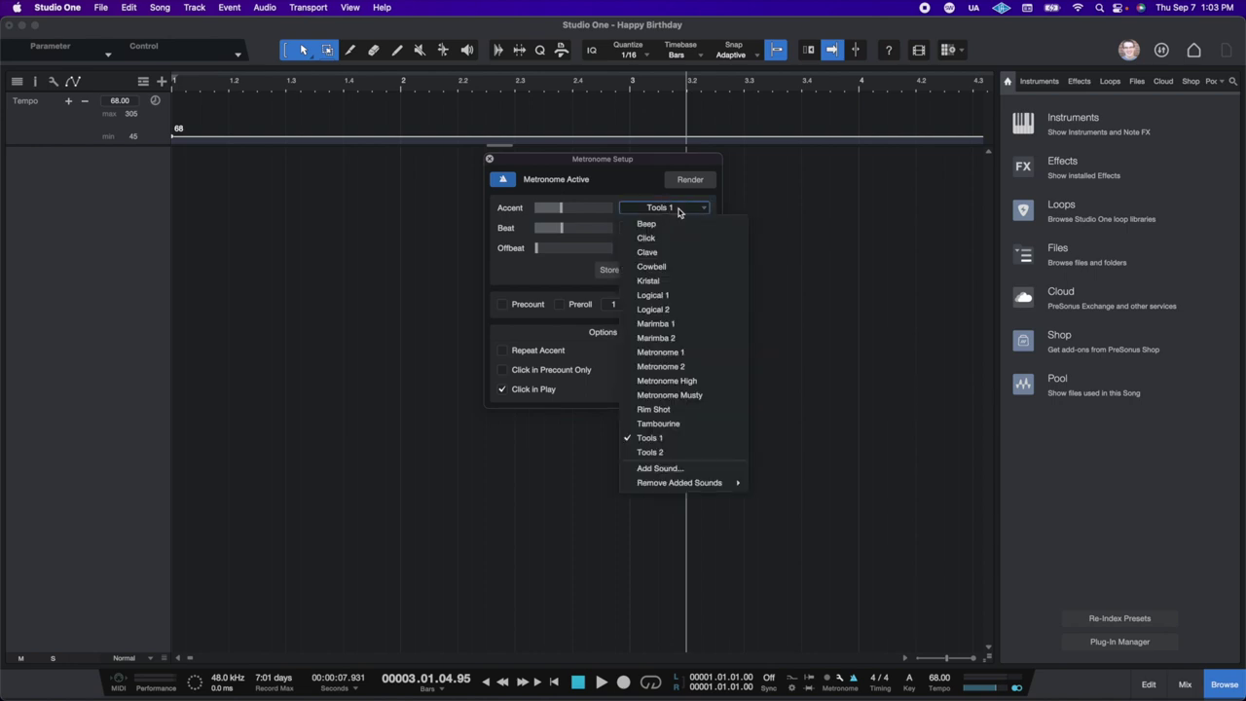
pyautogui.click(692, 267)
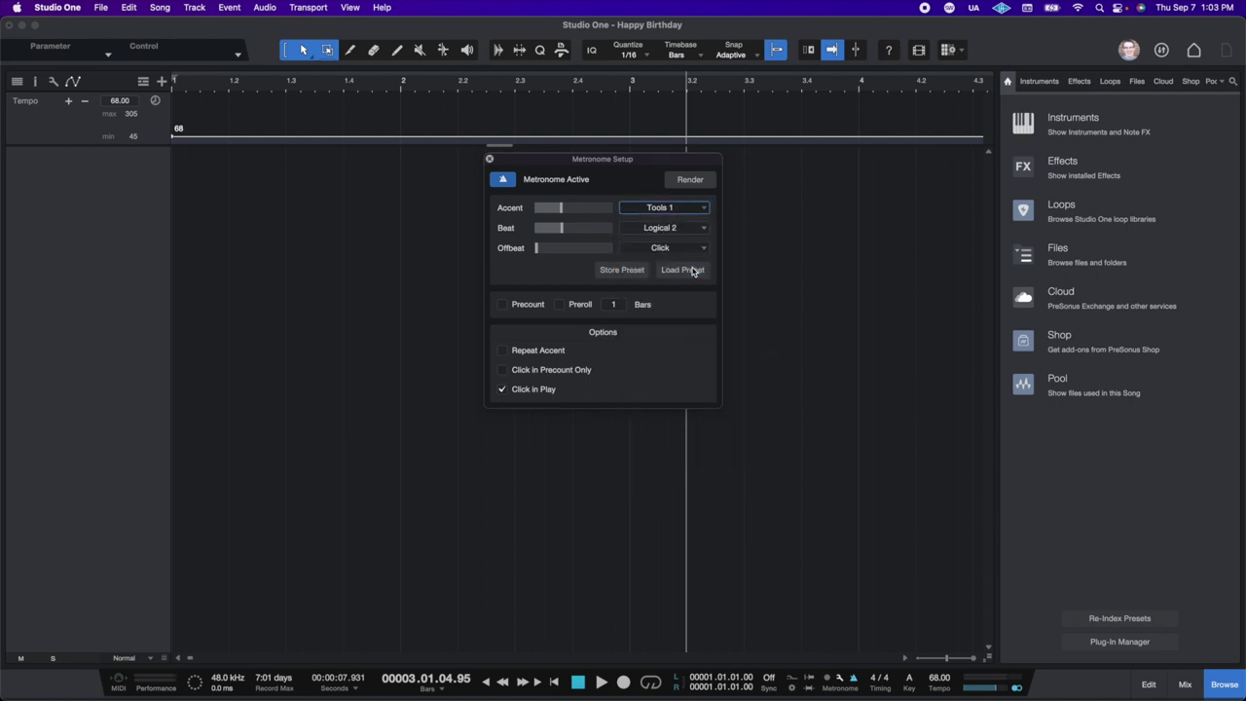
pyautogui.click(695, 235)
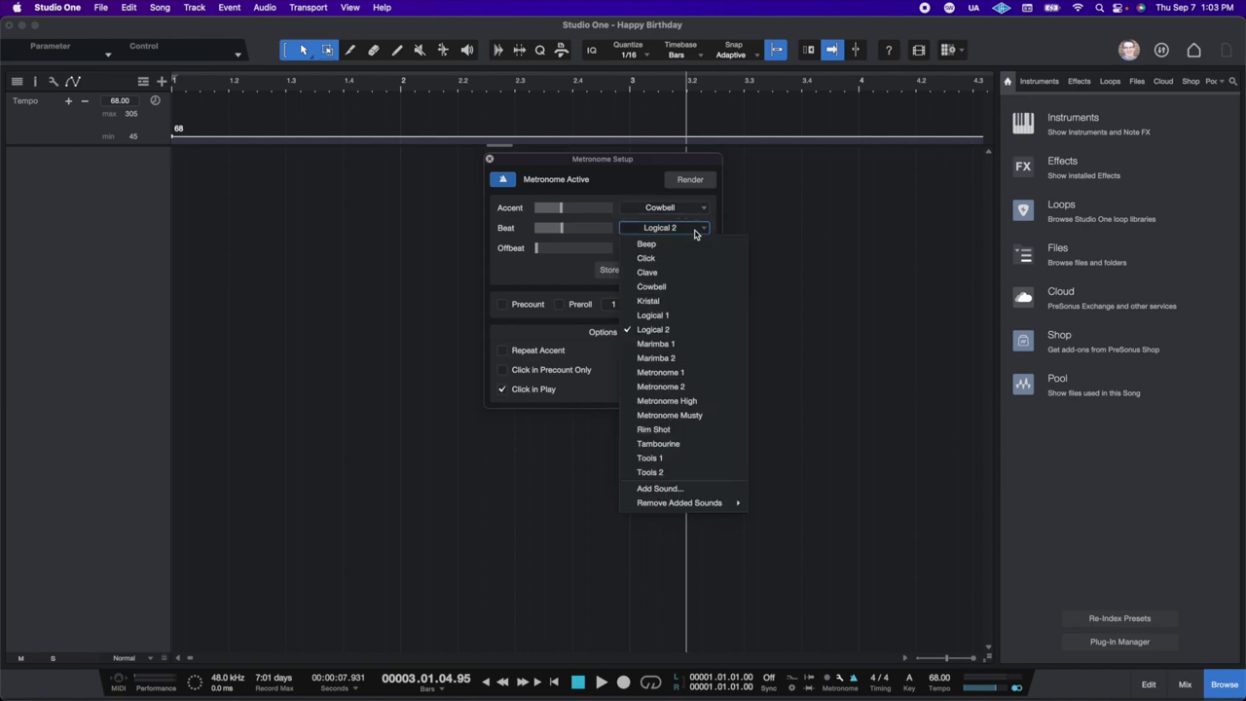
pyautogui.click(705, 430)
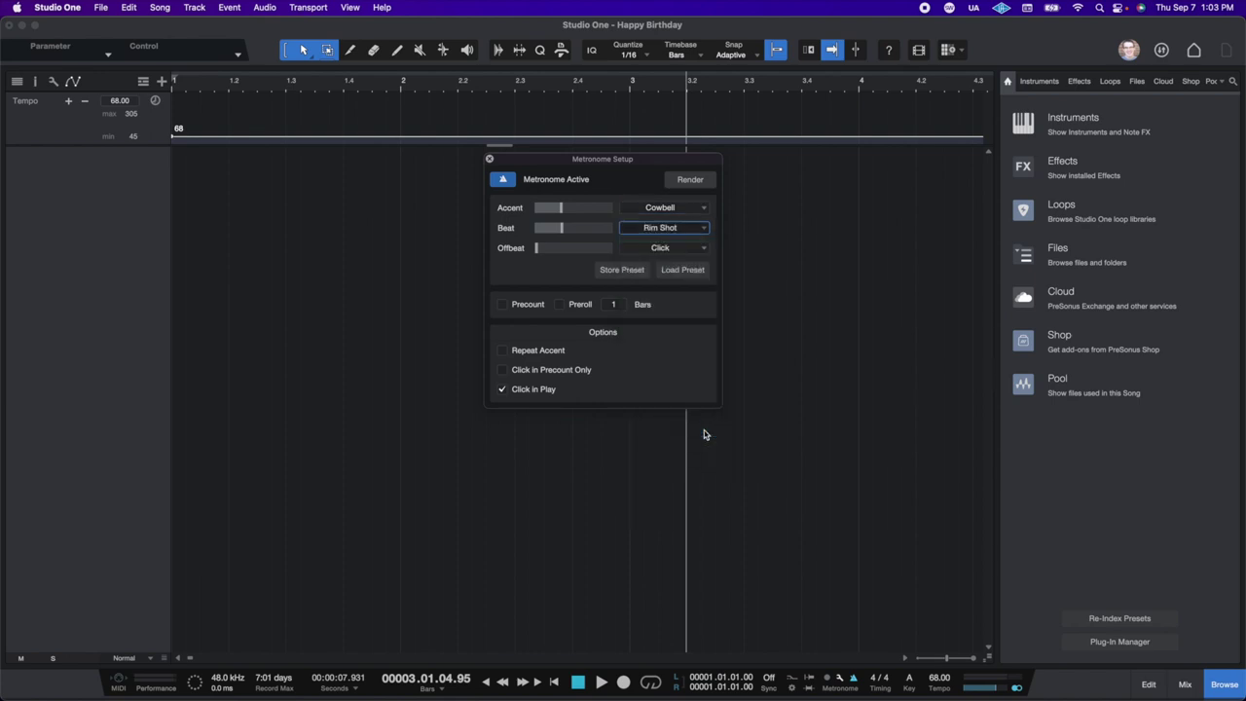
pyautogui.press('space')
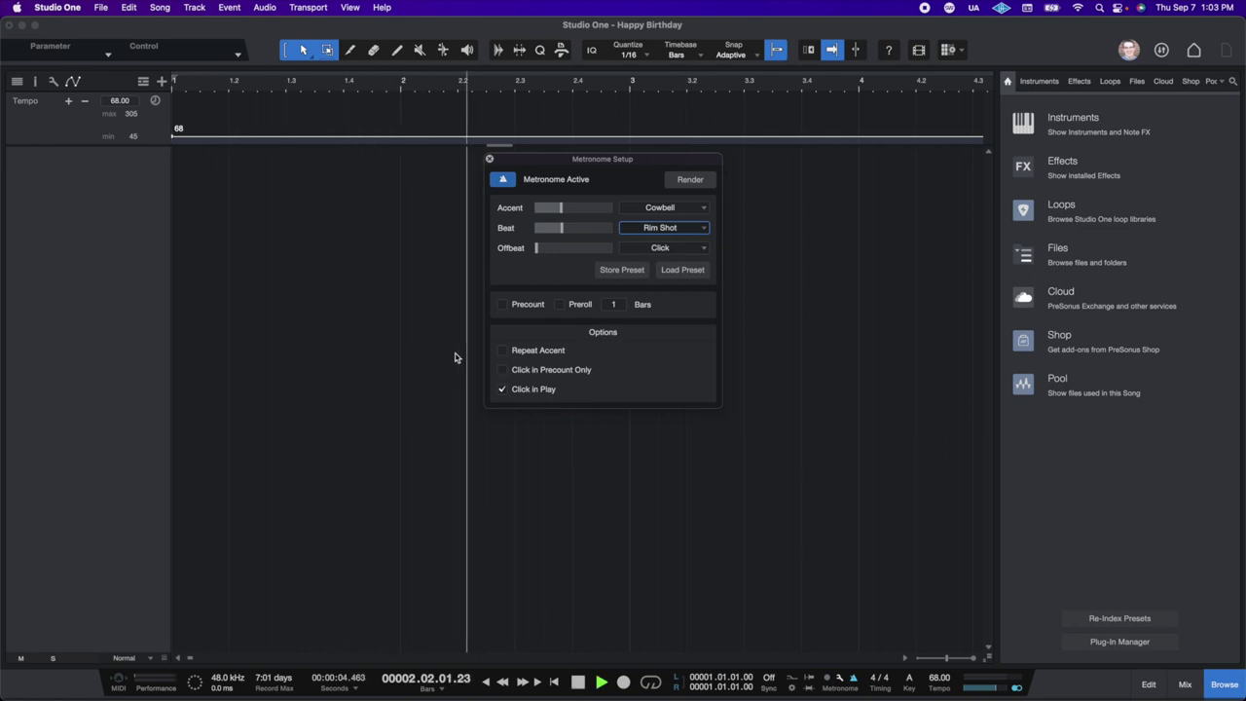
pyautogui.press('space')
# - Try Beep for both the accent and beat sounds and play the click from the song start
pyautogui.click(667, 216)
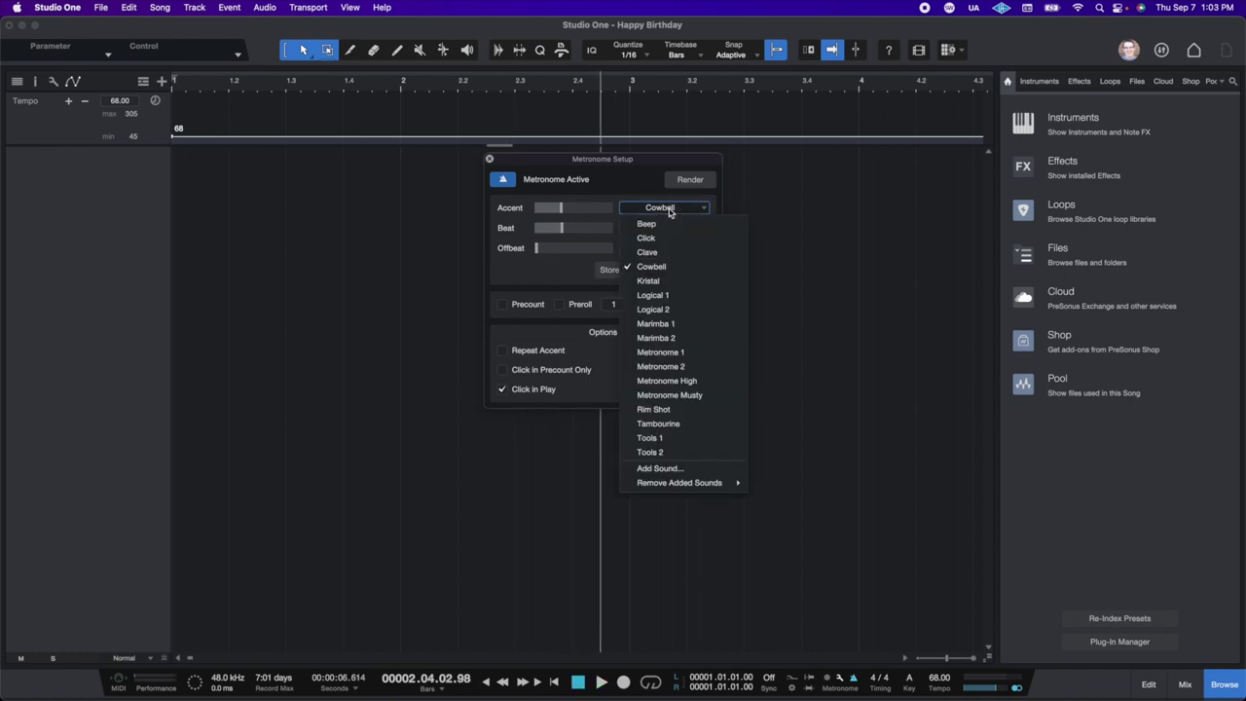
pyautogui.click(668, 224)
pyautogui.click(668, 214)
pyautogui.click(671, 212)
pyautogui.click(675, 230)
pyautogui.click(675, 232)
pyautogui.press('Home')
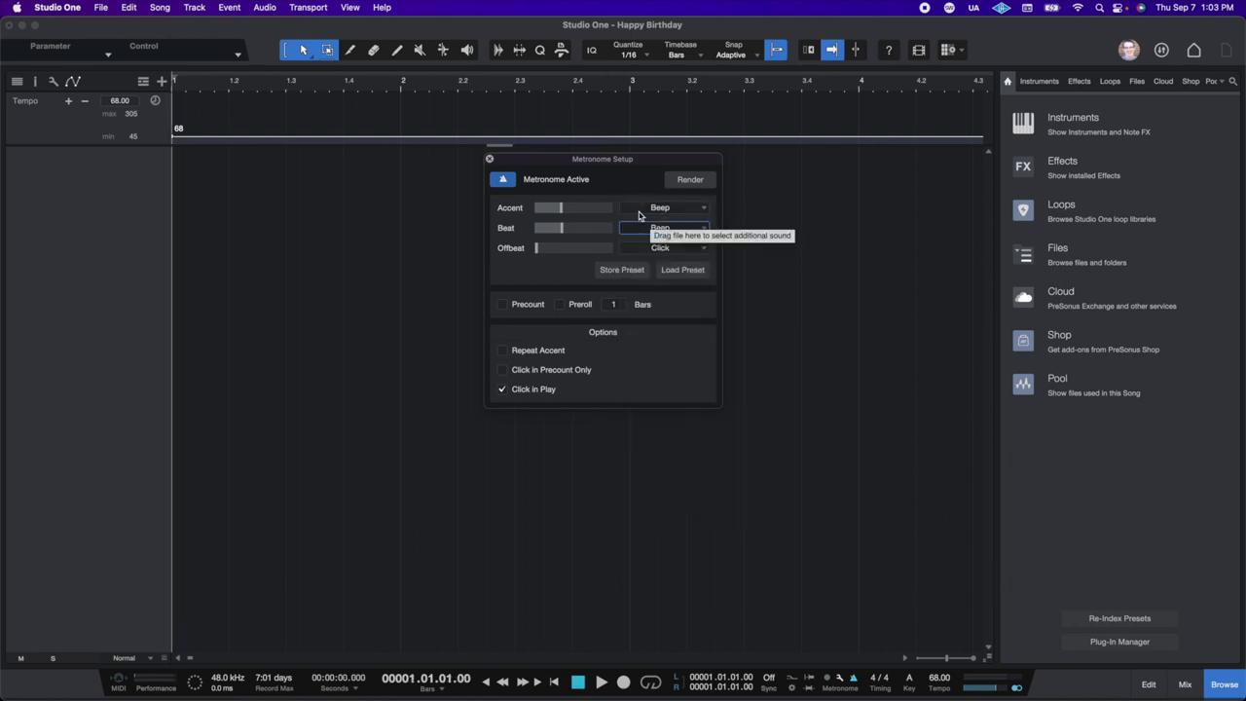
pyautogui.press('space')
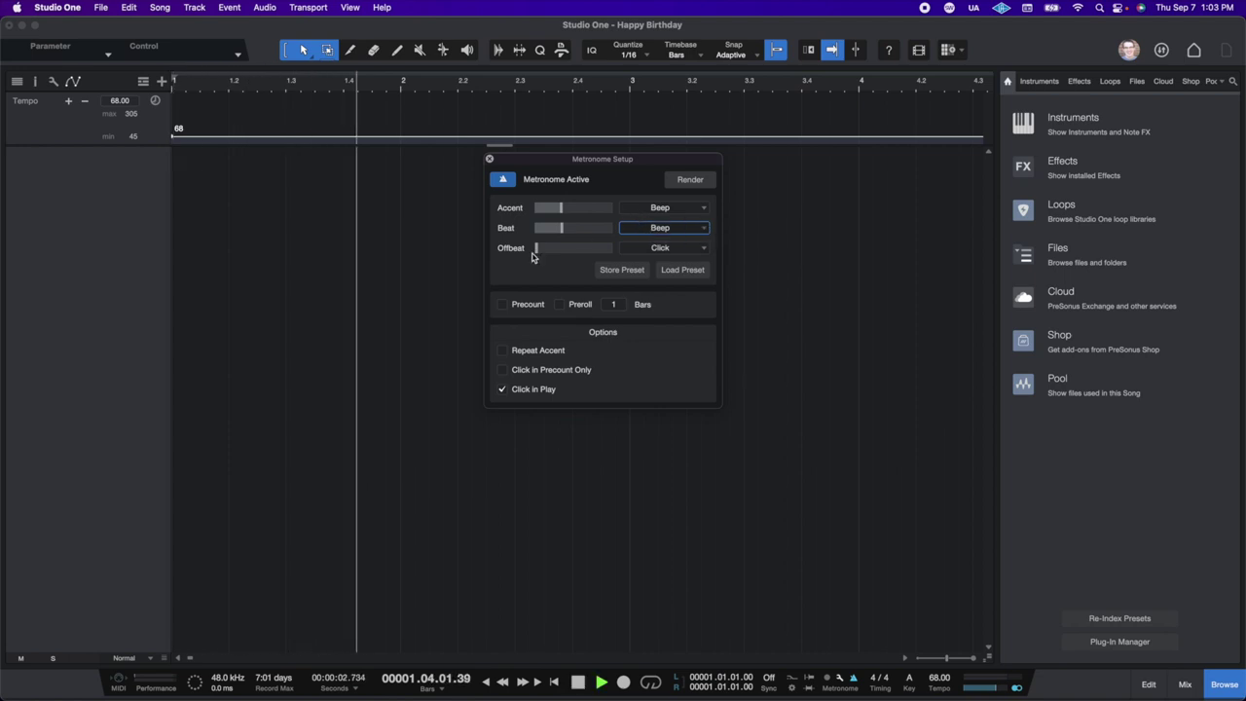
pyautogui.press('space')
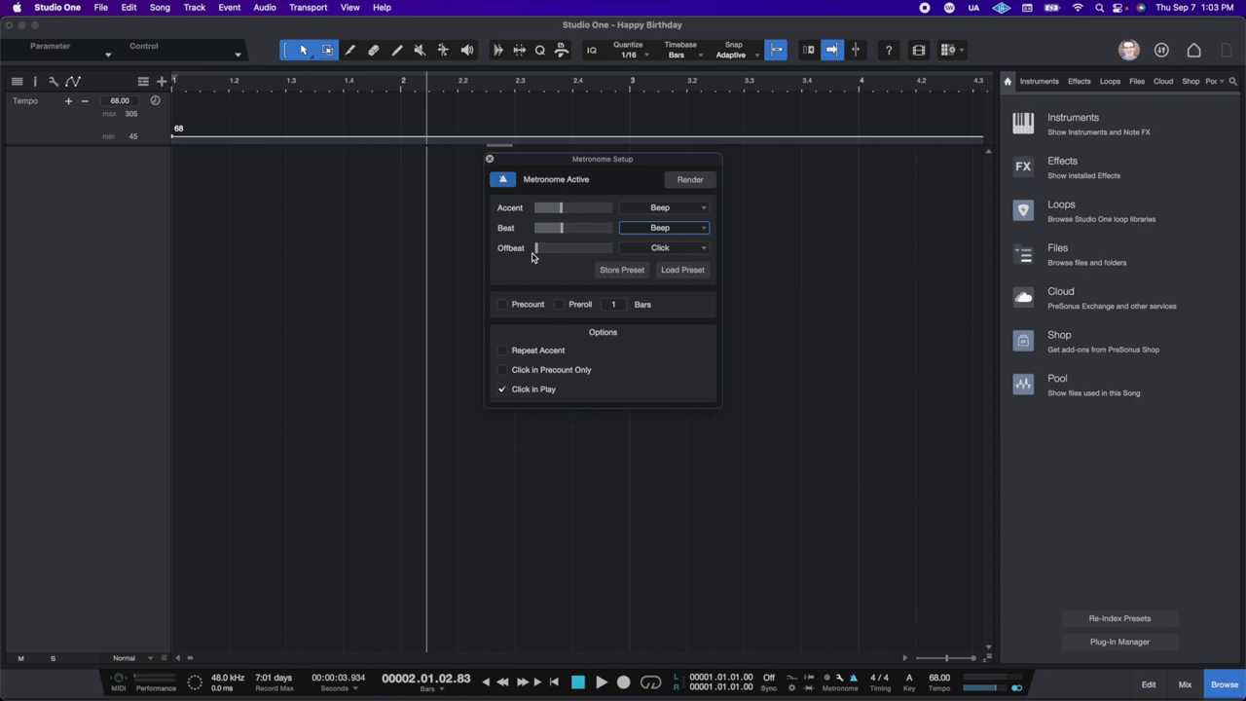
# - Set both the accent and beat sounds of the metronome to Tambourine
pyautogui.click(674, 208)
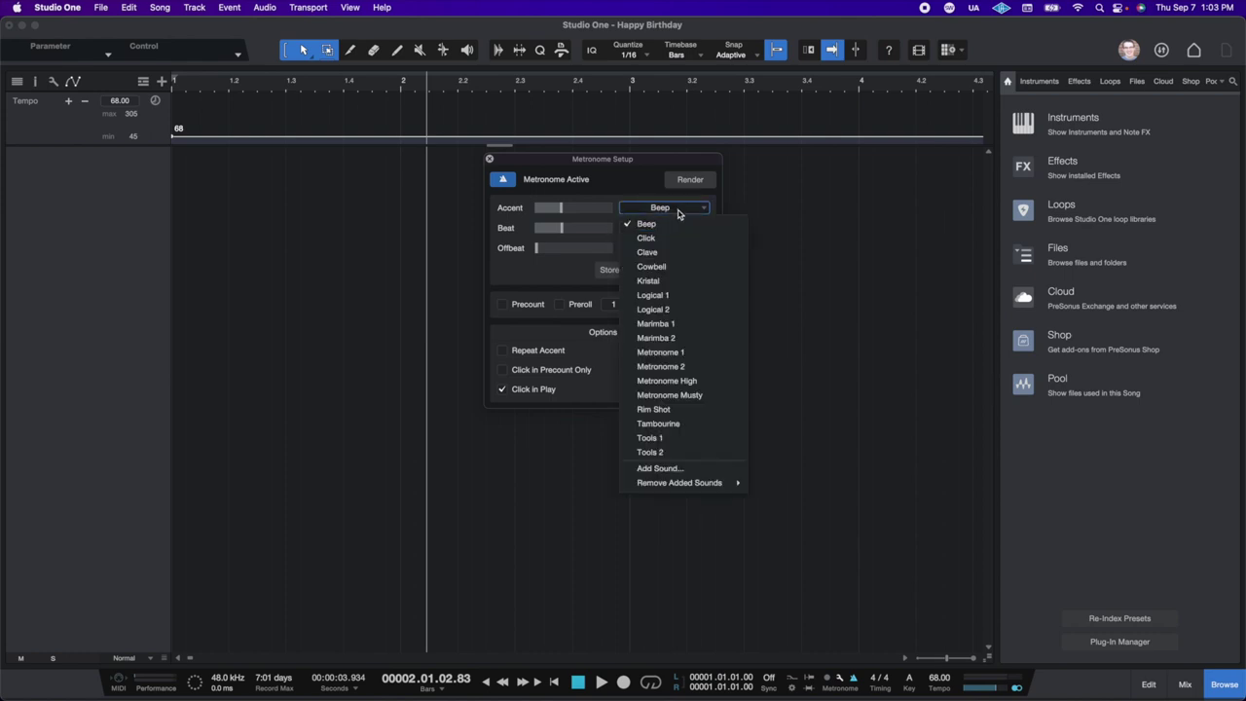
pyautogui.click(684, 425)
pyautogui.click(677, 229)
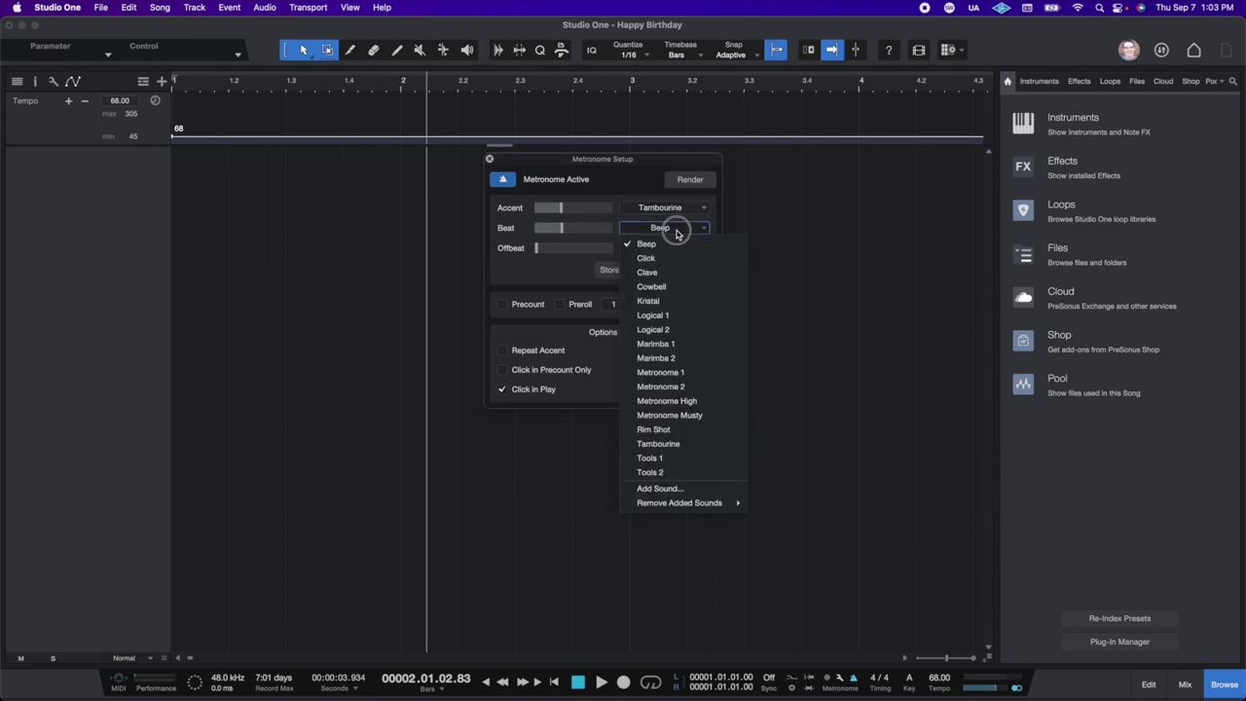
pyautogui.click(720, 442)
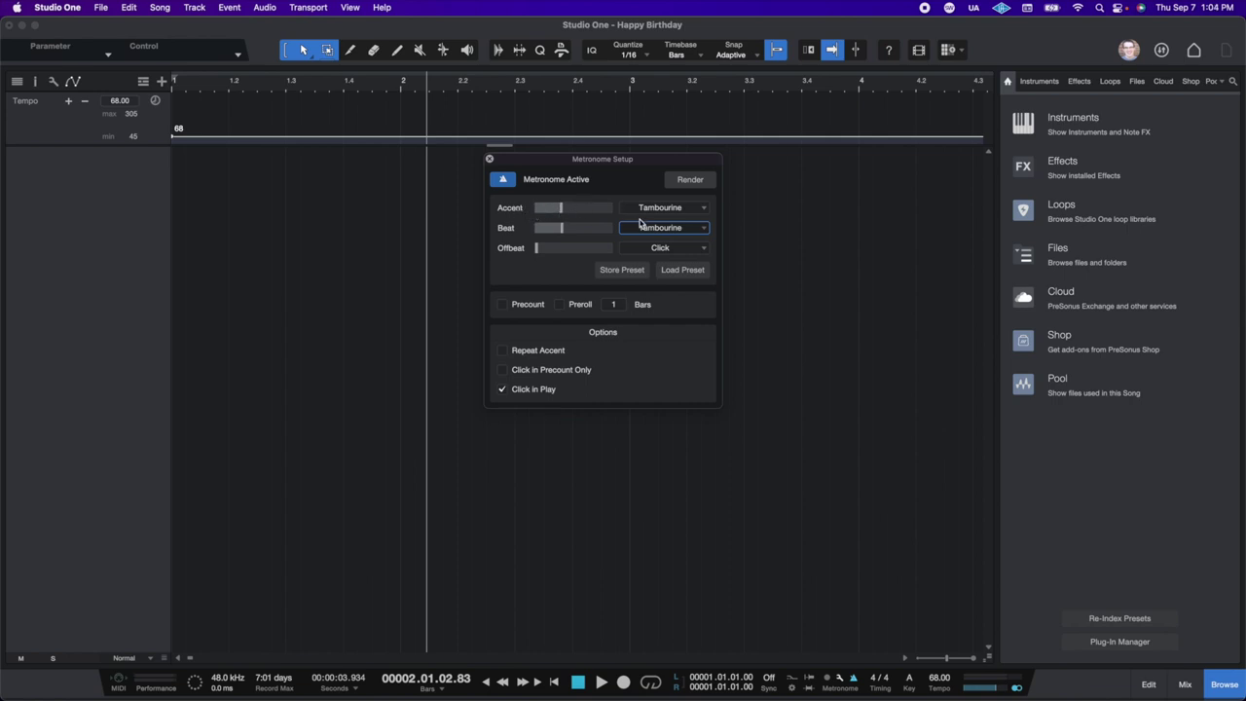
# - Raise the accent level and lower the beat level to near minimum, playing the click to compare them
pyautogui.click(569, 211)
pyautogui.moveTo(569, 211); pyautogui.dragTo(577, 214)
pyautogui.moveTo(562, 227); pyautogui.dragTo(553, 230)
pyautogui.press('Home')
pyautogui.press('space')
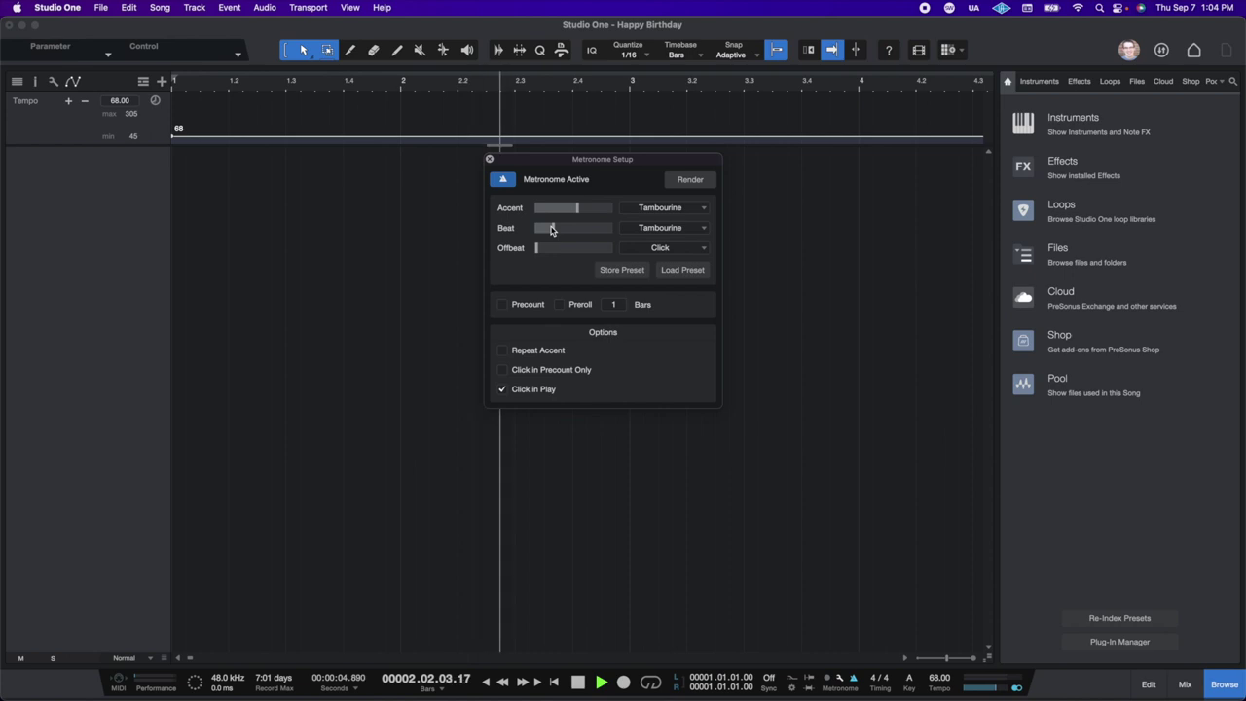
pyautogui.moveTo(551, 228); pyautogui.dragTo(538, 229)
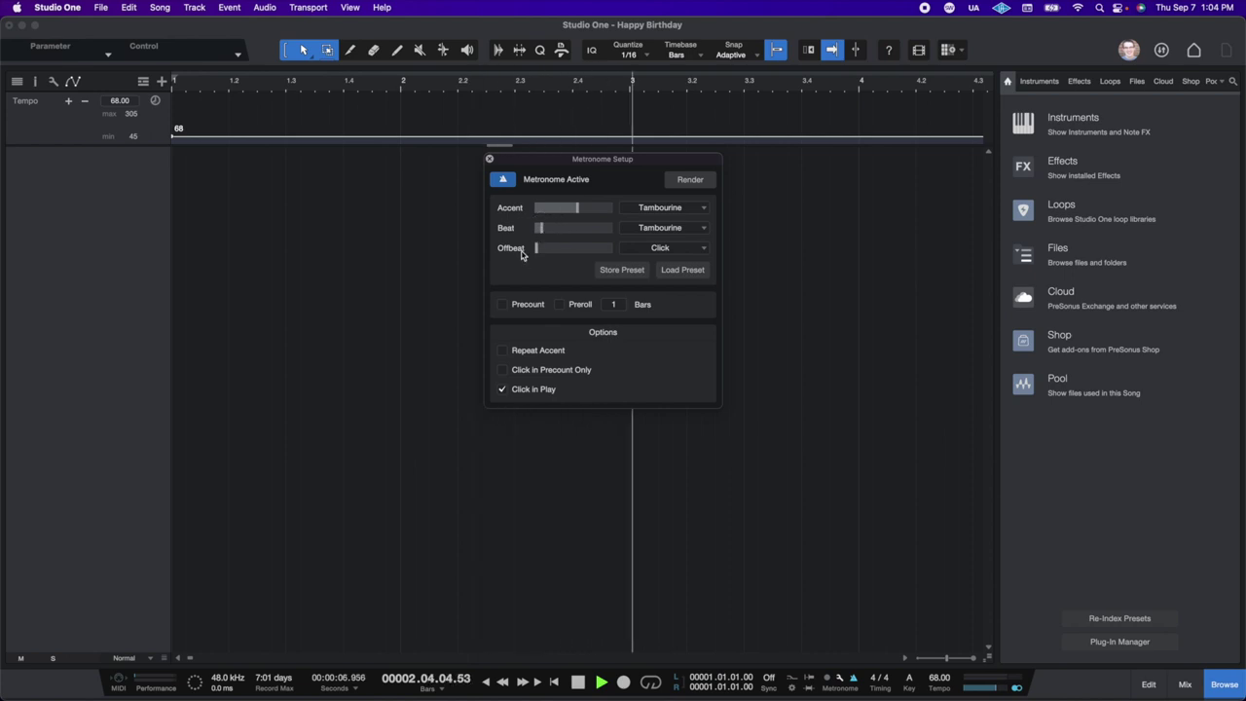
pyautogui.press('space')
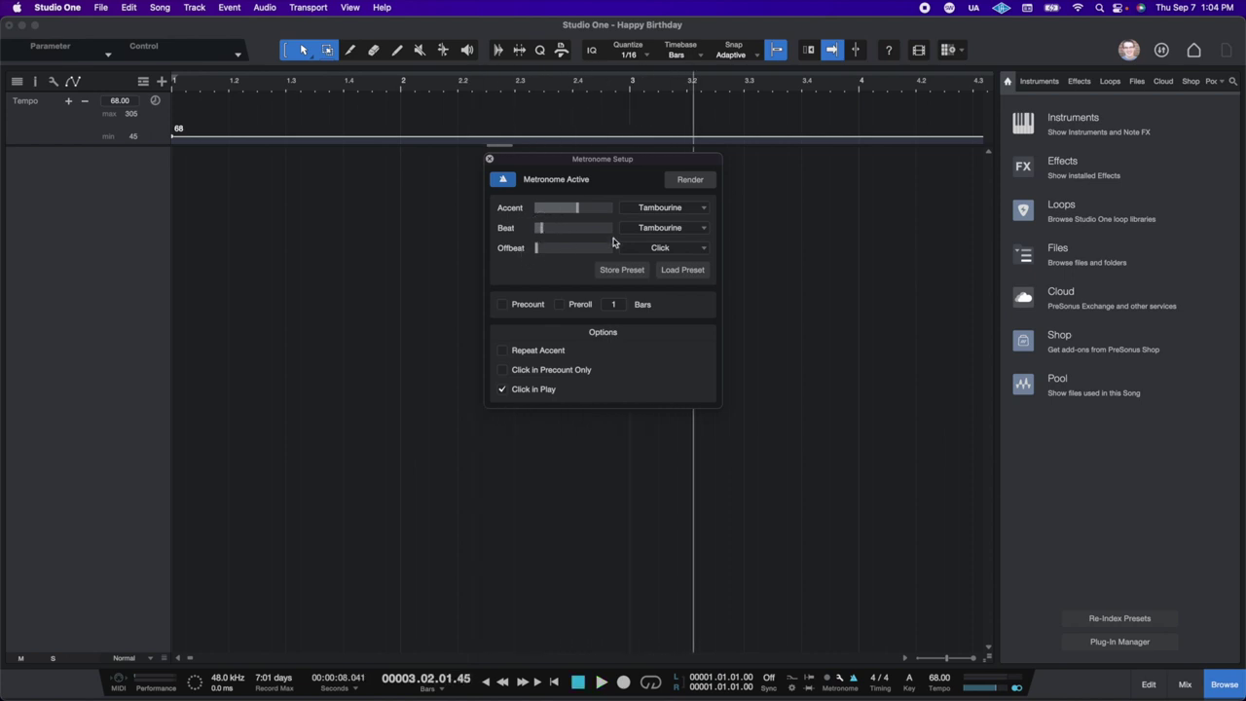
# - Examine the metronome's accent sound choices, including the option to add a custom sound
pyautogui.click(653, 213)
pyautogui.click(572, 275)
pyautogui.click(660, 213)
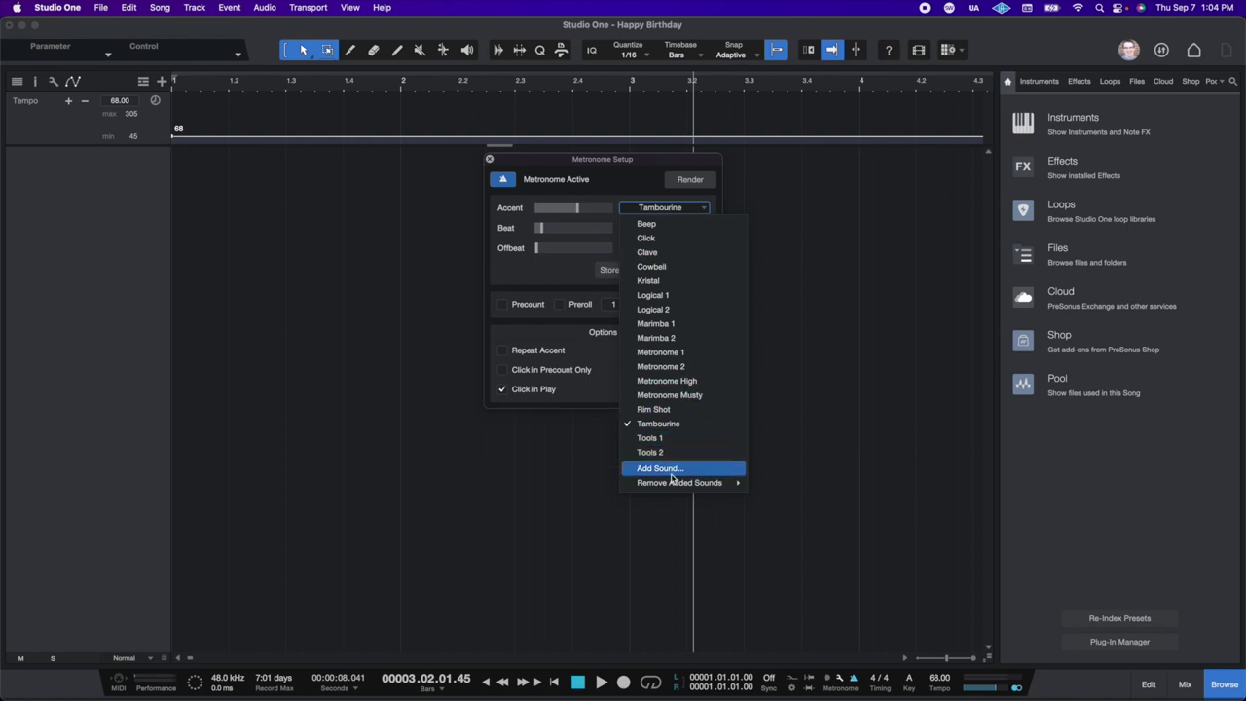
pyautogui.click(638, 179)
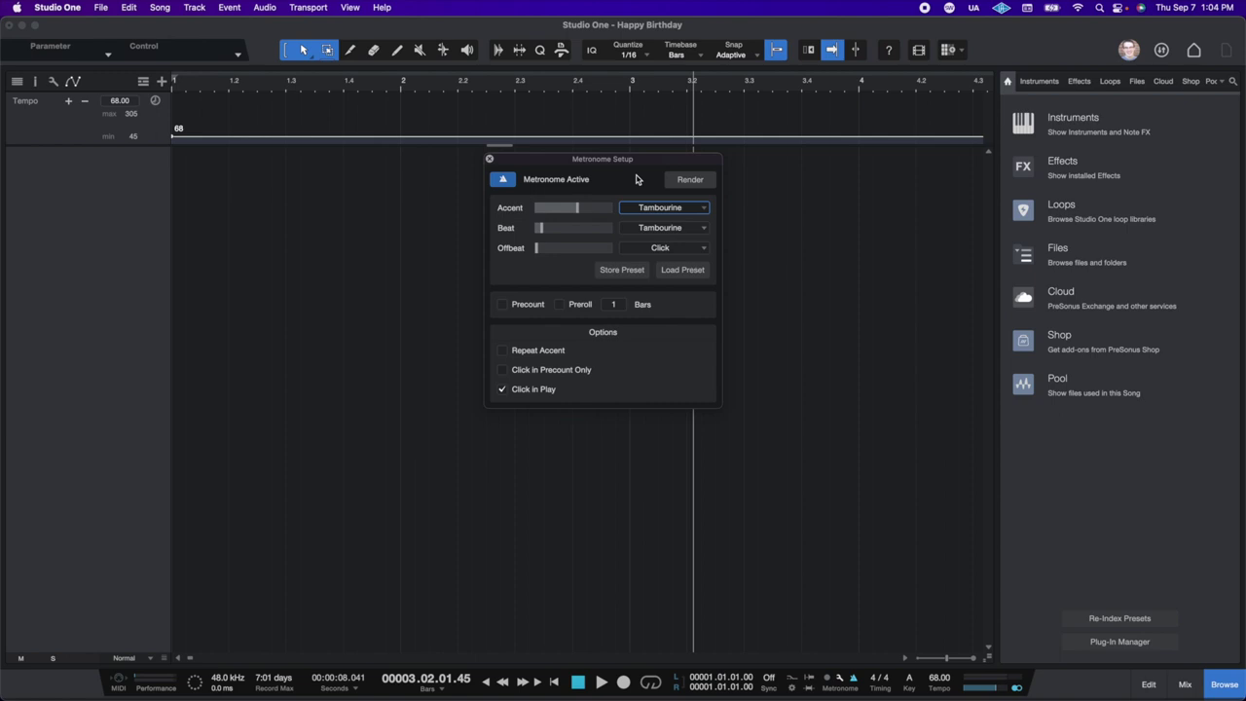
pyautogui.click(671, 208)
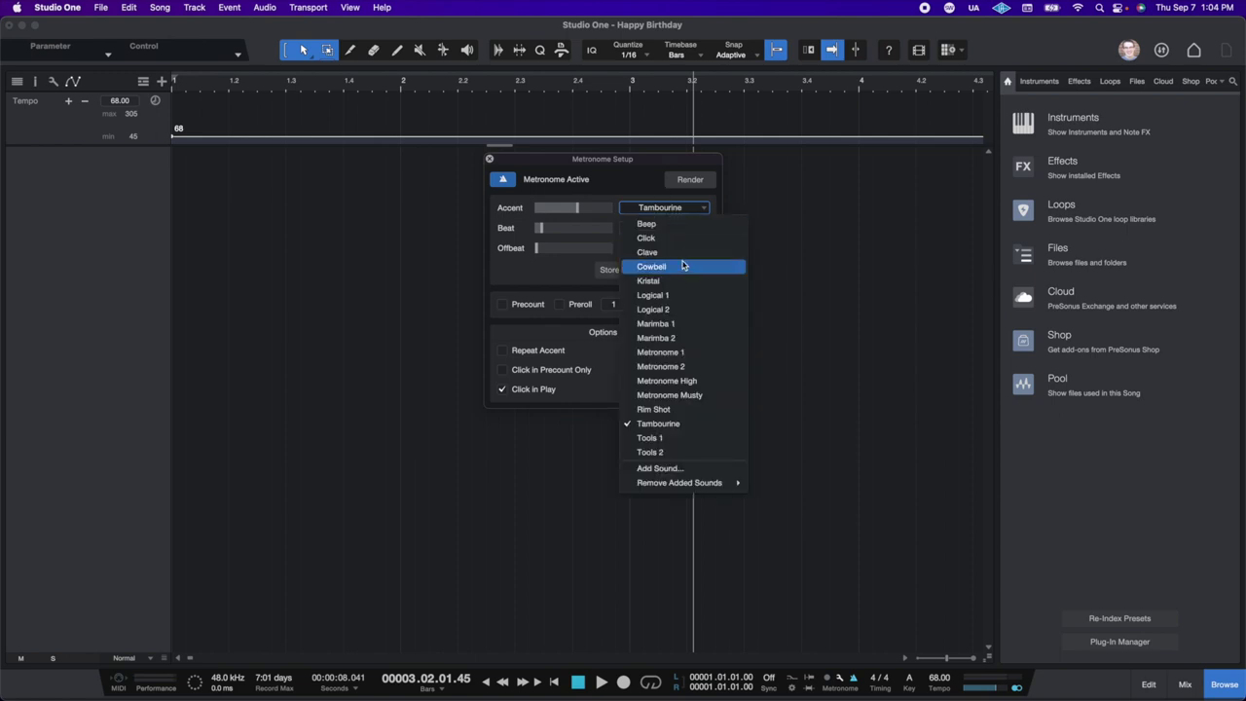
pyautogui.click(646, 187)
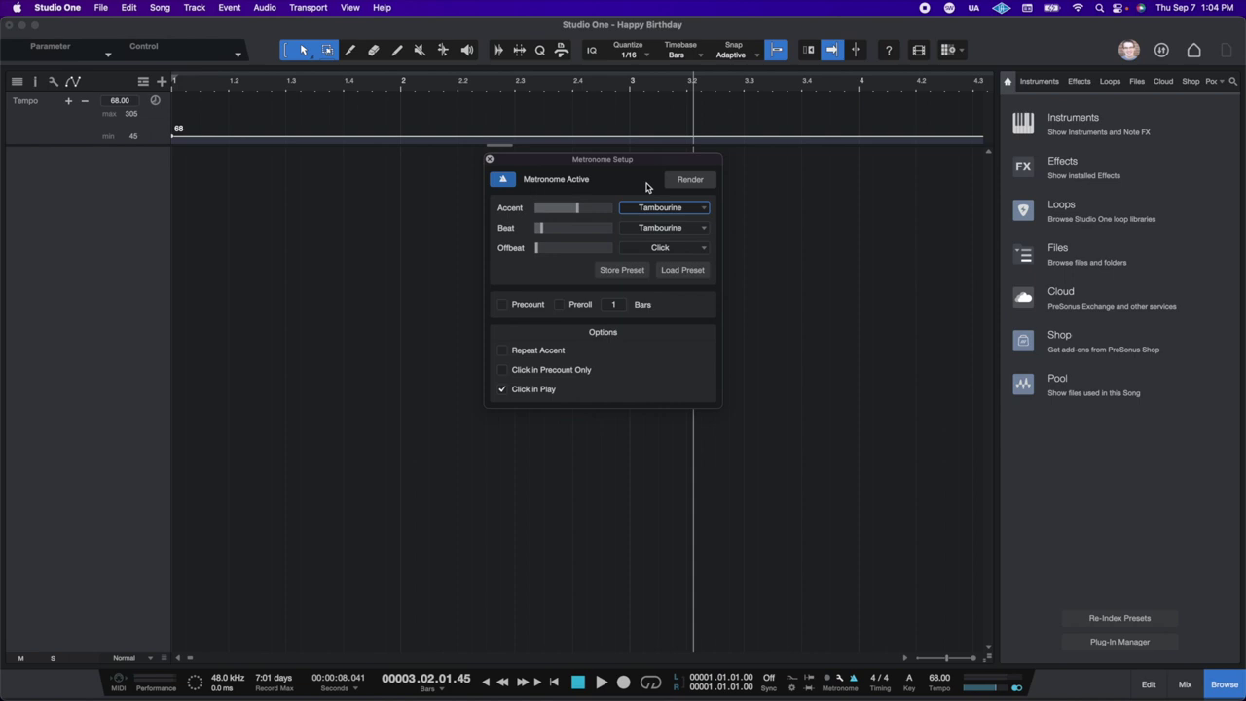
# - Show the mixer and lower the click volume on the main output channel to -15.0 dB
pyautogui.press('F3')
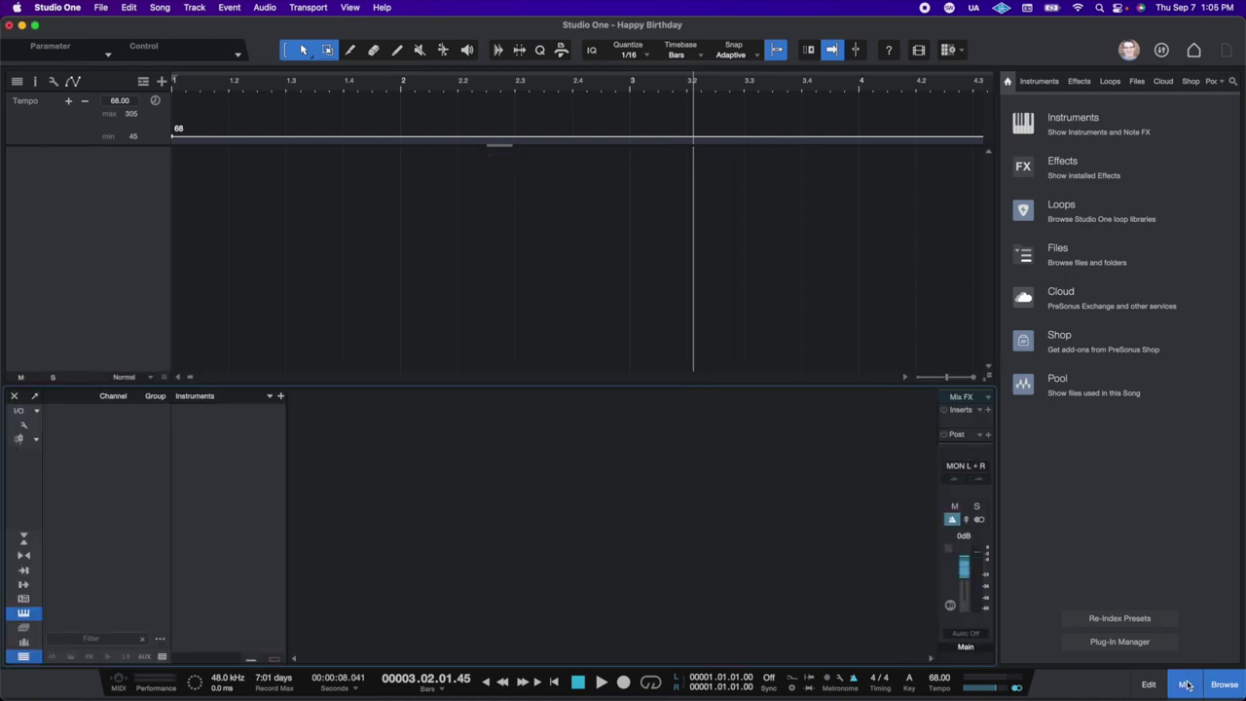
pyautogui.click(1188, 681)
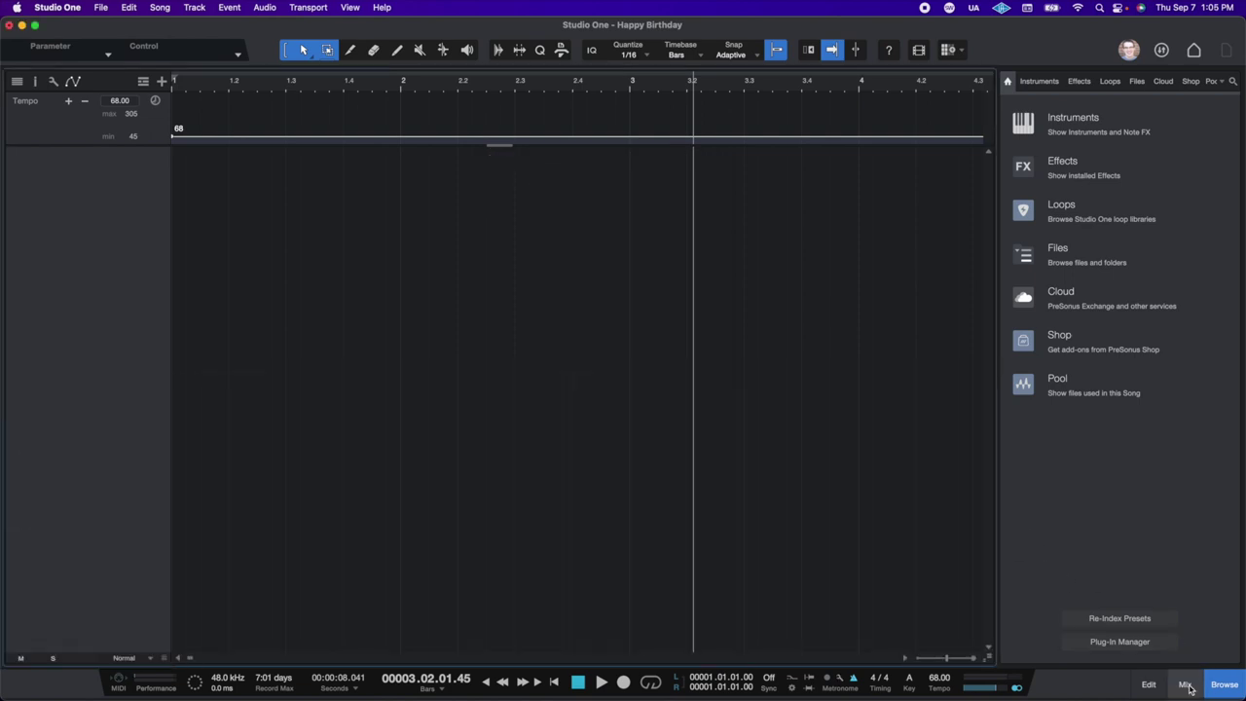
pyautogui.click(1192, 688)
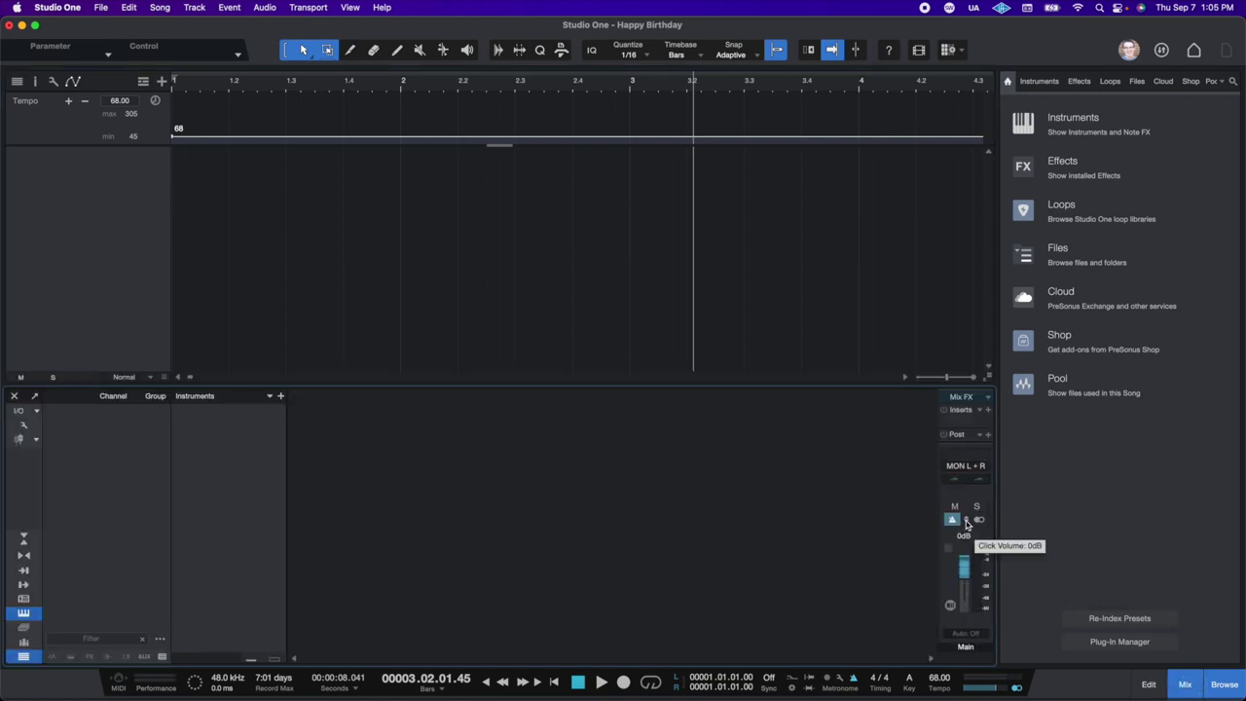
pyautogui.moveTo(967, 525); pyautogui.dragTo(967, 686)
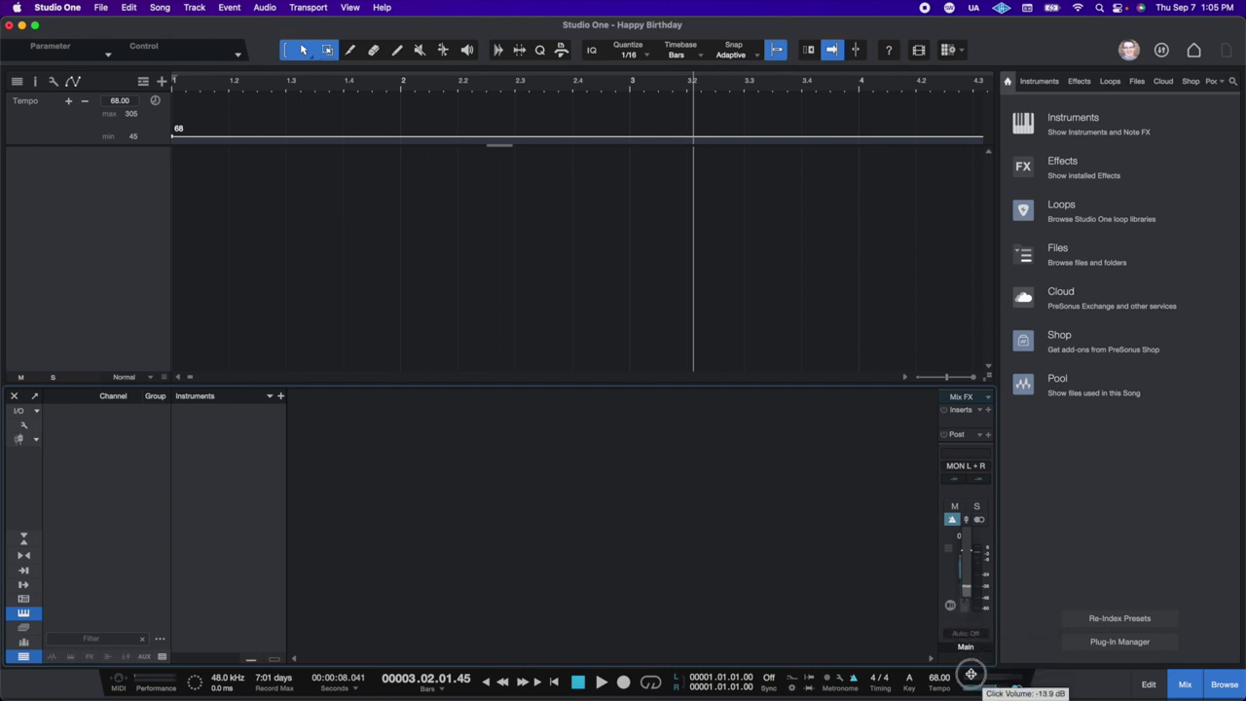
pyautogui.moveTo(968, 678); pyautogui.dragTo(970, 676)
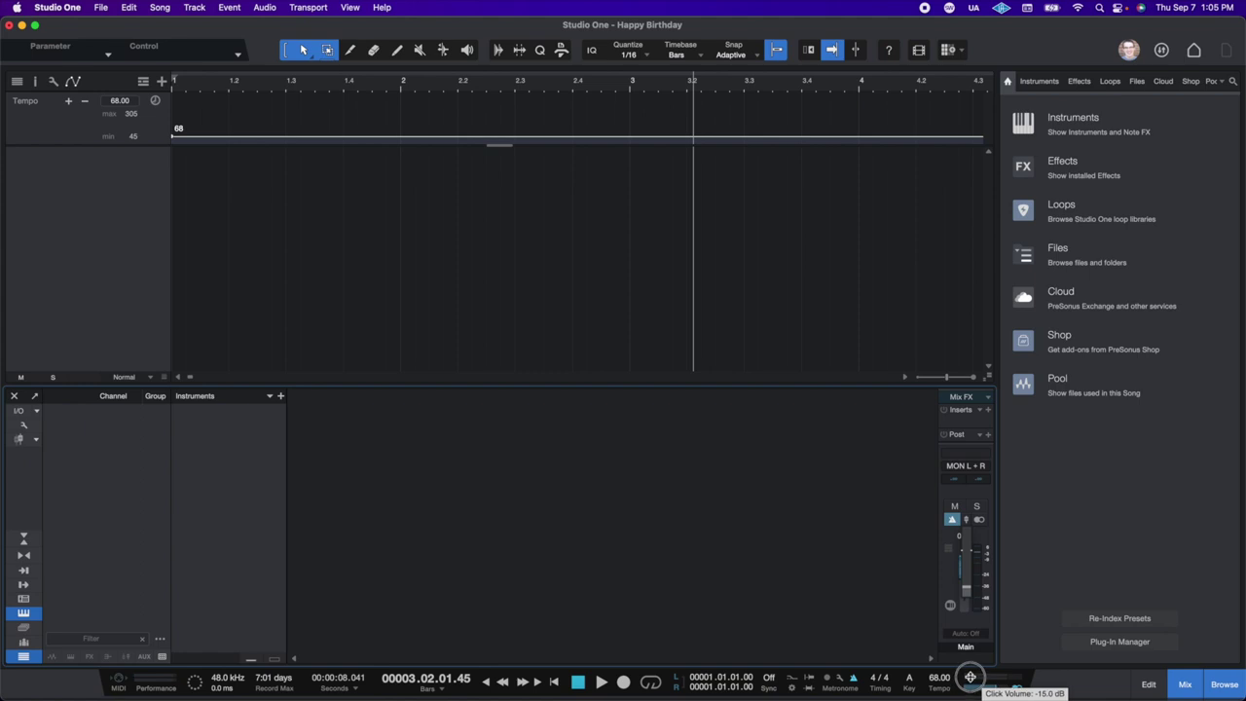
# - Play the quieter click from the song start and recheck the click volume on the main channel
pyautogui.press('Home')
pyautogui.press('space')
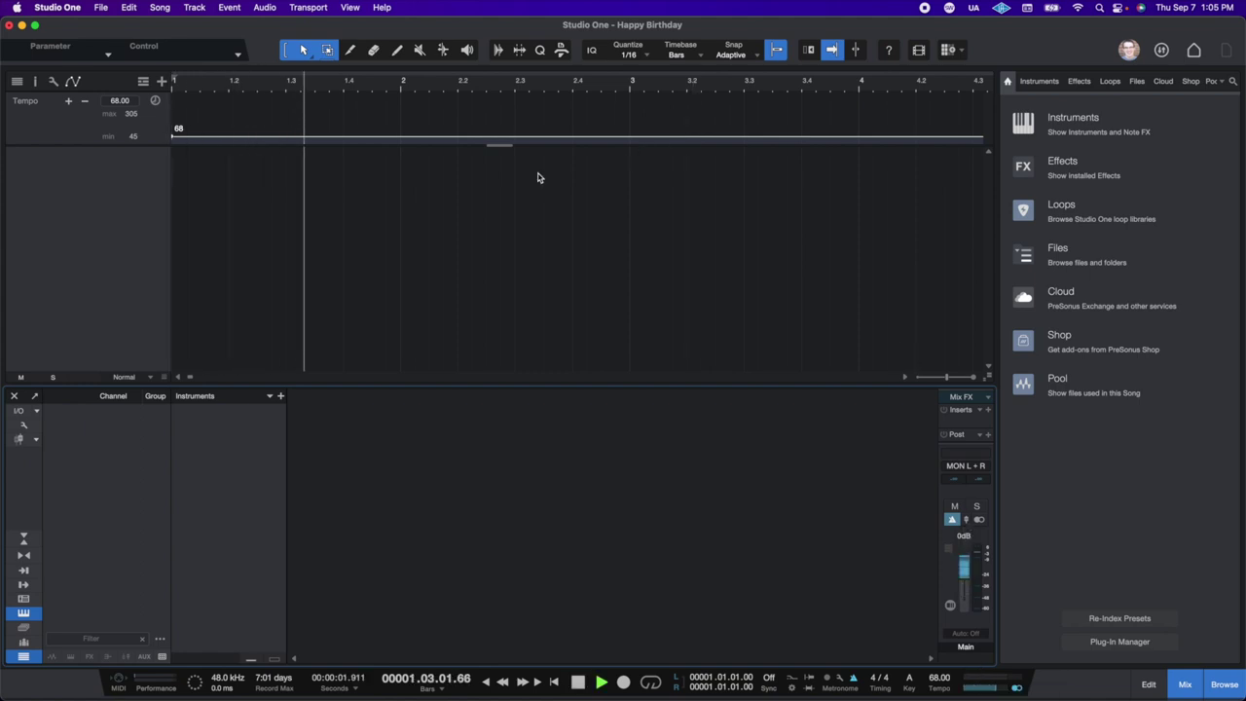
pyautogui.press('space')
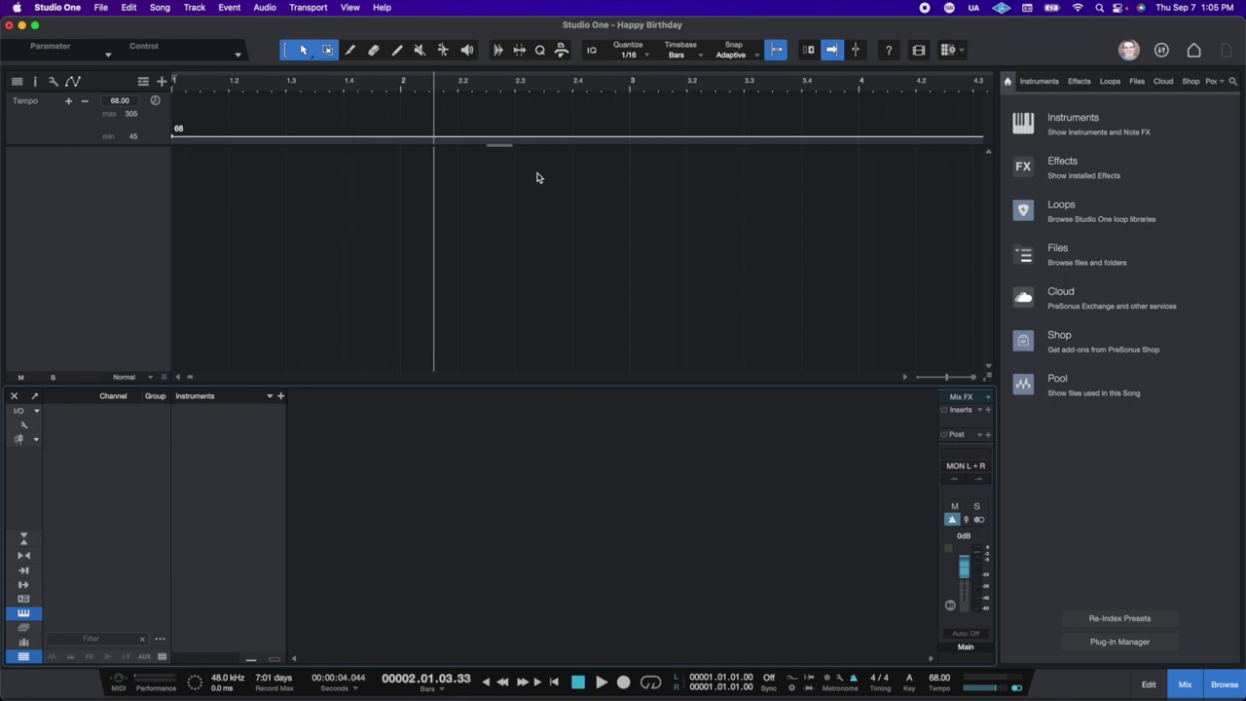
pyautogui.click(969, 522)
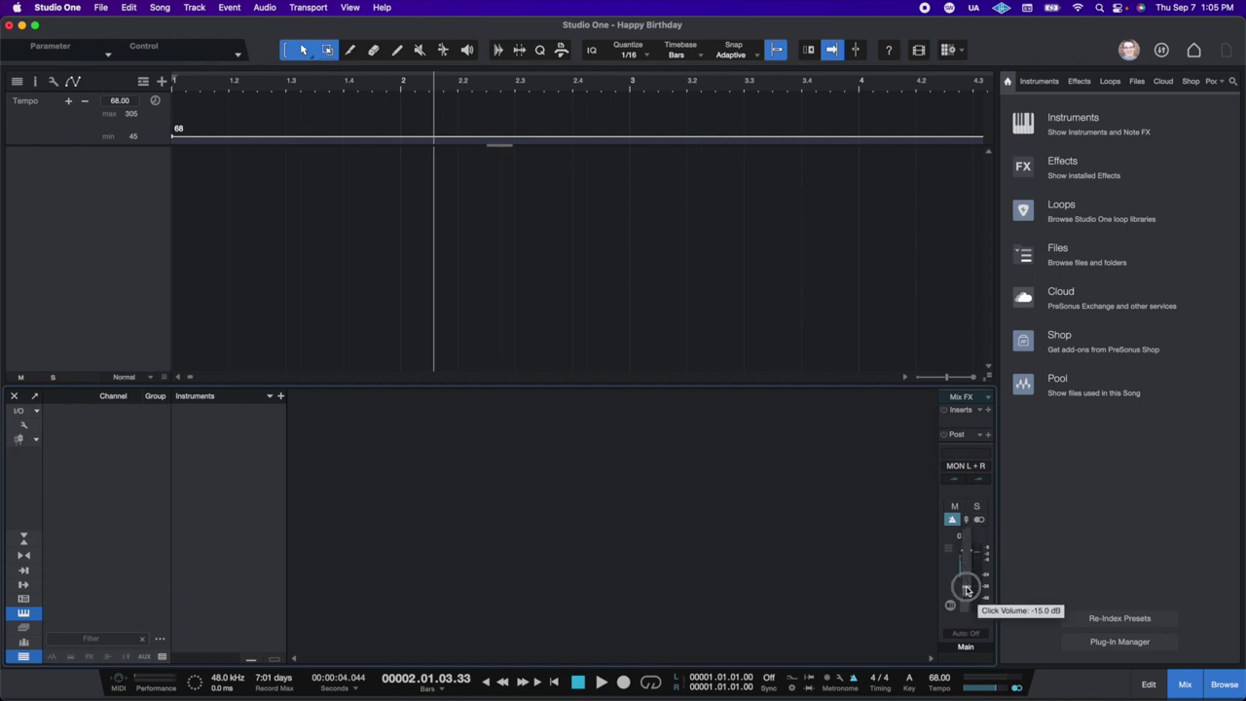
pyautogui.moveTo(966, 590); pyautogui.dragTo(968, 522)
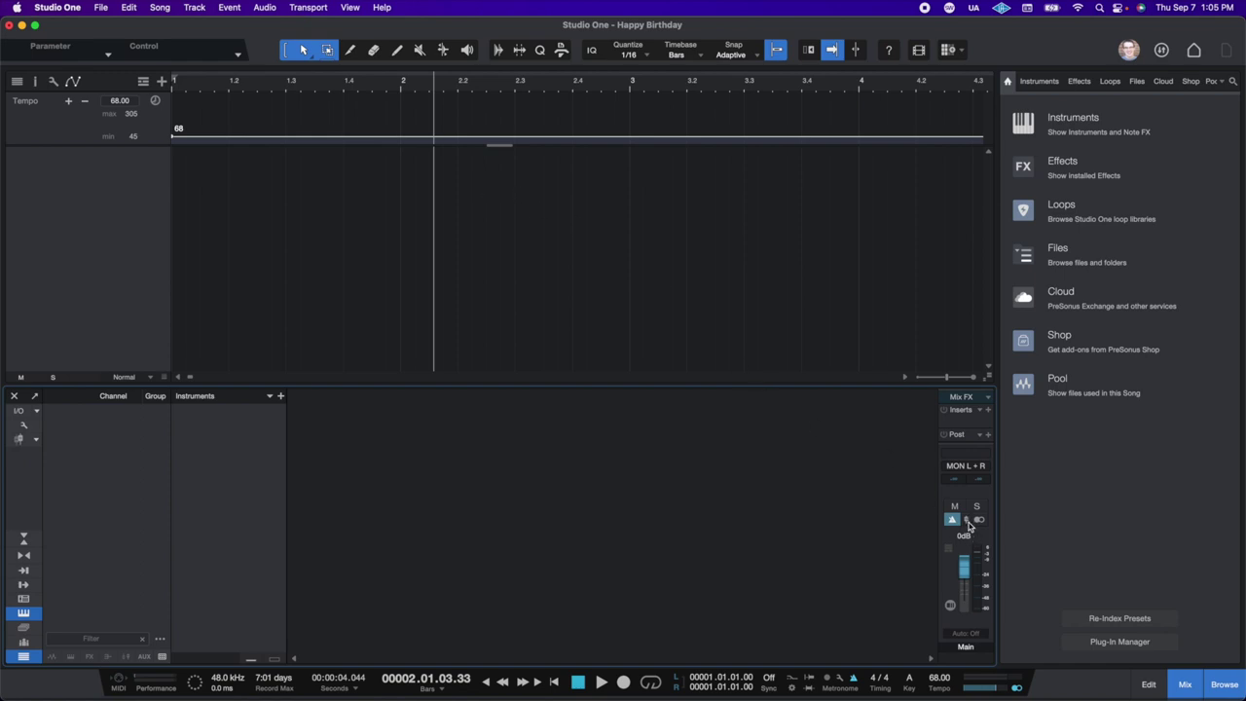
pyautogui.moveTo(968, 525)
# - Hide the browser, and replace the tempo track with the Arranger track above the timeline
pyautogui.click(1224, 684)
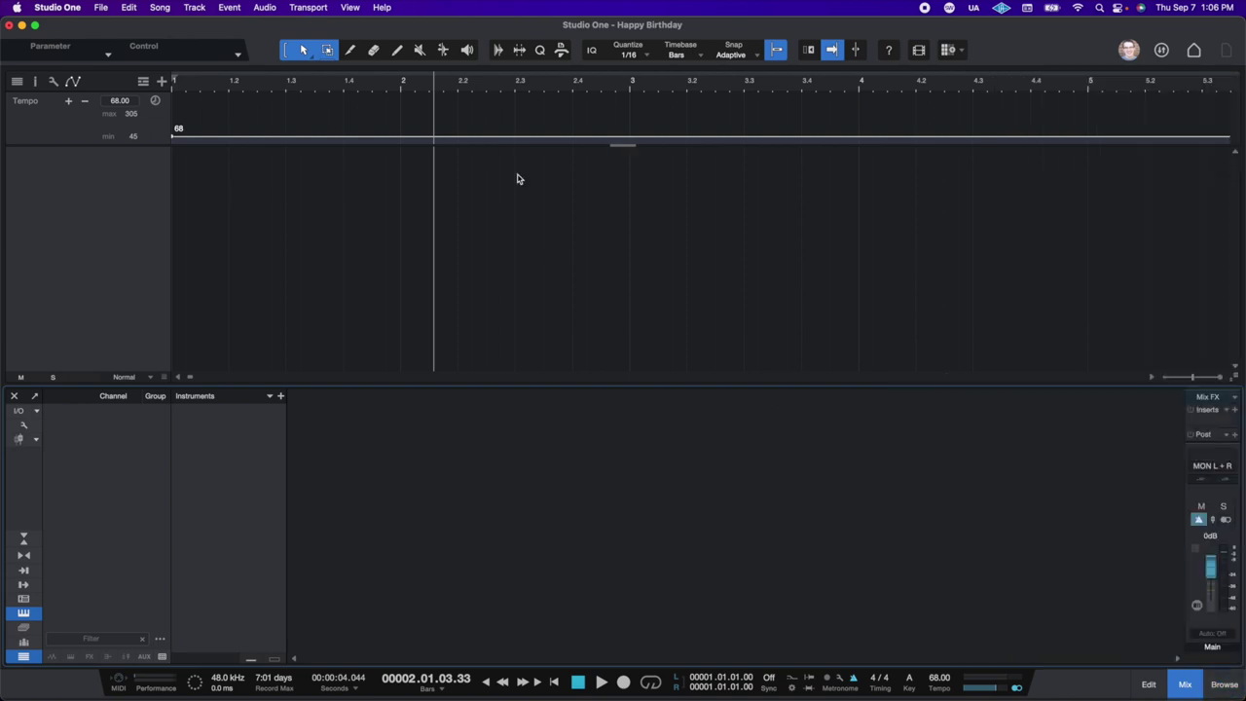
pyautogui.click(144, 85)
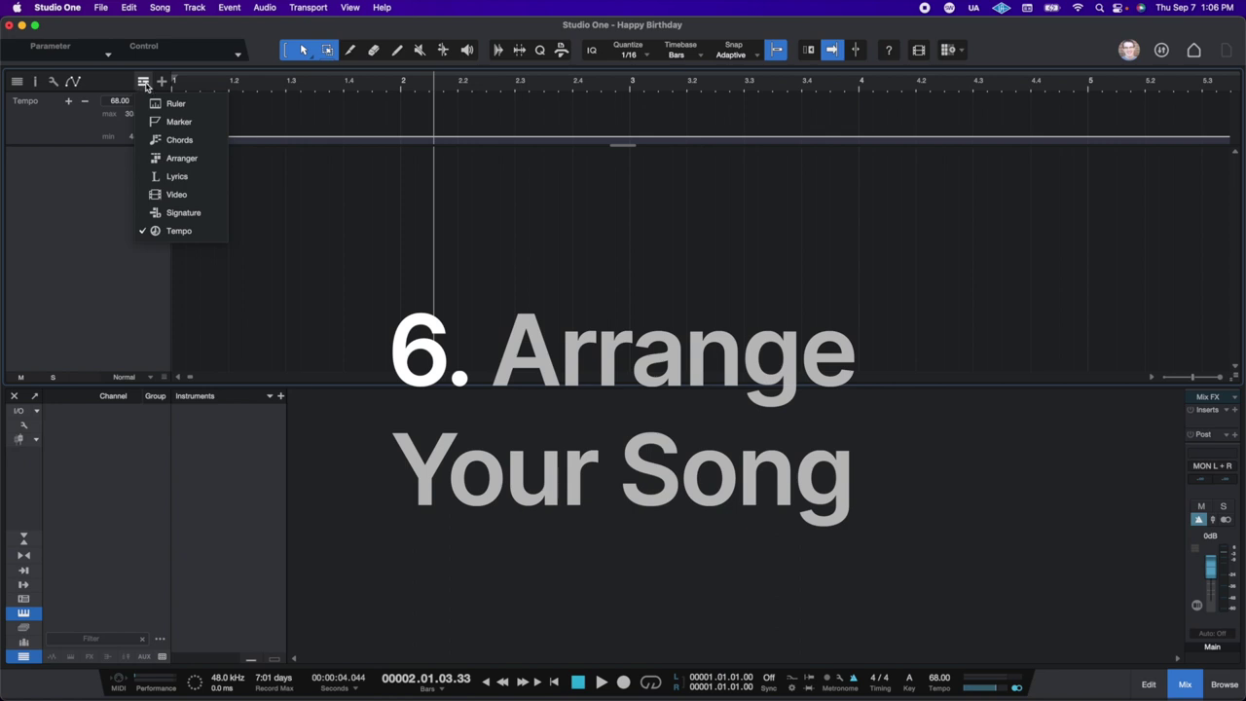
pyautogui.click(205, 236)
pyautogui.click(143, 81)
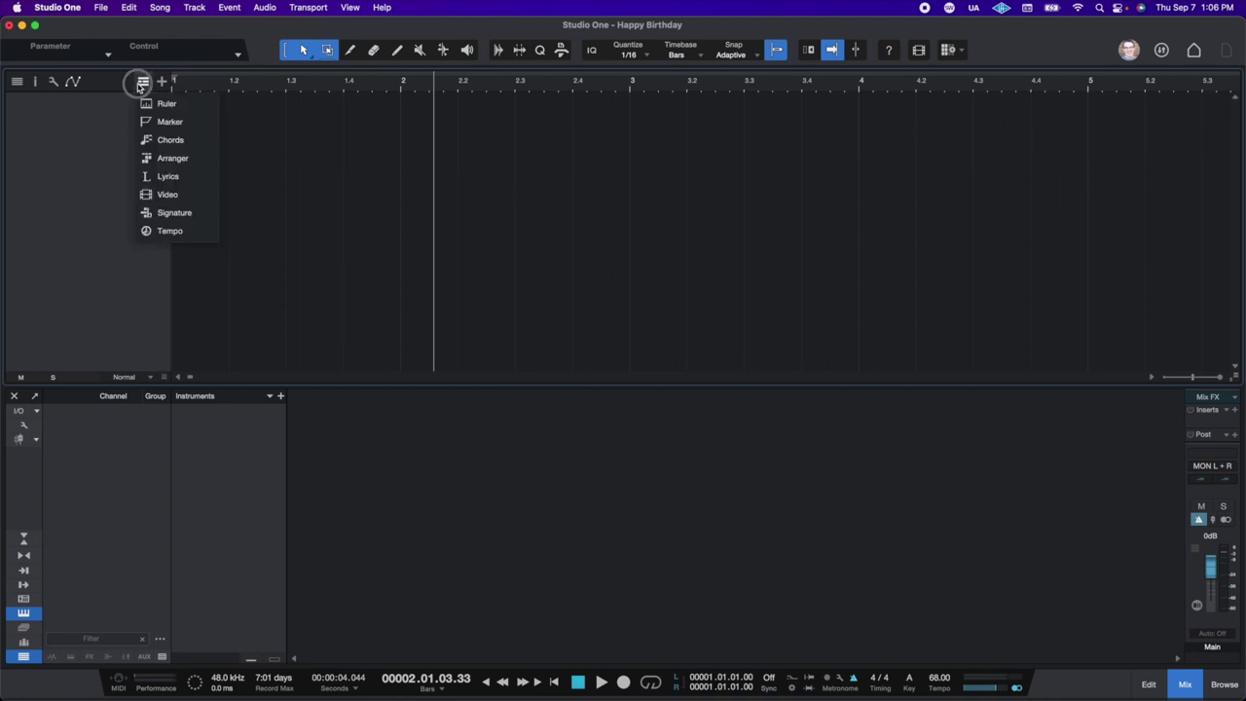
pyautogui.click(182, 159)
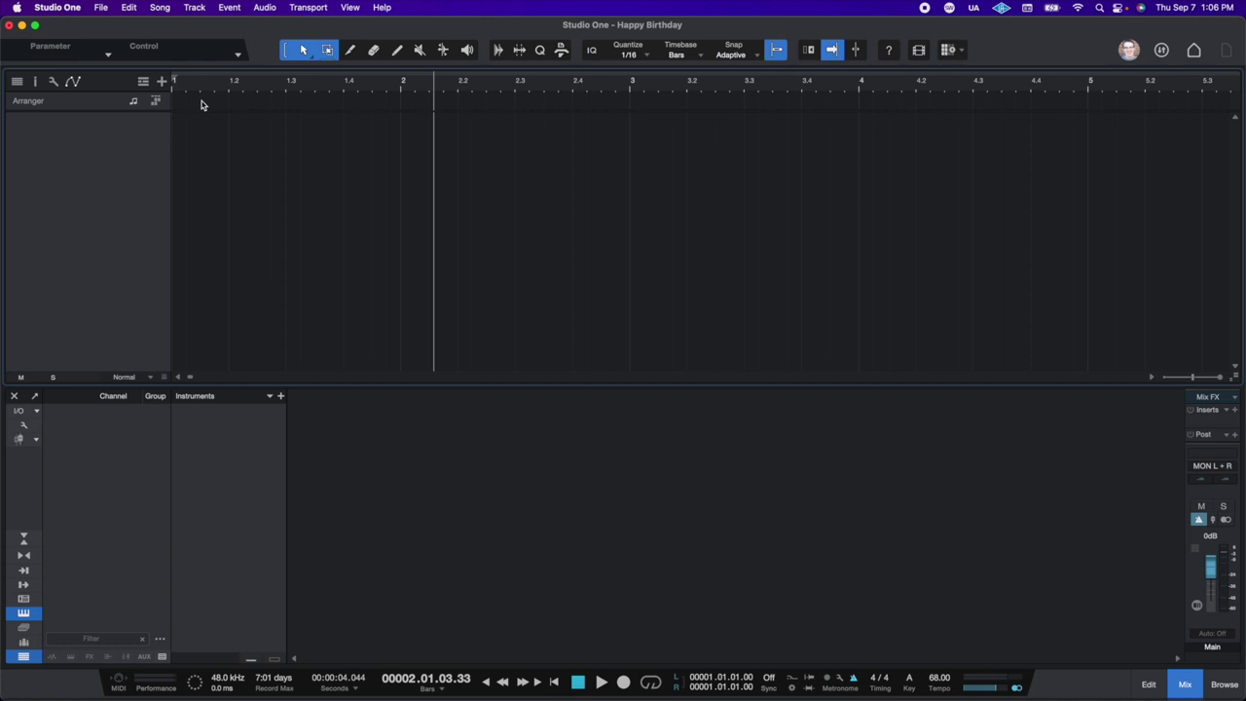
# - Show the track inspector and add an Intro section to the Arranger track from bar 4 to bar 6
pyautogui.click(34, 82)
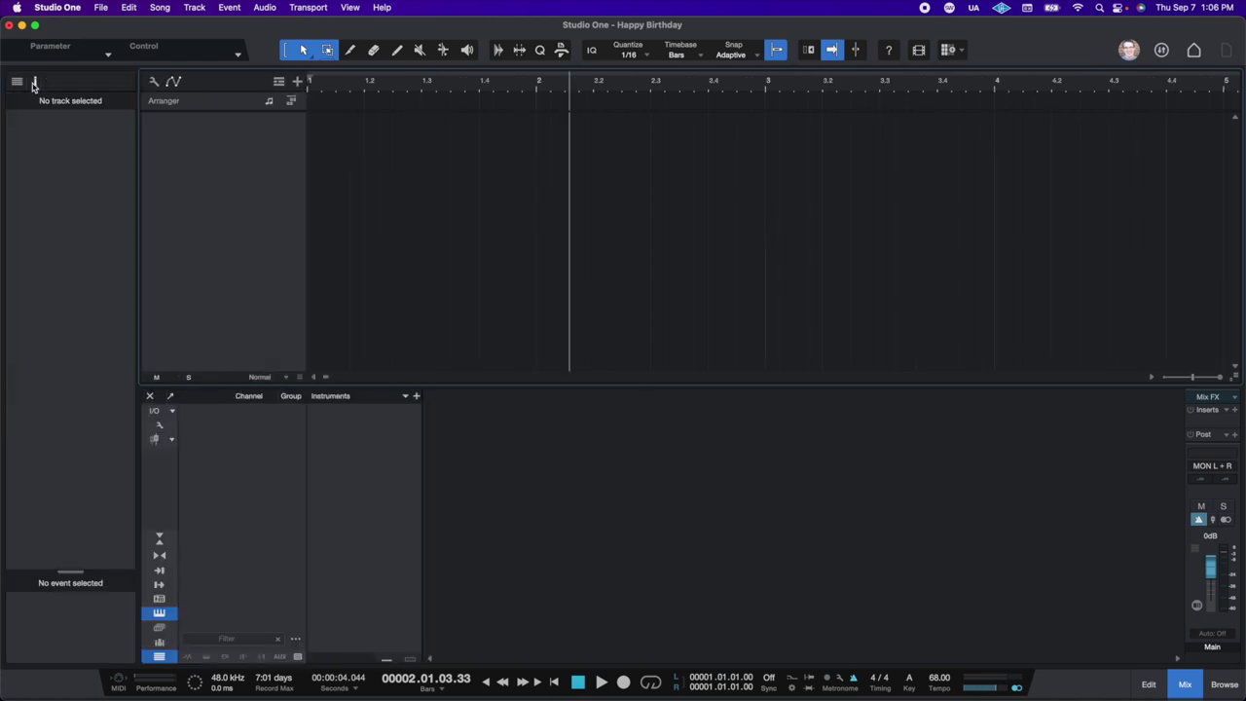
pyautogui.moveTo(521, 81); pyautogui.dragTo(523, 56)
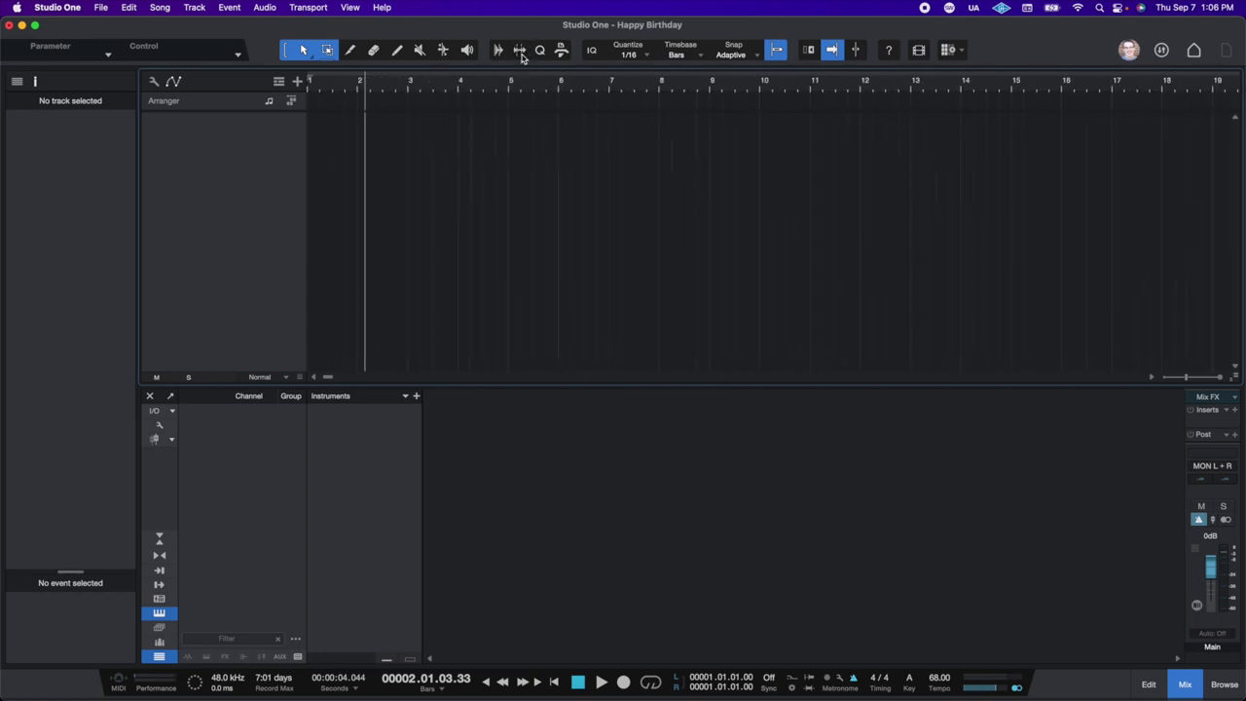
pyautogui.doubleClick(459, 101)
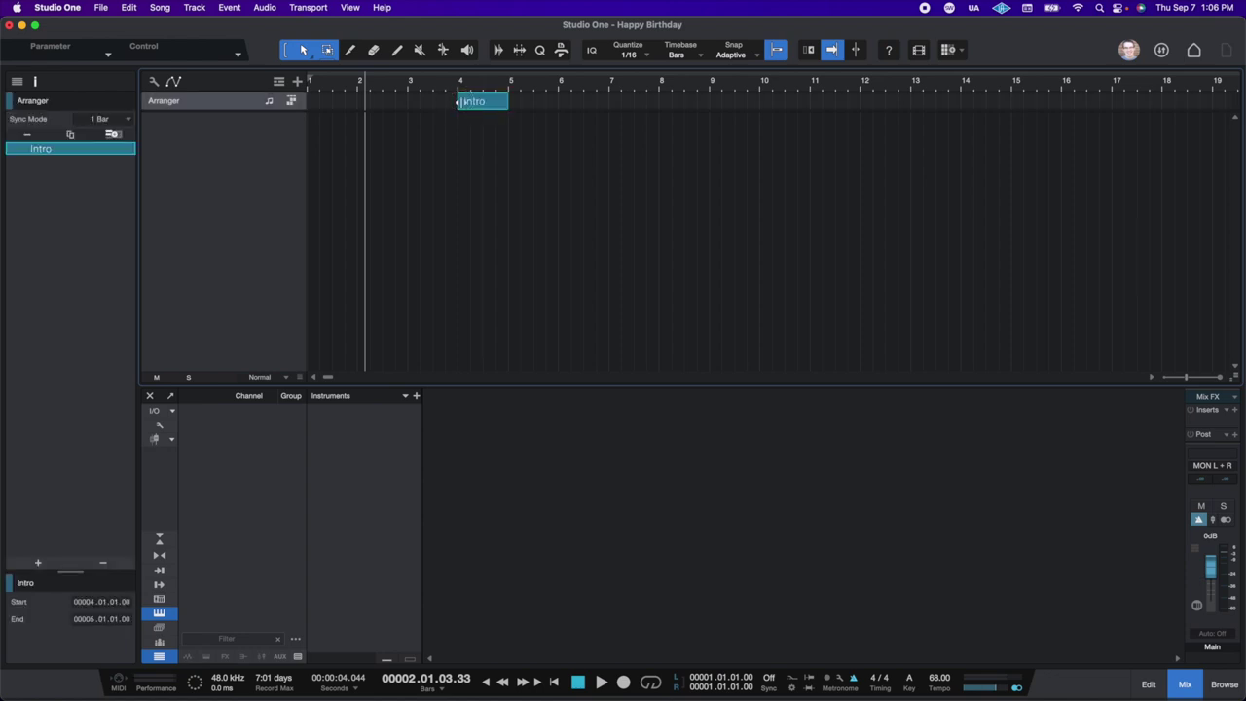
pyautogui.moveTo(512, 105); pyautogui.dragTo(665, 124)
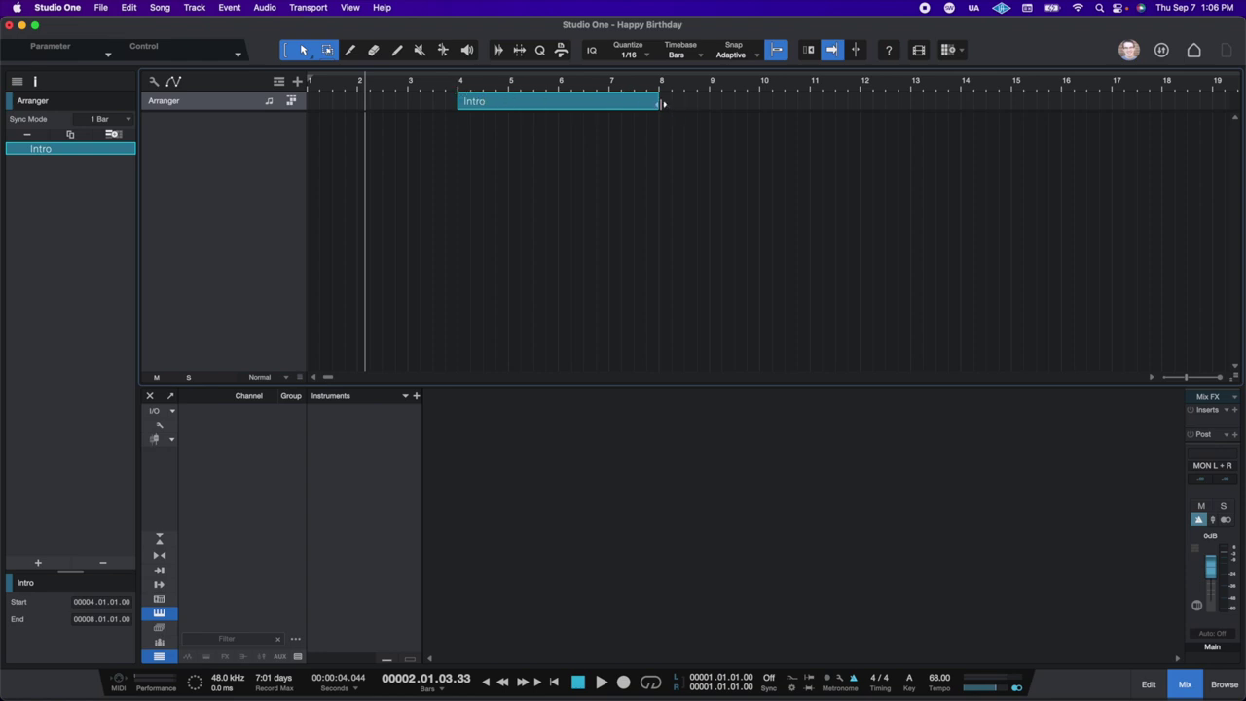
pyautogui.moveTo(661, 102); pyautogui.dragTo(557, 102)
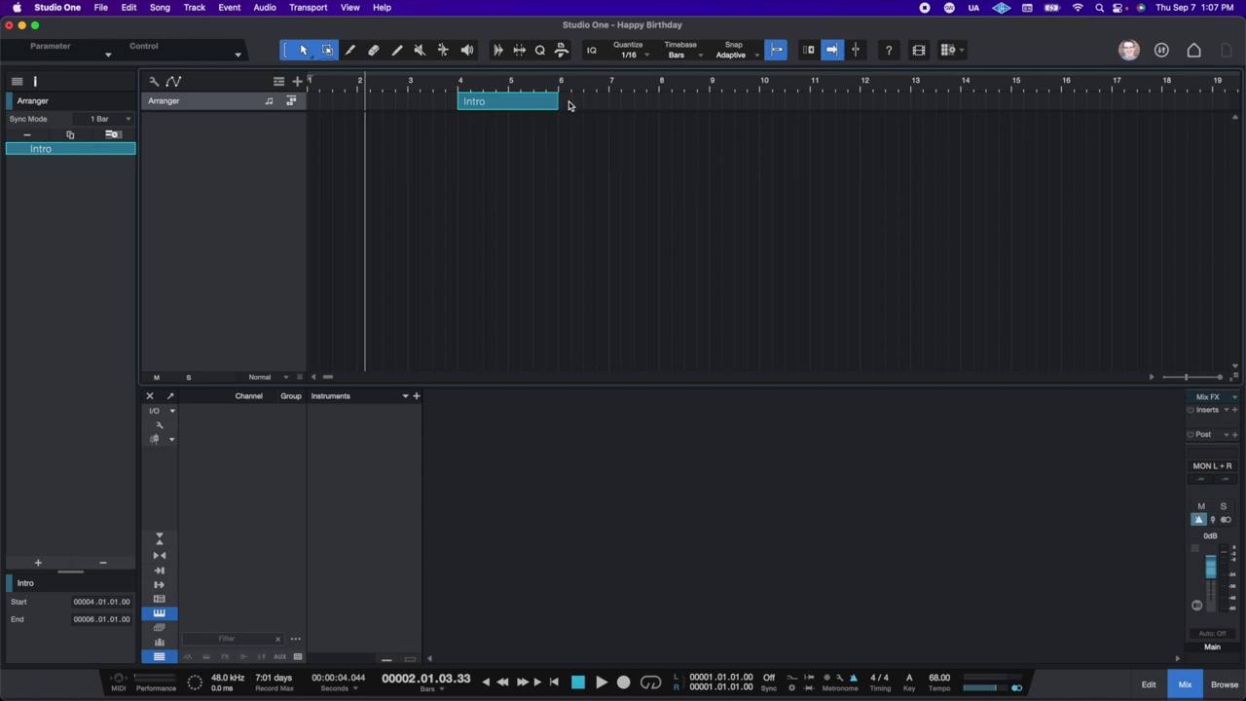
# - Add a Verse section from bar 6 to 14, followed by Chorus, Bridge, Outro and Verse sections up to about bar 37
pyautogui.doubleClick(568, 102)
pyautogui.moveTo(604, 105); pyautogui.dragTo(964, 116)
pyautogui.doubleClick(976, 108)
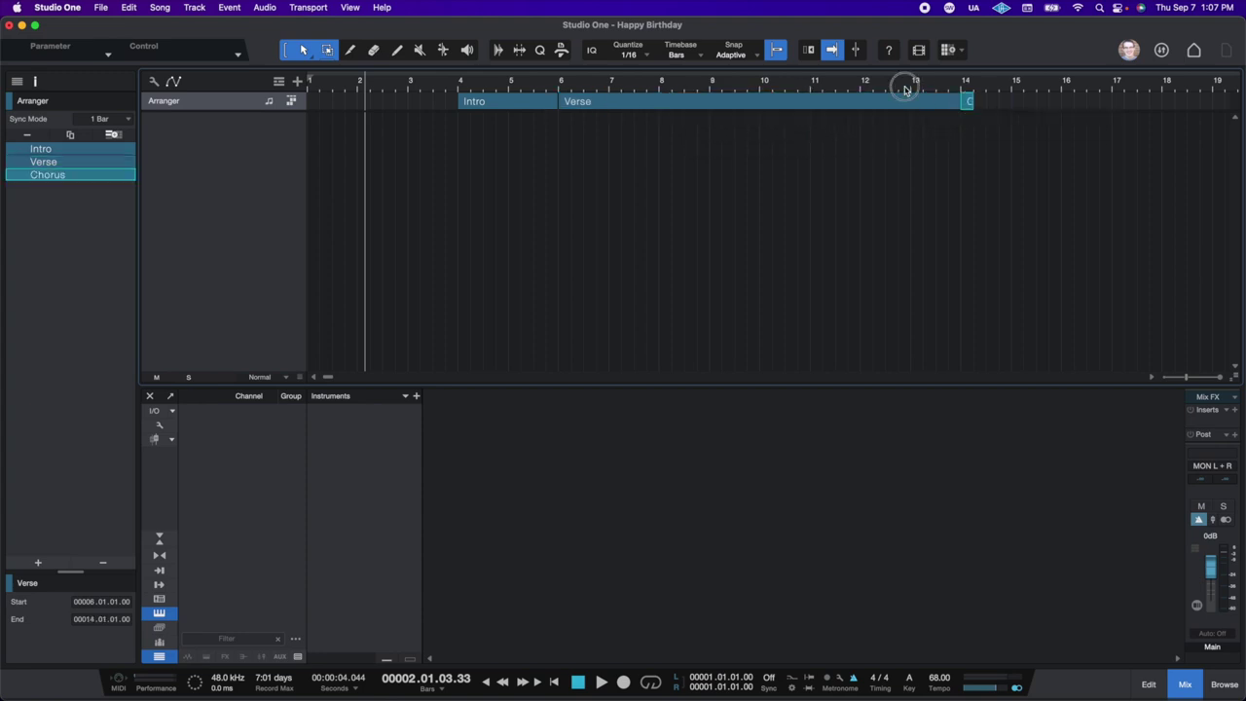
pyautogui.moveTo(905, 91); pyautogui.dragTo(904, 48)
pyautogui.moveTo(604, 103)
pyautogui.mouseDown()
pyautogui.moveTo(789, 131)
pyautogui.moveTo(812, 130)
pyautogui.moveTo(705, 127)
pyautogui.moveTo(726, 107)
pyautogui.moveTo(1106, 105)
pyautogui.mouseUp()
pyautogui.click(716, 106)
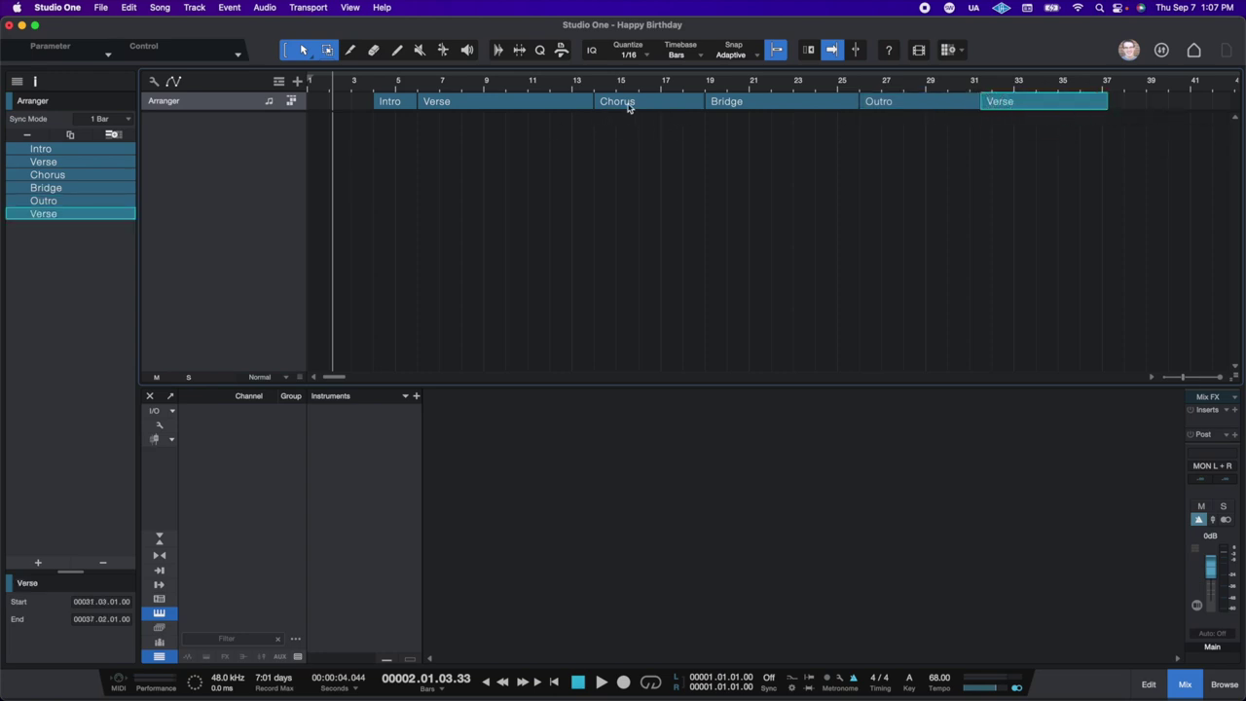
# - Rename the Bridge section as Turnaround in the Arranger section list
pyautogui.click(725, 105)
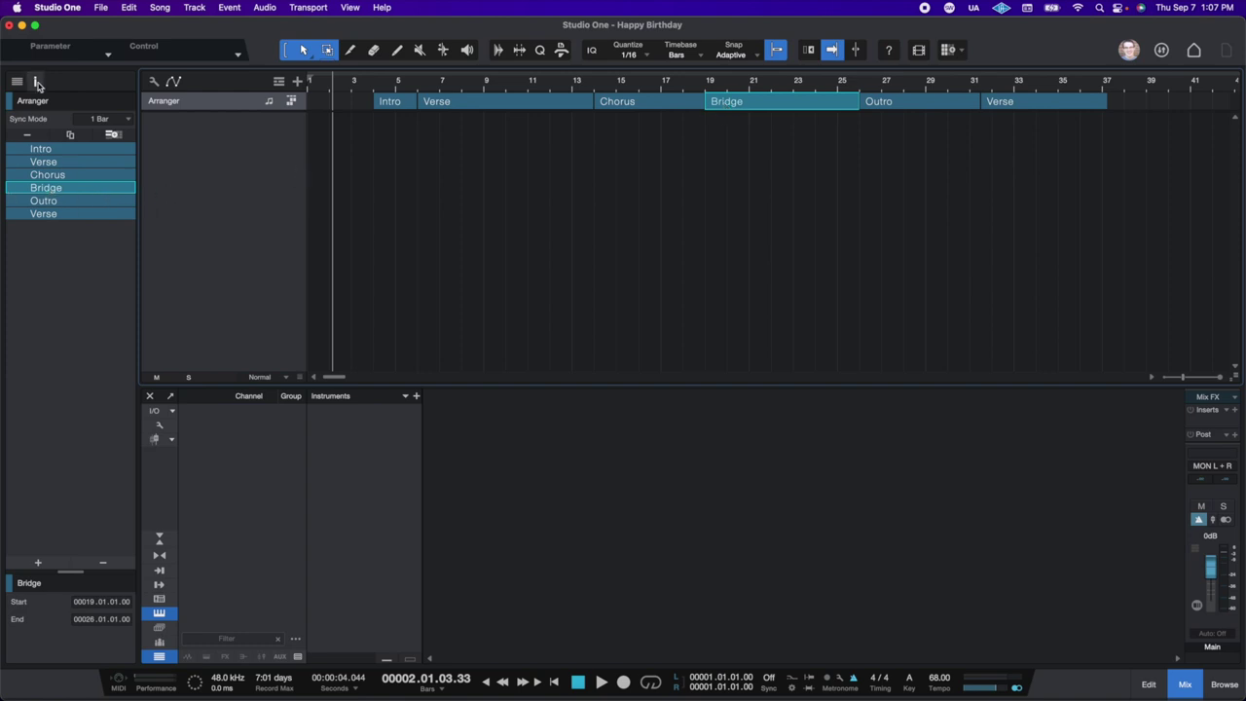
pyautogui.doubleClick(55, 189)
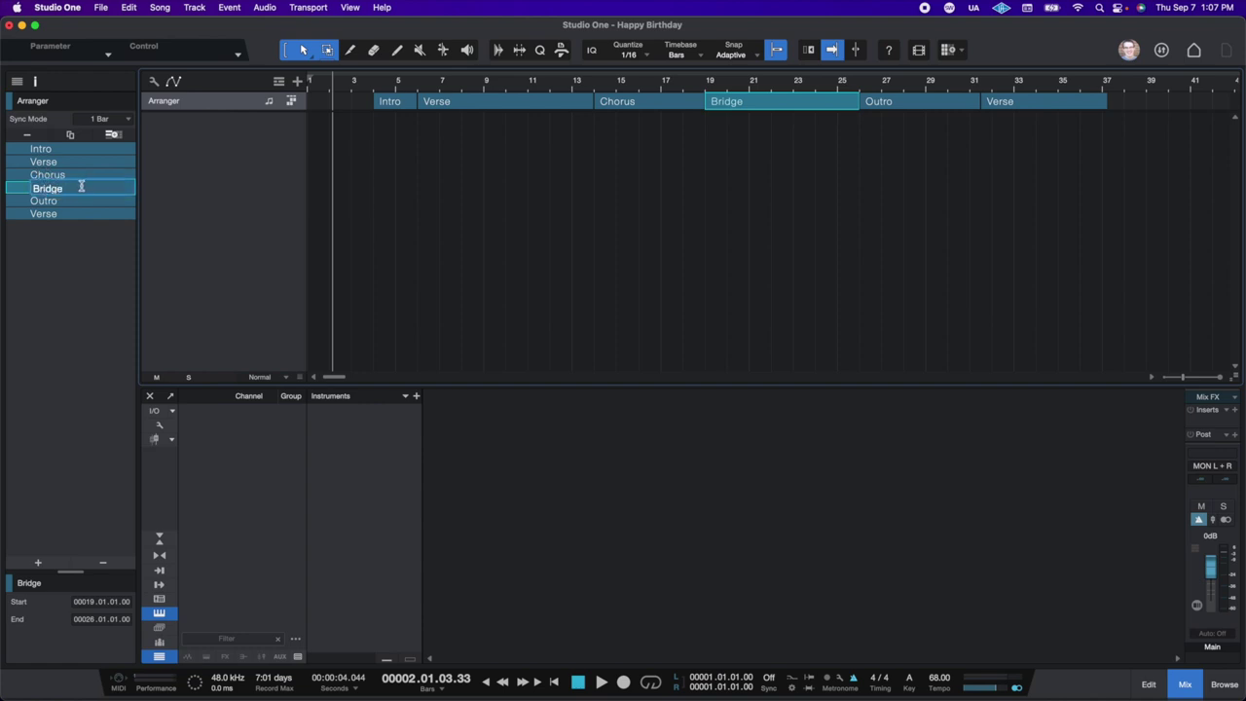
pyautogui.write('Turnaro')
pyautogui.press('Return')
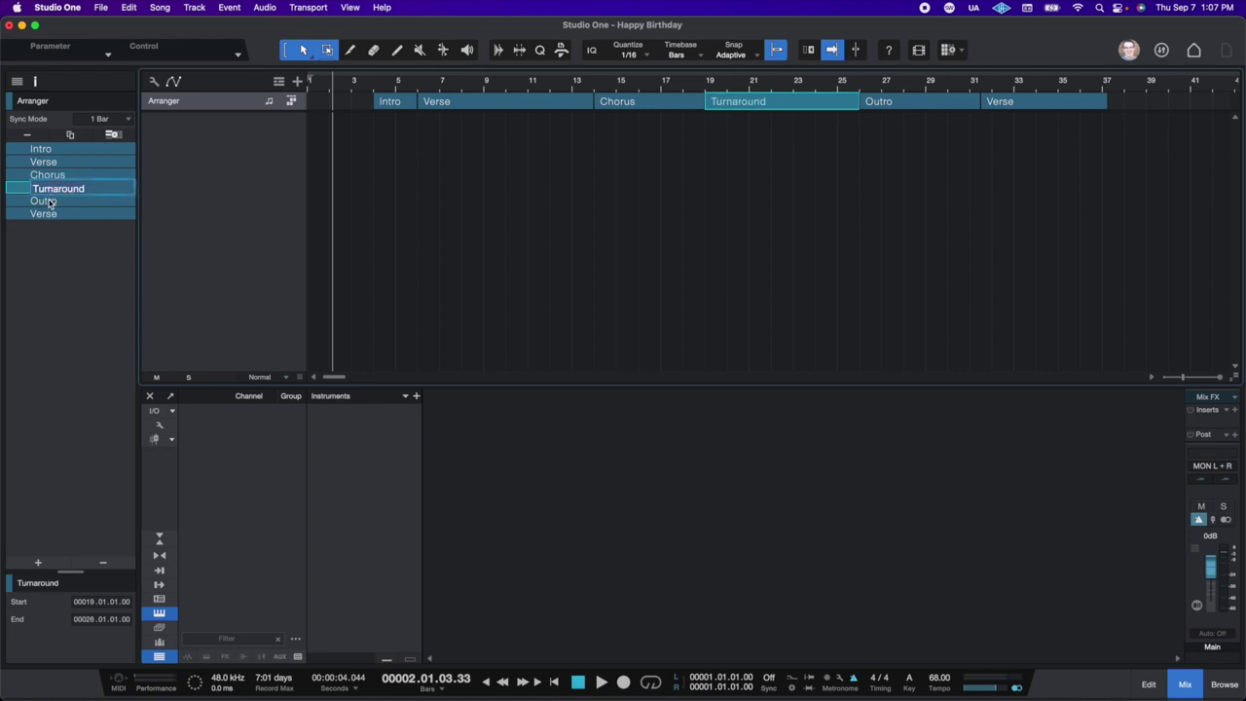
# - Rename the Outro section as Verse 2 and the final Verse section as Chorus 2
pyautogui.doubleClick(45, 200)
pyautogui.write('Verse')
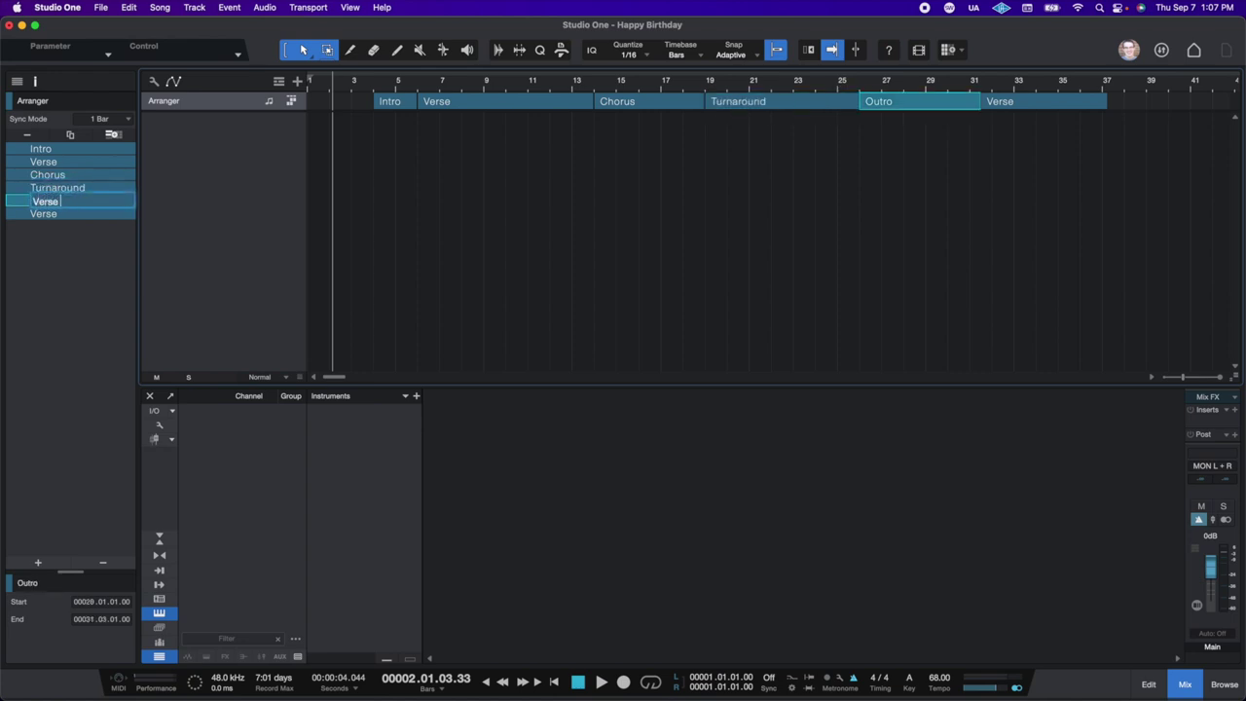
pyautogui.write(' 2')
pyautogui.press('Return')
pyautogui.doubleClick(77, 214)
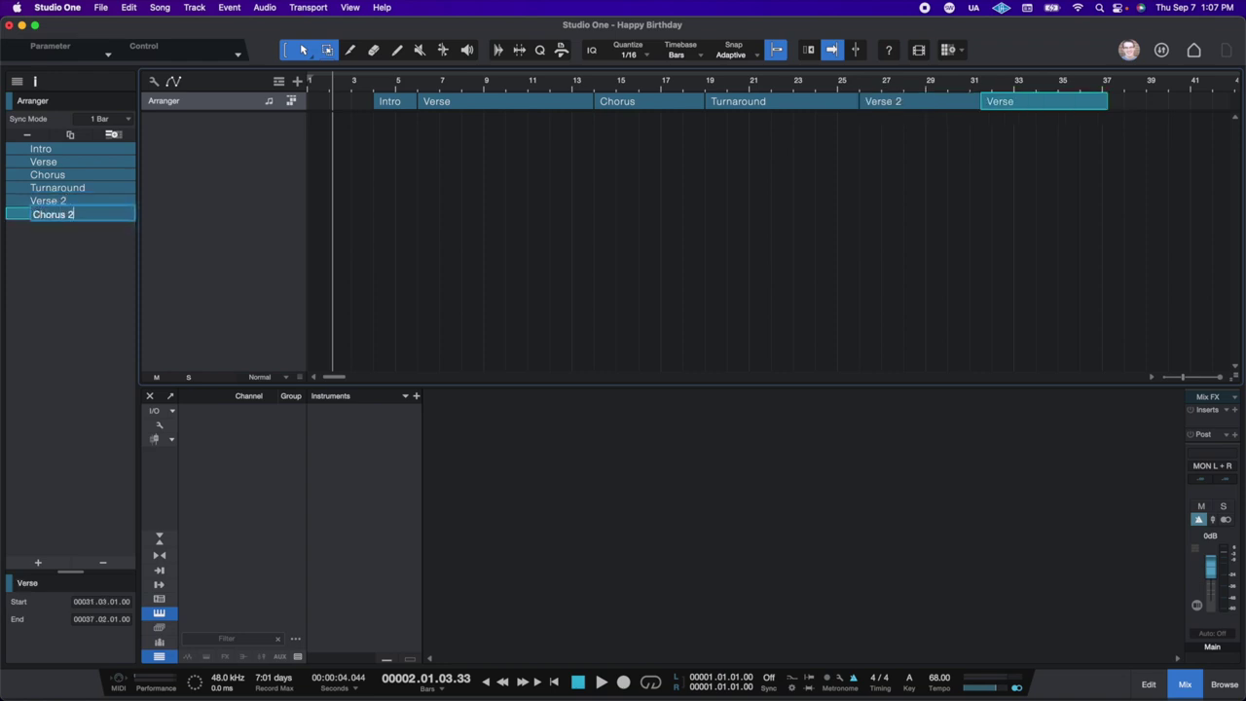
pyautogui.press('Return')
# - Change the Intro section's color to yellow-orange
pyautogui.rightClick(98, 156)
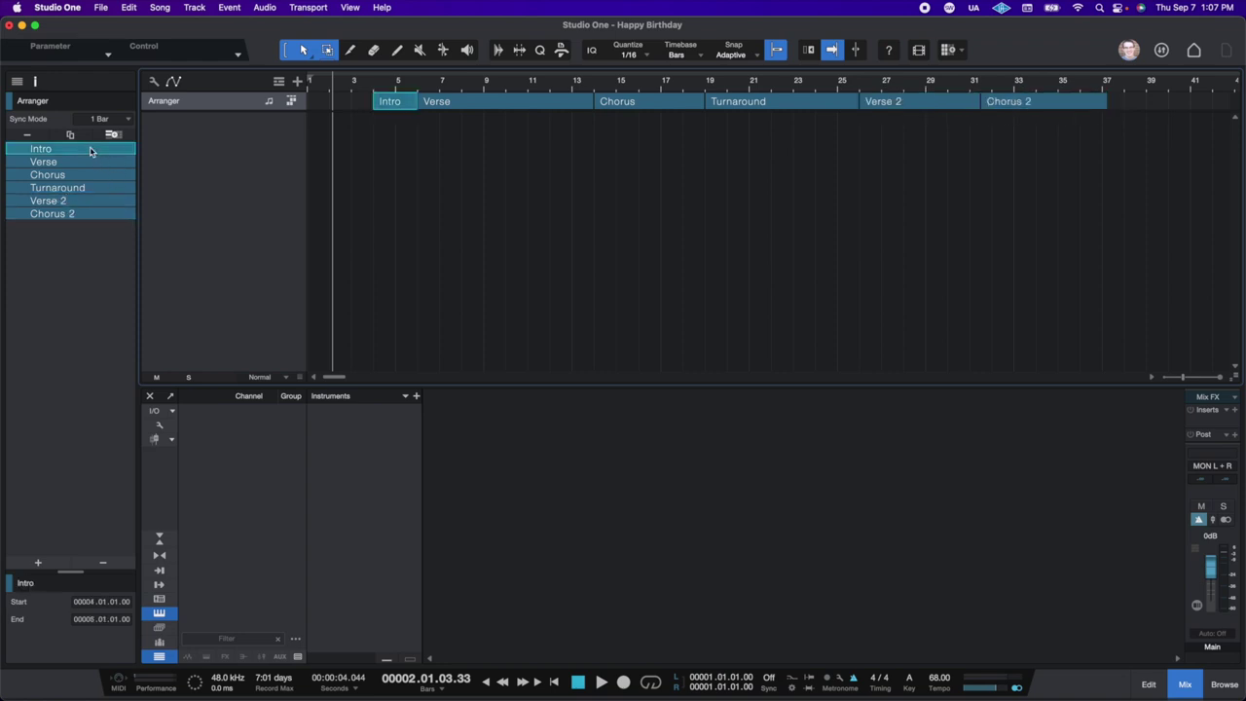
pyautogui.click(102, 160)
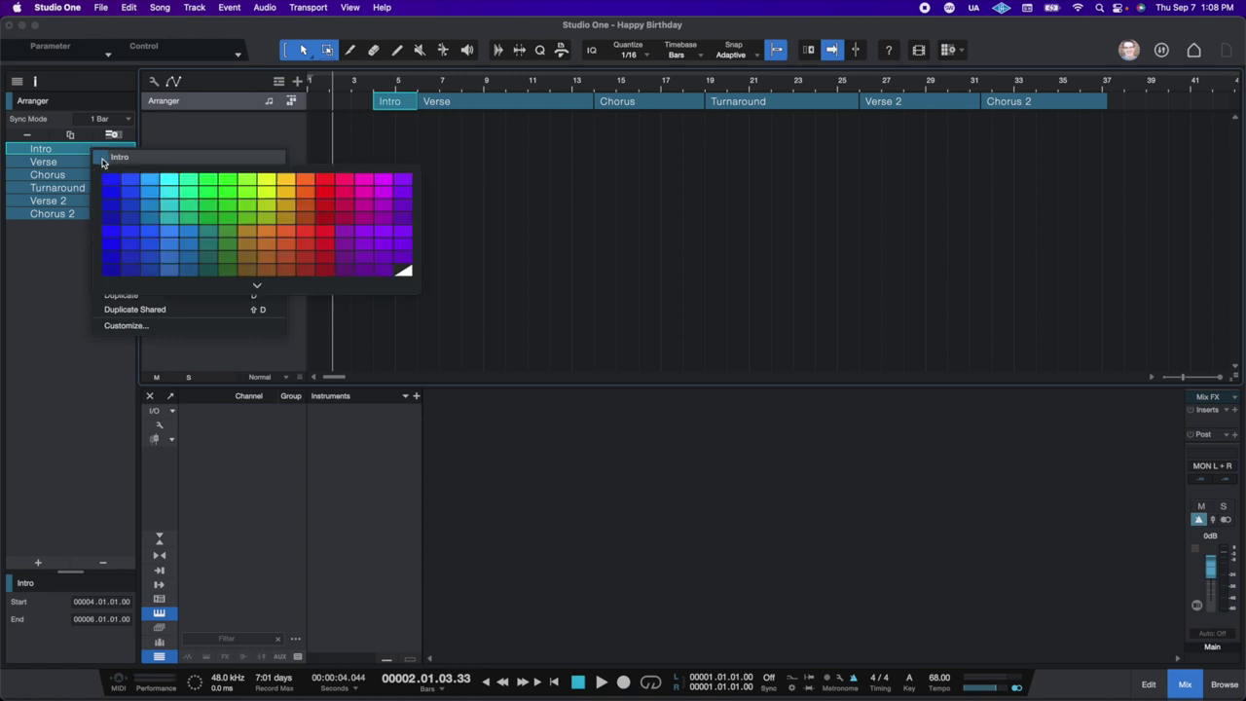
pyautogui.click(293, 198)
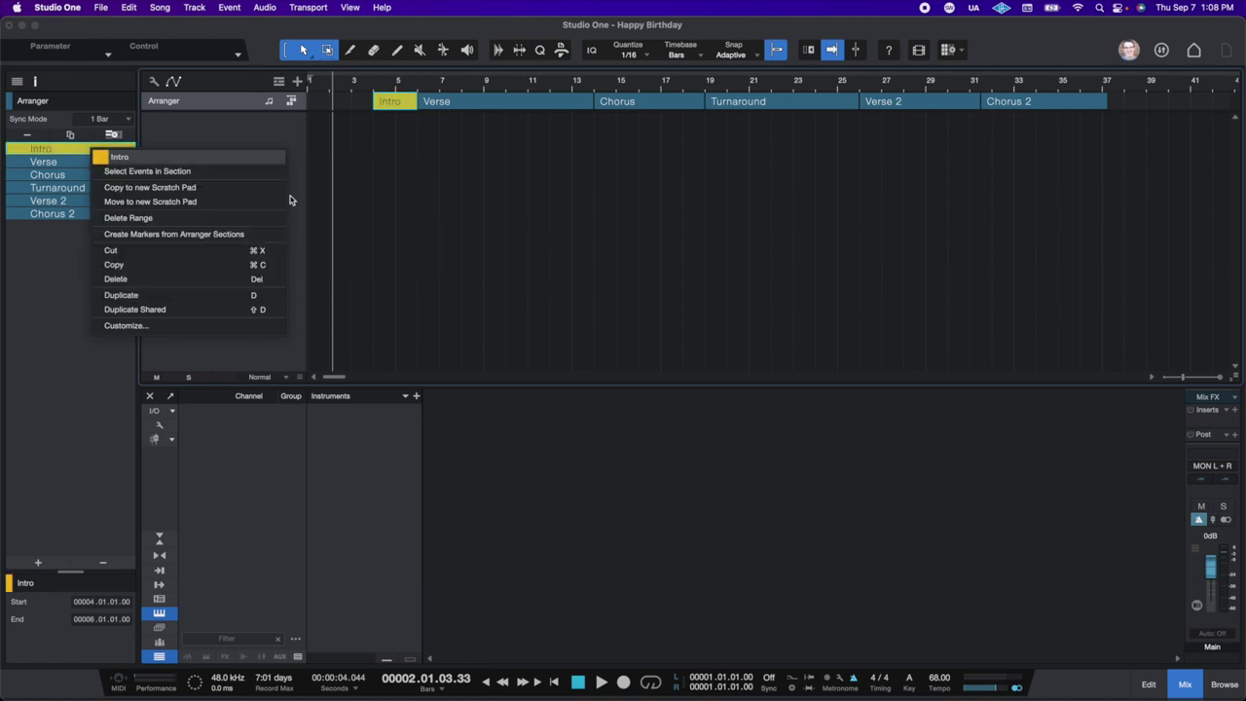
pyautogui.click(25, 181)
# - Change the Chorus section's color to bright red
pyautogui.click(24, 180)
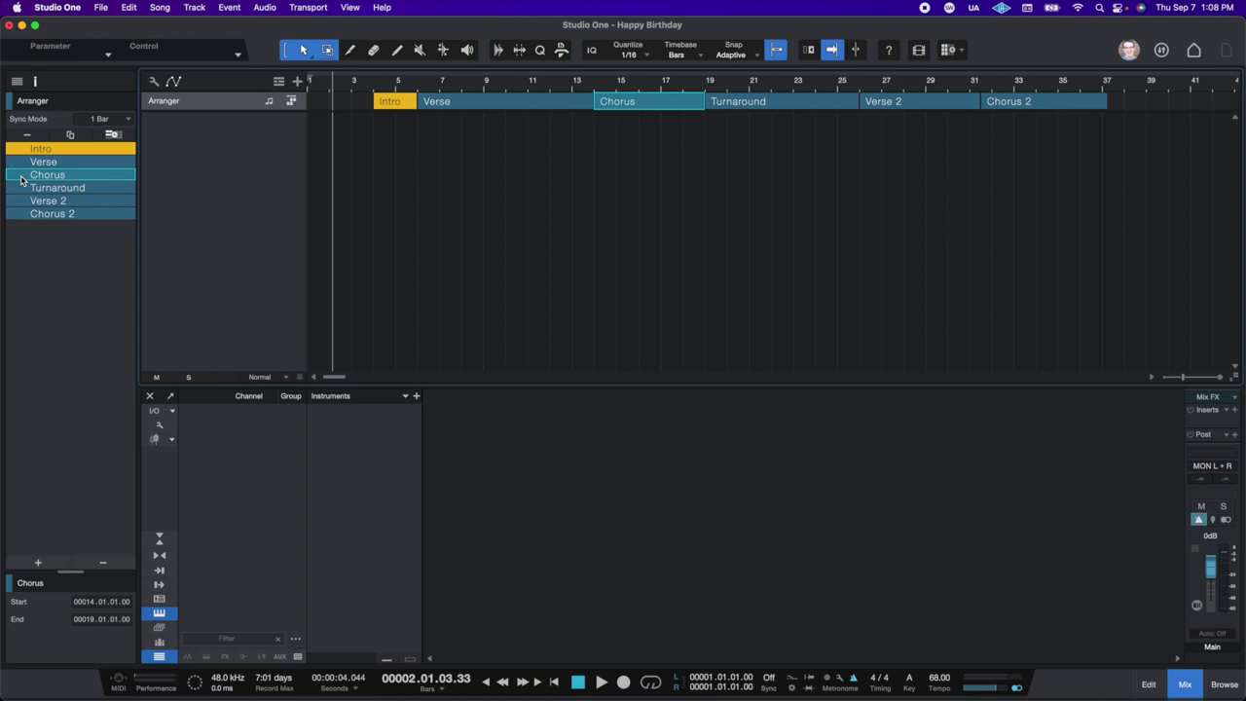
pyautogui.rightClick(21, 180)
pyautogui.click(33, 186)
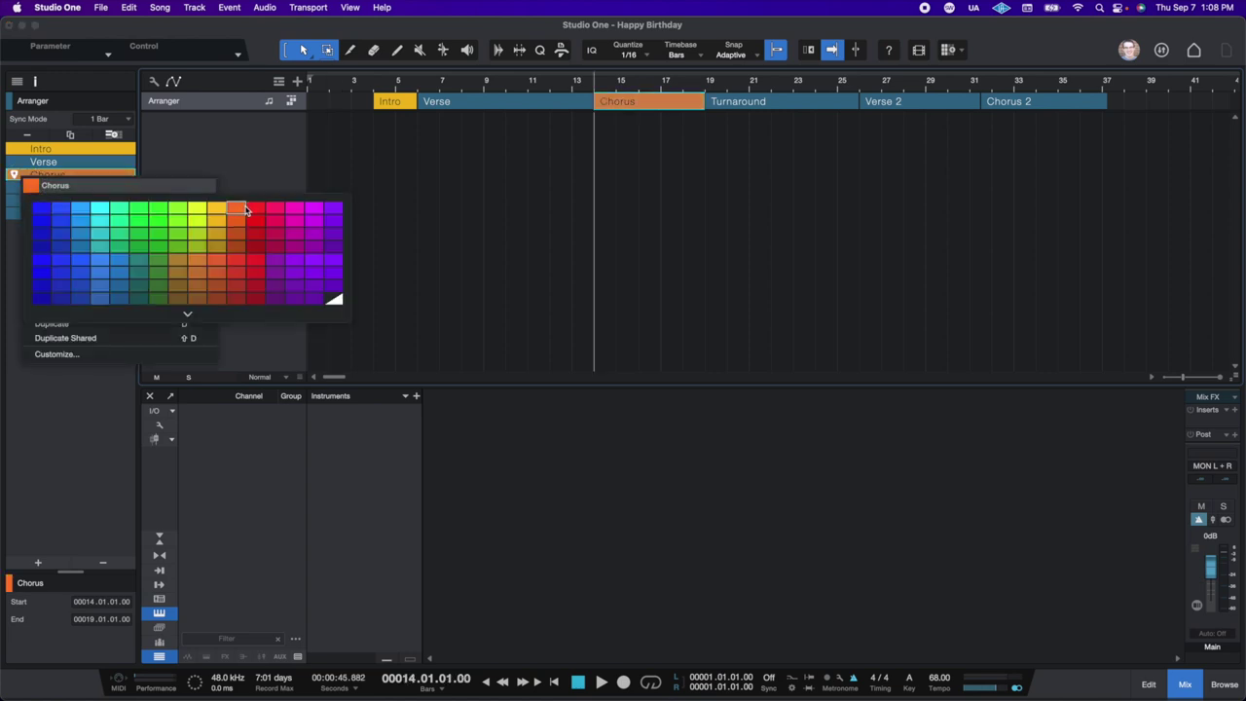
pyautogui.click(246, 208)
pyautogui.click(74, 172)
# - Change the Turnaround section's color to bright green
pyautogui.click(58, 191)
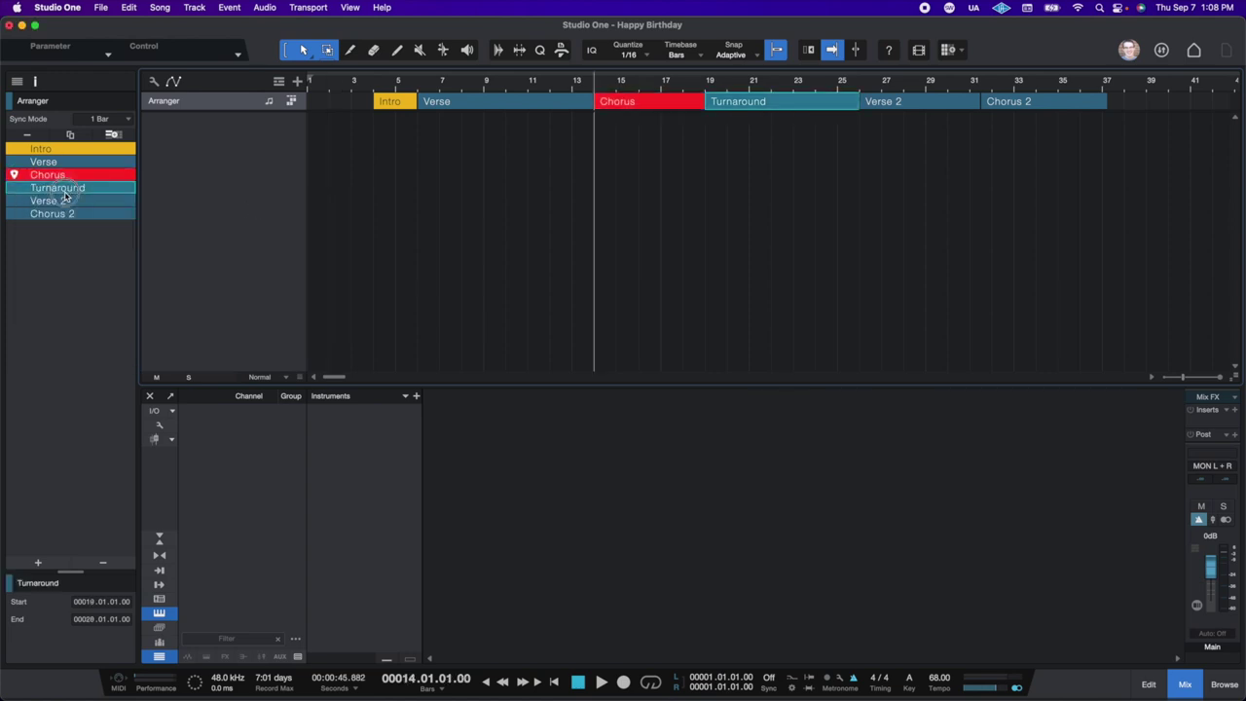
pyautogui.rightClick(29, 193)
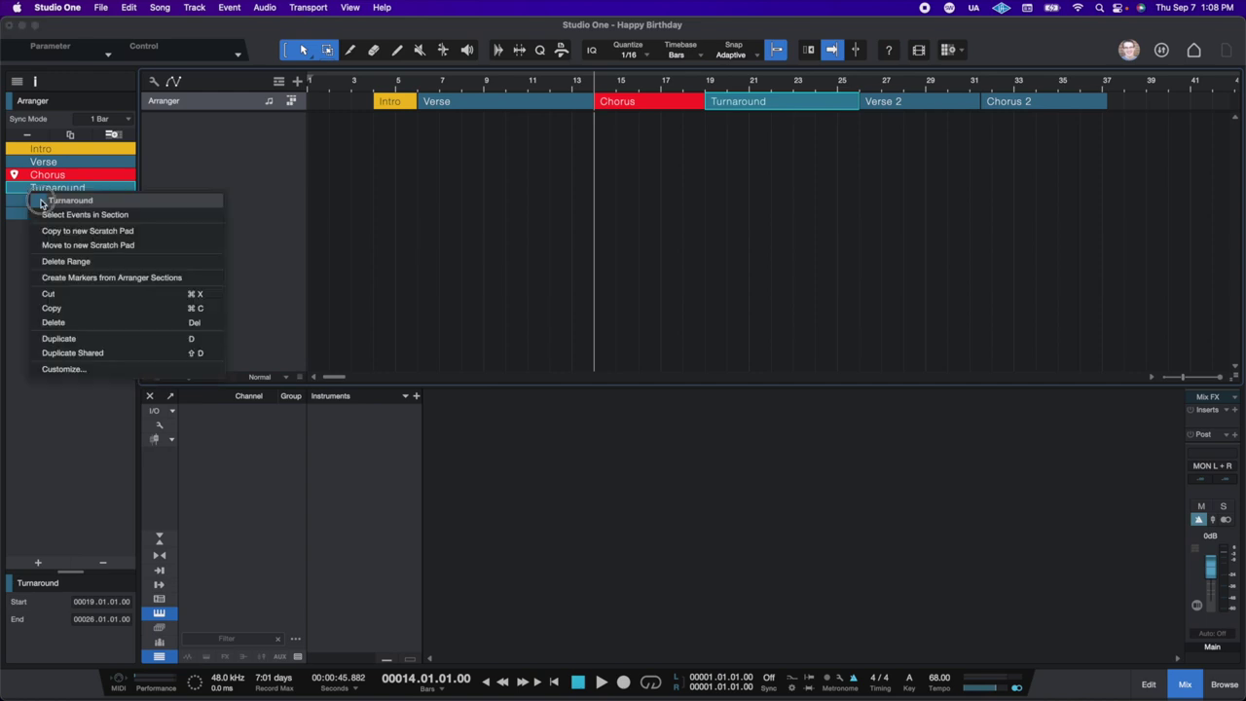
pyautogui.click(39, 201)
pyautogui.click(158, 225)
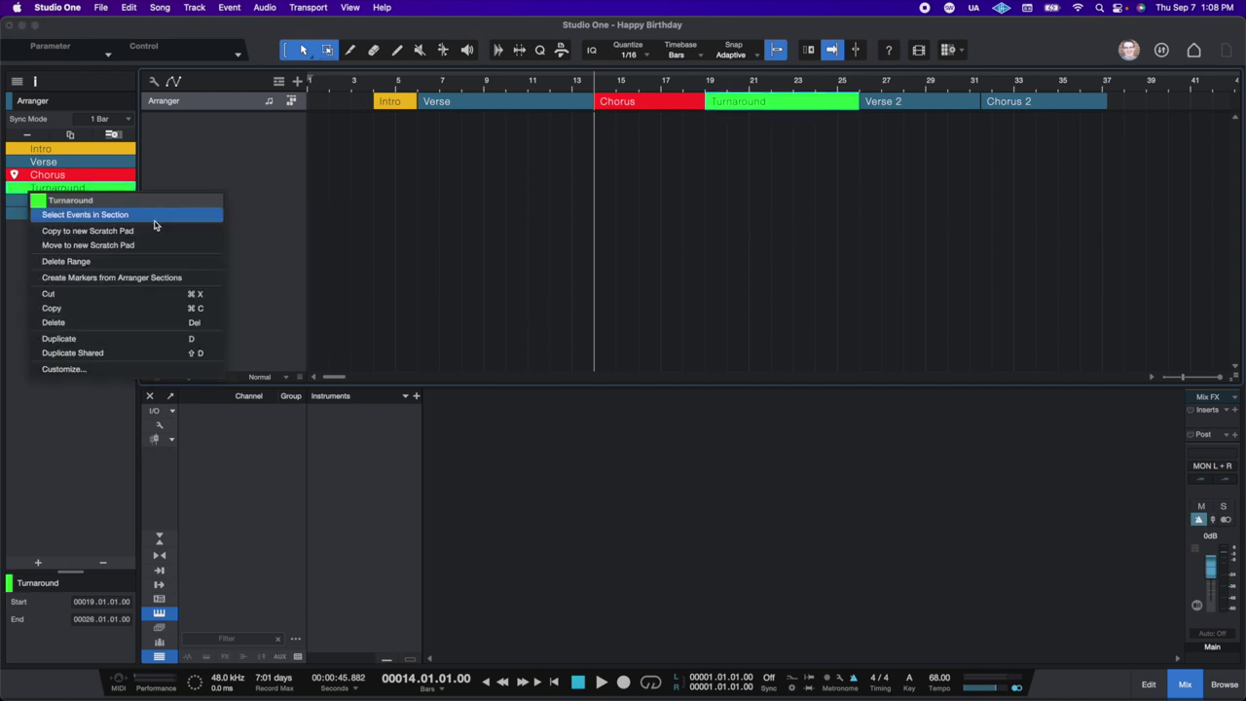
pyautogui.click(578, 77)
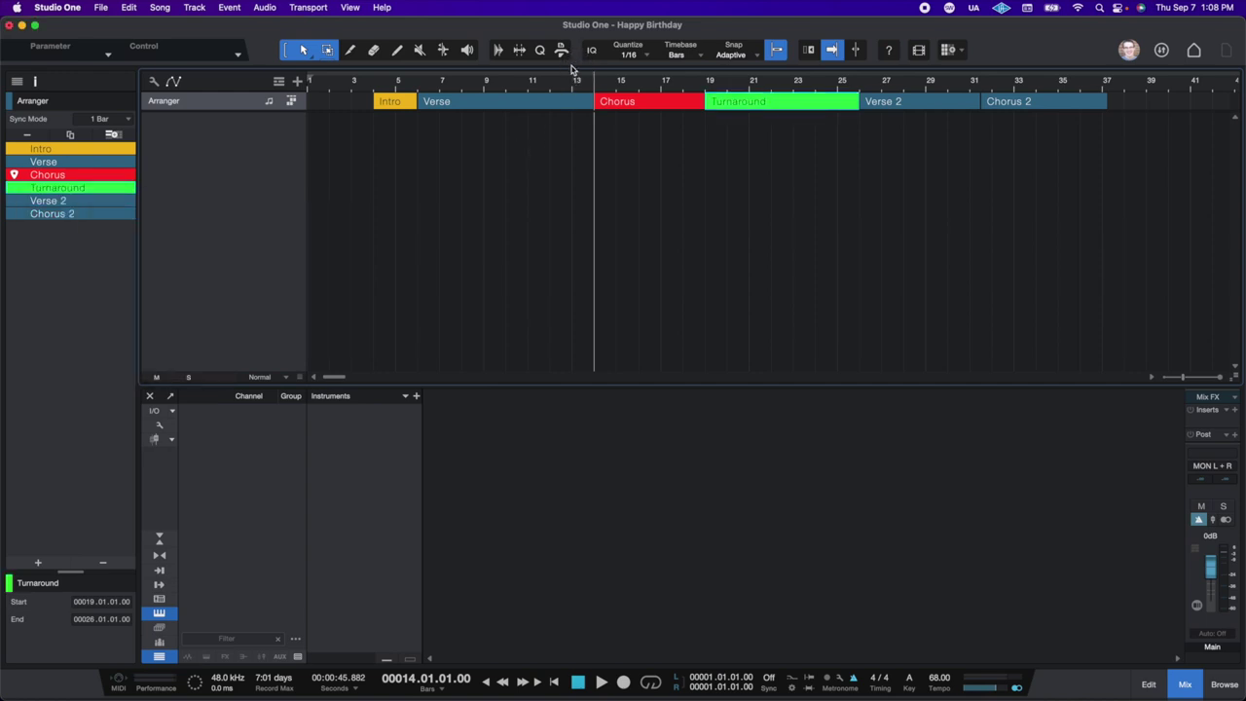
# - Move the Chorus section on the arranger track so that it follows the Turnaround
pyautogui.press('w')
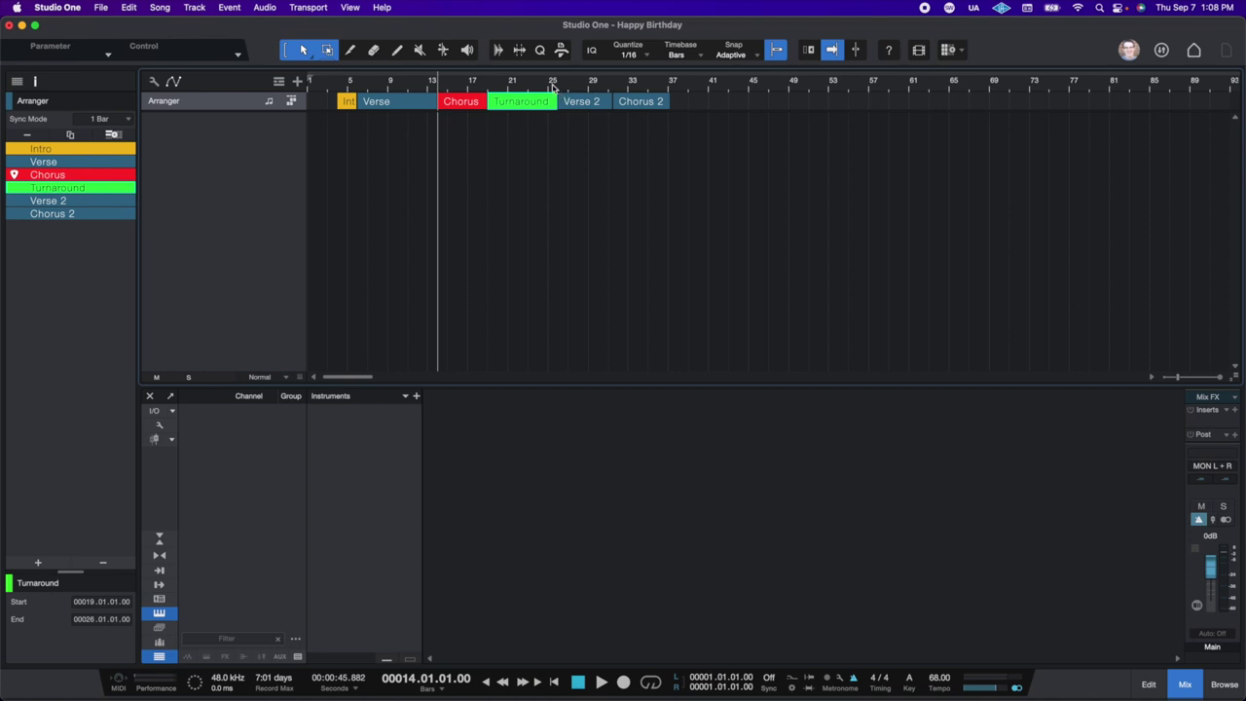
pyautogui.press('e')
pyautogui.press('e')
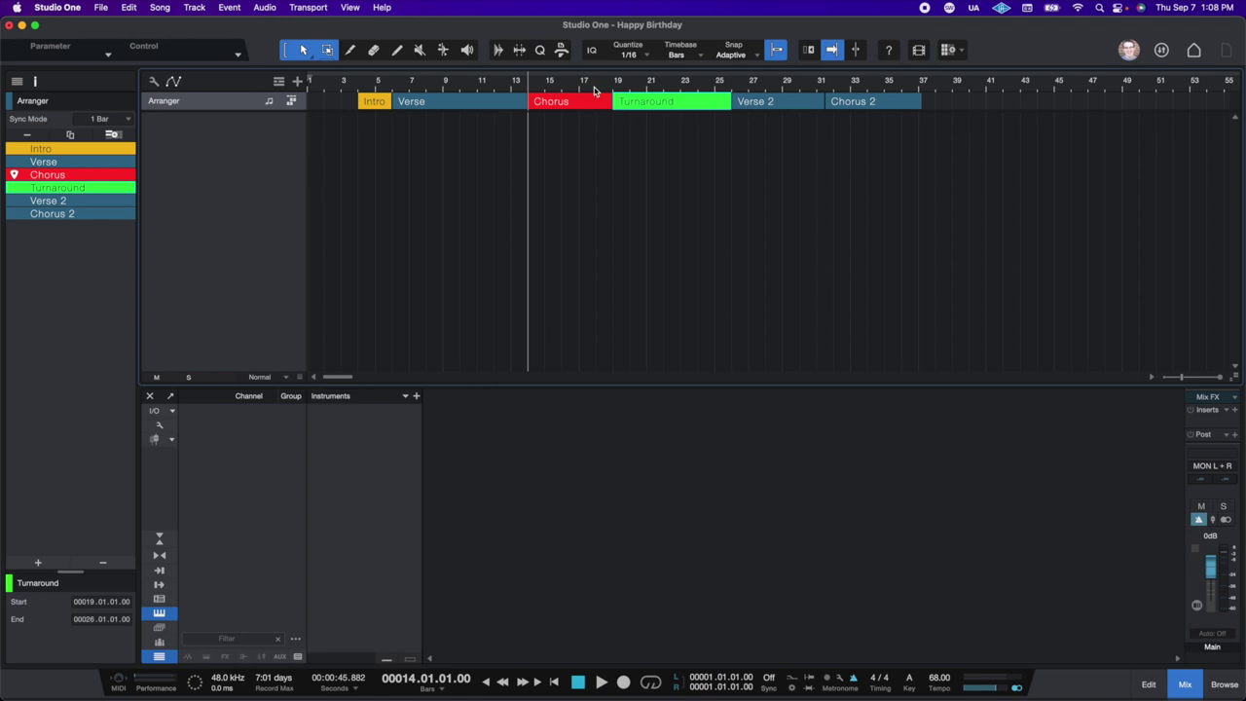
pyautogui.scroll(3, 529, 89)
pyautogui.click(525, 87)
pyautogui.scroll(-3, 536, 83)
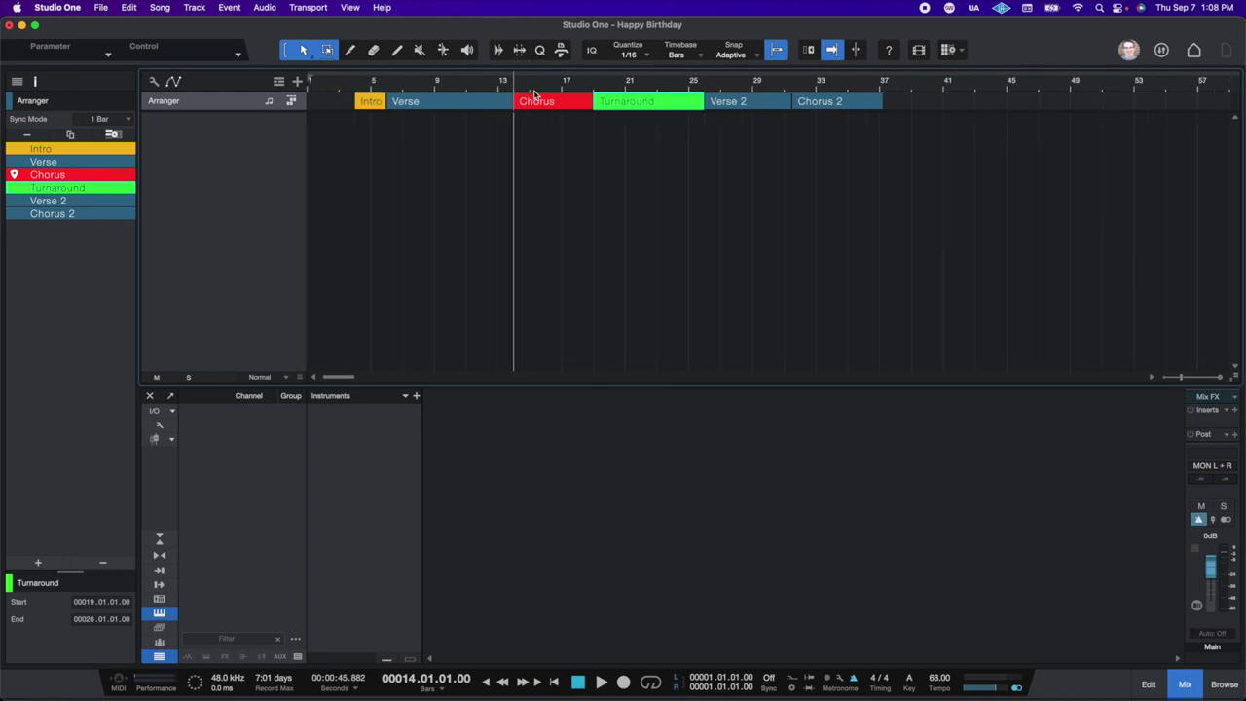
pyautogui.click(535, 104)
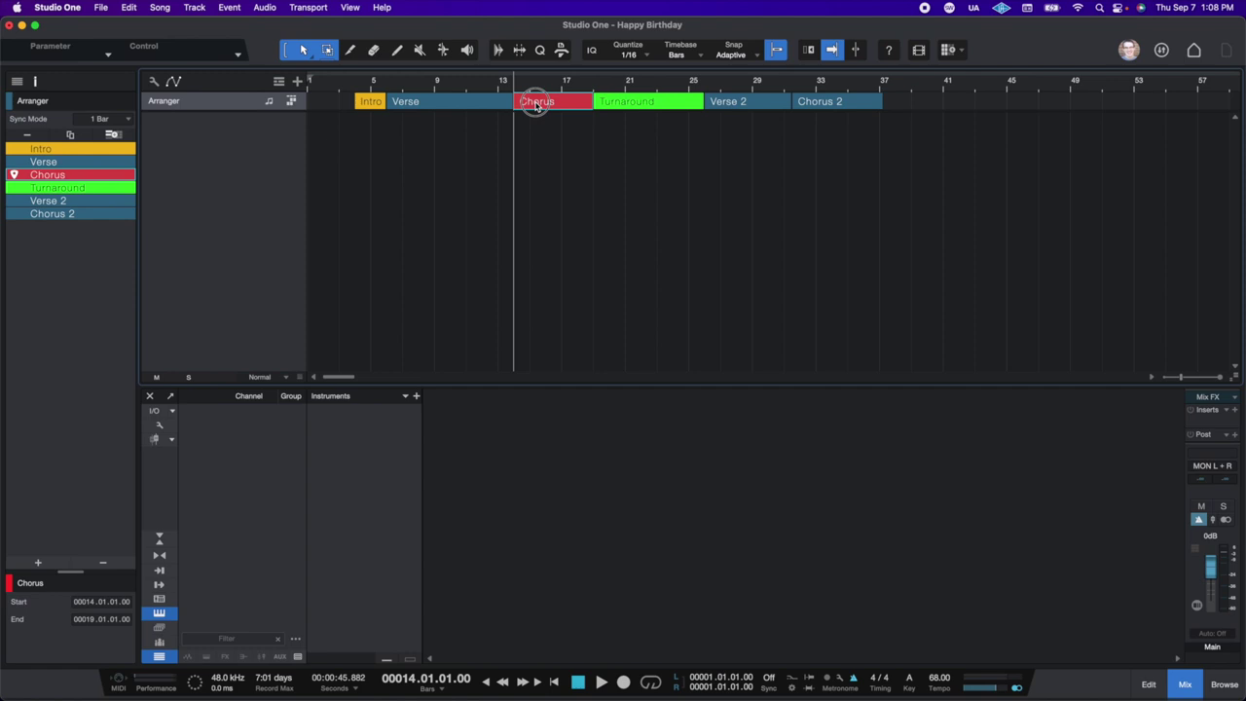
pyautogui.moveTo(535, 104); pyautogui.dragTo(718, 109)
# - Move the Verse section on the arranger track so that it sits between Verse 2 and Chorus 2
pyautogui.click(437, 101)
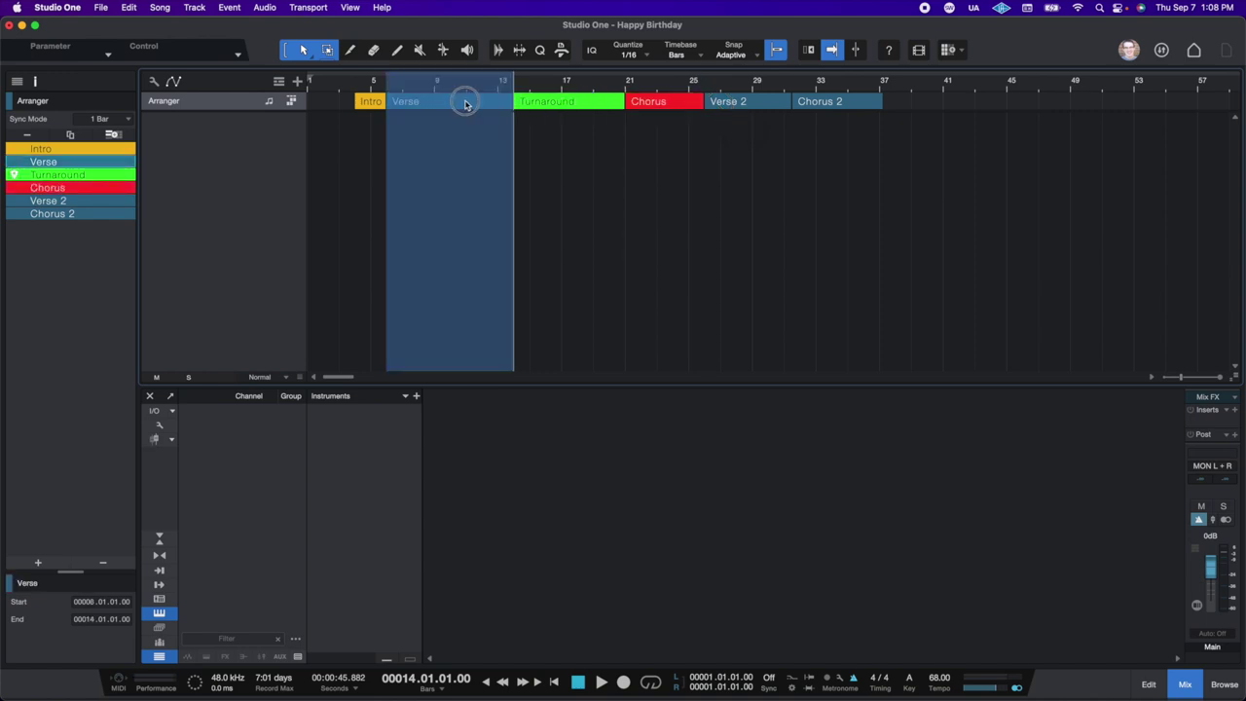
pyautogui.moveTo(465, 104); pyautogui.dragTo(709, 106)
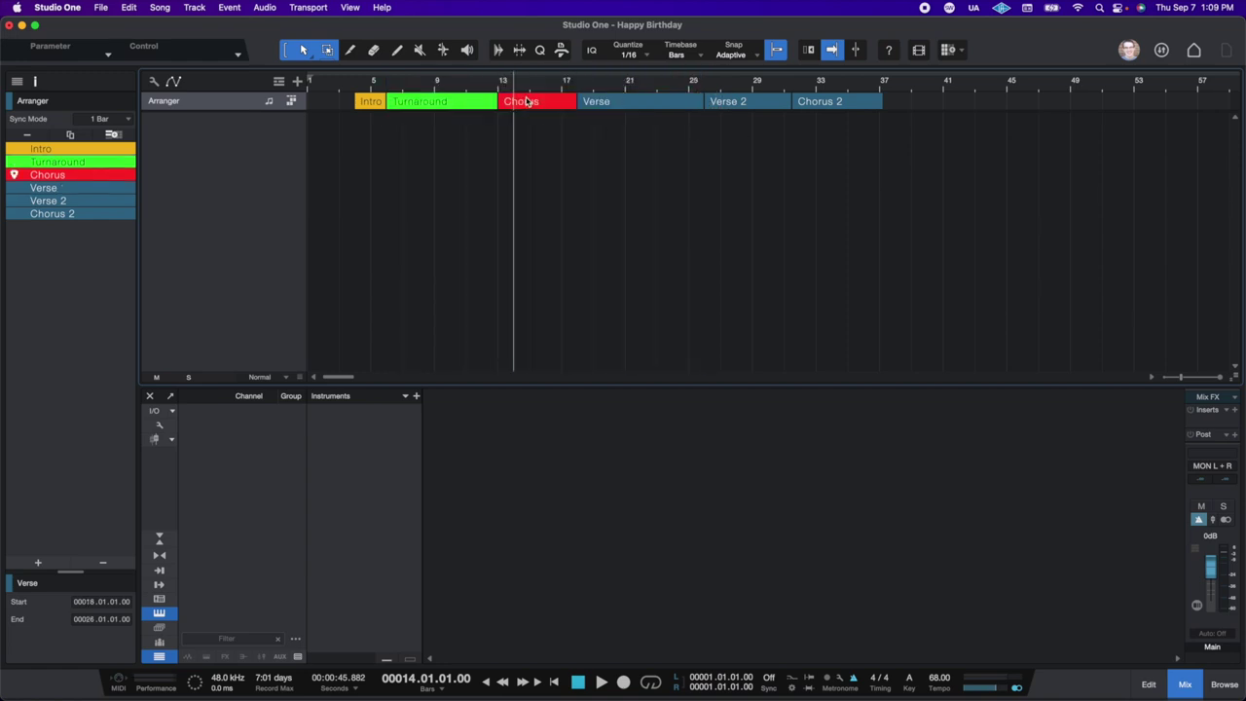
pyautogui.click(642, 101)
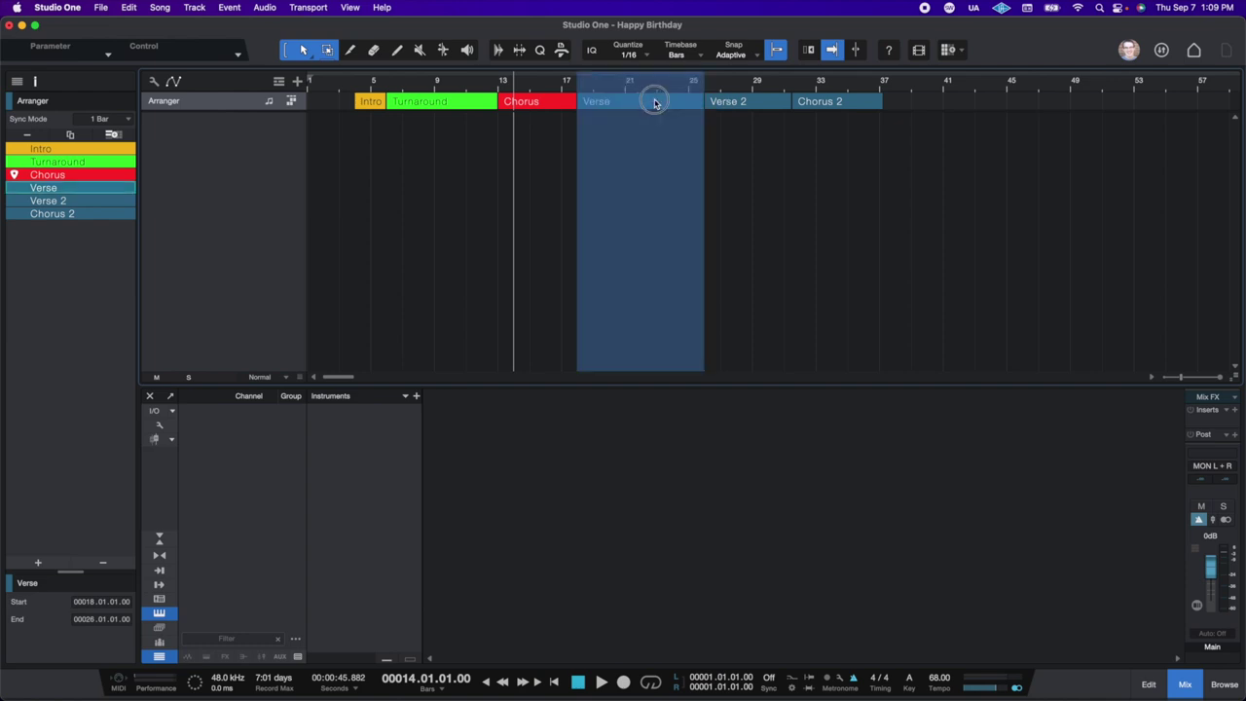
pyautogui.moveTo(655, 104); pyautogui.dragTo(795, 103)
pyautogui.click(720, 104)
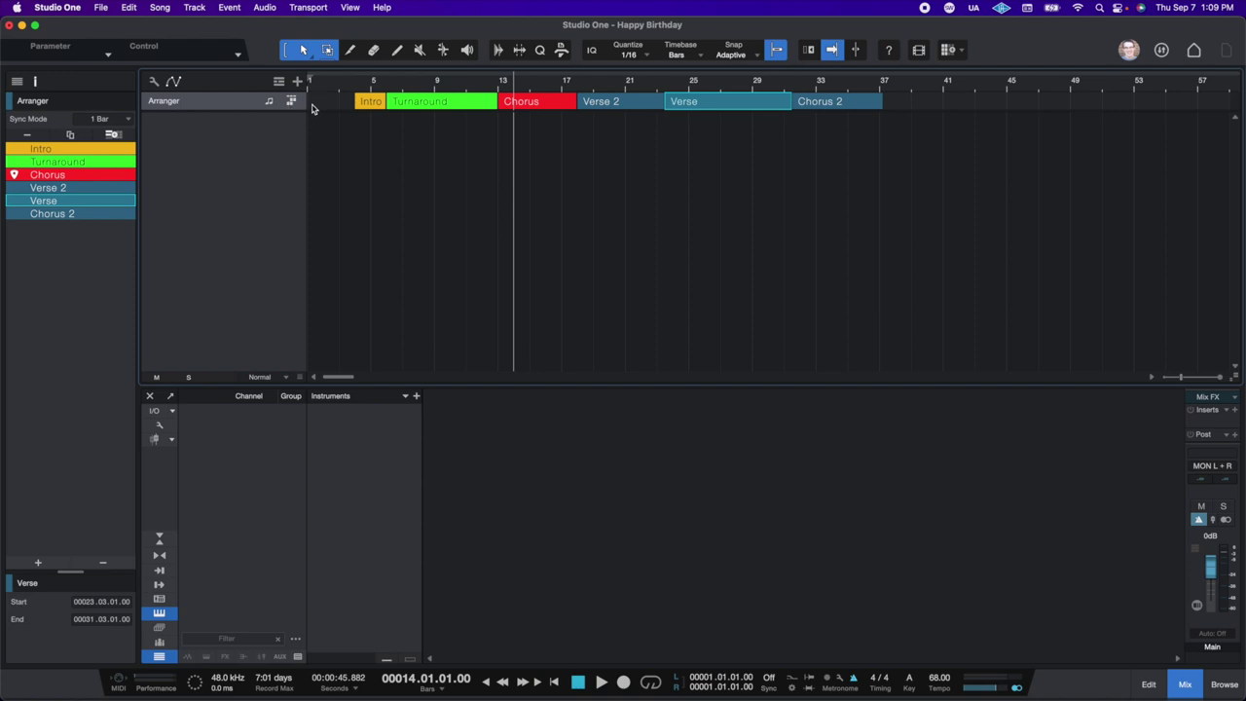
# - Hide the inspector and set up one new audio track named Lead Vocal
pyautogui.click(18, 84)
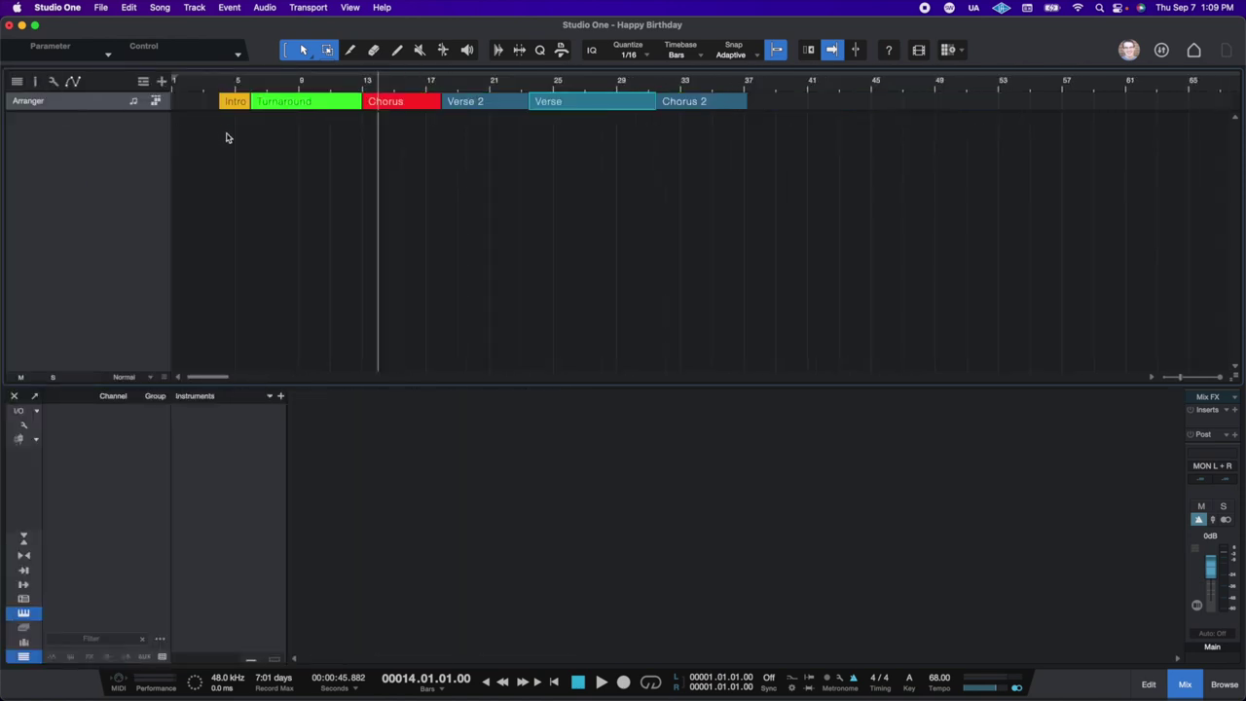
pyautogui.click(161, 83)
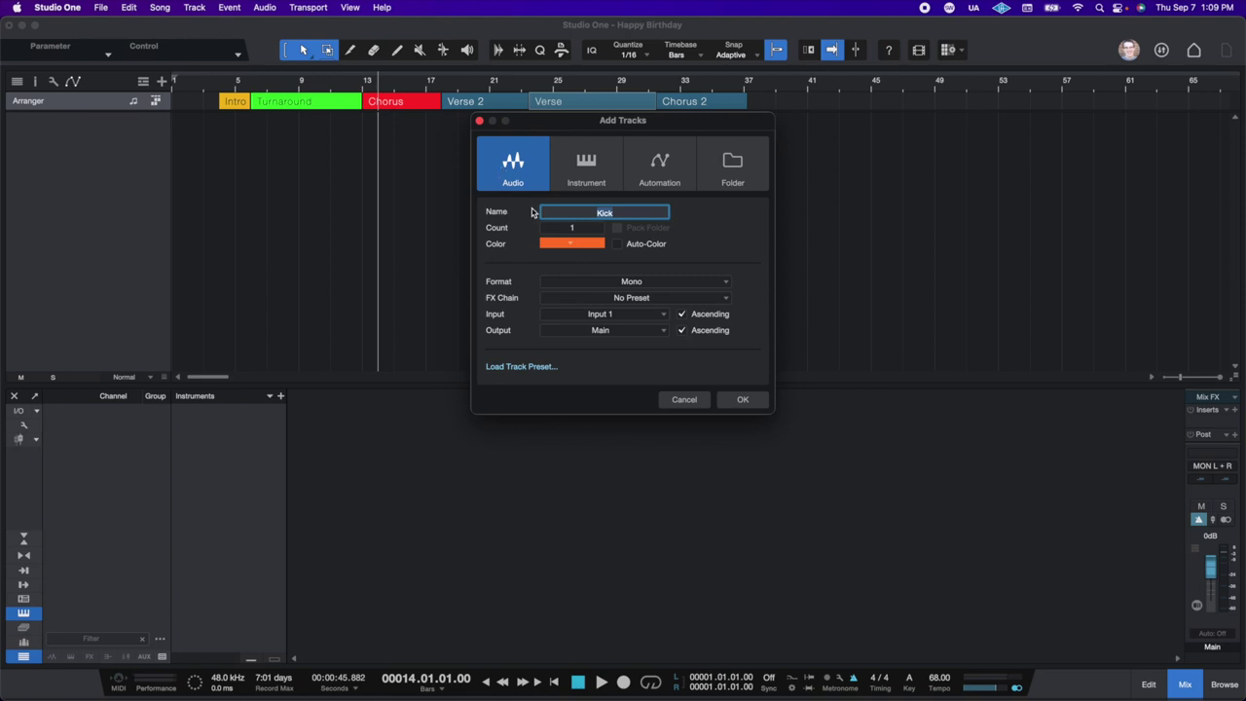
pyautogui.click(584, 173)
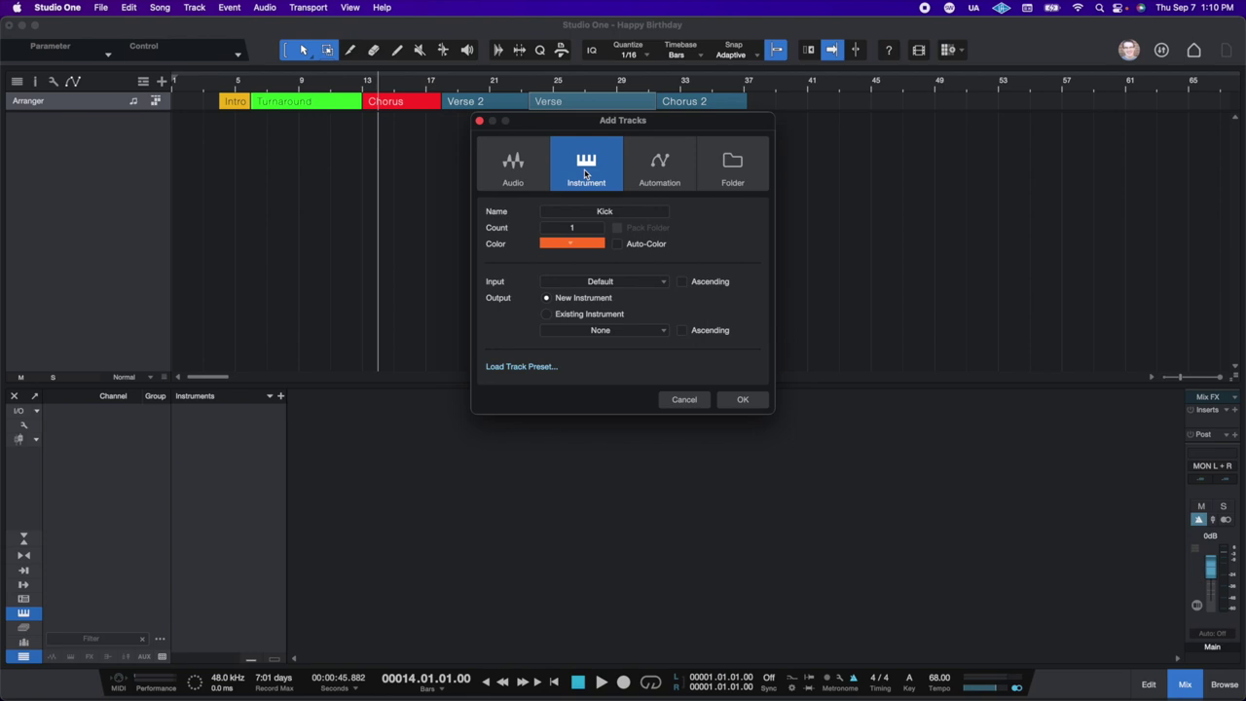
pyautogui.click(508, 165)
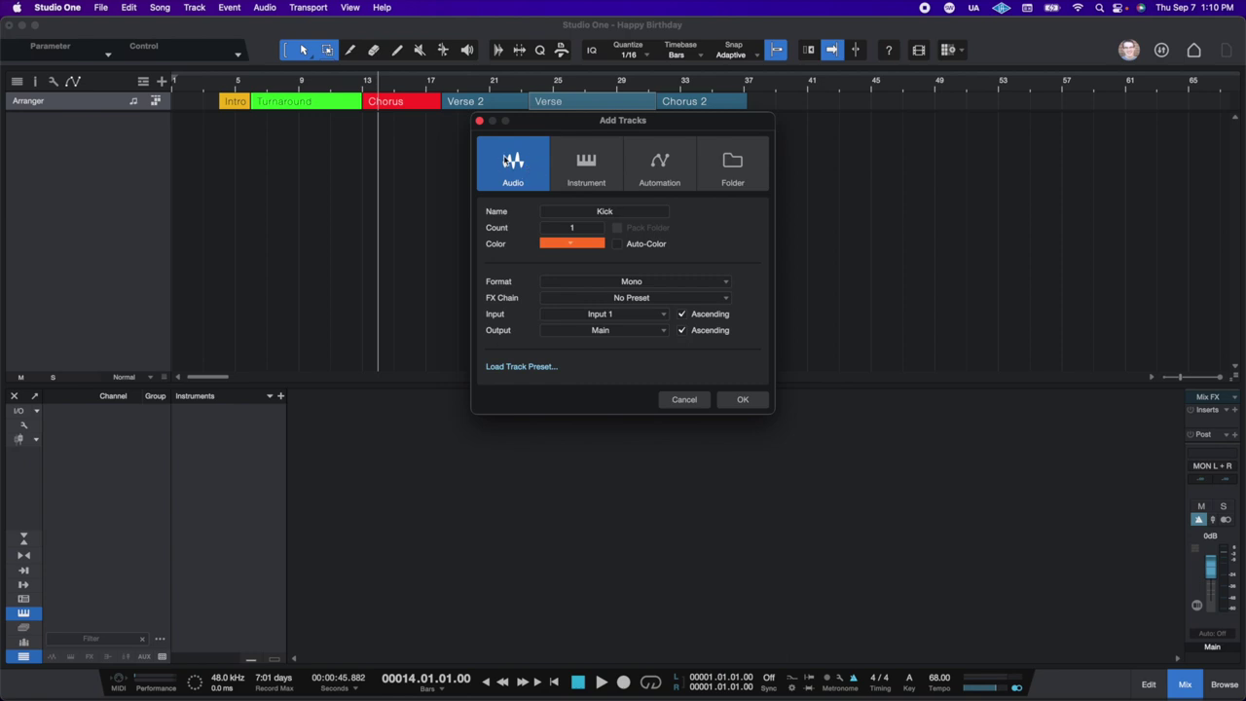
pyautogui.click(576, 179)
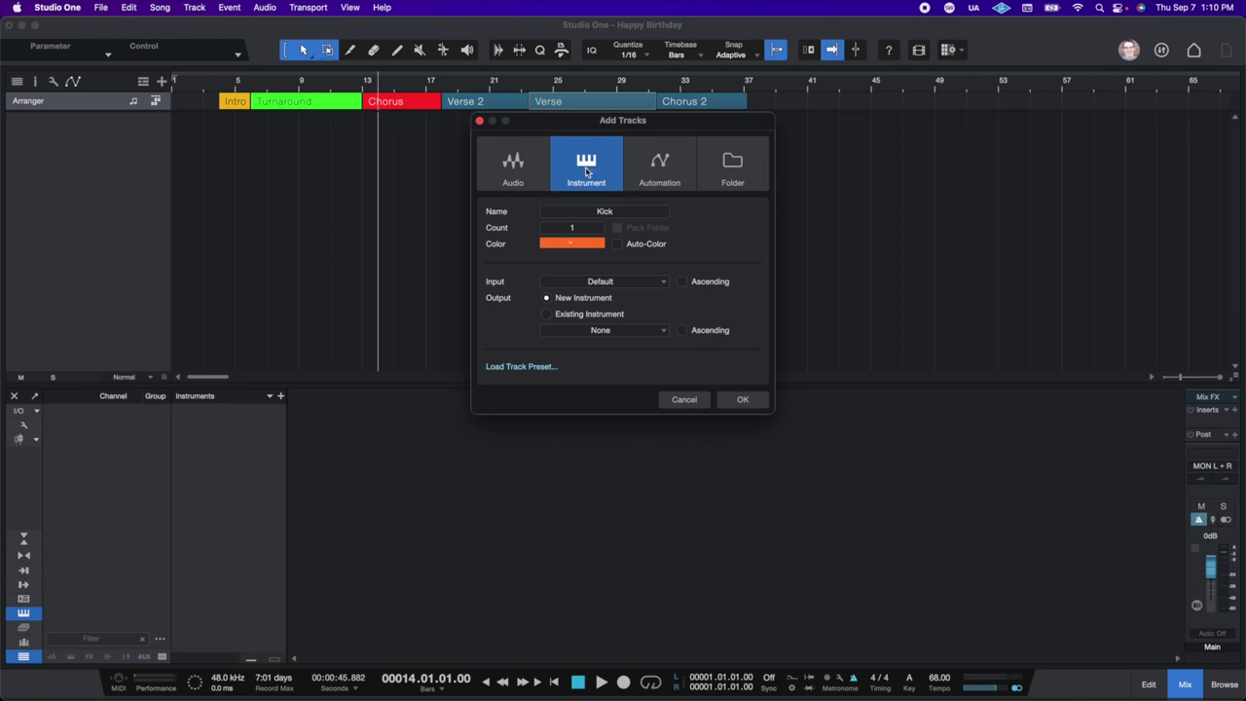
pyautogui.click(537, 176)
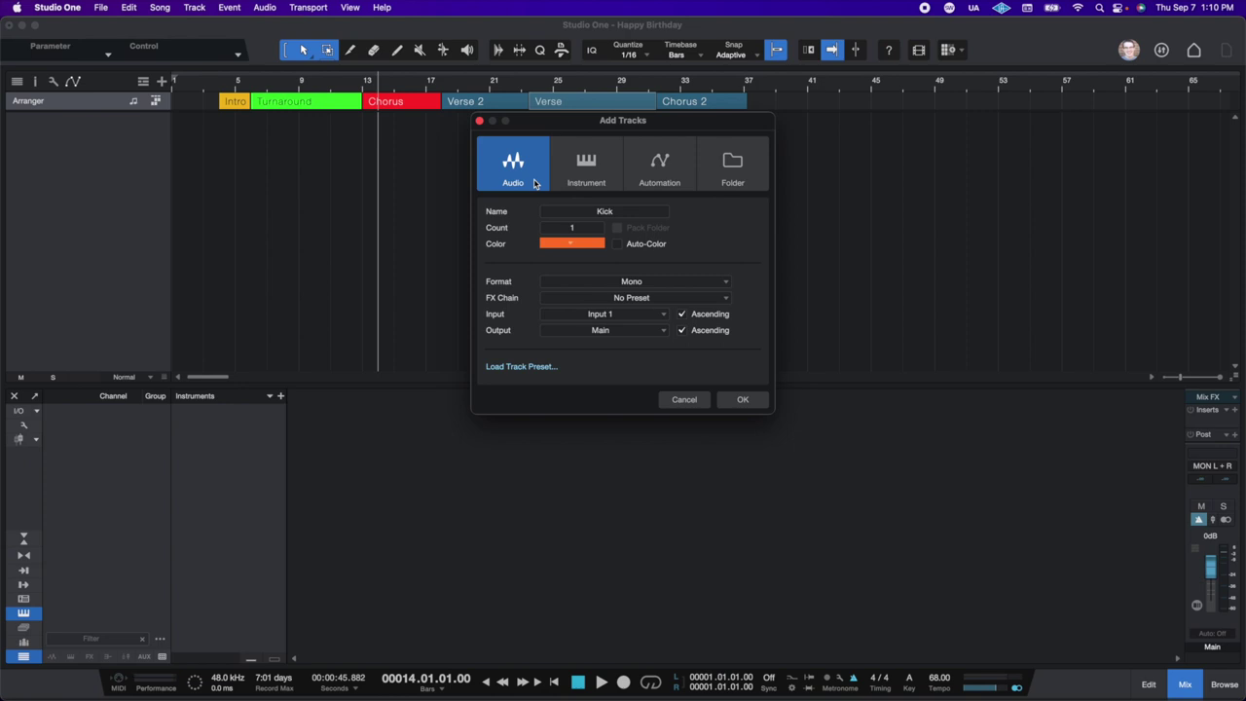
pyautogui.click(590, 210)
pyautogui.write('Lead Vocal')
pyautogui.click(574, 227)
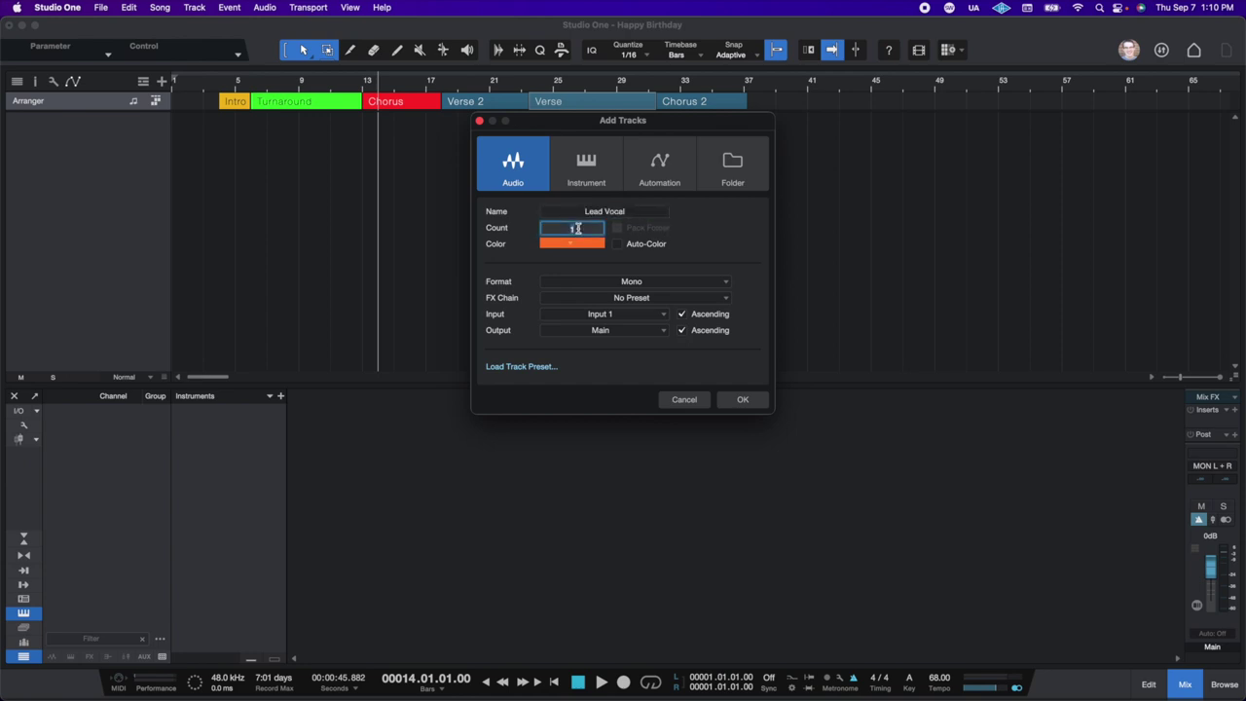
# - Create the Lead Vocal track in purple, with Mono format and Input 1 as its source
pyautogui.click(584, 244)
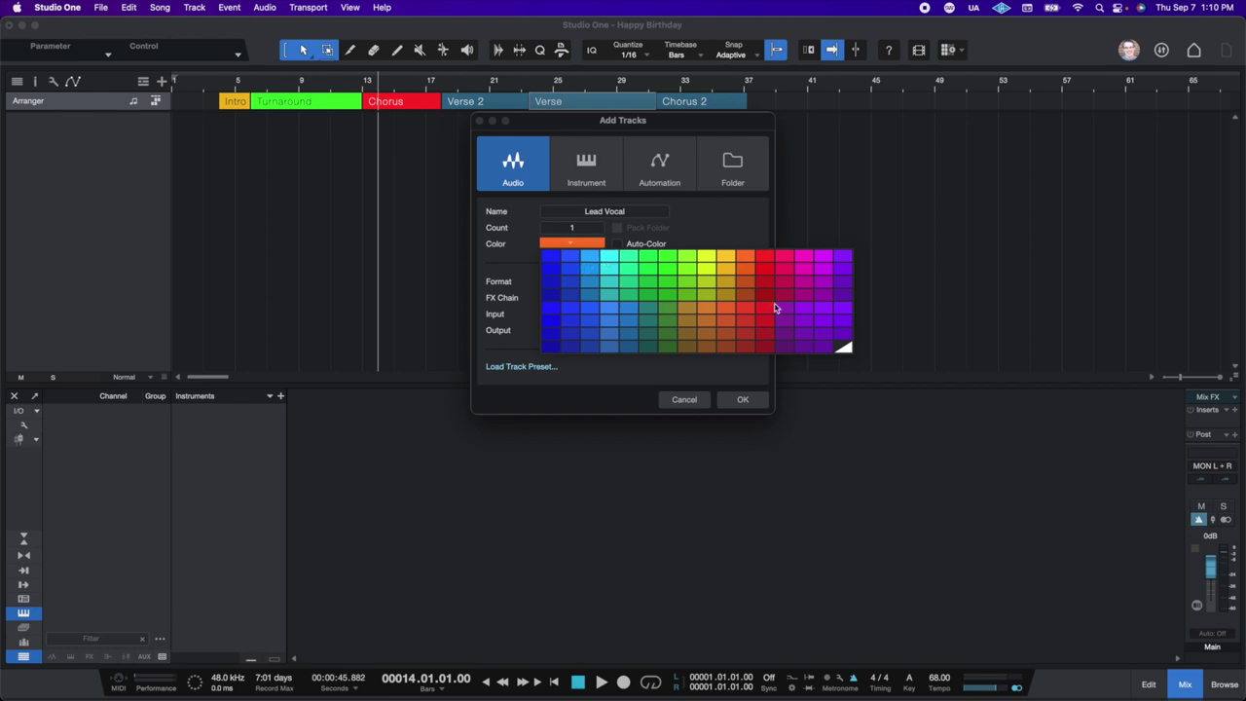
pyautogui.click(845, 339)
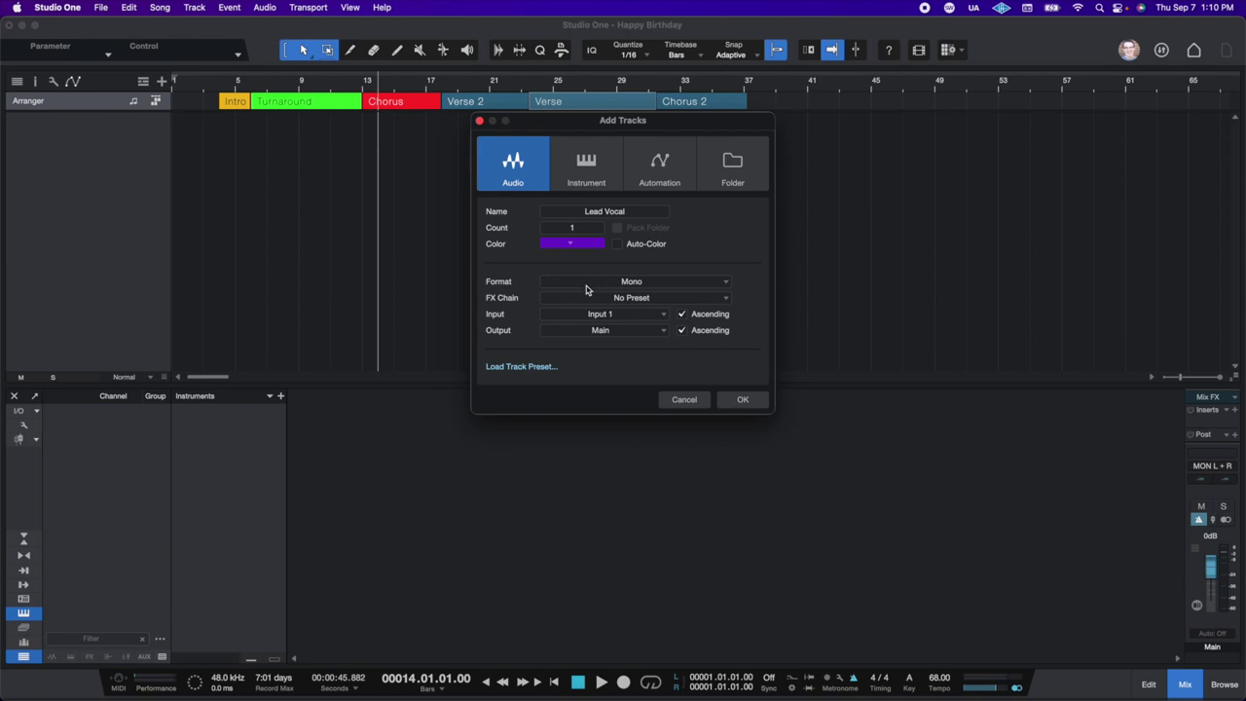
pyautogui.click(588, 284)
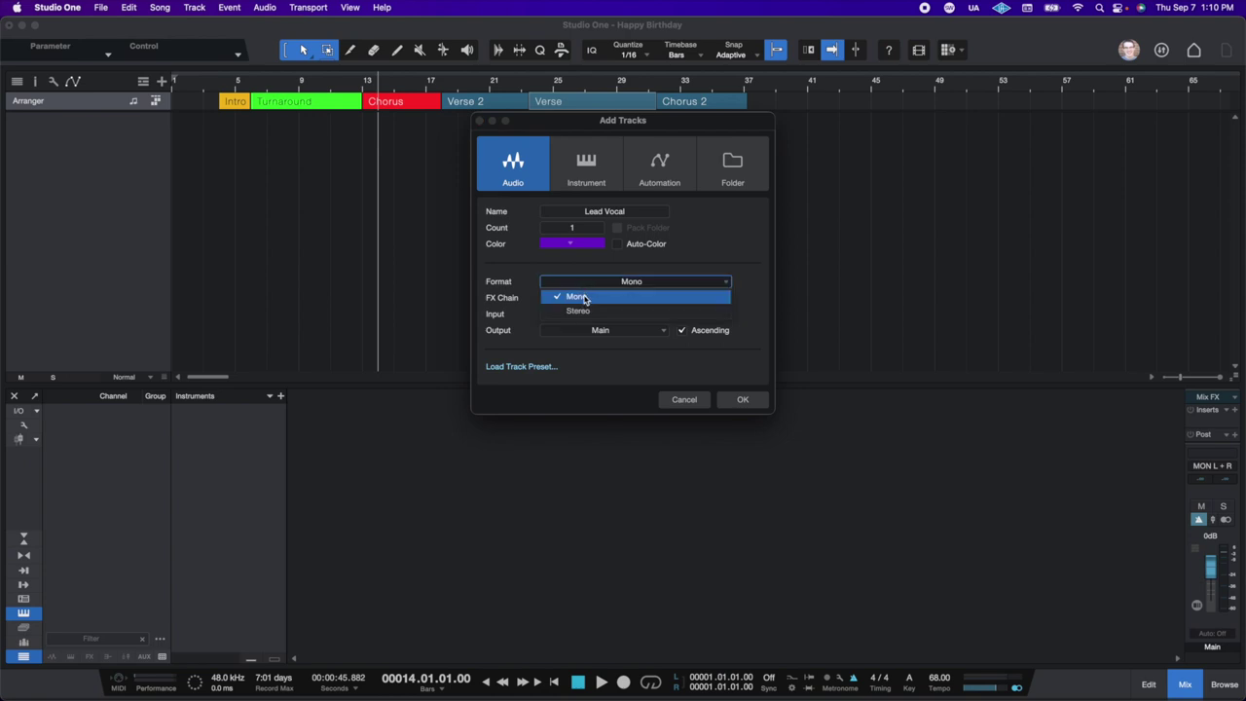
pyautogui.click(584, 299)
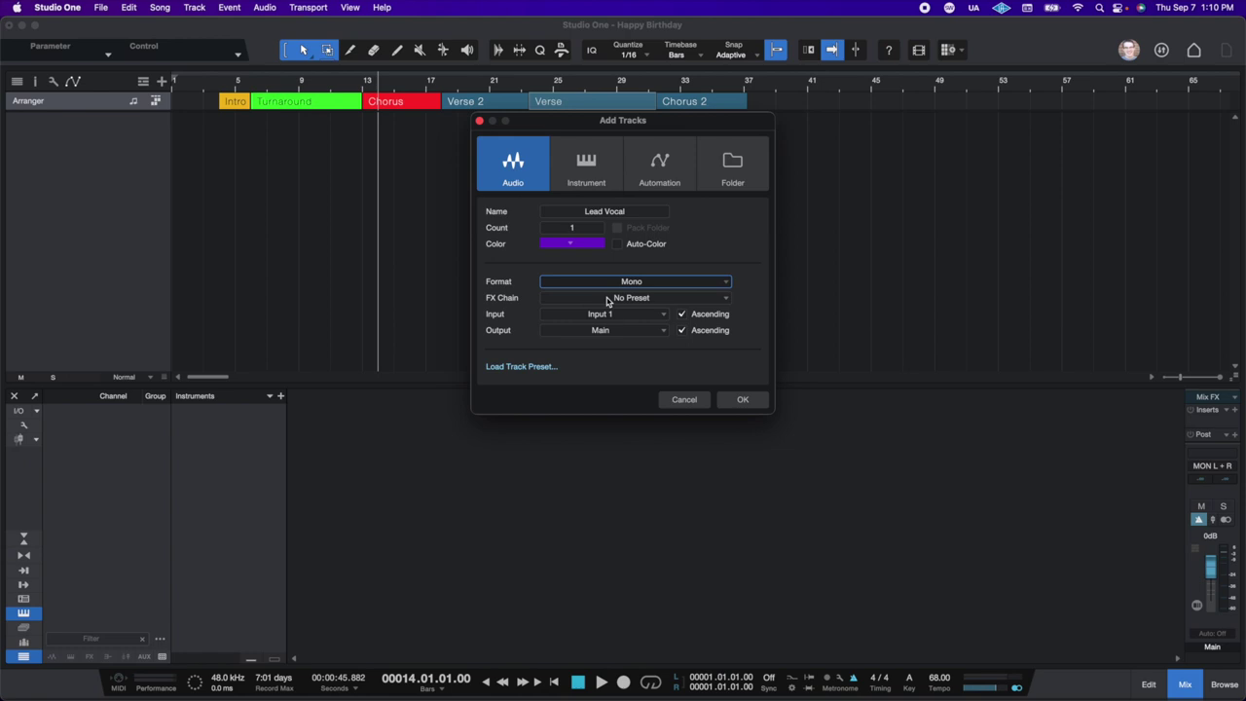
pyautogui.click(611, 318)
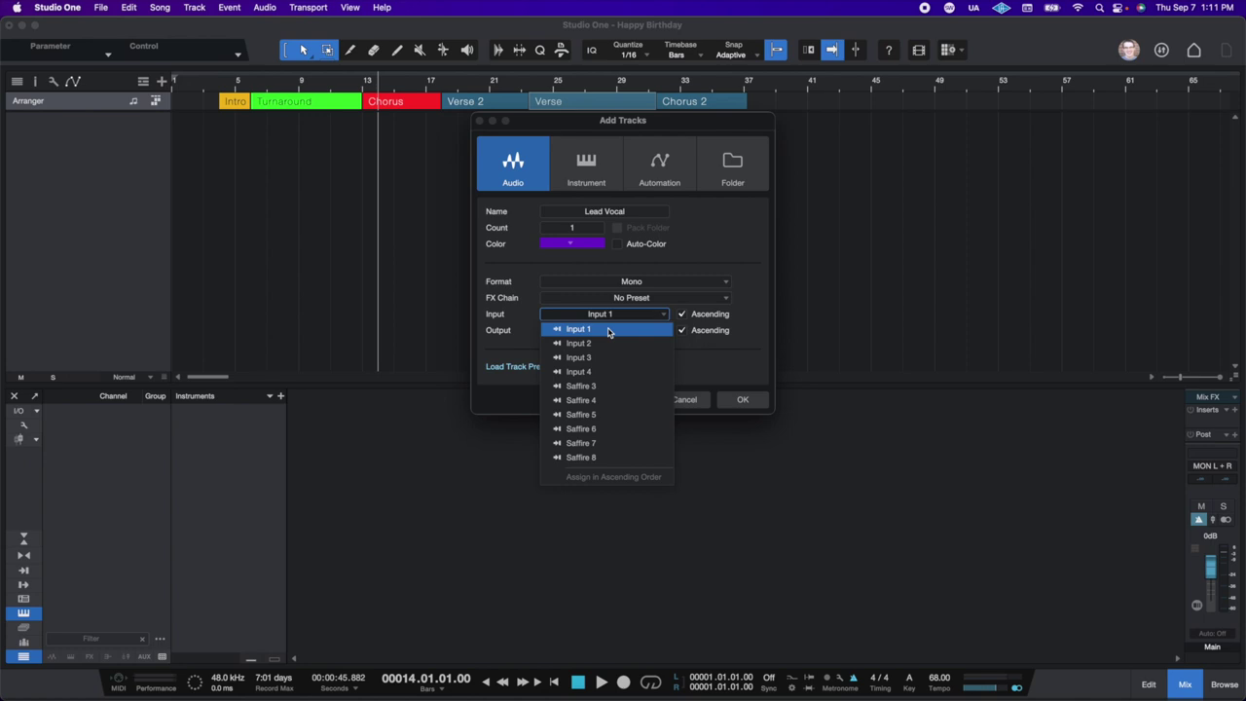
pyautogui.click(607, 331)
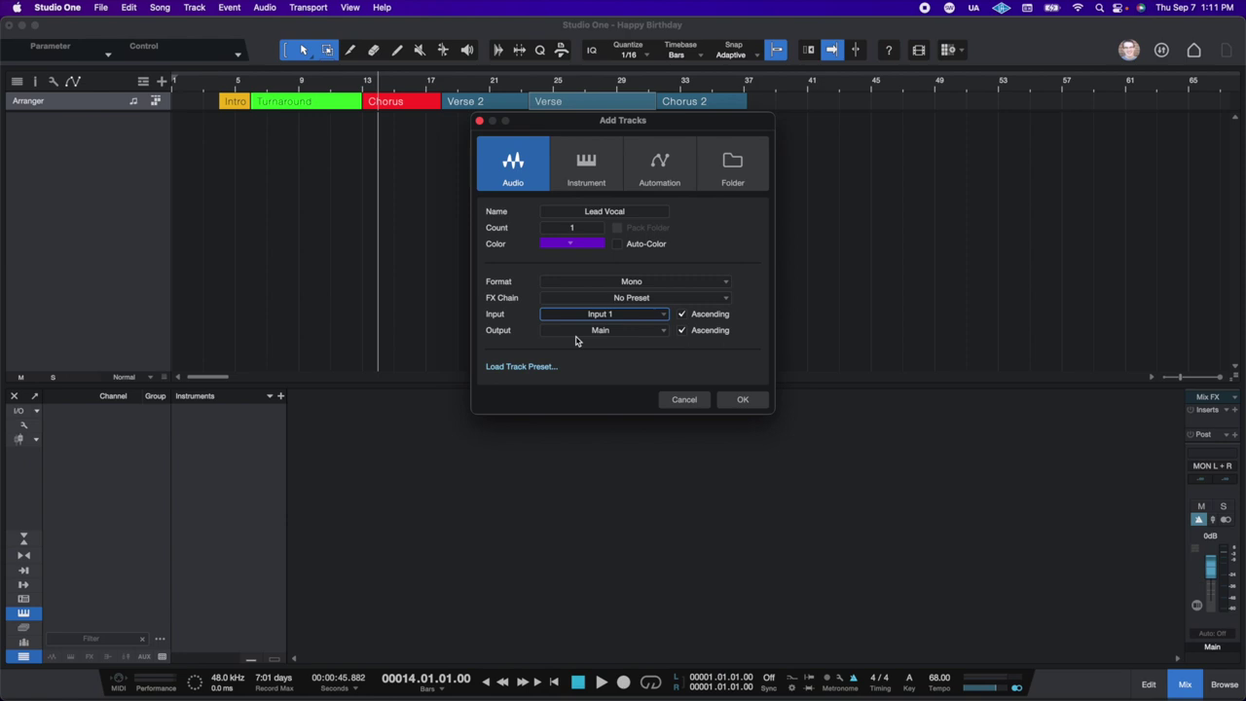
pyautogui.click(738, 400)
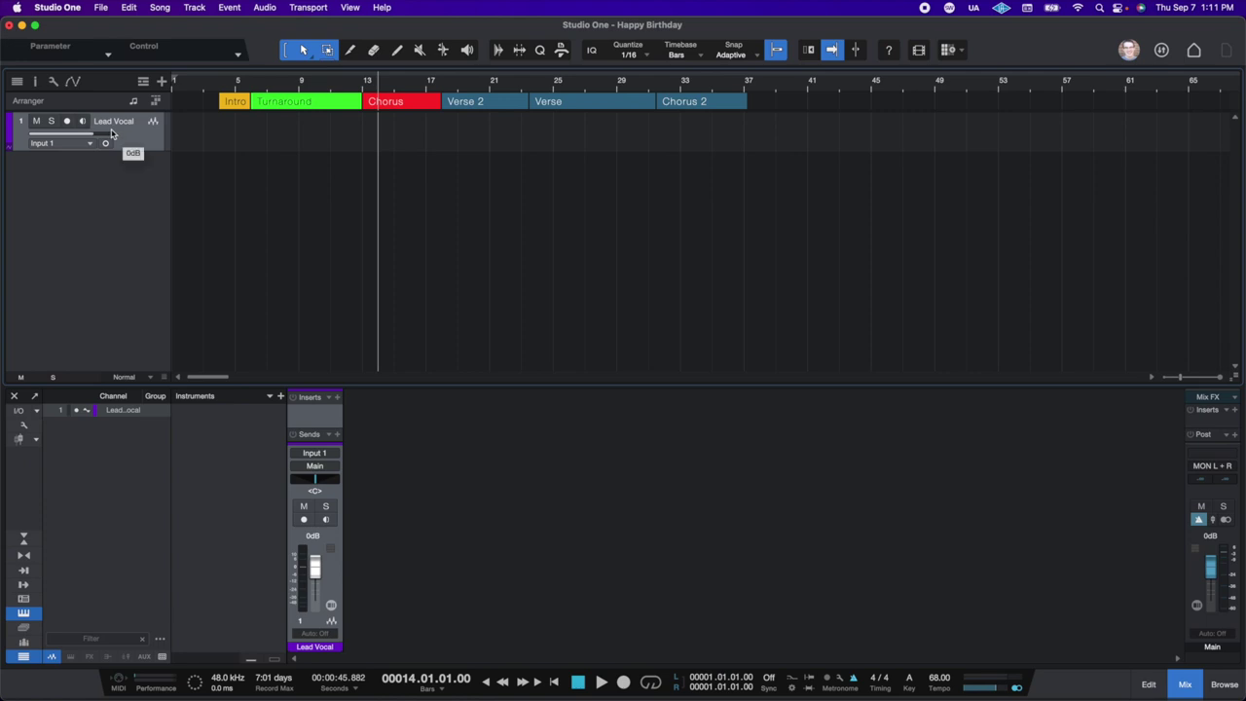
# - Reassign Input 1 to the VIRTUAL 4 hardware channel in the song's audio input setup
pyautogui.click(162, 8)
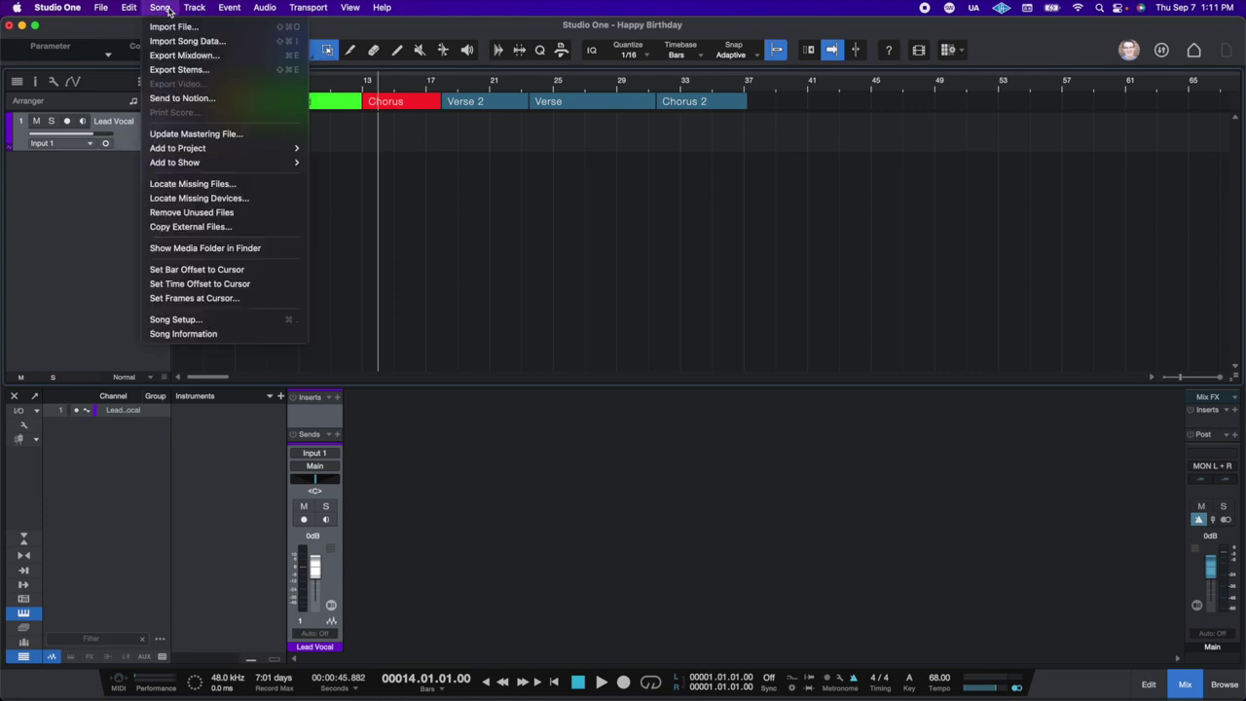
pyautogui.click(215, 320)
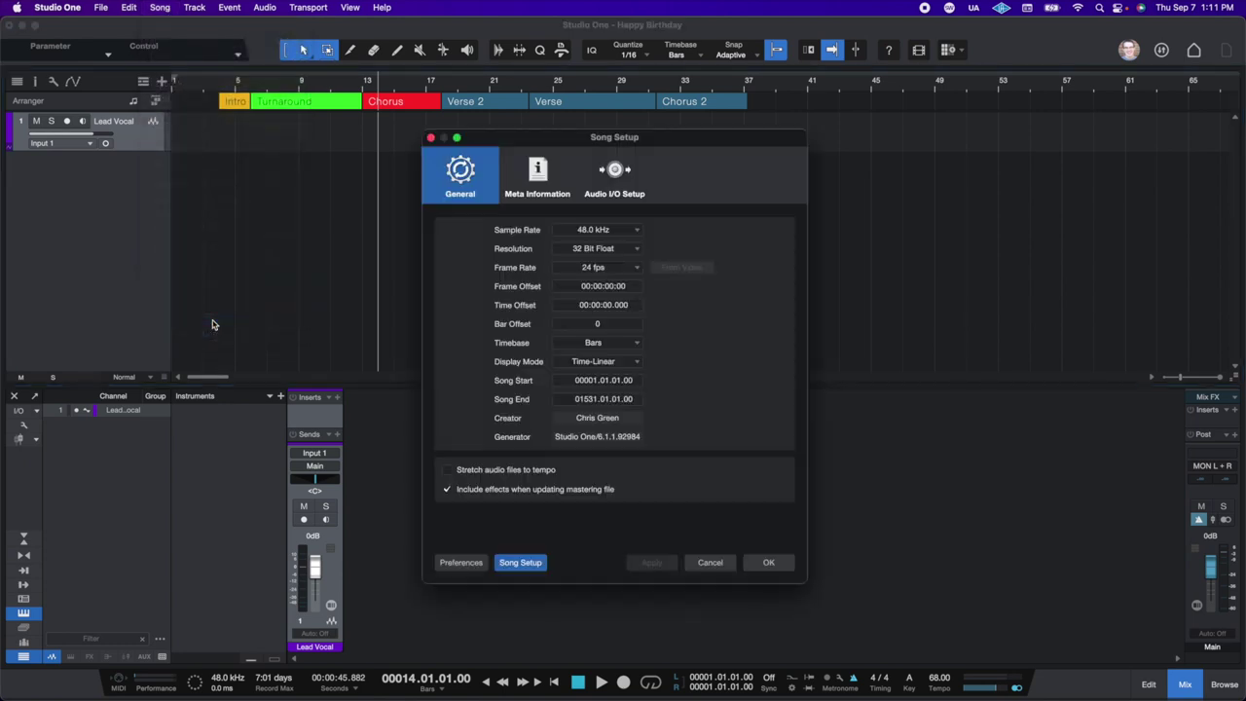
pyautogui.click(614, 172)
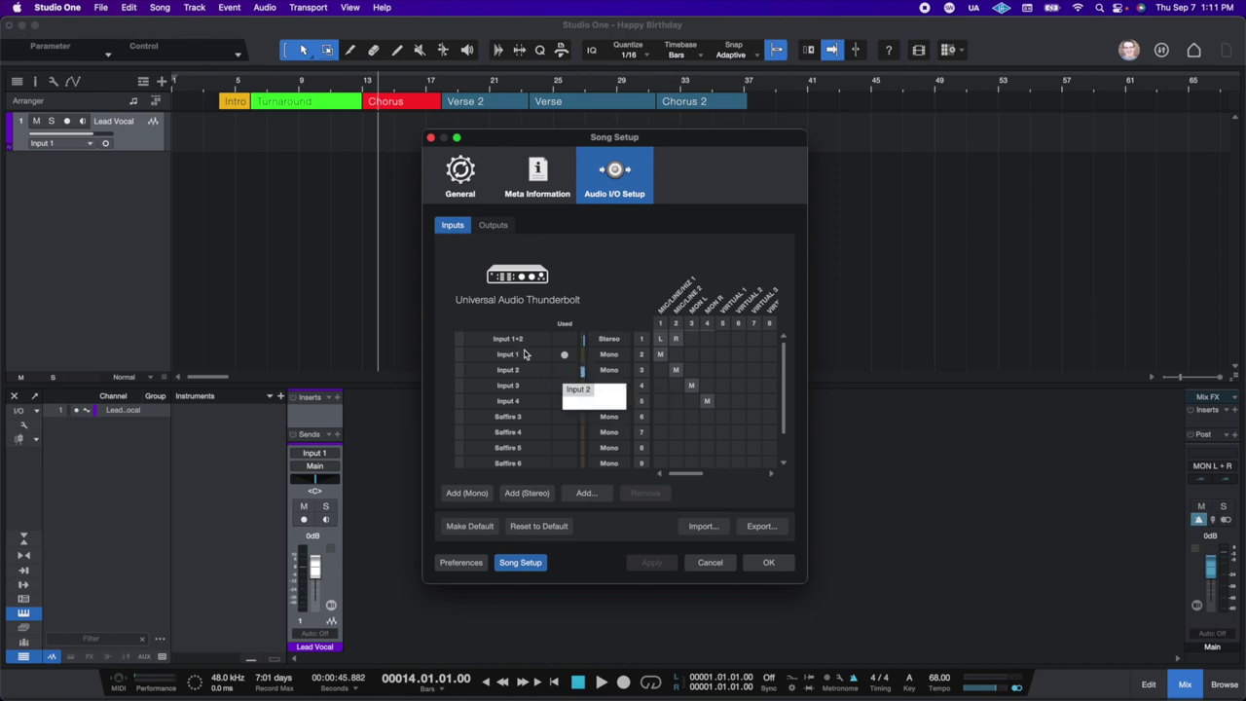
pyautogui.click(659, 354)
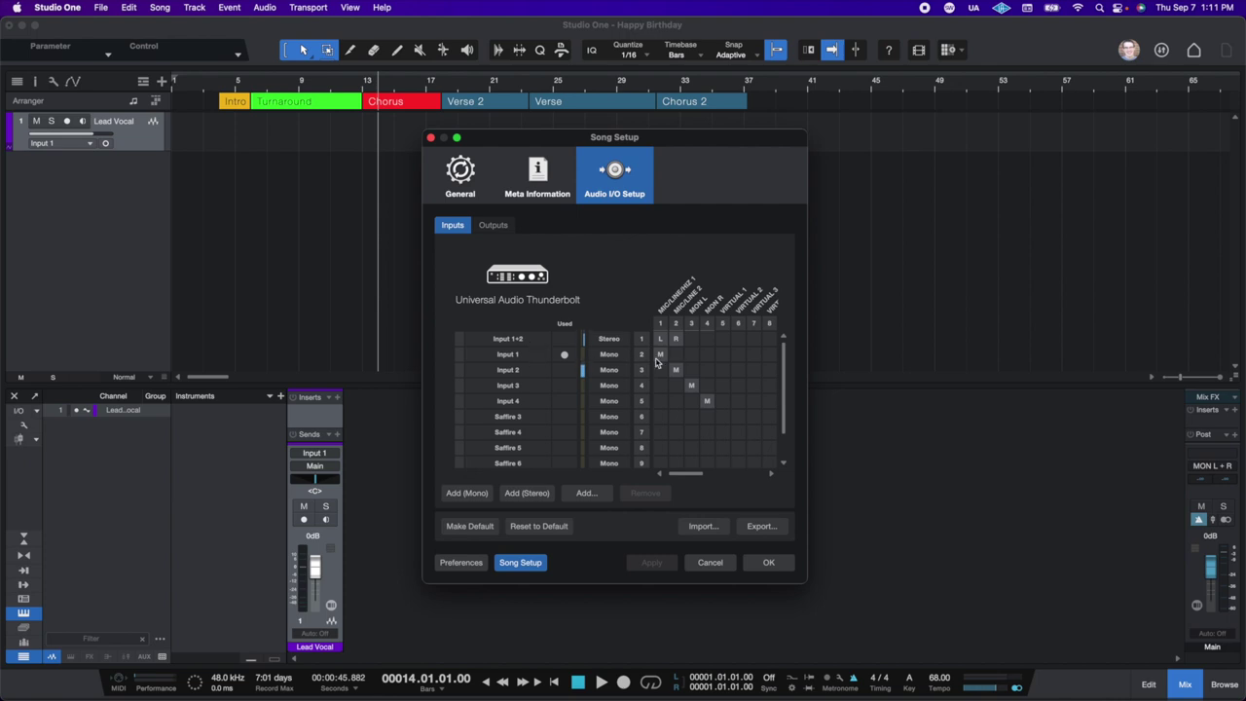
pyautogui.moveTo(660, 356); pyautogui.dragTo(718, 361)
pyautogui.hscroll(2, 676, 337)
pyautogui.hscroll(-2, 681, 350)
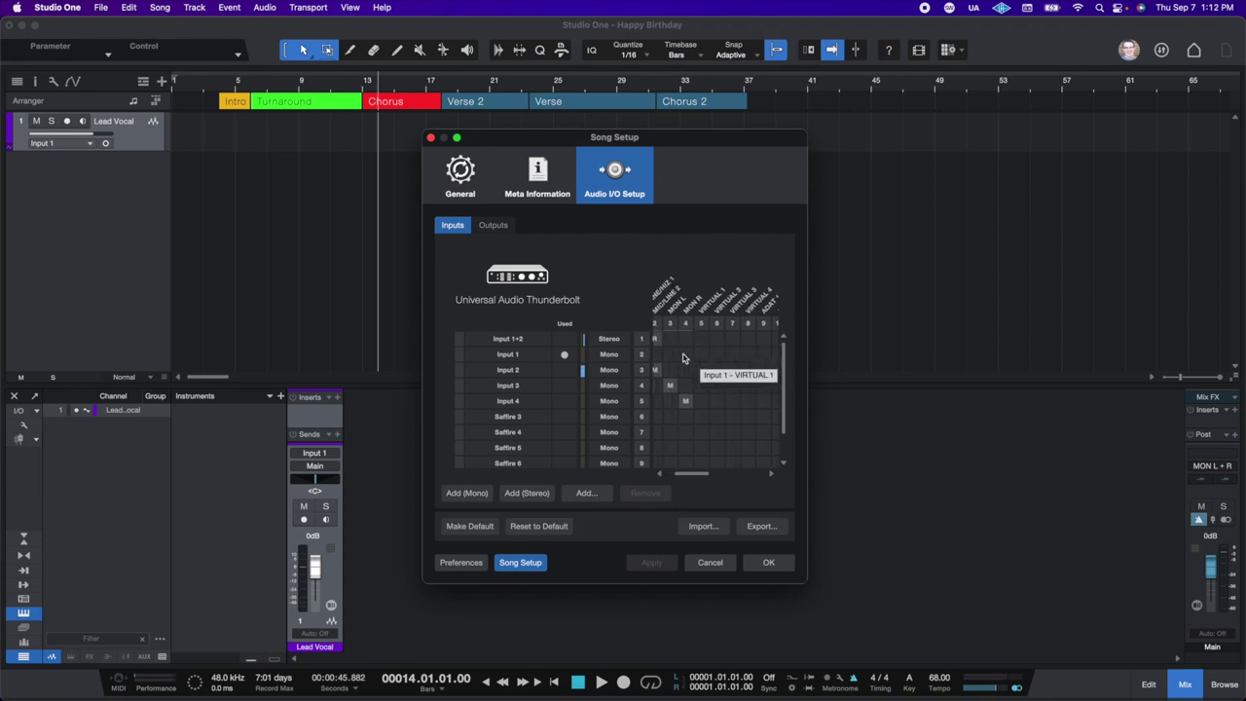
pyautogui.hscroll(6, 683, 358)
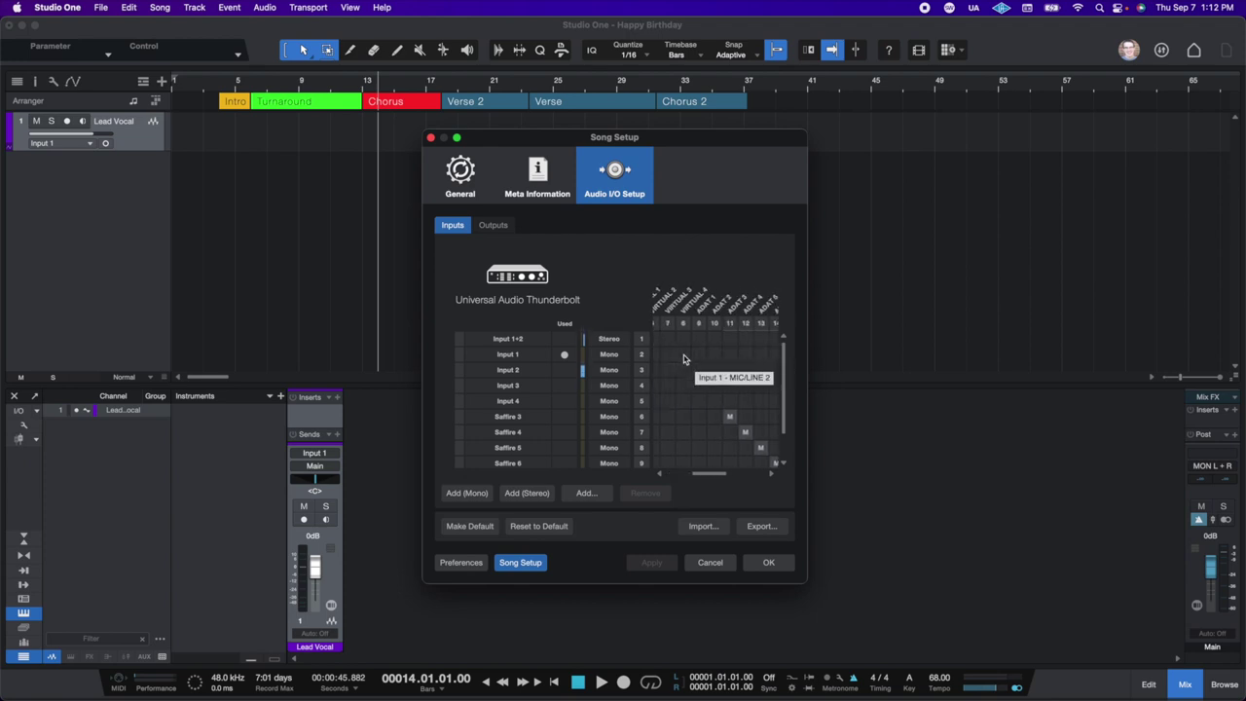
pyautogui.hscroll(-1, 683, 358)
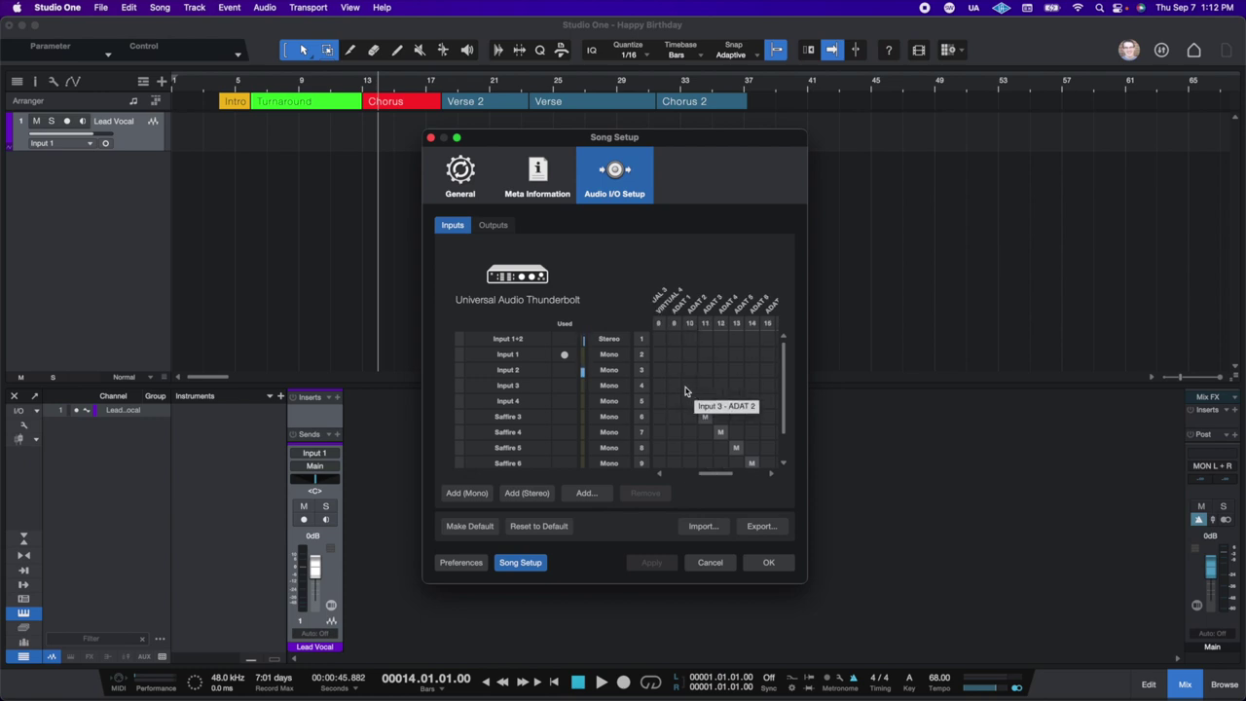
pyautogui.hscroll(-3, 685, 391)
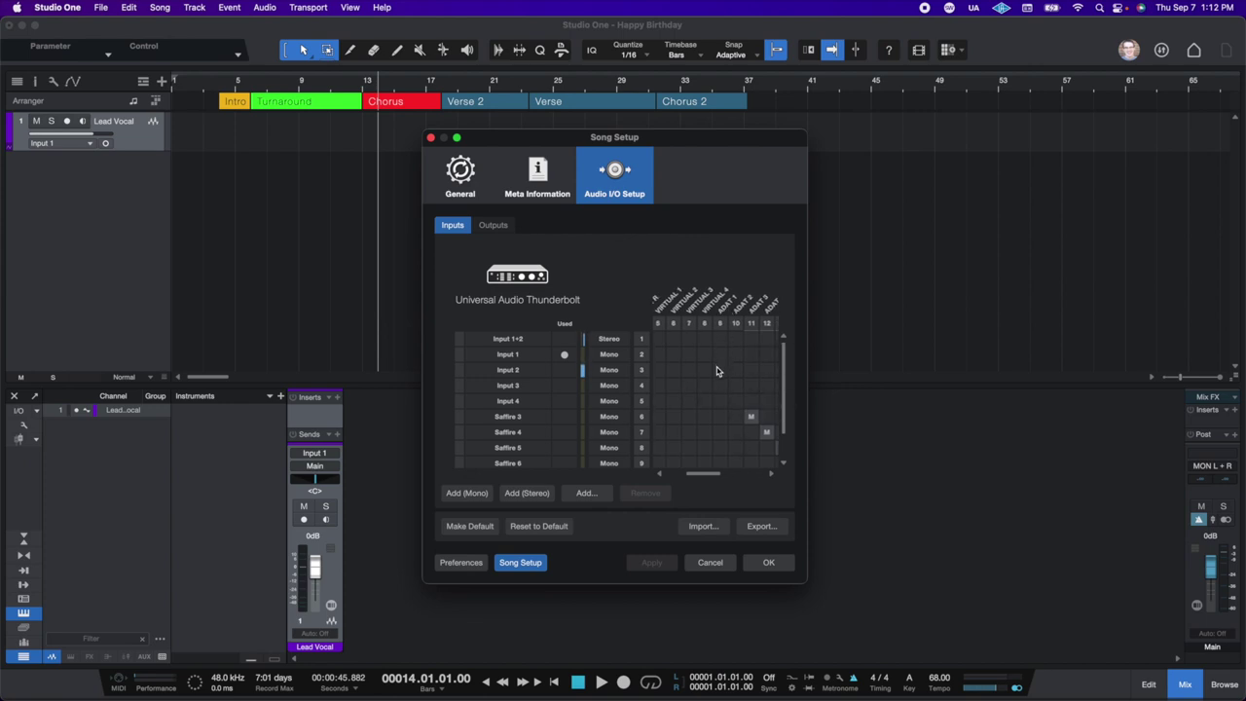
pyautogui.click(705, 355)
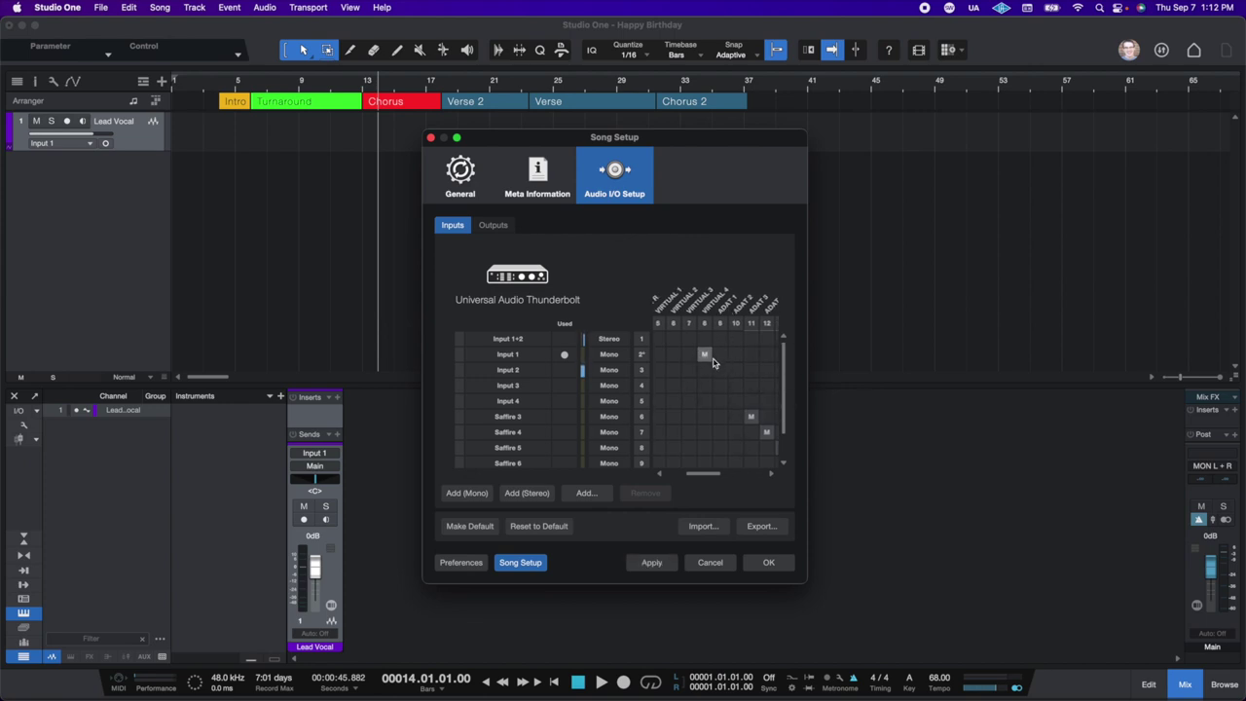
# - Rename the Input 3 and Input 4 channels as Saffire 1 and Saffire 2
pyautogui.click(510, 405)
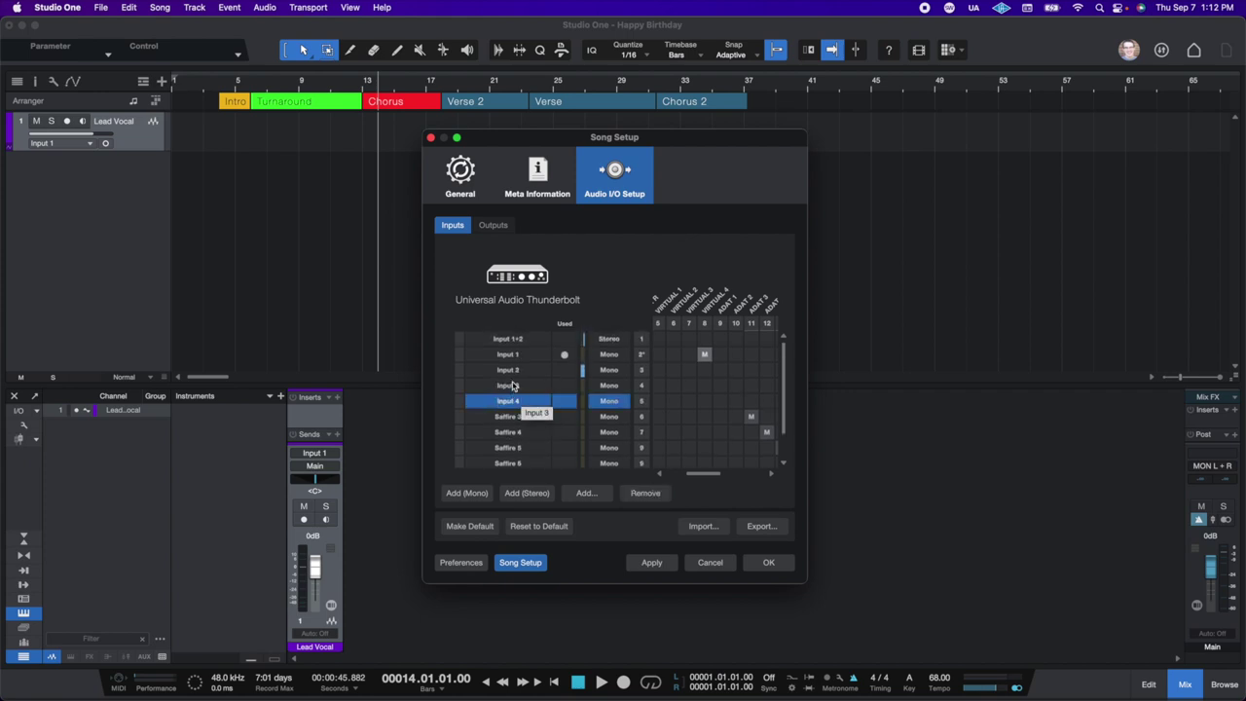
pyautogui.doubleClick(512, 386)
pyautogui.write('S')
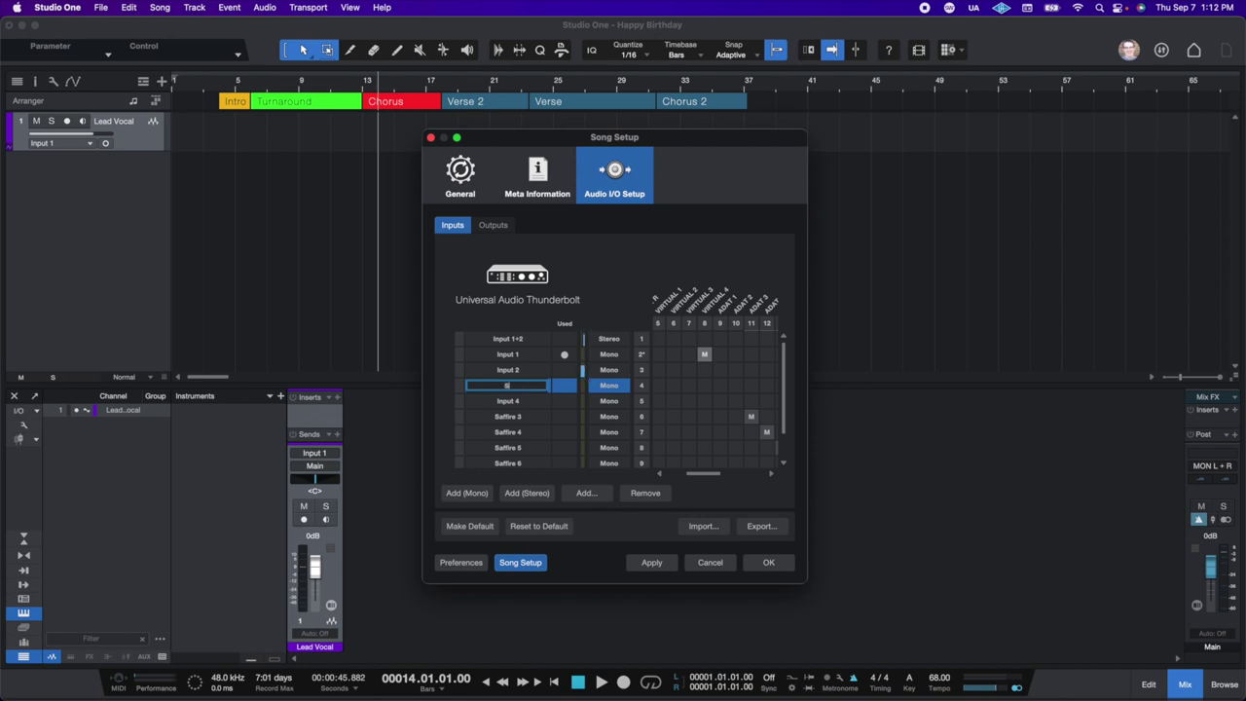
pyautogui.write('affire 1')
pyautogui.press('Tab')
pyautogui.write('S')
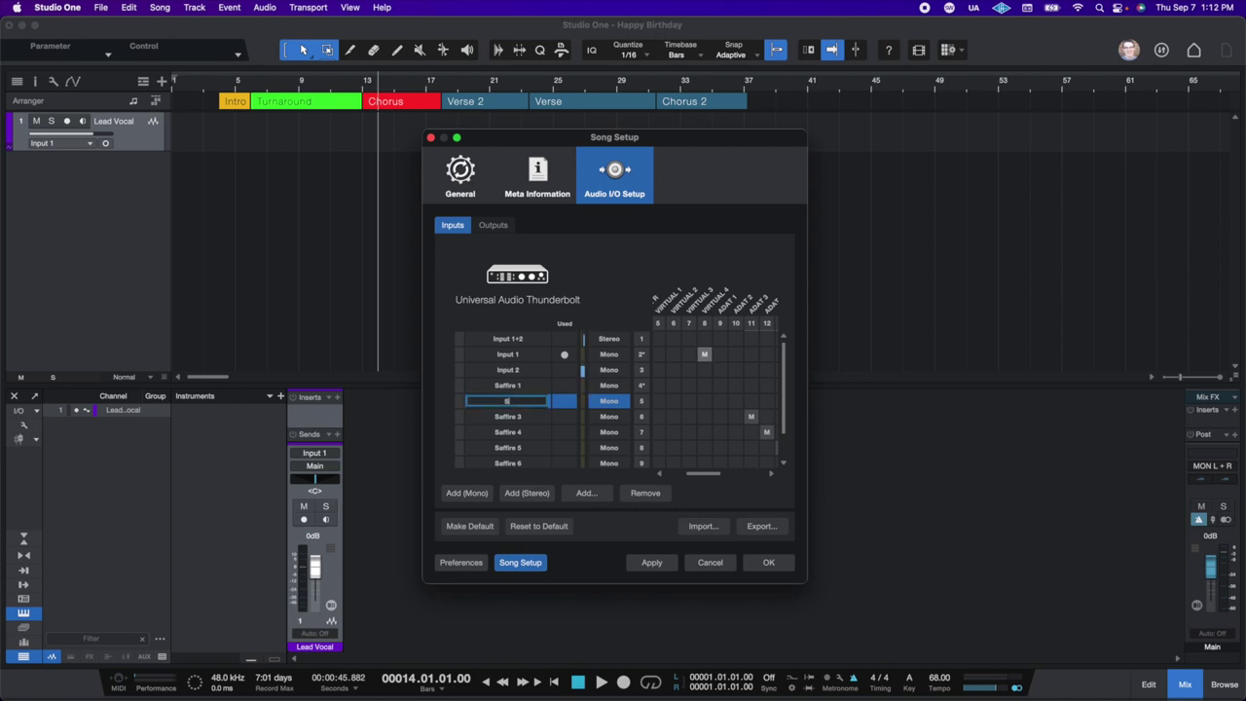
pyautogui.write('affire 2')
pyautogui.press('Return')
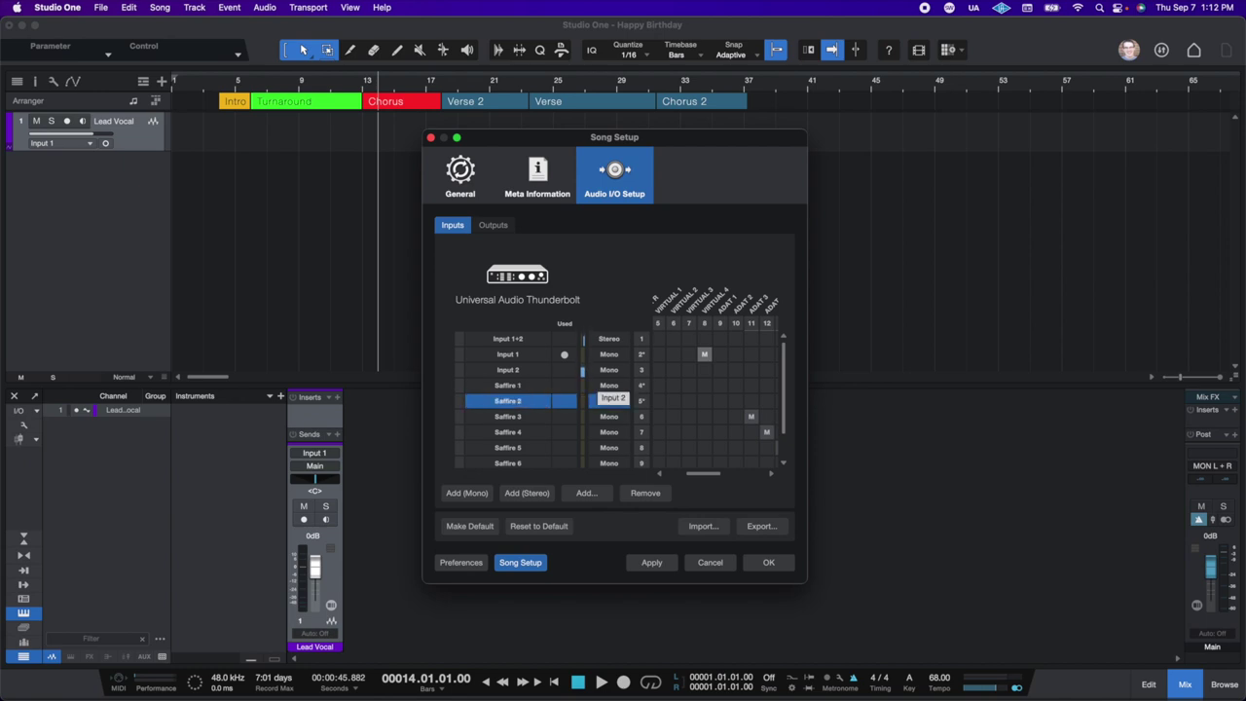
# - Route Saffire 1 and 2 to ADAT 1 and 2, Input 1 to MIC/LINE/HIZ 1, and Input 2 to MIC/LINE 2
pyautogui.click(734, 400)
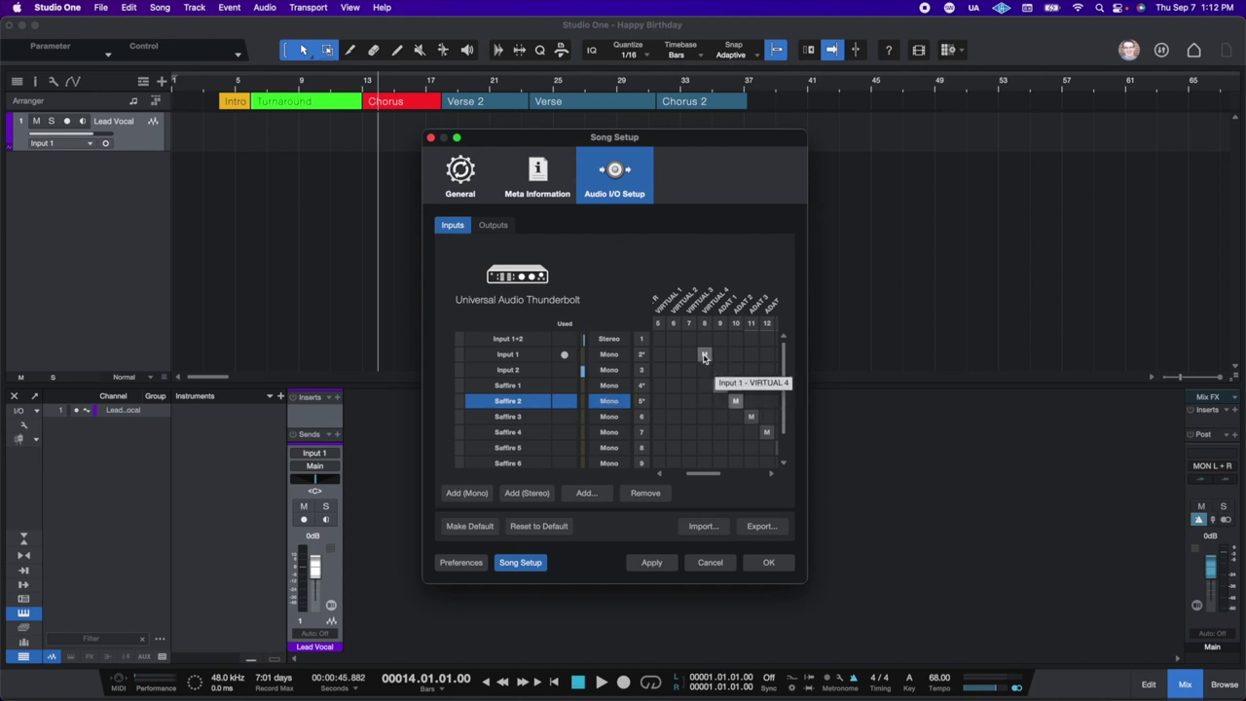
pyautogui.click(703, 353)
pyautogui.hscroll(-3, 704, 358)
pyautogui.click(660, 353)
pyautogui.click(675, 369)
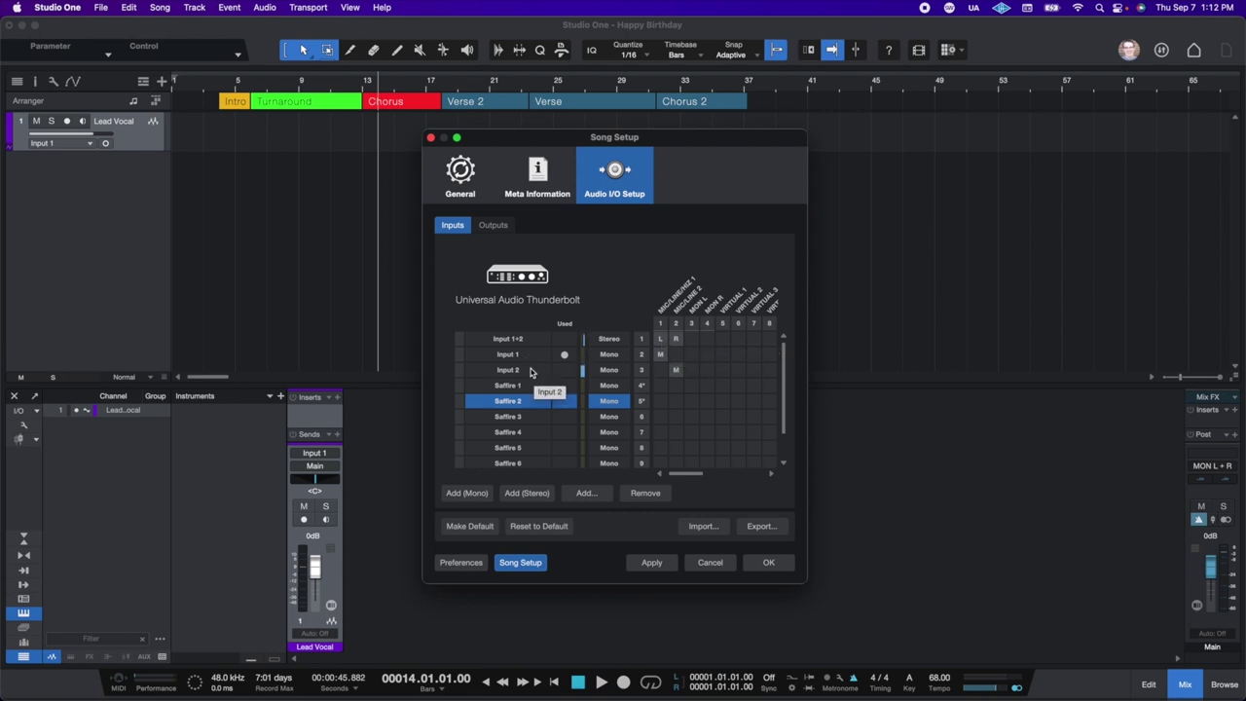
pyautogui.click(674, 369)
# - Review how the Saffire inputs are mapped to the ADAT channels across the input routing grid
pyautogui.scroll(-2, 526, 399)
pyautogui.scroll(3, 521, 430)
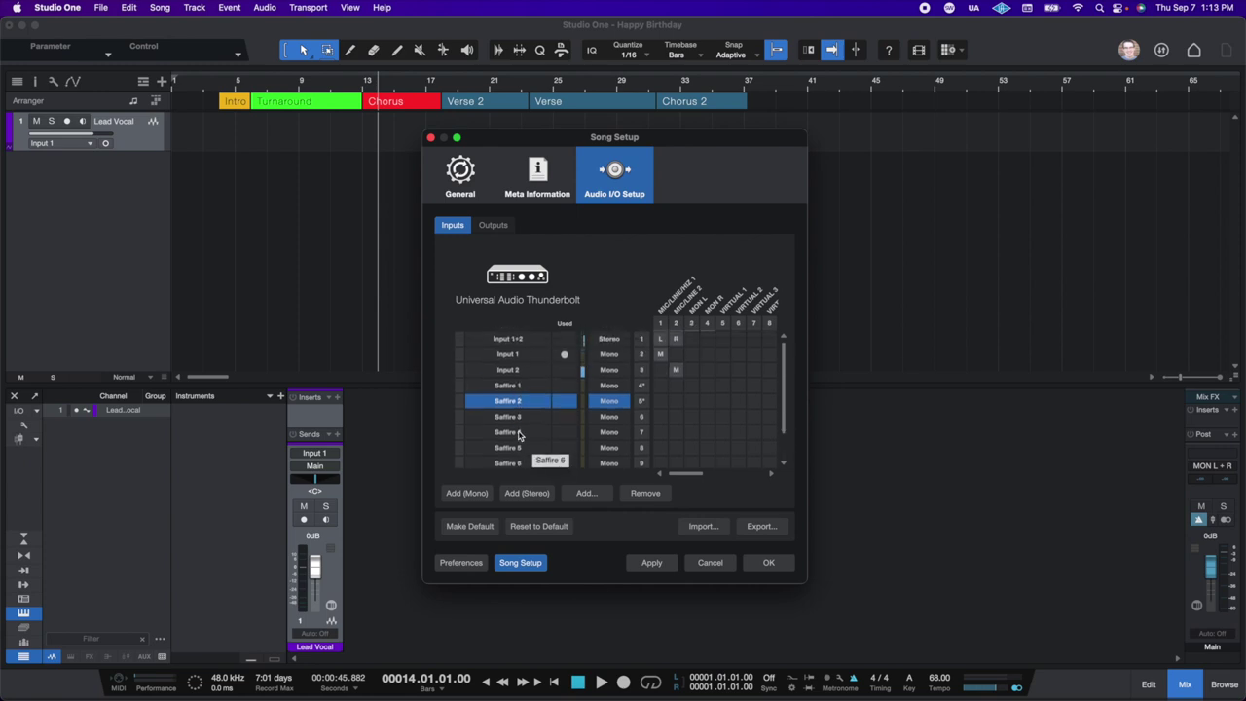
pyautogui.hscroll(5, 667, 395)
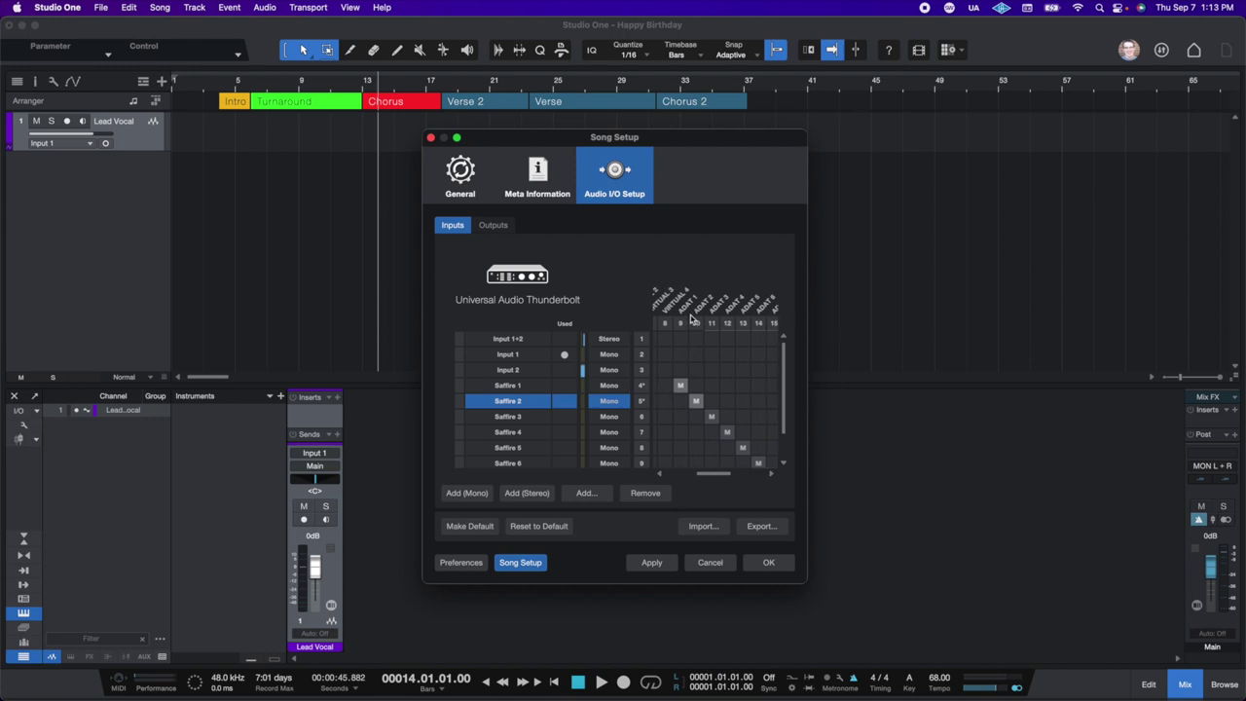
pyautogui.hscroll(5, 705, 377)
pyautogui.scroll(-2, 705, 378)
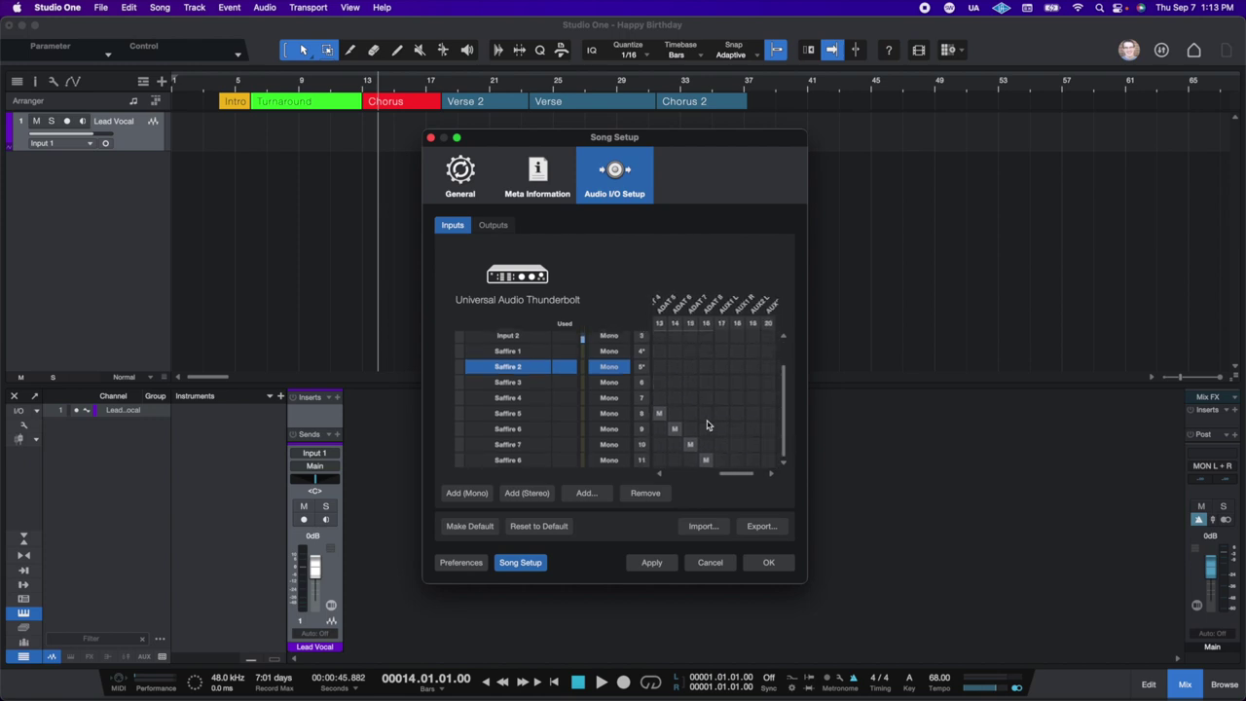
pyautogui.hscroll(-8, 702, 421)
pyautogui.scroll(2, 703, 421)
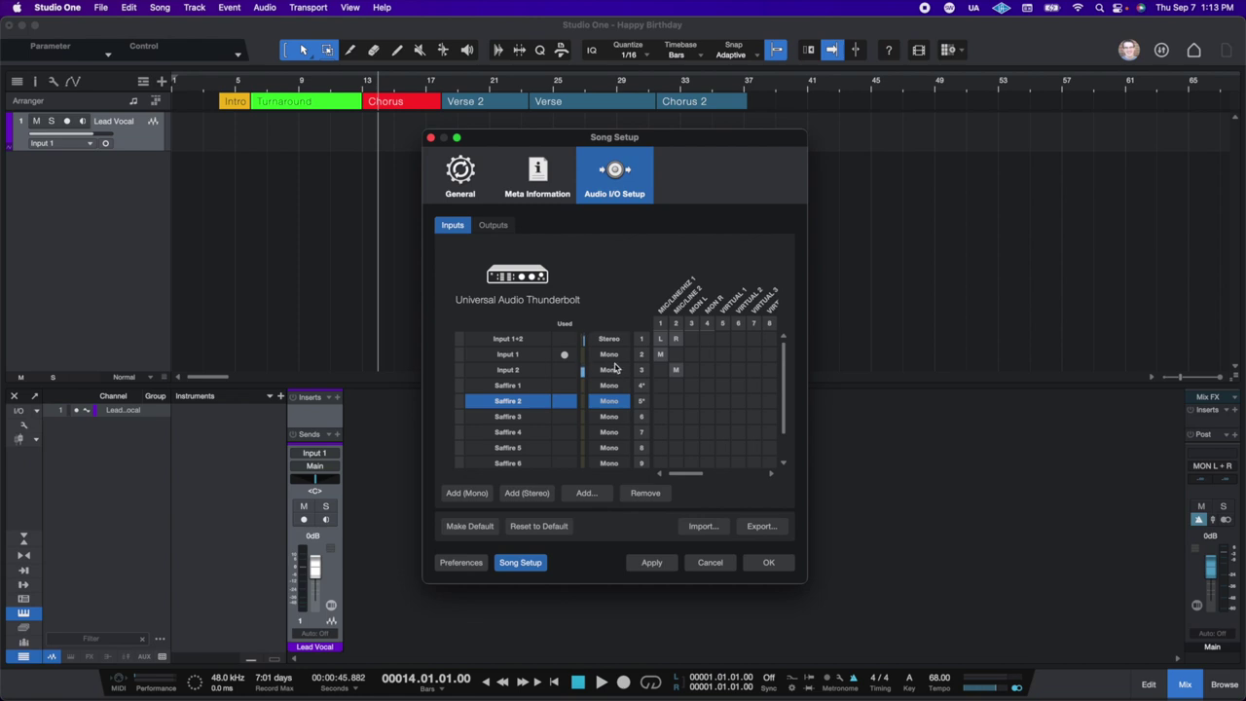
# - Check the song's output routing, and apply and close the song setup
pyautogui.click(493, 227)
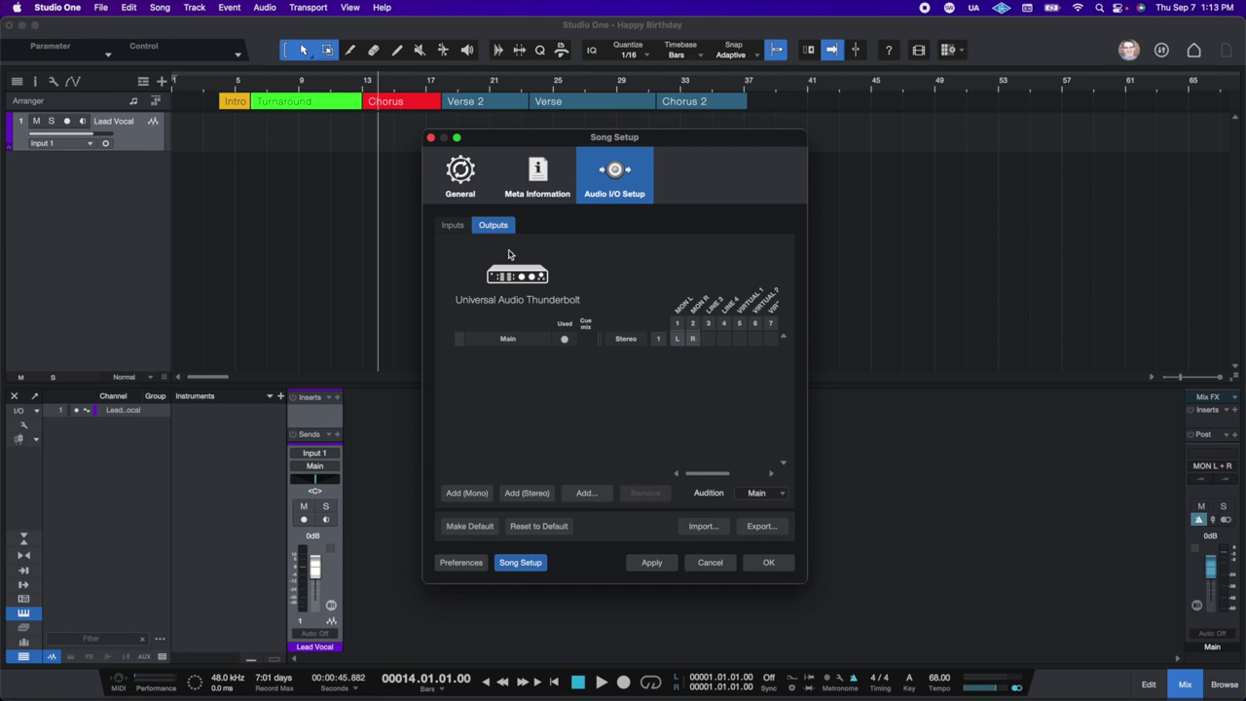
pyautogui.click(452, 227)
pyautogui.click(494, 229)
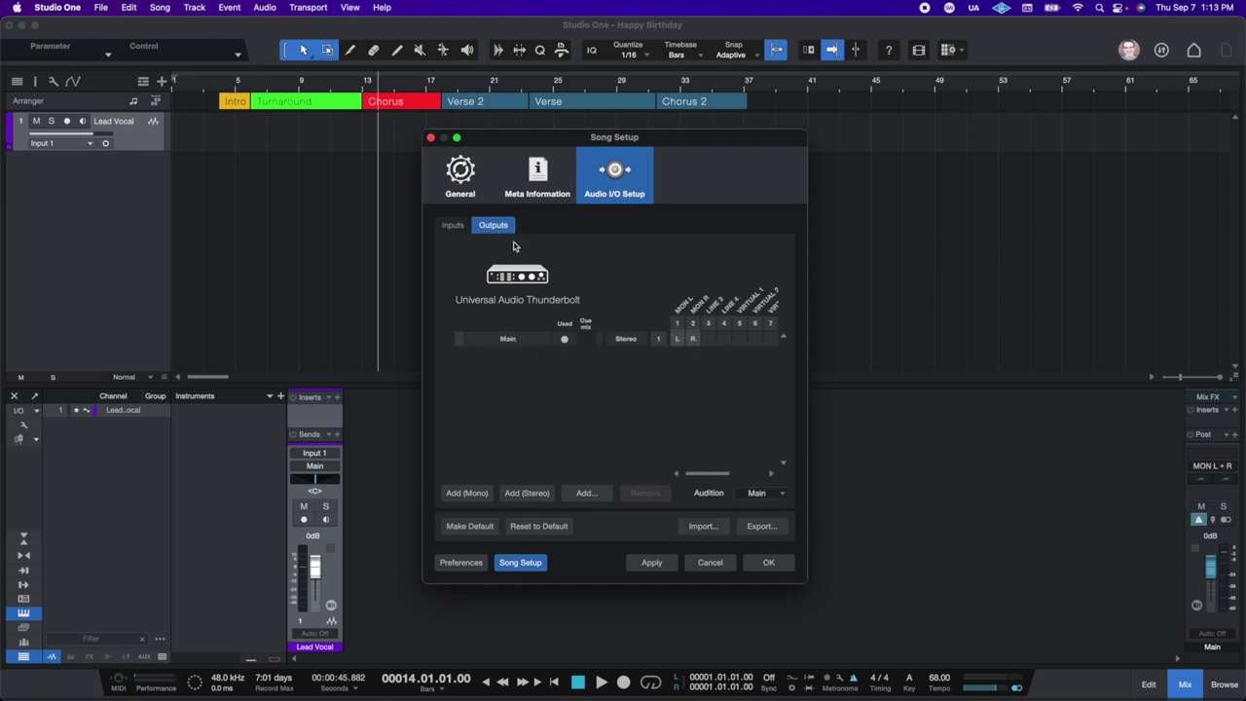
pyautogui.click(654, 564)
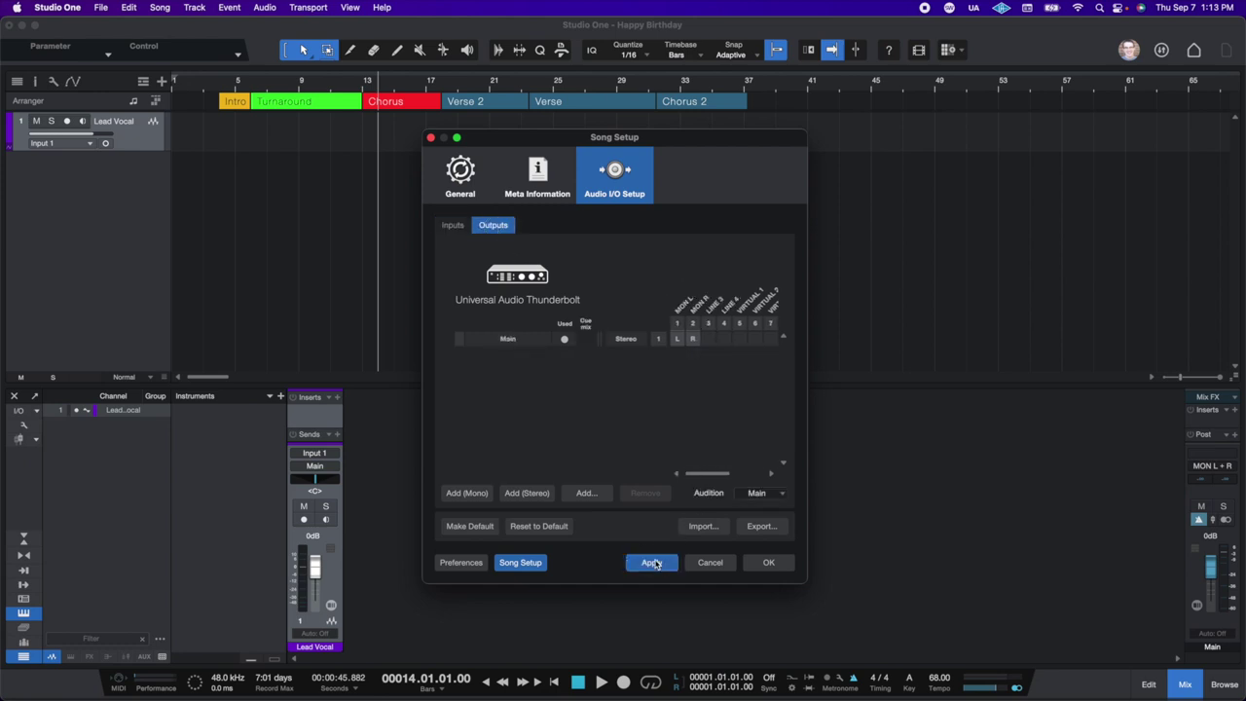
pyautogui.click(767, 564)
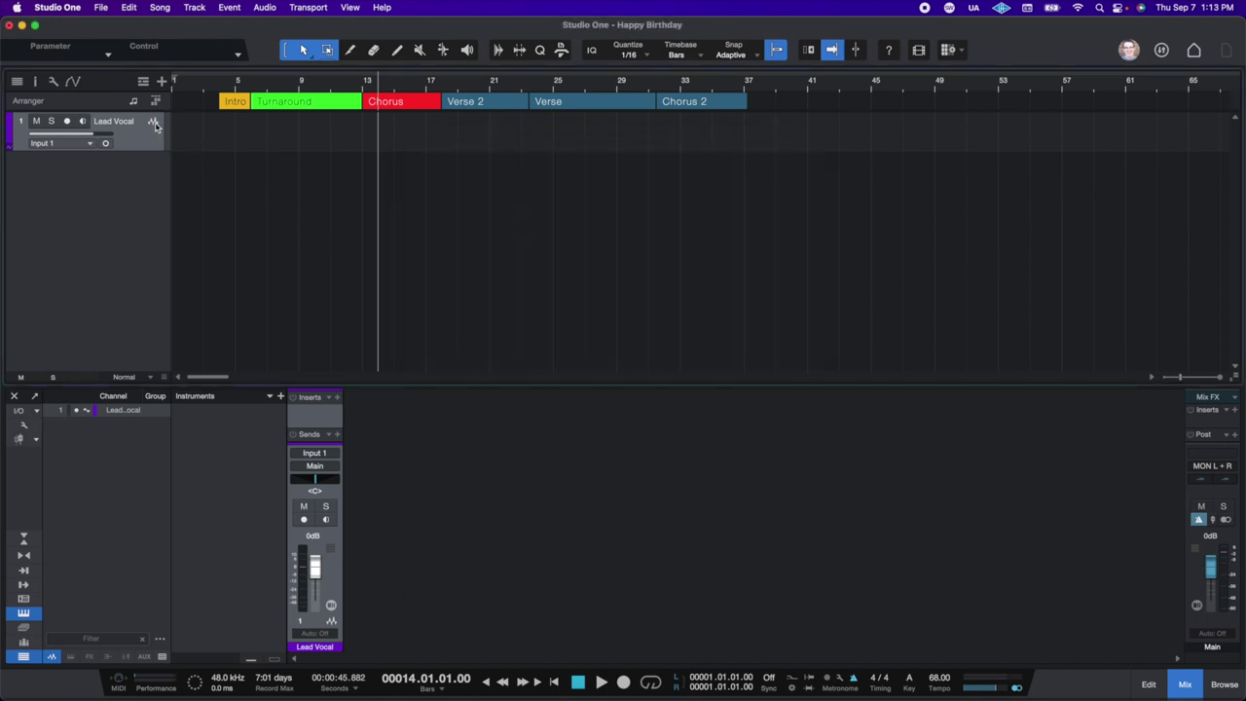
# - Set the Lead Vocal track's record input to Input 2 - MIC/LINE 2
pyautogui.click(89, 143)
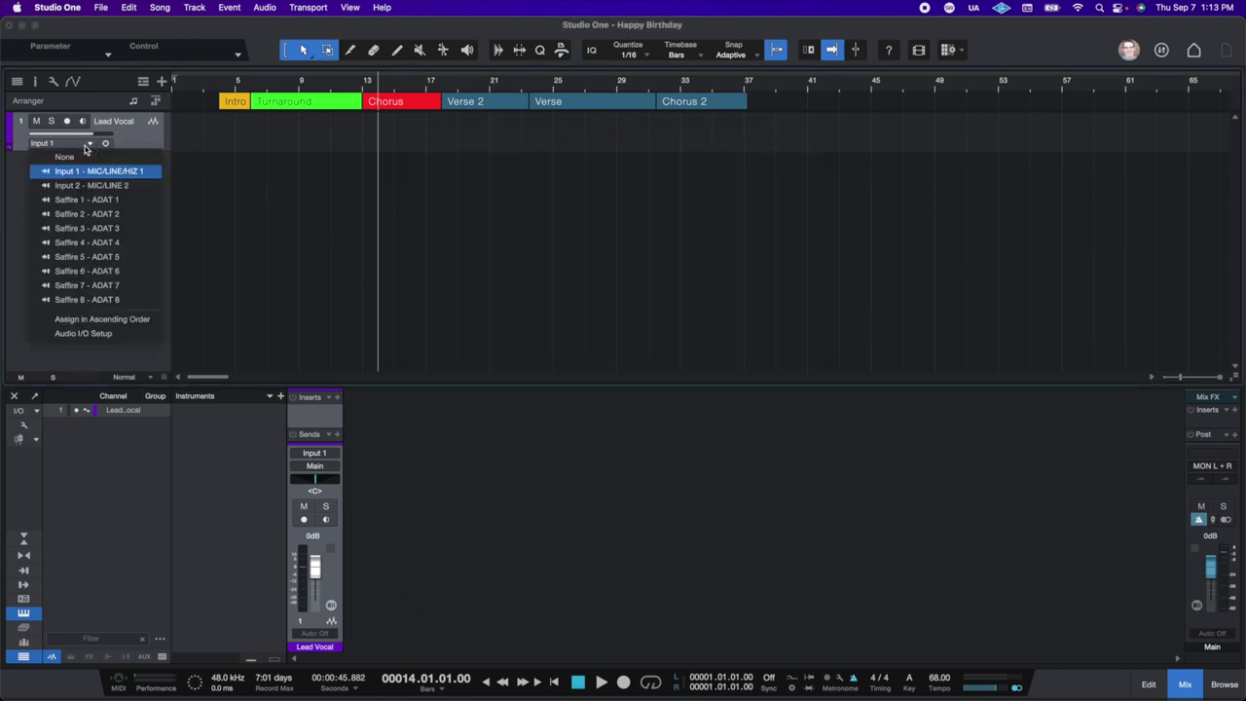
pyautogui.click(75, 144)
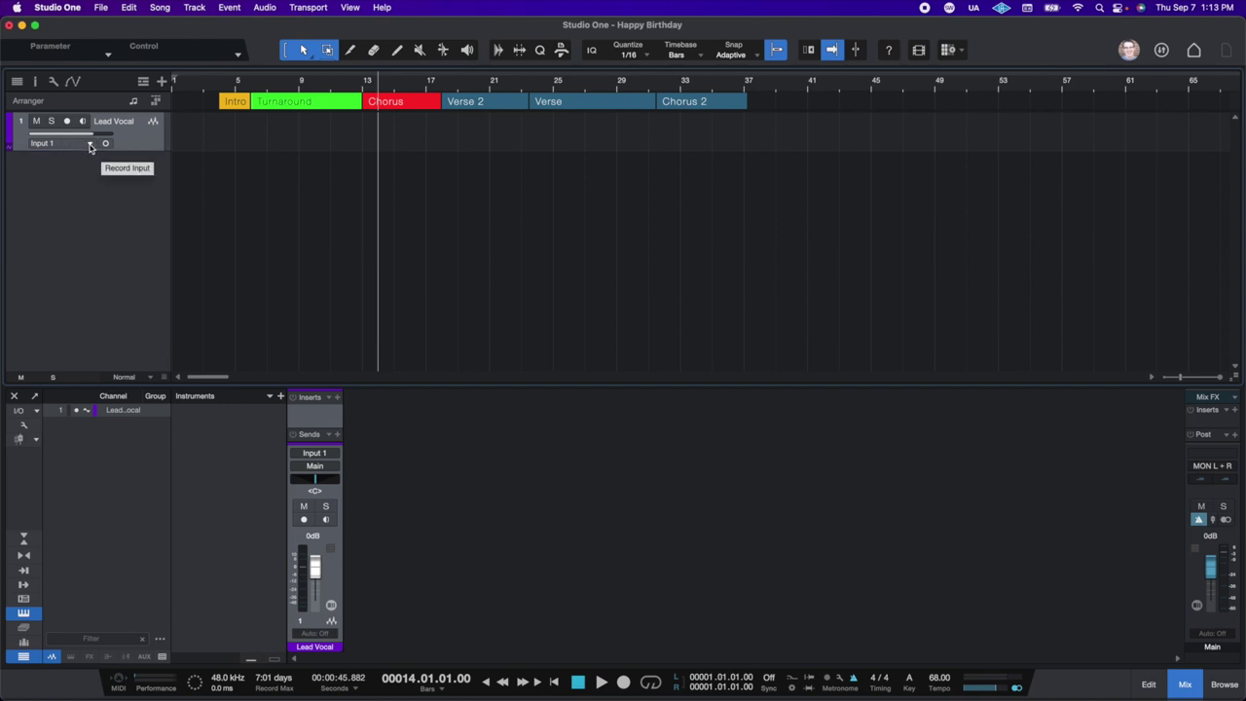
pyautogui.click(89, 143)
pyautogui.click(93, 171)
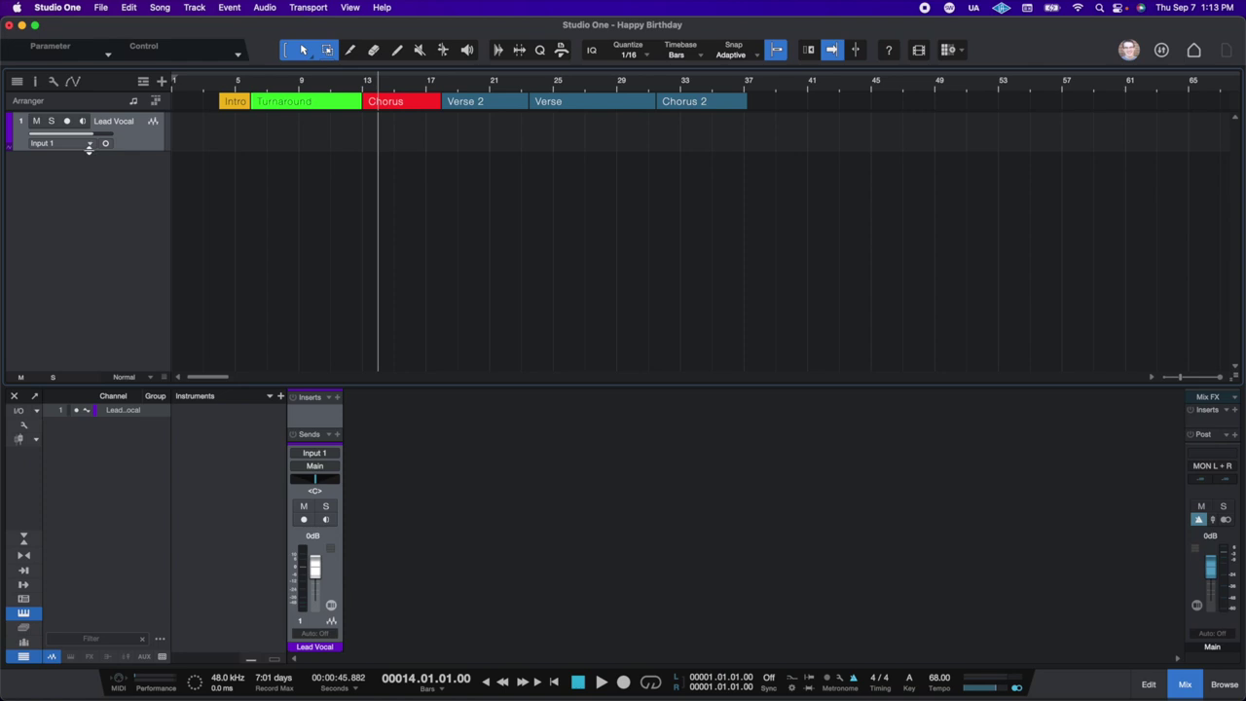
pyautogui.click(87, 146)
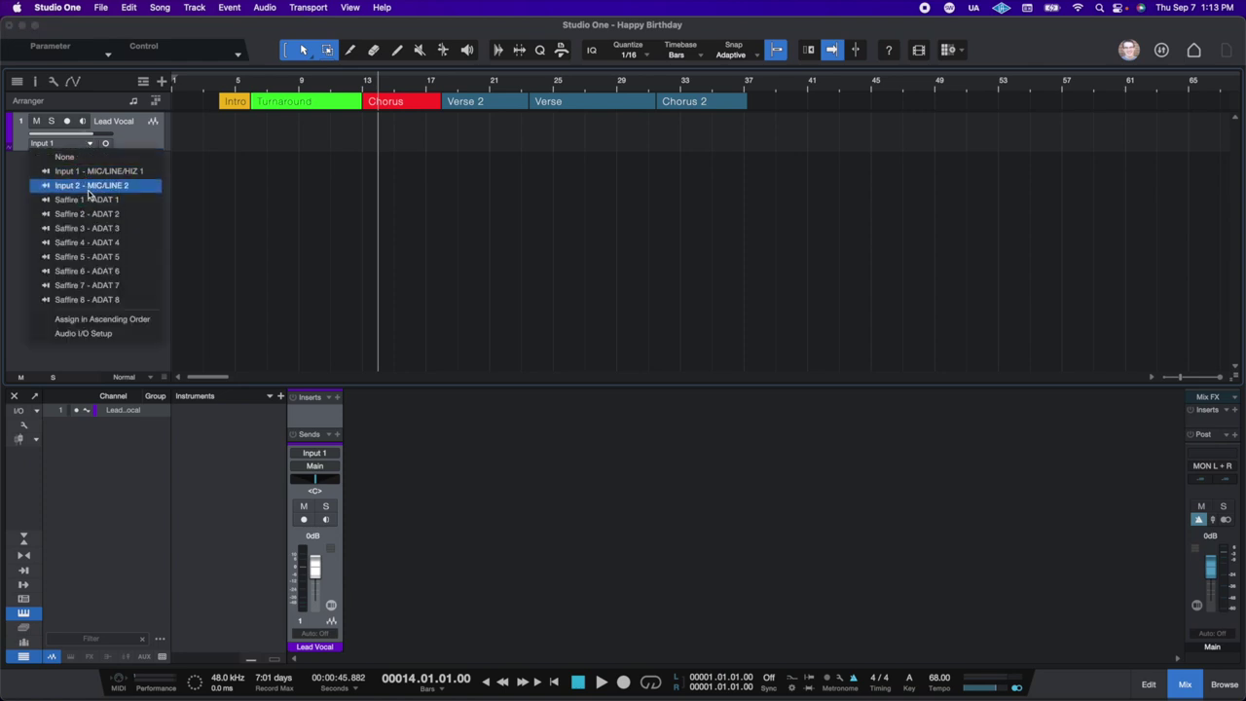
pyautogui.click(96, 186)
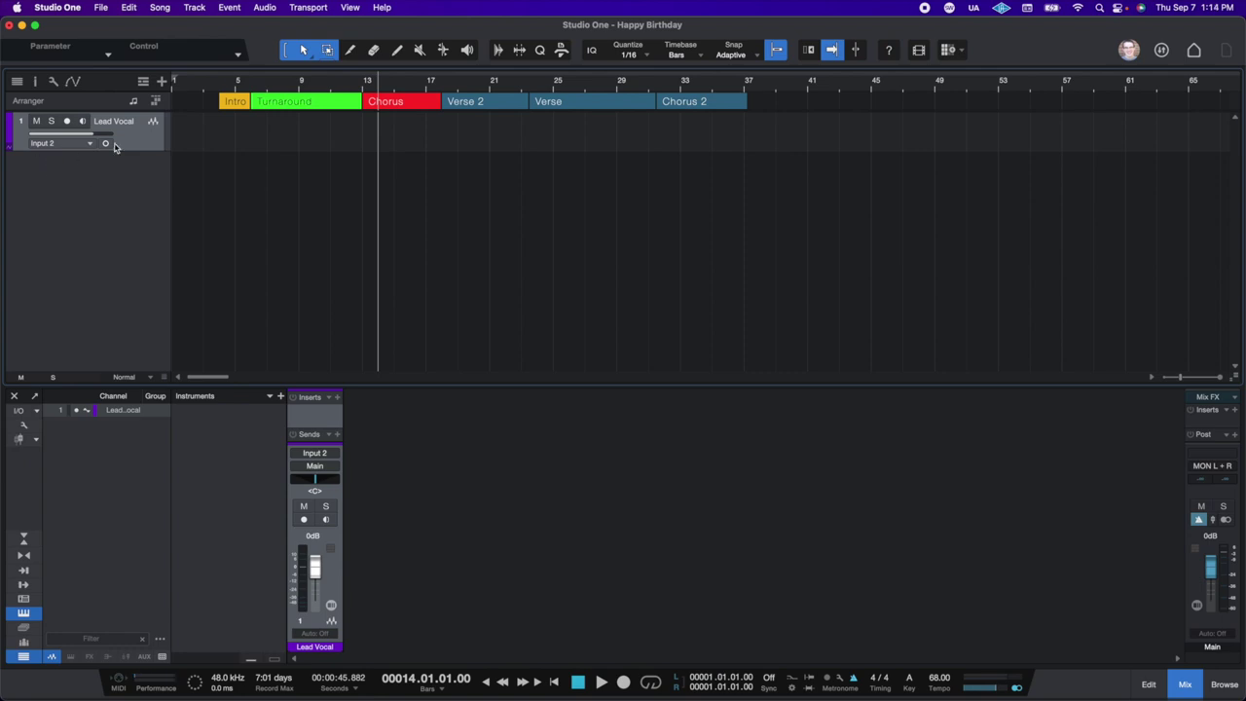
# - Create a red audio track named Kick Drum with Mono format and Saffire 1 as its input
pyautogui.click(162, 82)
pyautogui.write('Kick Drum')
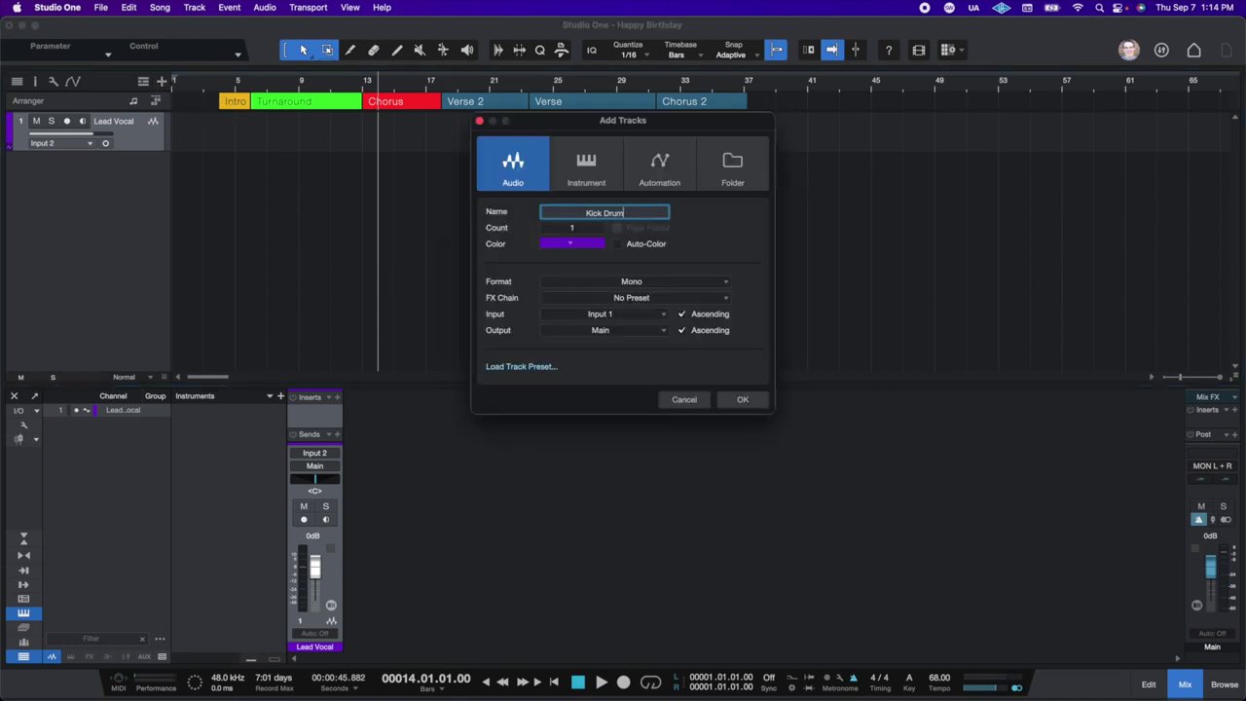
pyautogui.click(565, 243)
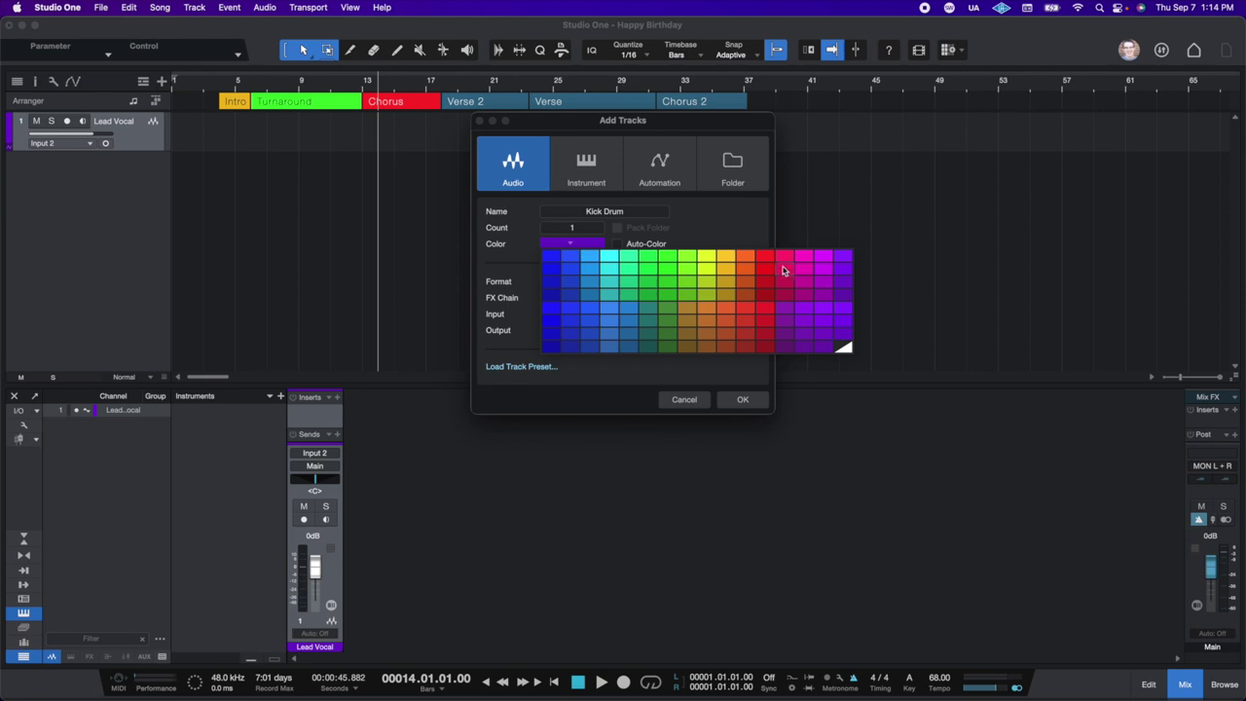
pyautogui.click(769, 260)
pyautogui.click(636, 282)
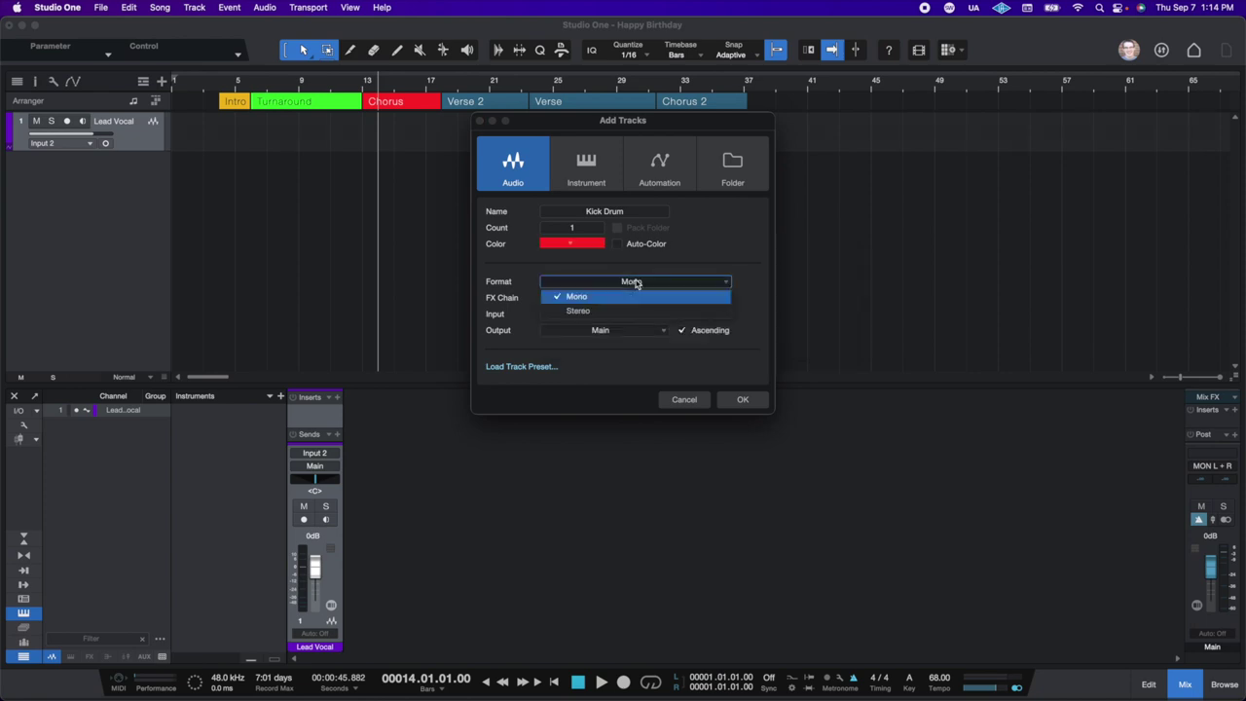
pyautogui.click(631, 296)
pyautogui.click(620, 317)
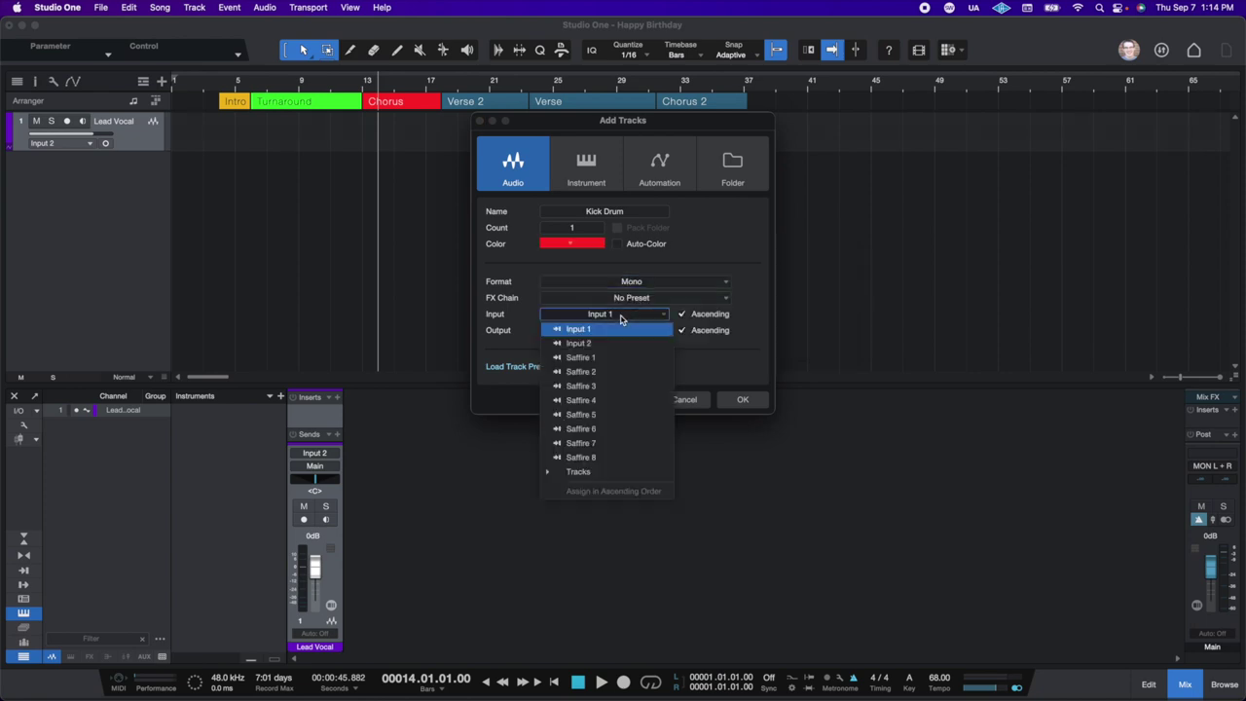
pyautogui.click(601, 359)
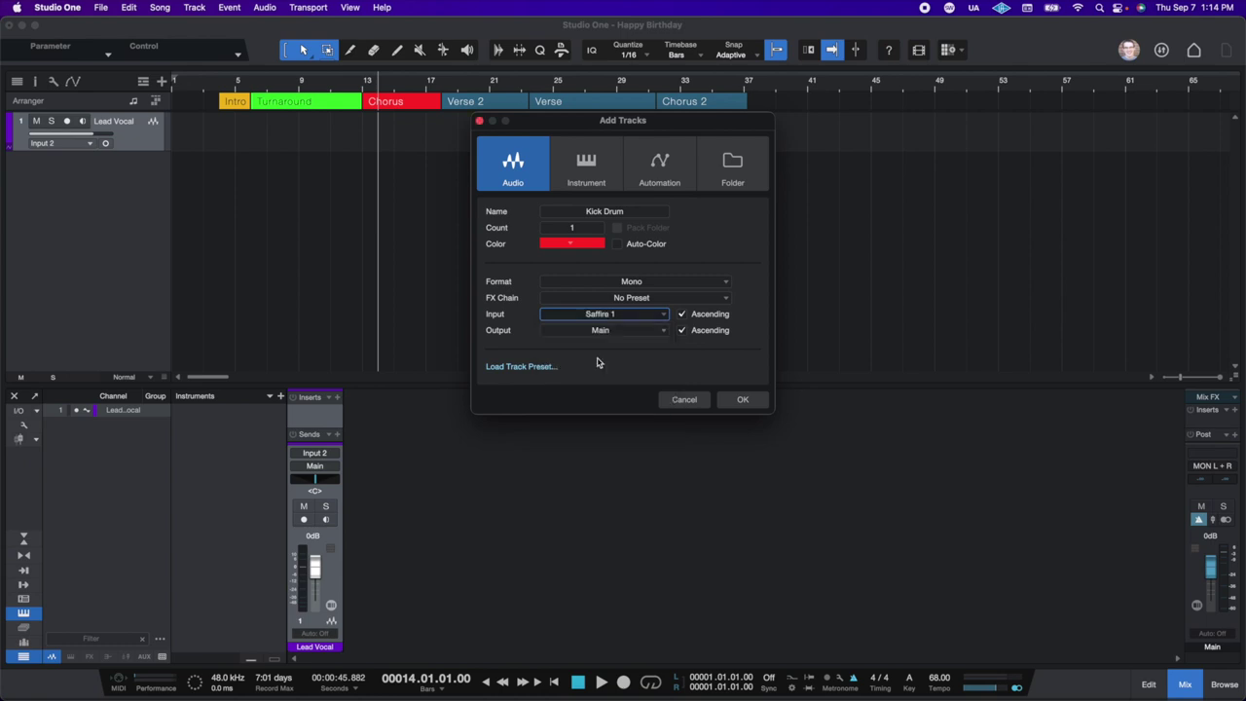
pyautogui.click(743, 400)
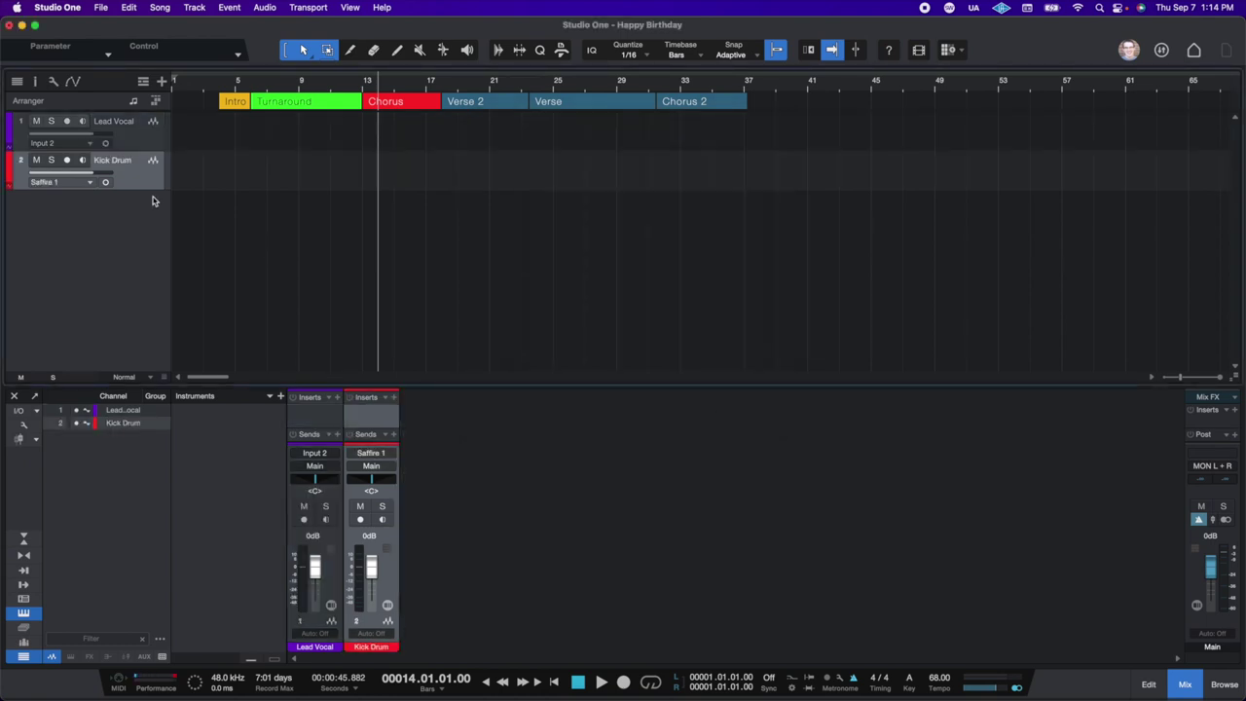
# - Widen the track list next to the arrangement area
pyautogui.click(139, 143)
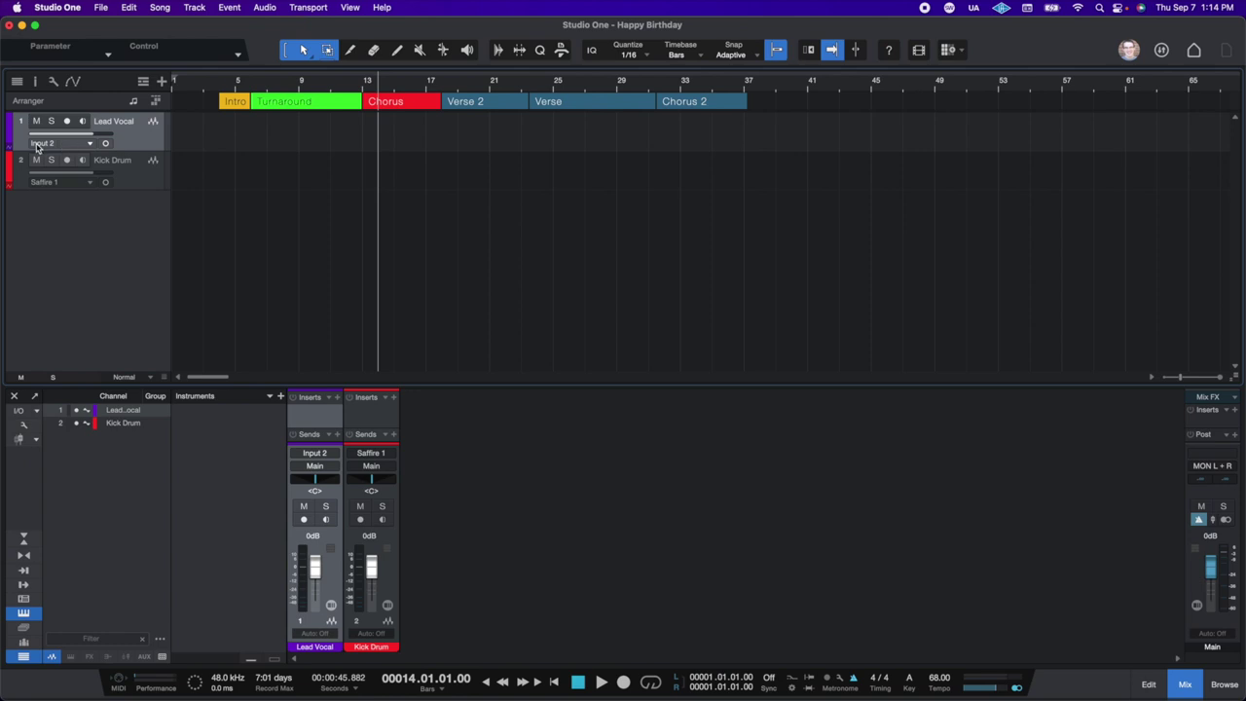
pyautogui.click(104, 171)
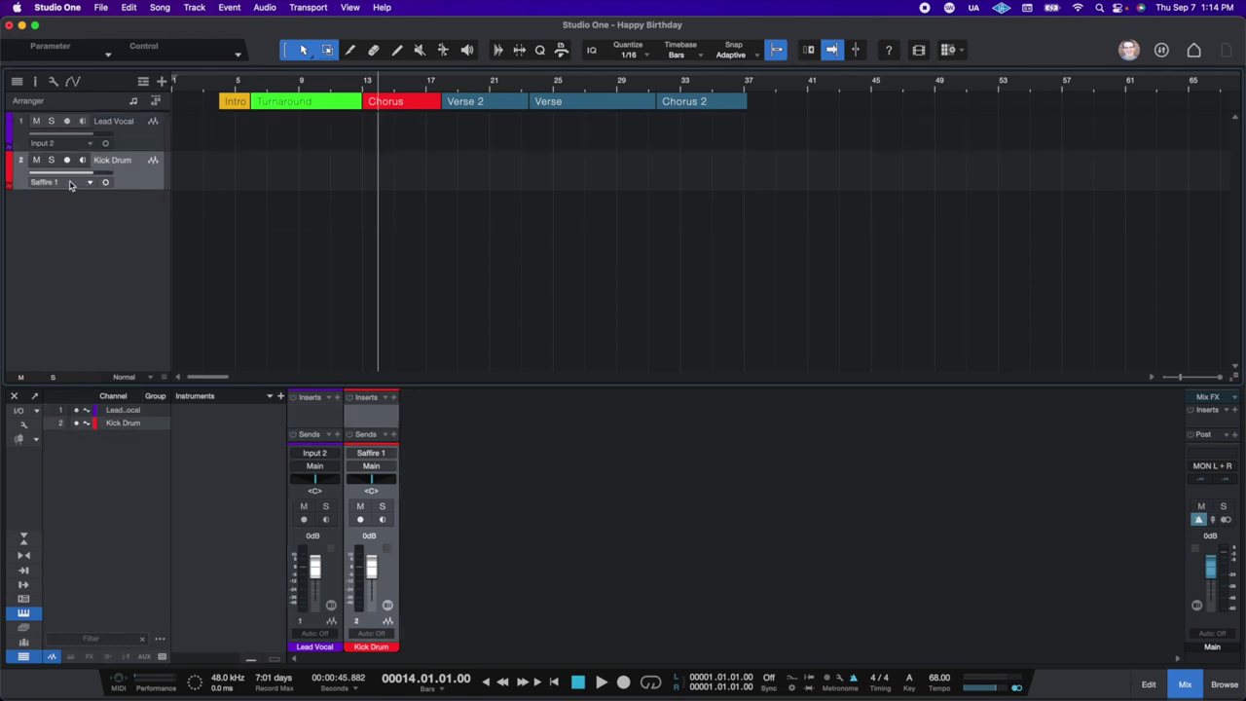
pyautogui.moveTo(171, 185); pyautogui.dragTo(217, 185)
# - Add six magenta mono tracks named Background Vocal below Lead Vocal, packed in a folder, with Input 1 as the source for all
pyautogui.click(199, 141)
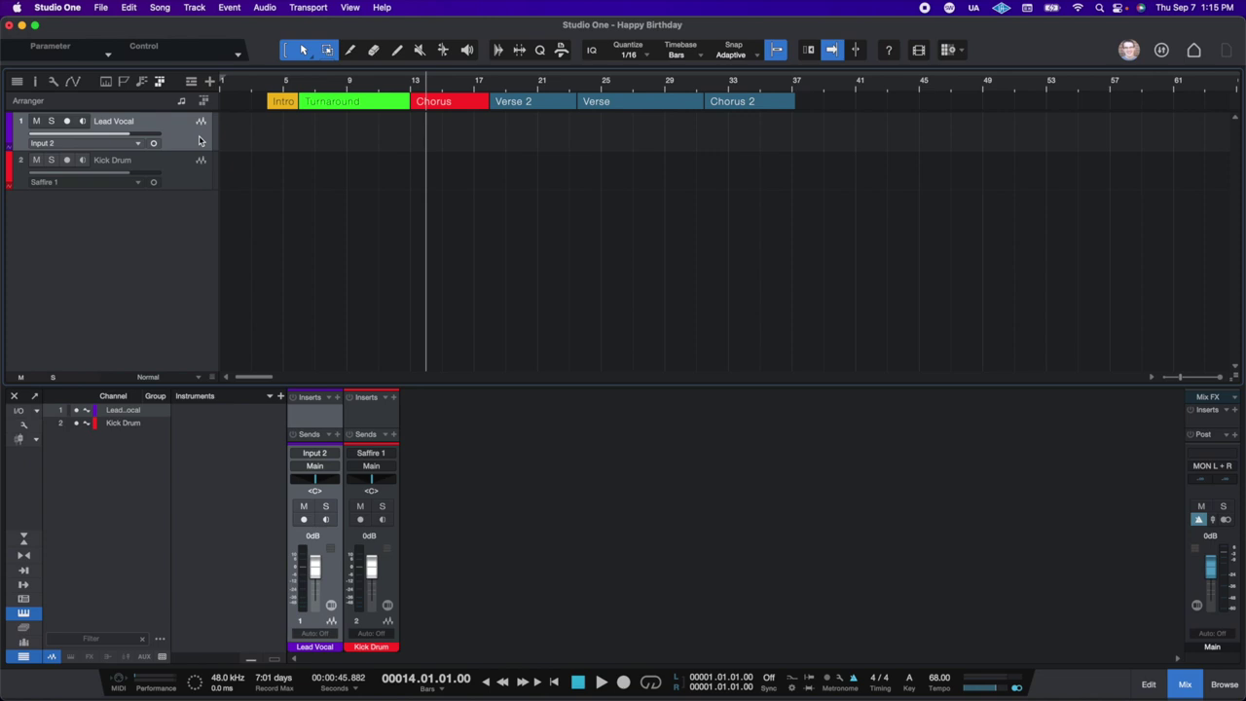
pyautogui.press('t')
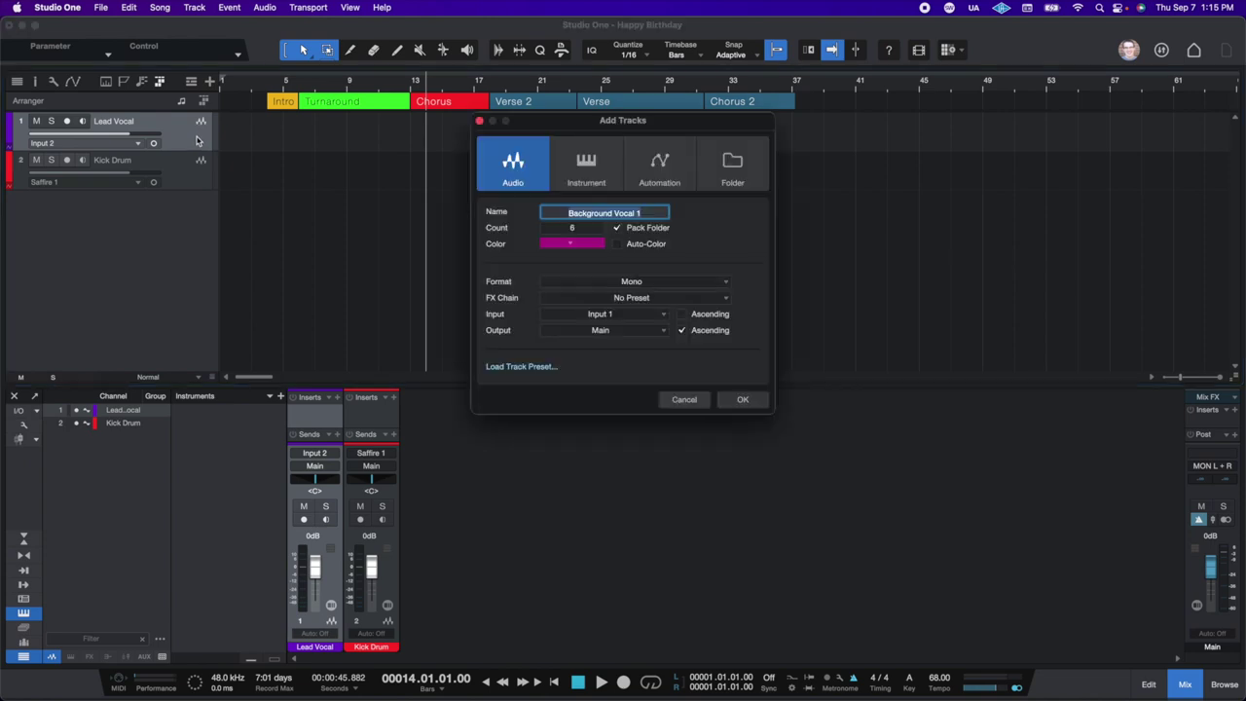
pyautogui.write('Background Vocal')
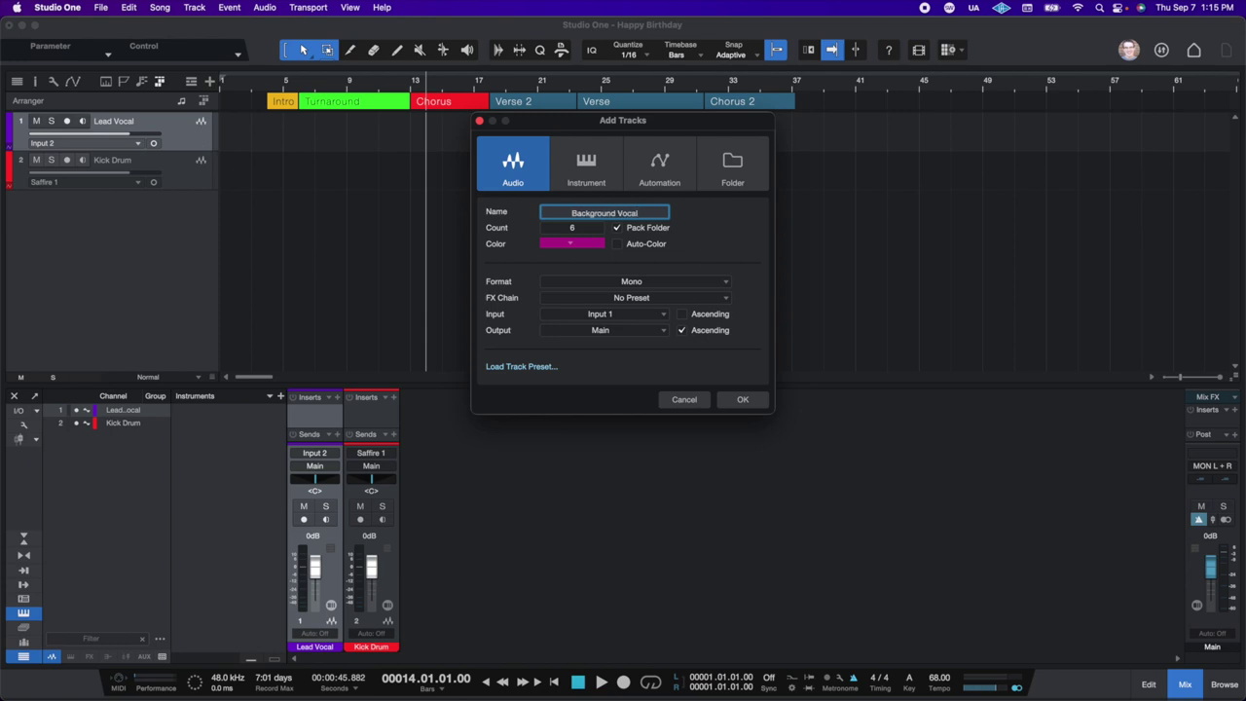
pyautogui.click(585, 231)
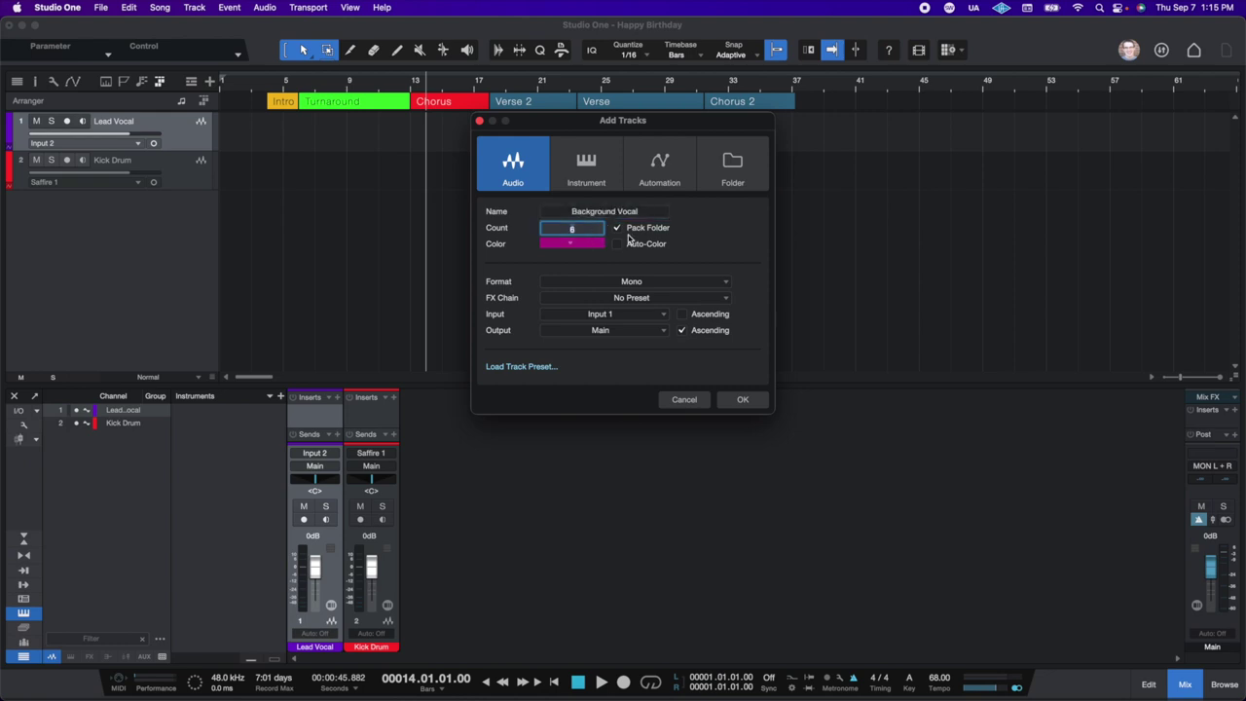
pyautogui.press('Return')
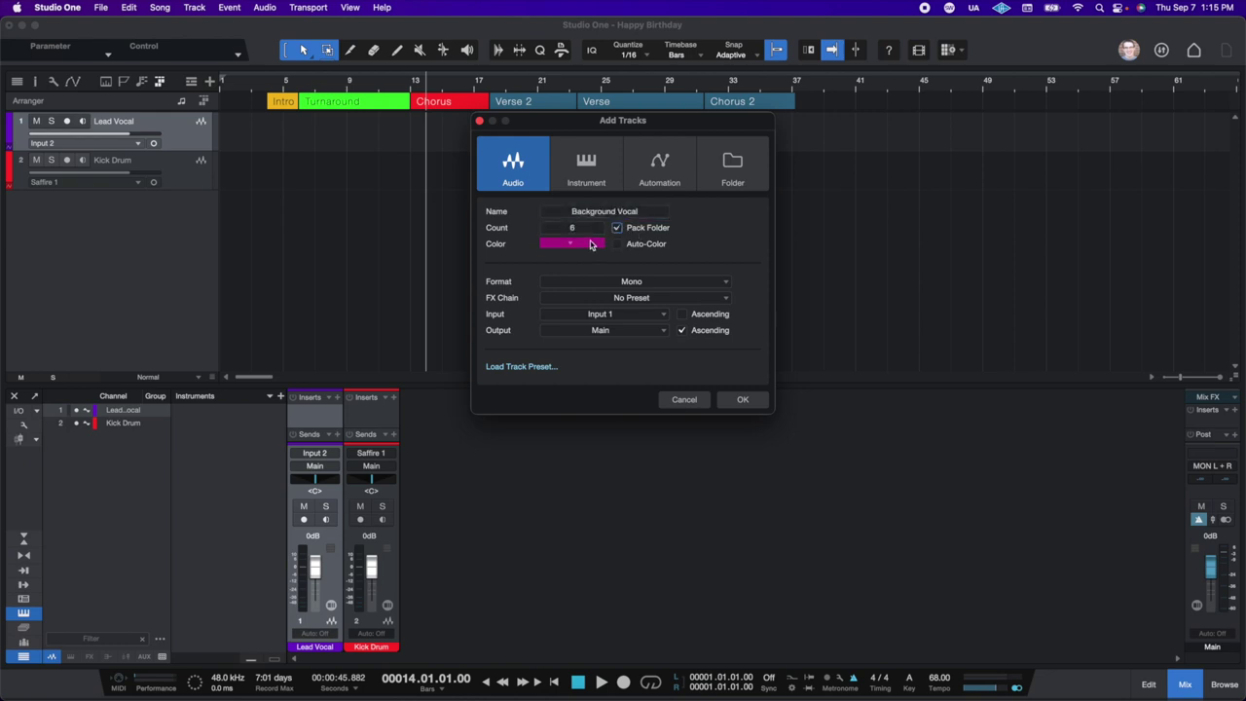
pyautogui.click(592, 244)
pyautogui.click(800, 293)
pyautogui.click(628, 313)
pyautogui.click(623, 333)
pyautogui.click(741, 400)
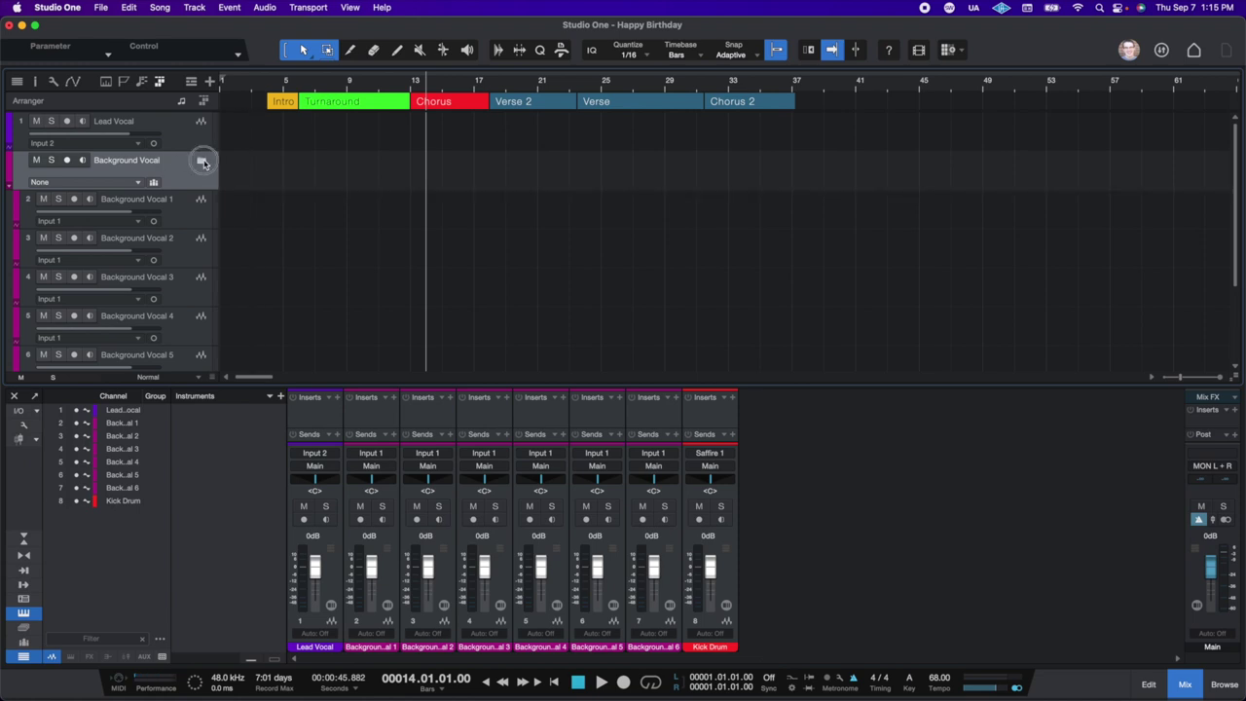
# - Select all six Background Vocal tracks inside their folder, and collapse the folder
pyautogui.click(202, 161)
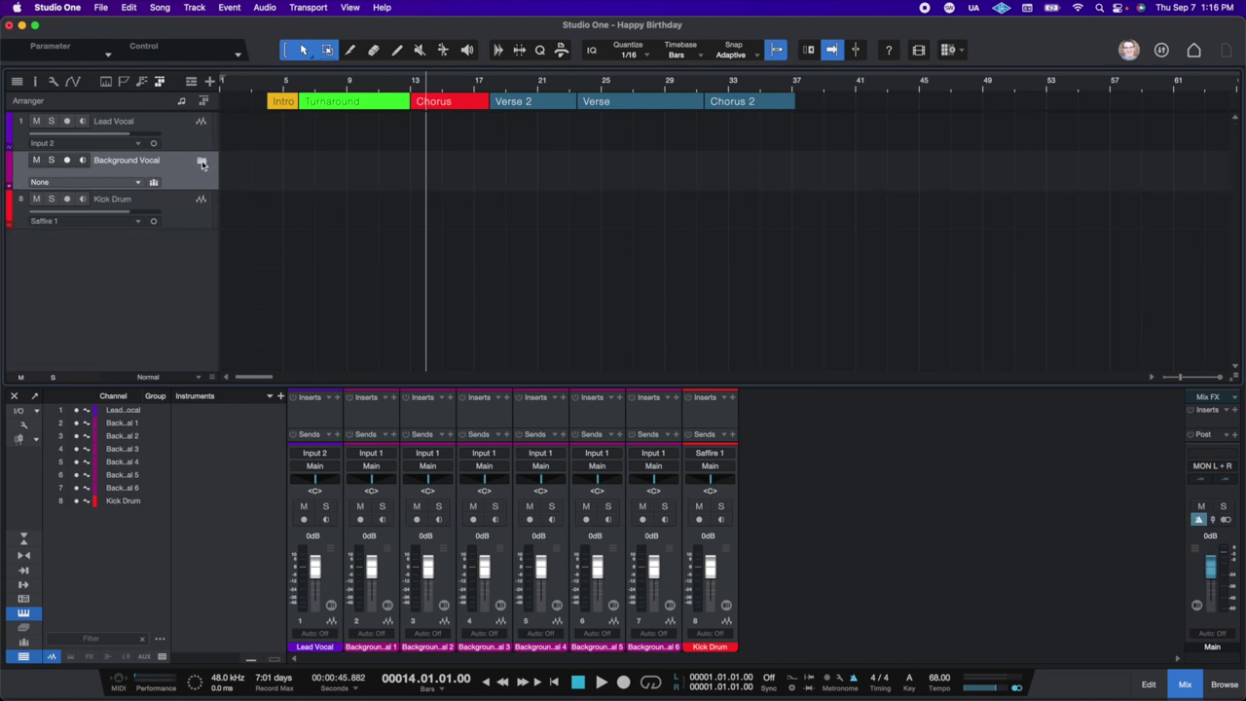
pyautogui.click(202, 163)
pyautogui.scroll(-3, 190, 200)
pyautogui.scroll(-2, 188, 243)
pyautogui.click(188, 306)
pyautogui.scroll(3, 185, 260)
pyautogui.scroll(2, 185, 260)
pyautogui.keyDown('shift'); pyautogui.click(182, 208); pyautogui.keyUp('shift')
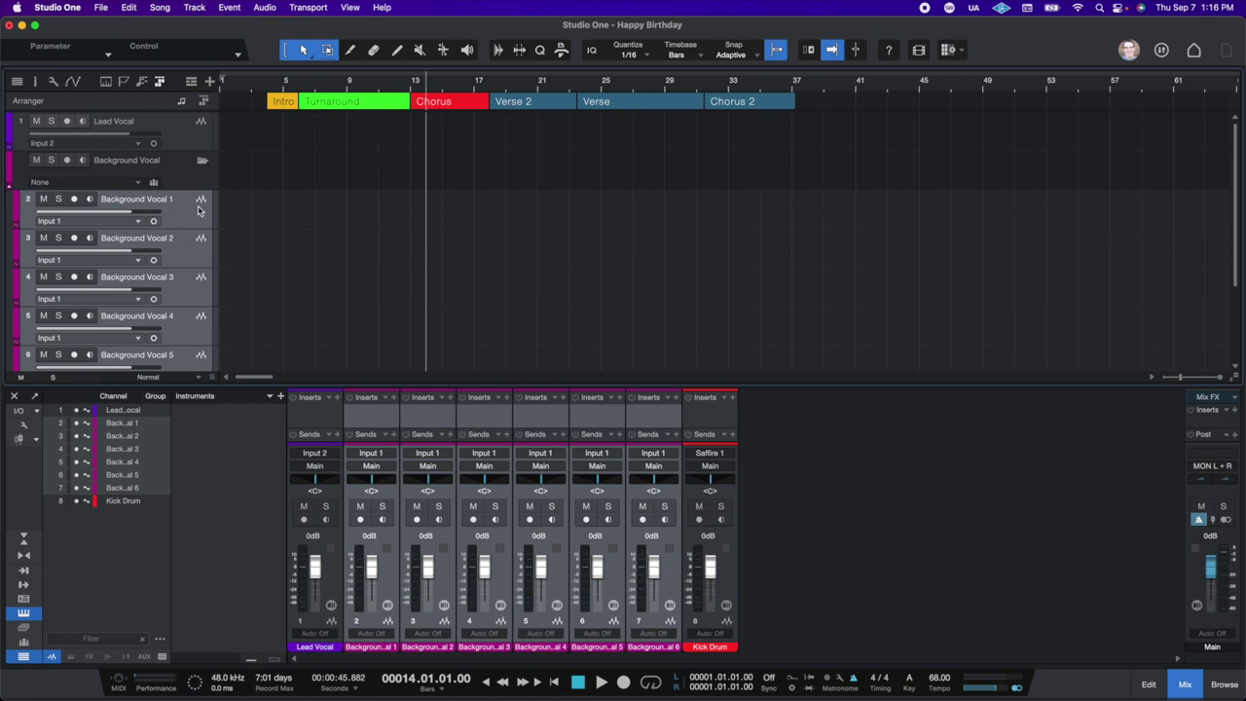
pyautogui.click(201, 167)
pyautogui.click(201, 163)
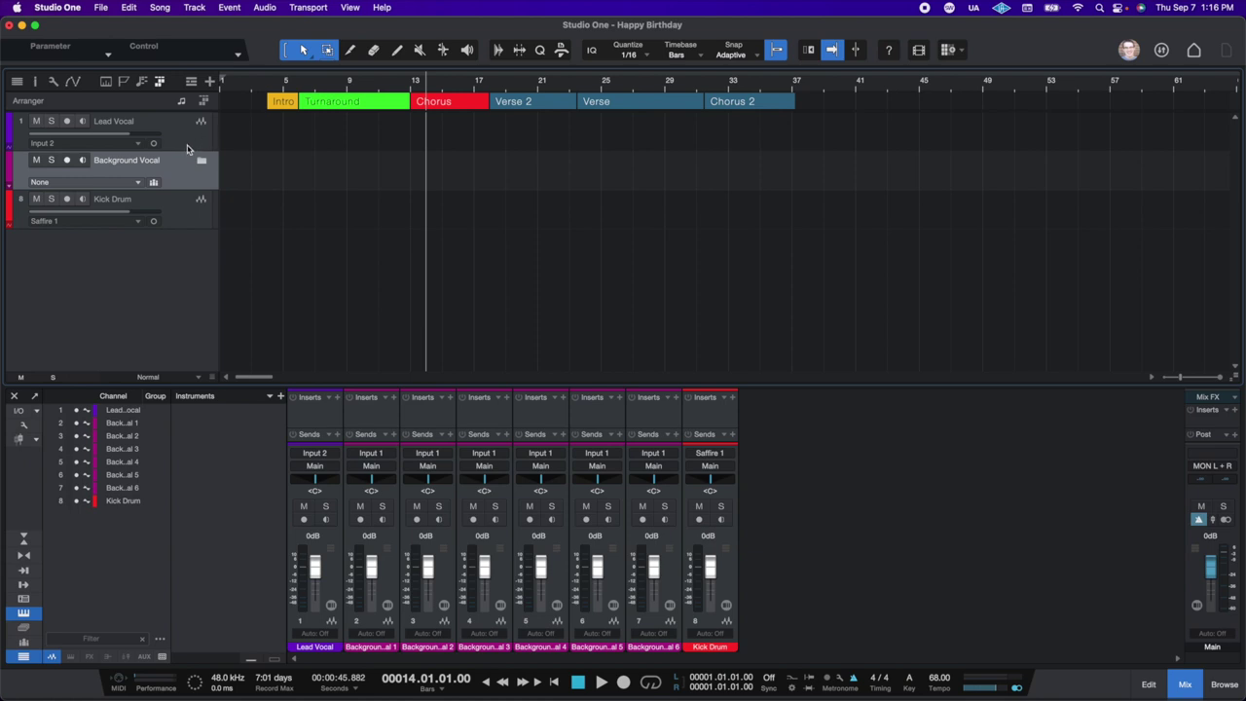
# - Add two yellow mono audio tracks named Acoustic Guitar with Input 1 as the source for both and no folder
pyautogui.click(209, 81)
pyautogui.write('Acoustic Guitar')
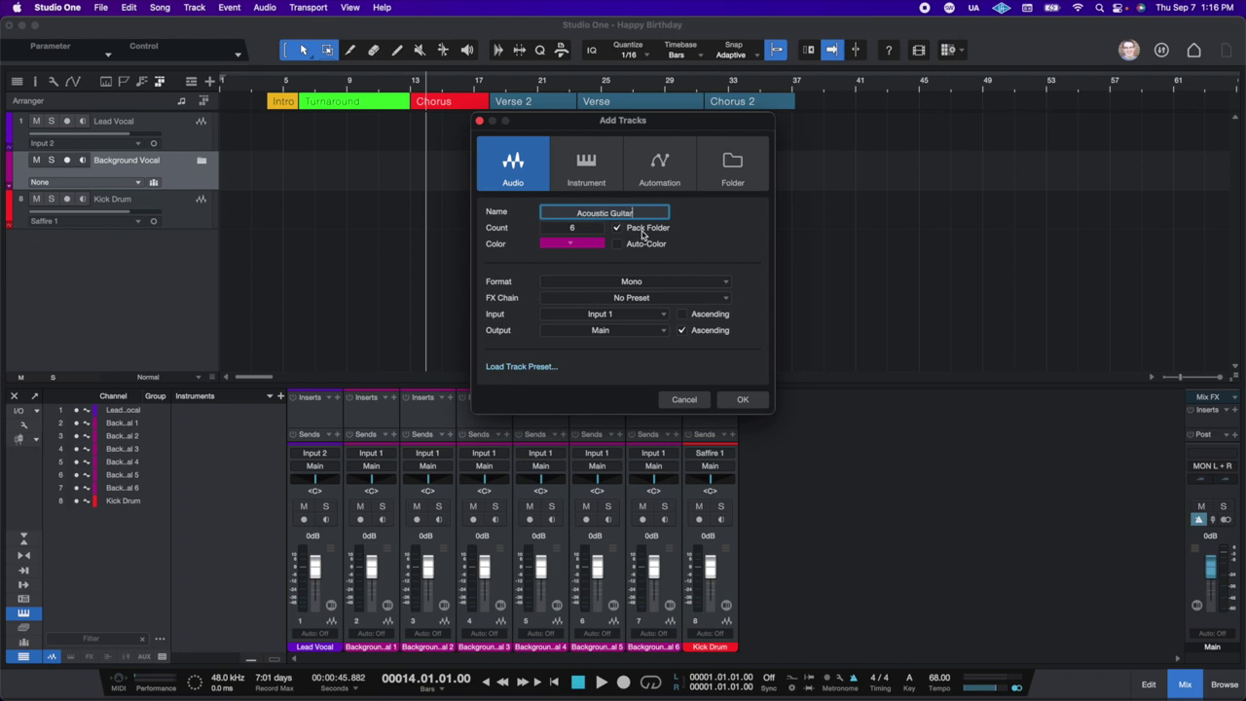
pyautogui.doubleClick(572, 228)
pyautogui.write('1')
pyautogui.click(584, 245)
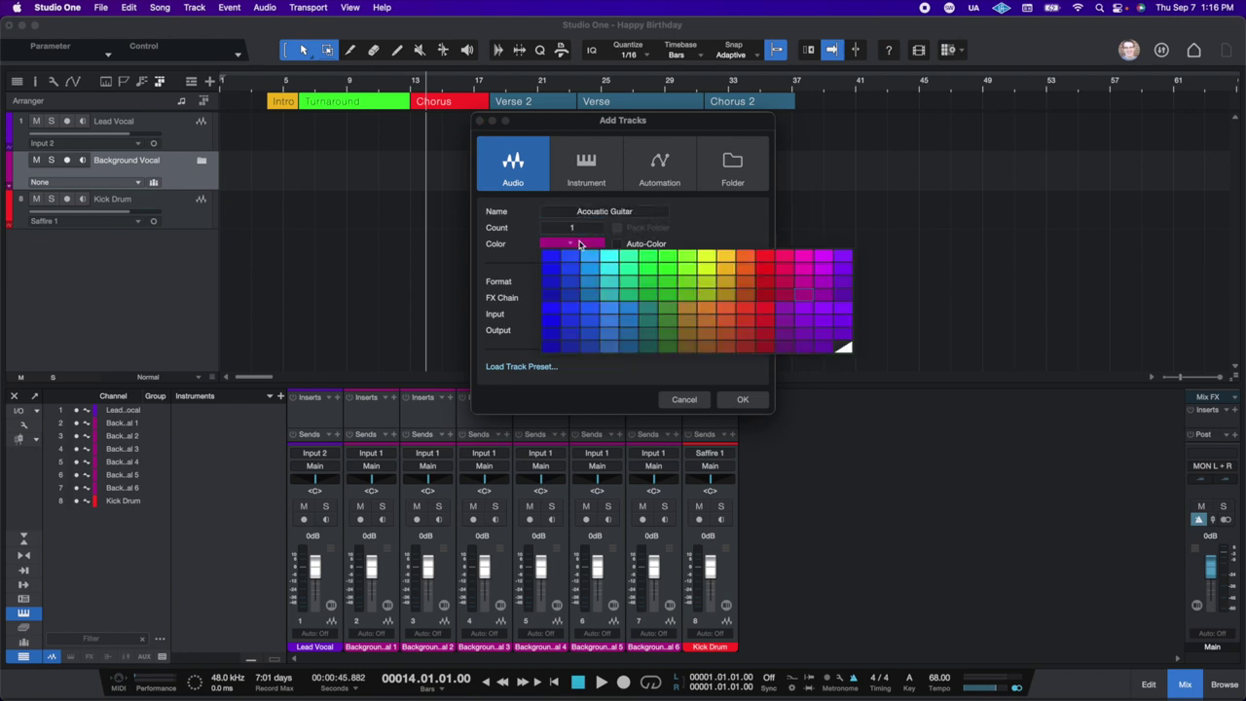
pyautogui.click(664, 253)
pyautogui.click(603, 231)
pyautogui.write('2')
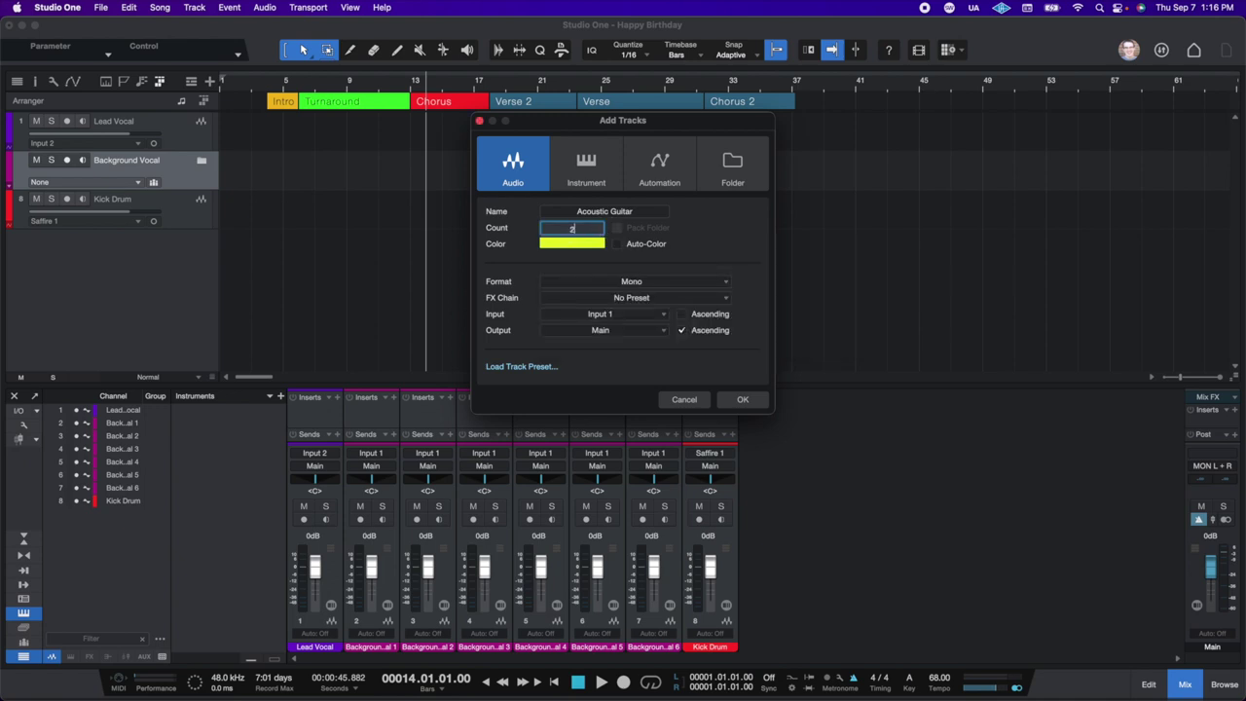
pyautogui.press('Return')
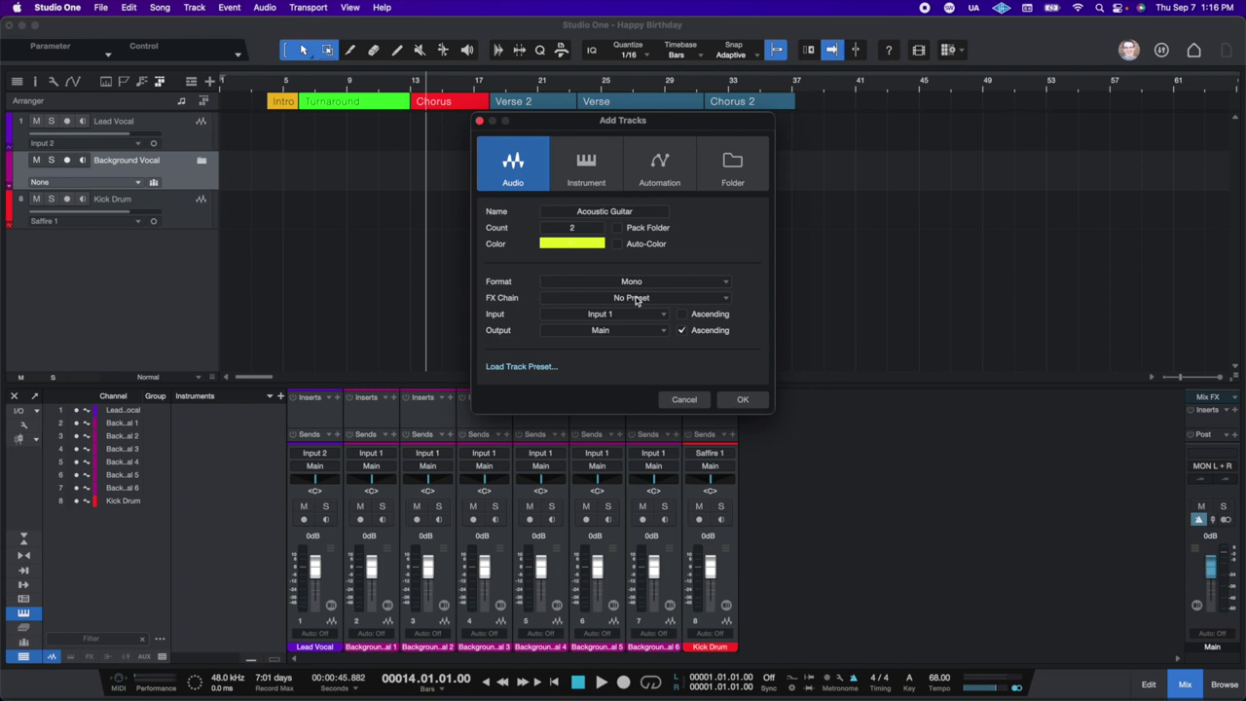
pyautogui.click(741, 399)
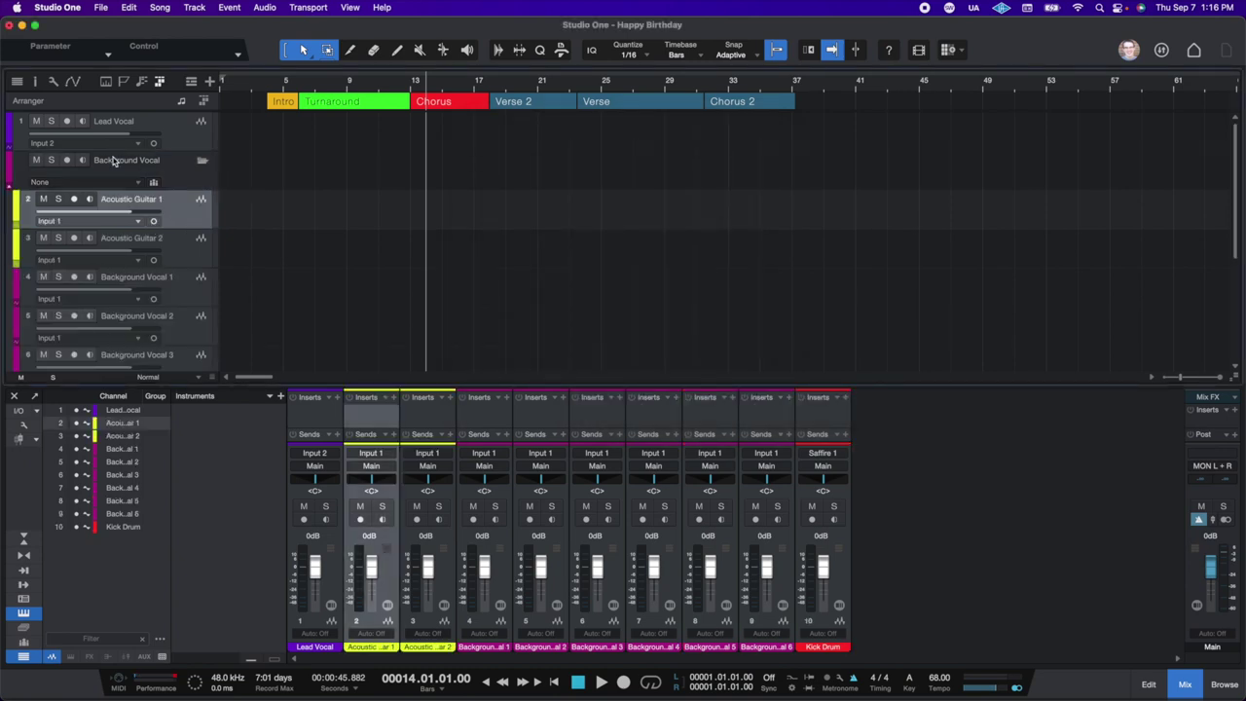
# - Move both Acoustic Guitar tracks out of the Background Vocal folder to just below Lead Vocal, and collapse that folder
pyautogui.keyDown('shift'); pyautogui.click(181, 239); pyautogui.keyUp('shift')
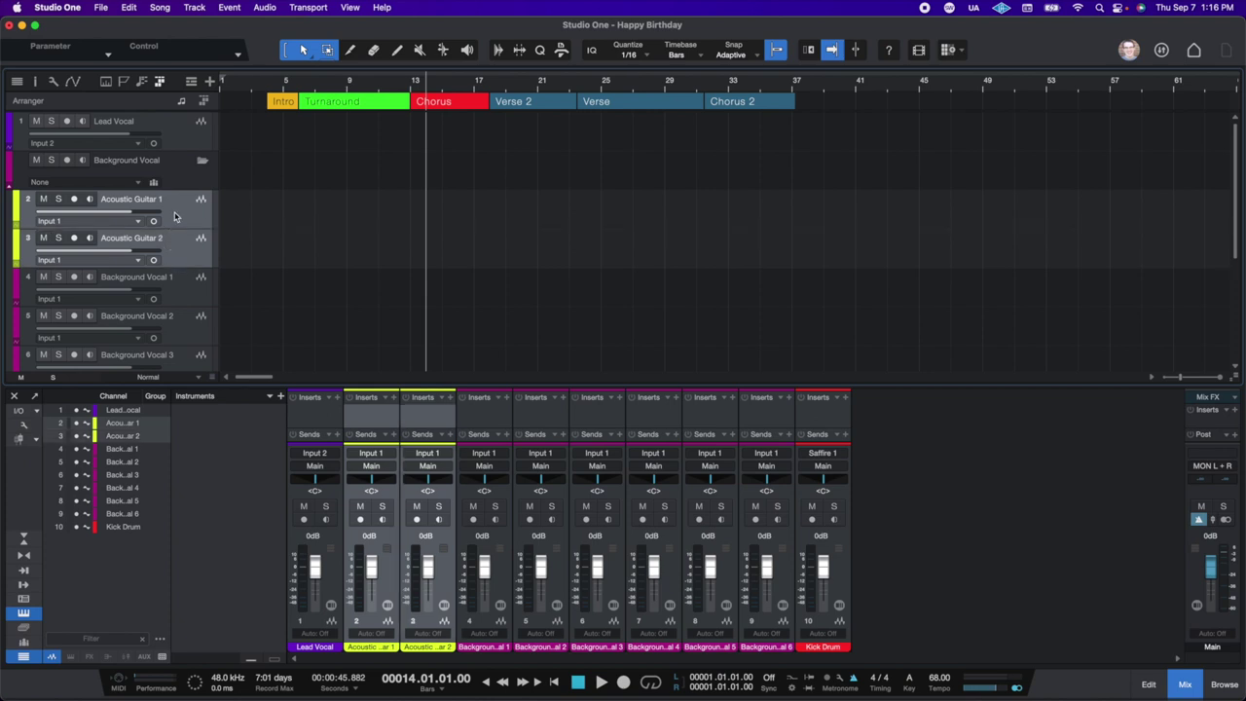
pyautogui.moveTo(184, 214); pyautogui.dragTo(165, 160)
pyautogui.click(201, 237)
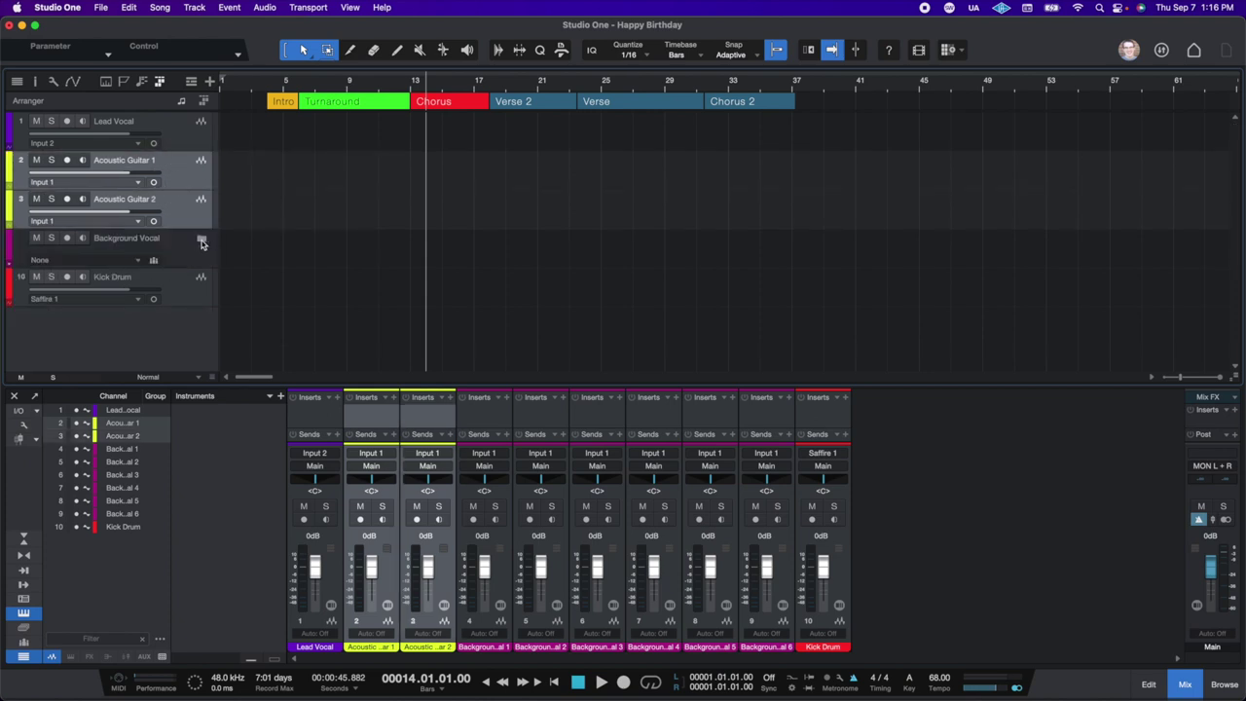
# - Pack Acoustic Guitar 1 and Acoustic Guitar 2 into a folder named Acoustics
pyautogui.click(192, 210)
pyautogui.click(178, 172)
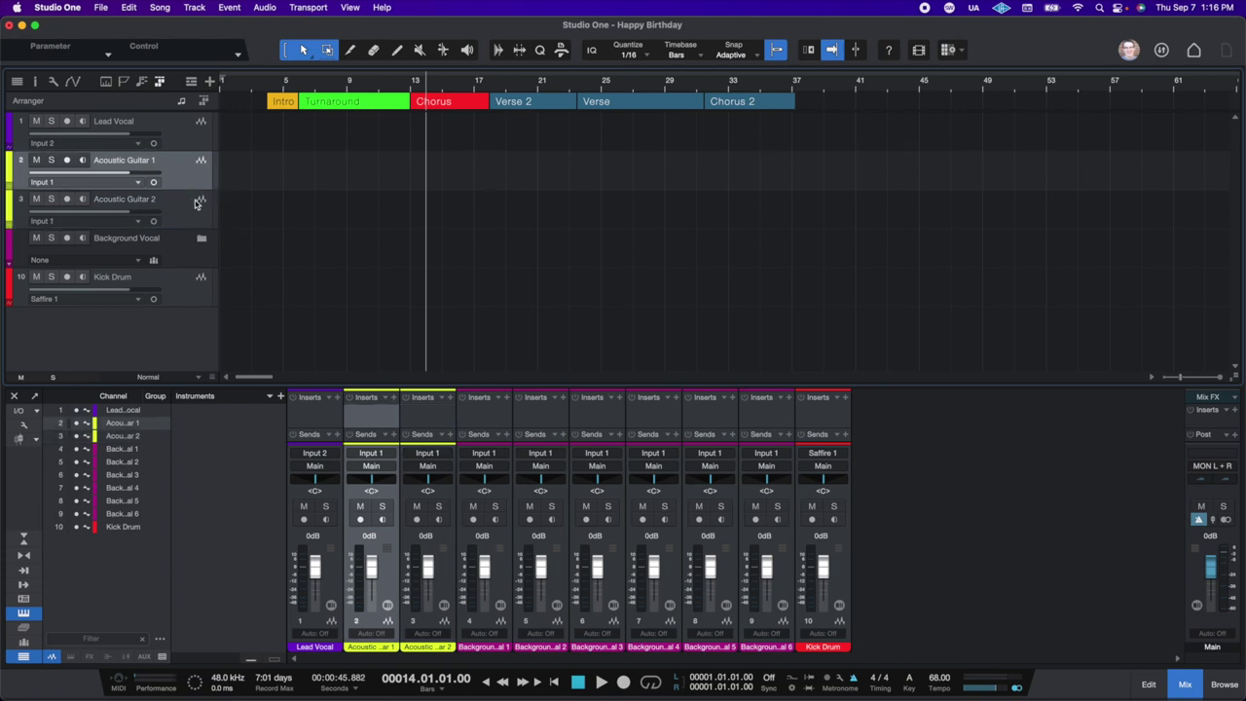
pyautogui.keyDown('shift'); pyautogui.click(194, 206); pyautogui.keyUp('shift')
pyautogui.rightClick(185, 181)
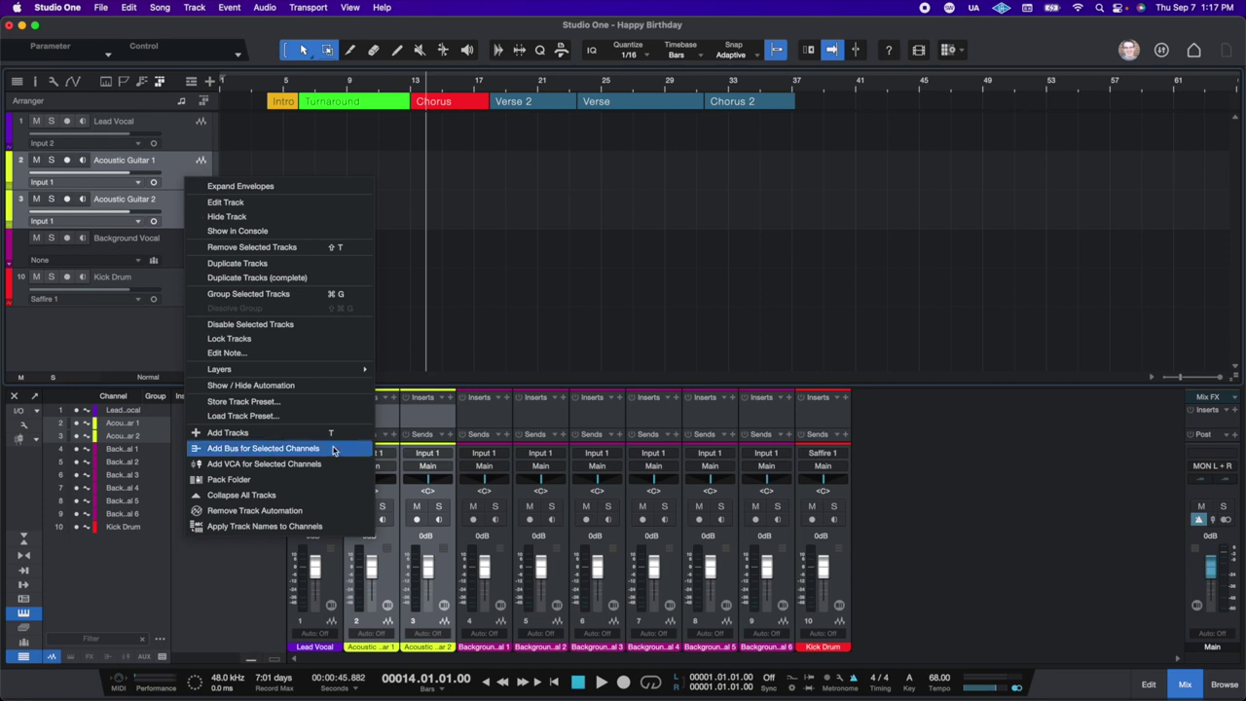
pyautogui.click(272, 483)
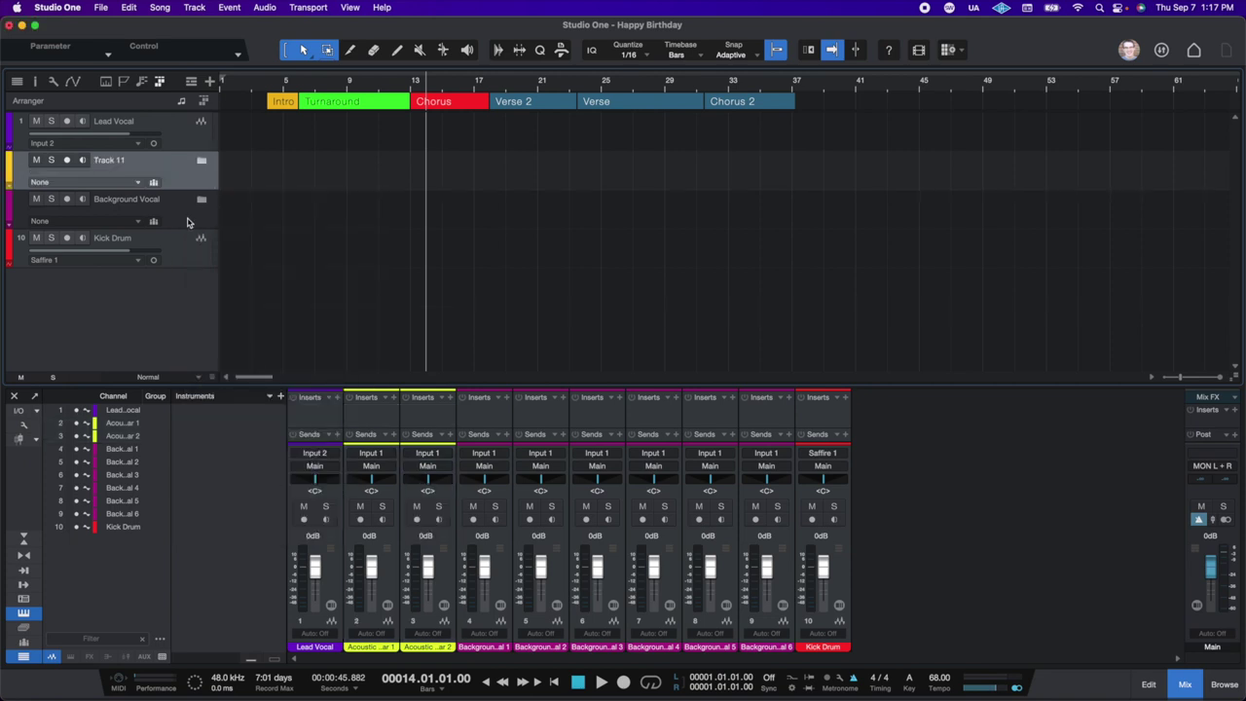
pyautogui.doubleClick(113, 162)
pyautogui.write('Acous')
pyautogui.press('Return')
# - Expand and collapse the Acoustics and Background Vocal folders to check the tracks inside them
pyautogui.click(203, 160)
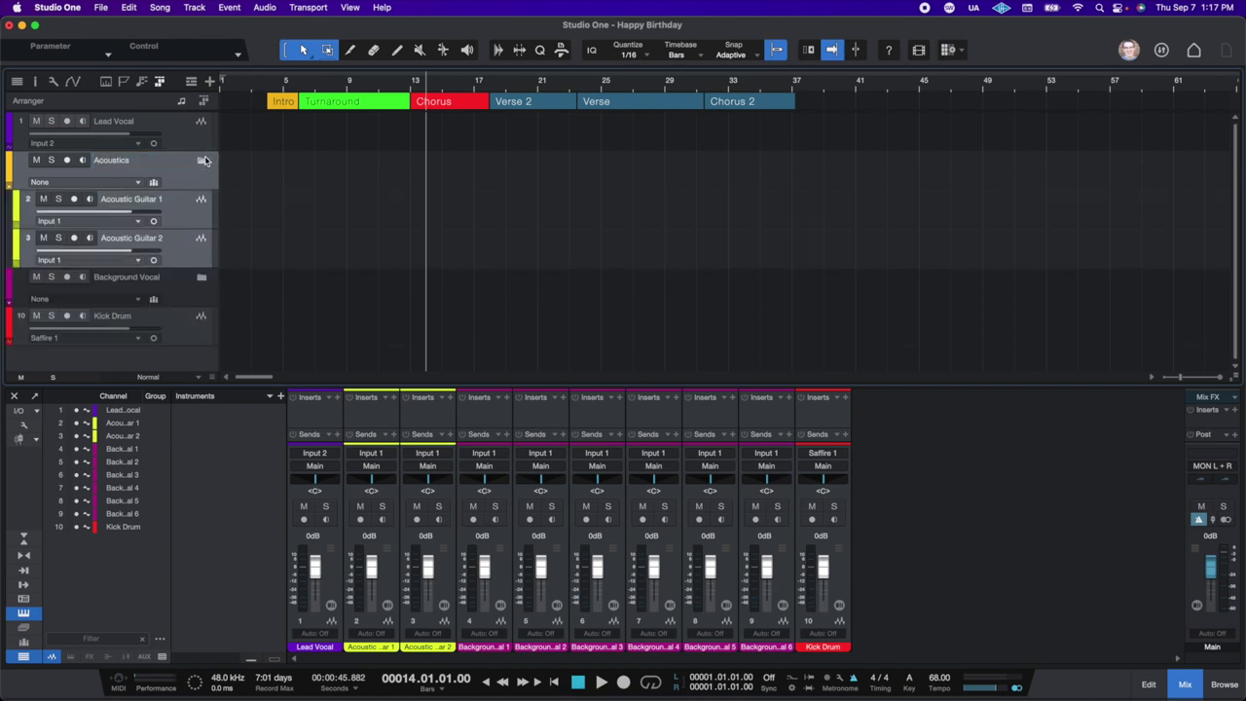
pyautogui.click(203, 160)
pyautogui.click(201, 199)
pyautogui.click(201, 198)
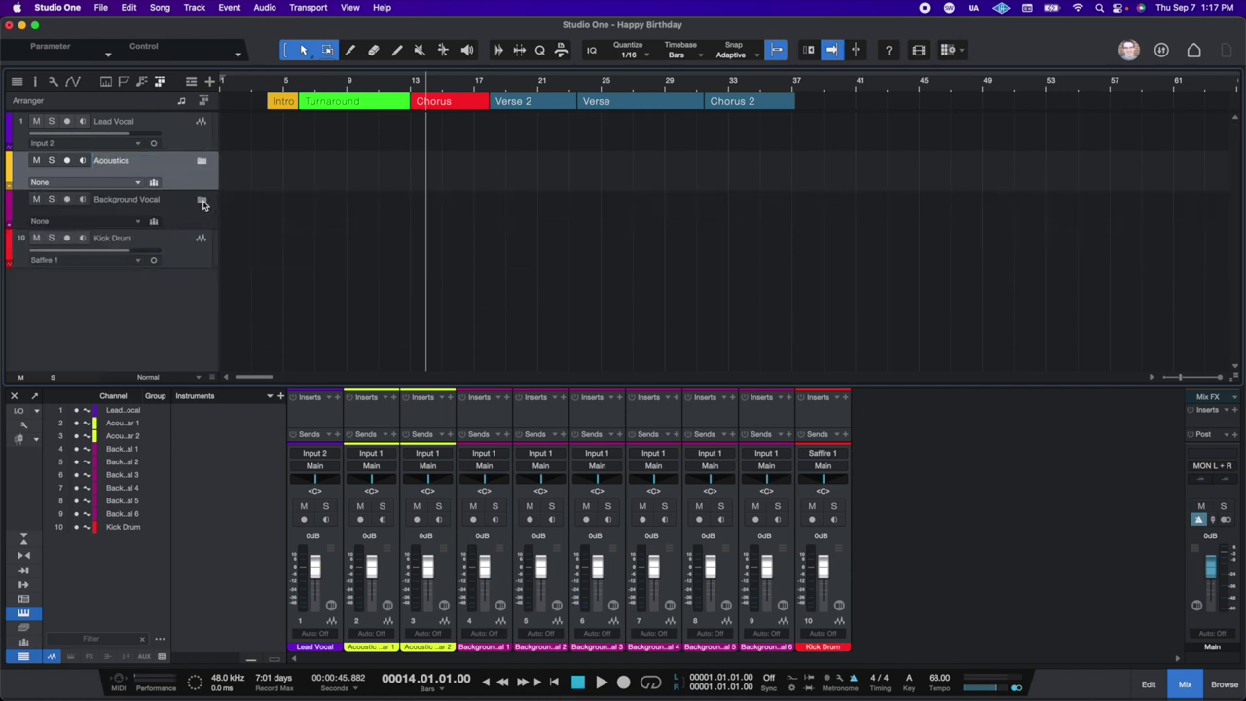
# - Add one red mono audio track named Snare below Kick Drum with Saffire 2 as its input
pyautogui.click(192, 239)
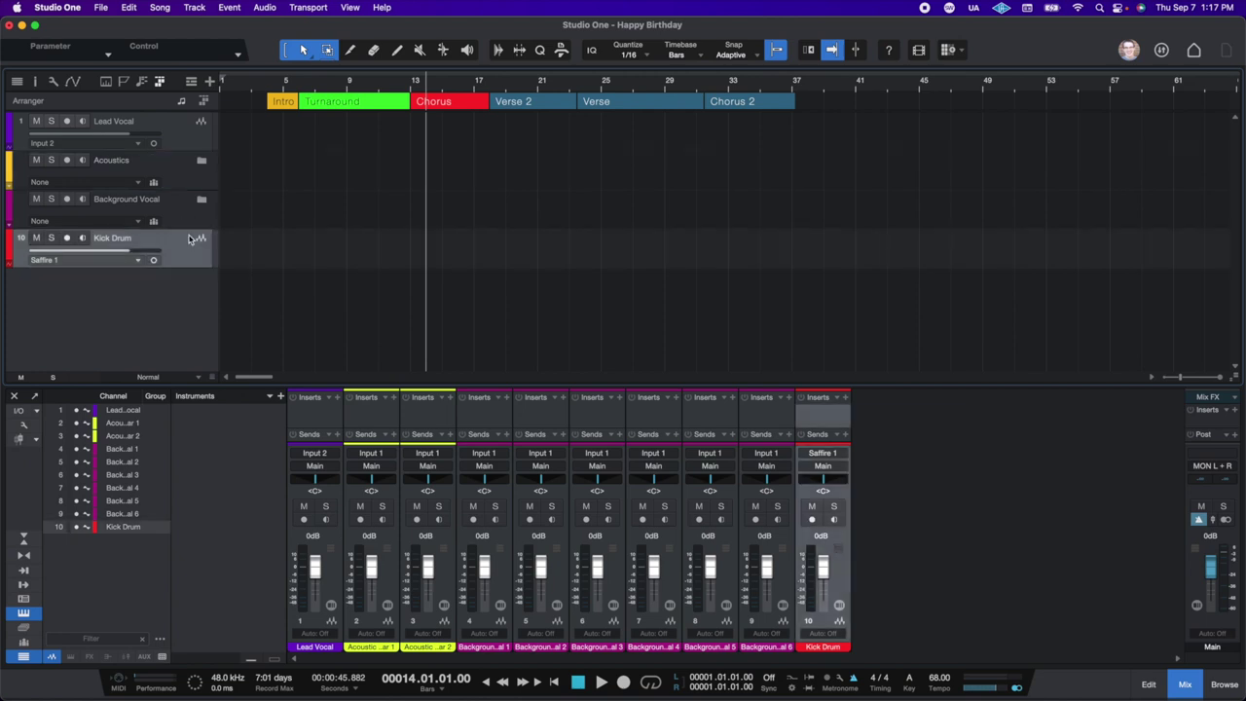
pyautogui.click(208, 82)
pyautogui.write('San')
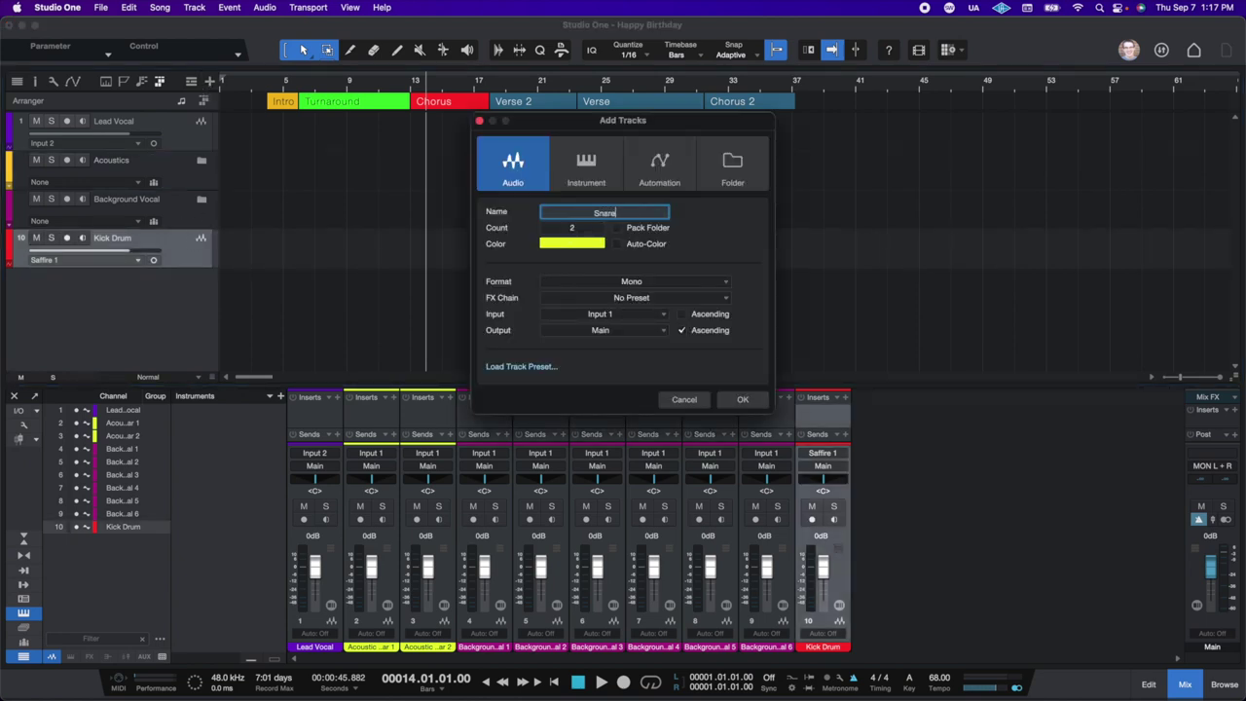
pyautogui.write('re')
pyautogui.click(571, 227)
pyautogui.write('1')
pyautogui.click(586, 243)
pyautogui.click(764, 281)
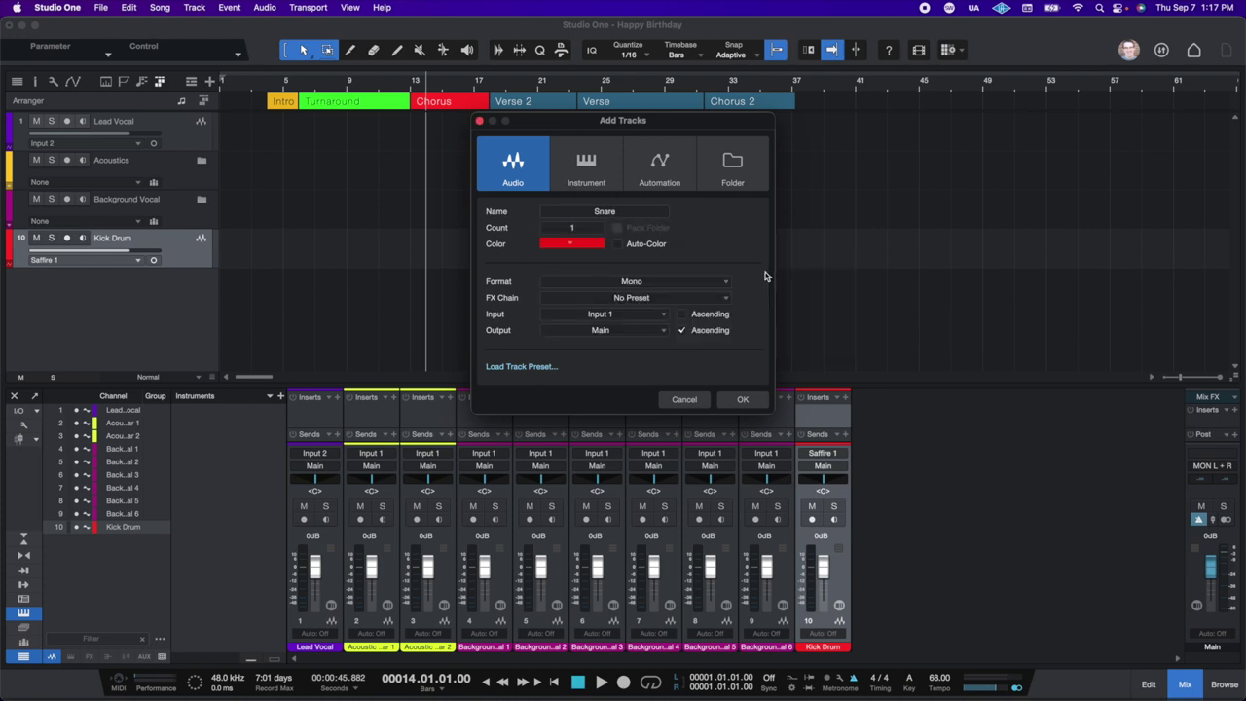
pyautogui.click(642, 318)
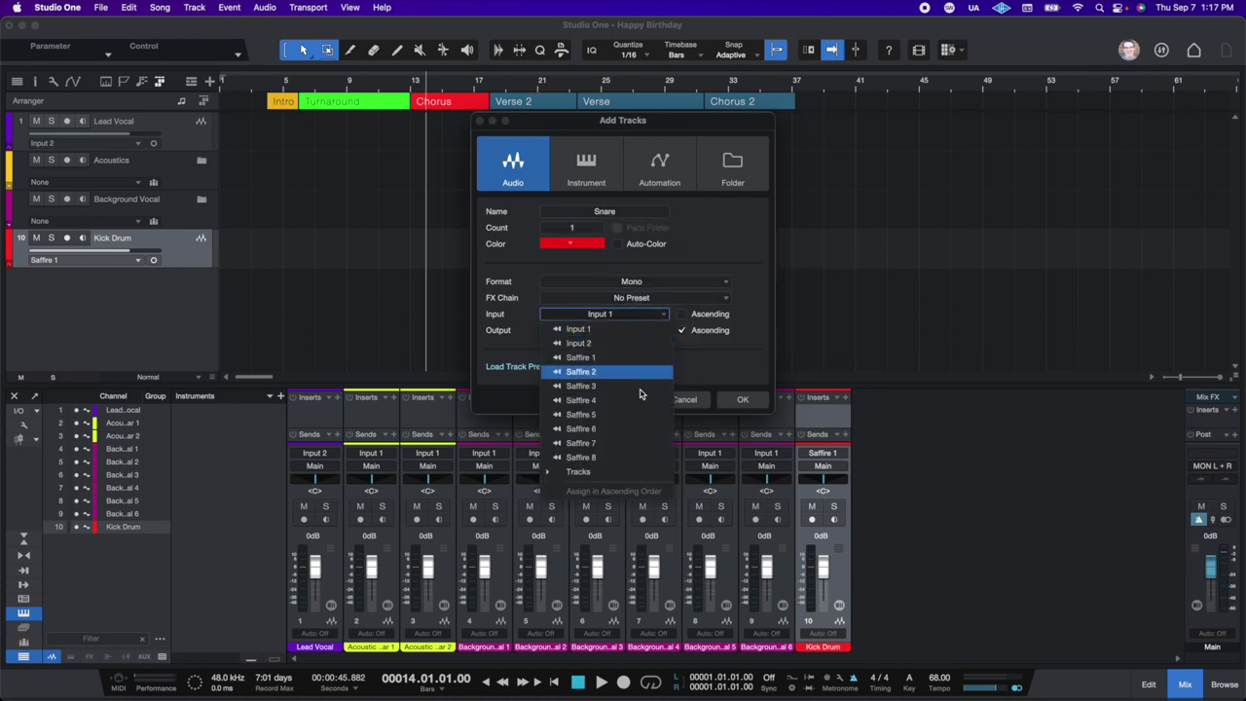
pyautogui.click(638, 371)
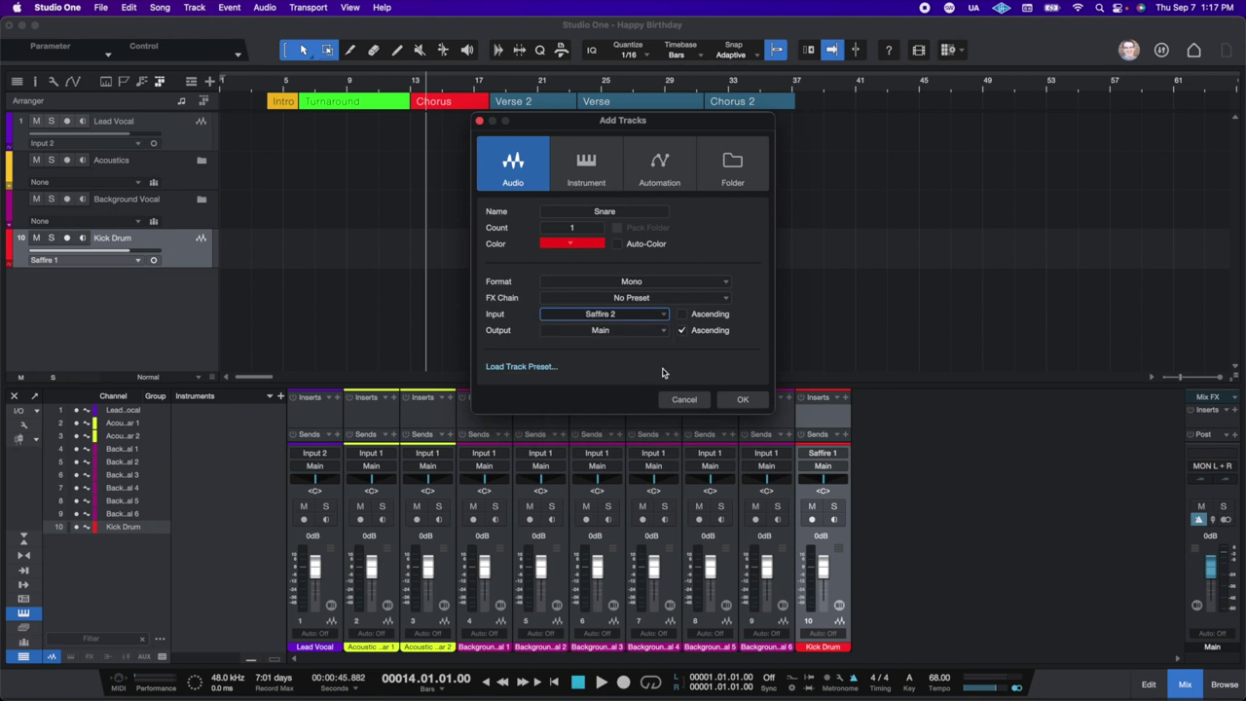
pyautogui.click(741, 399)
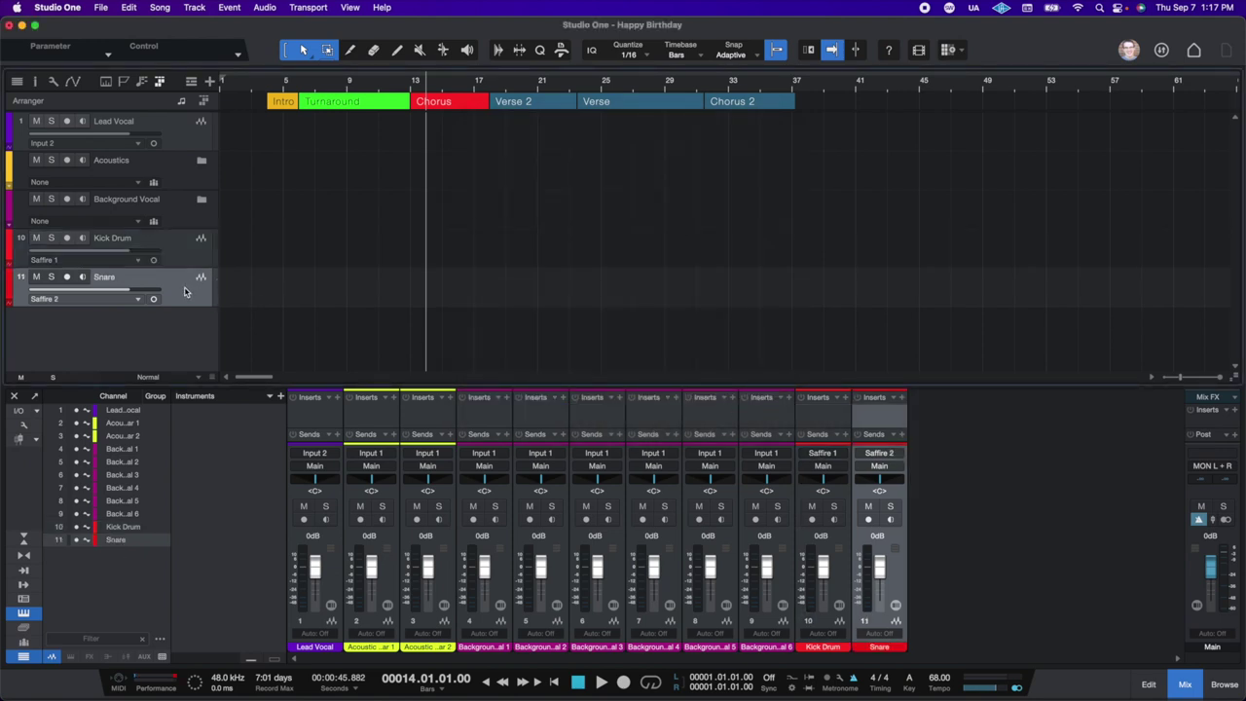
# - Duplicate the Snare track twice to get two more red drum tracks below it
pyautogui.rightClick(185, 290)
pyautogui.click(257, 369)
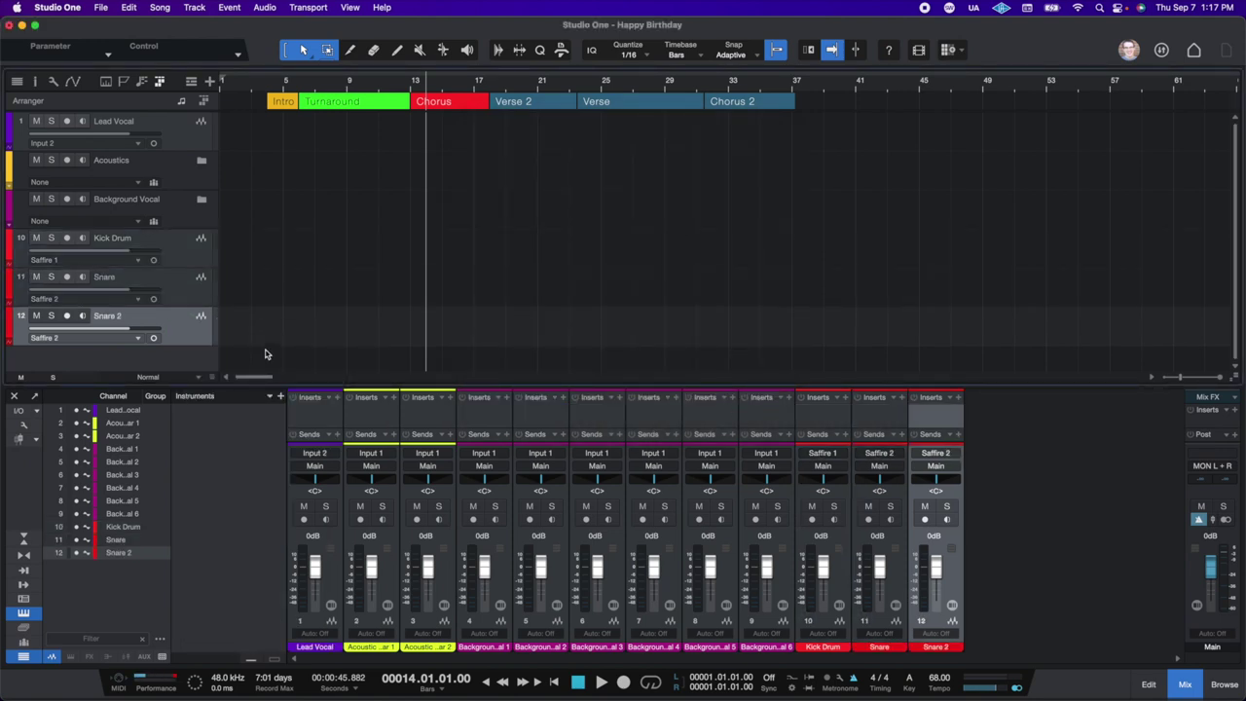
pyautogui.rightClick(173, 328)
pyautogui.click(244, 412)
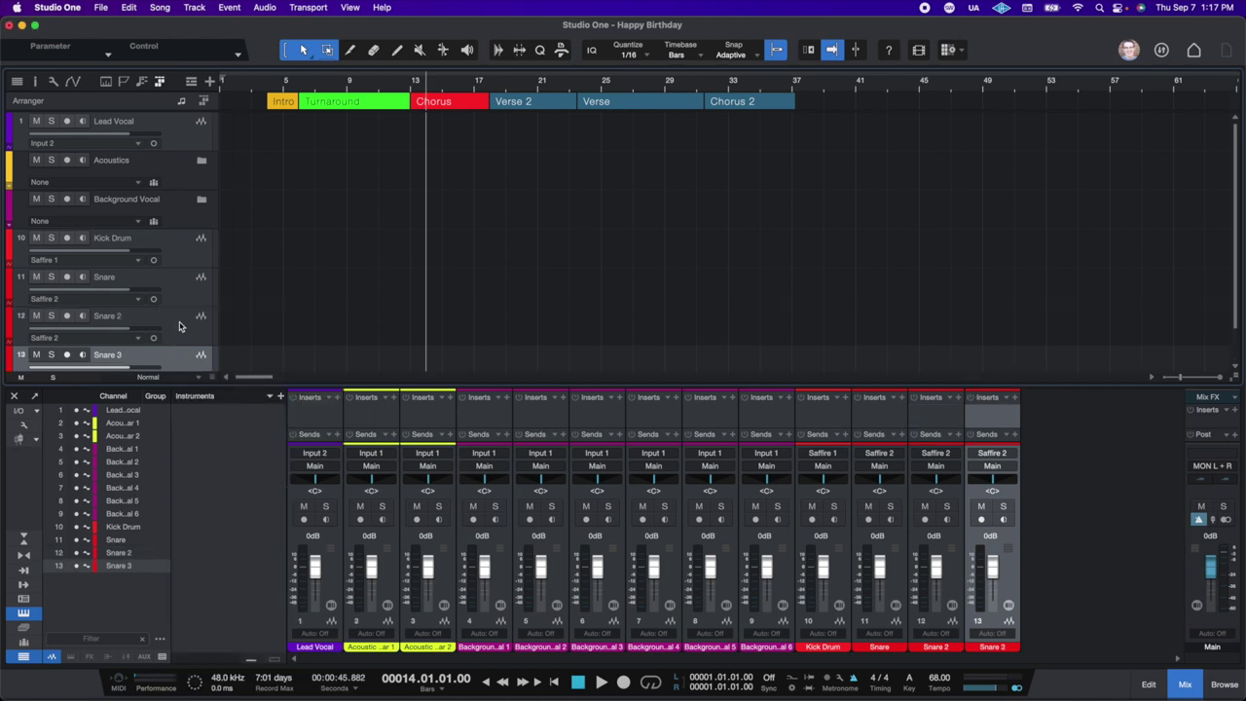
# - Rename the two duplicated snare tracks as Tom 1 and Tom 2
pyautogui.scroll(-1, 178, 326)
pyautogui.doubleClick(115, 302)
pyautogui.write('Tom 1')
pyautogui.press('Tab')
pyautogui.write('Tom')
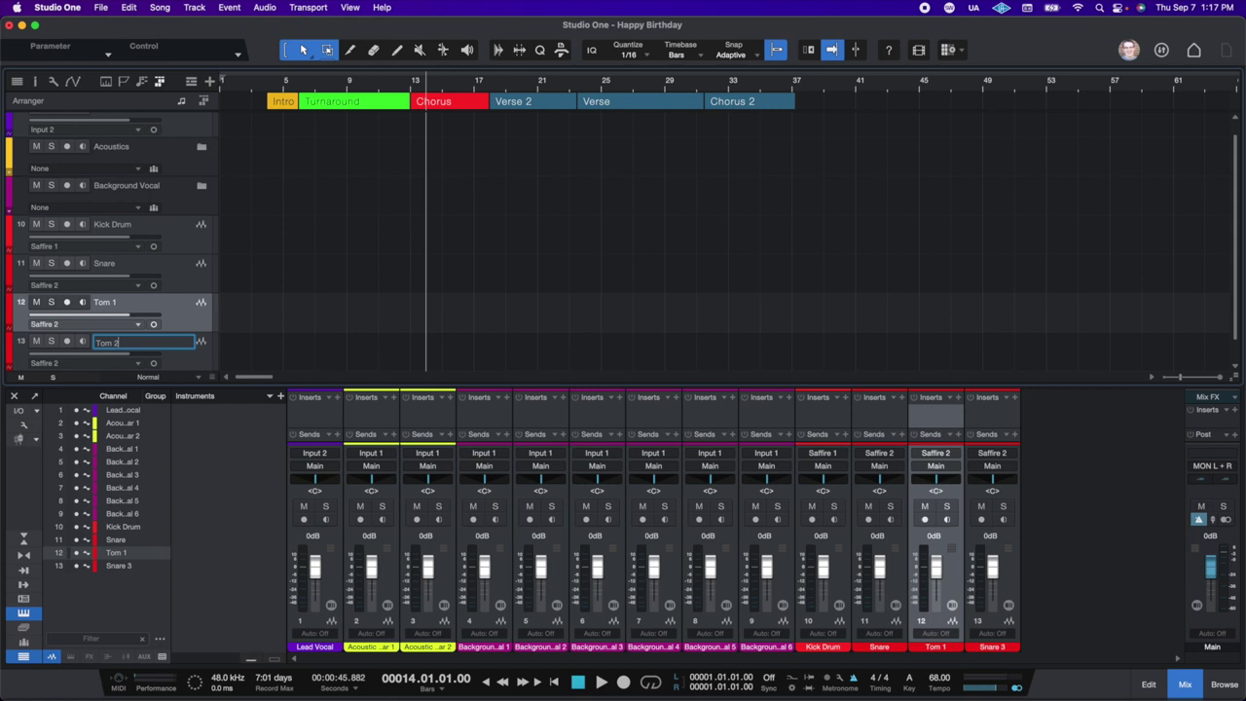
pyautogui.press('Return')
# - Set the record input of Tom 1 to Saffire 3 - ADAT 3 and of Tom 2 to Saffire 4 - ADAT 4
pyautogui.click(148, 323)
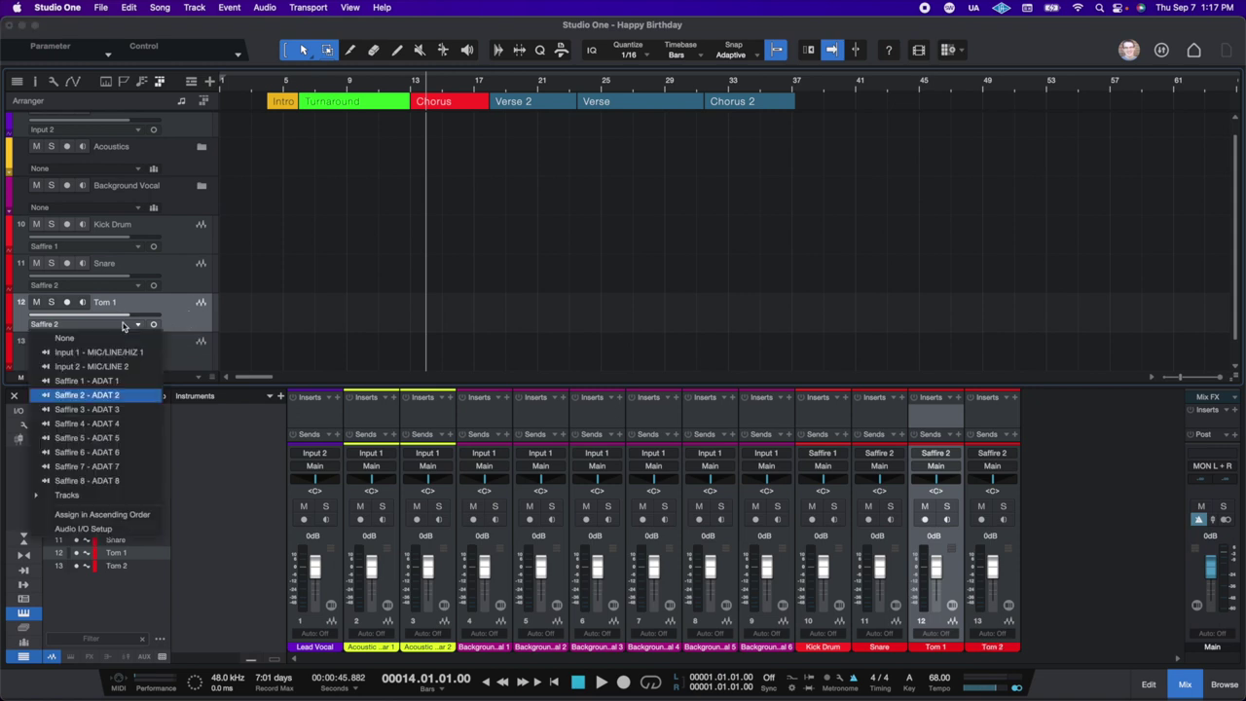
pyautogui.click(130, 410)
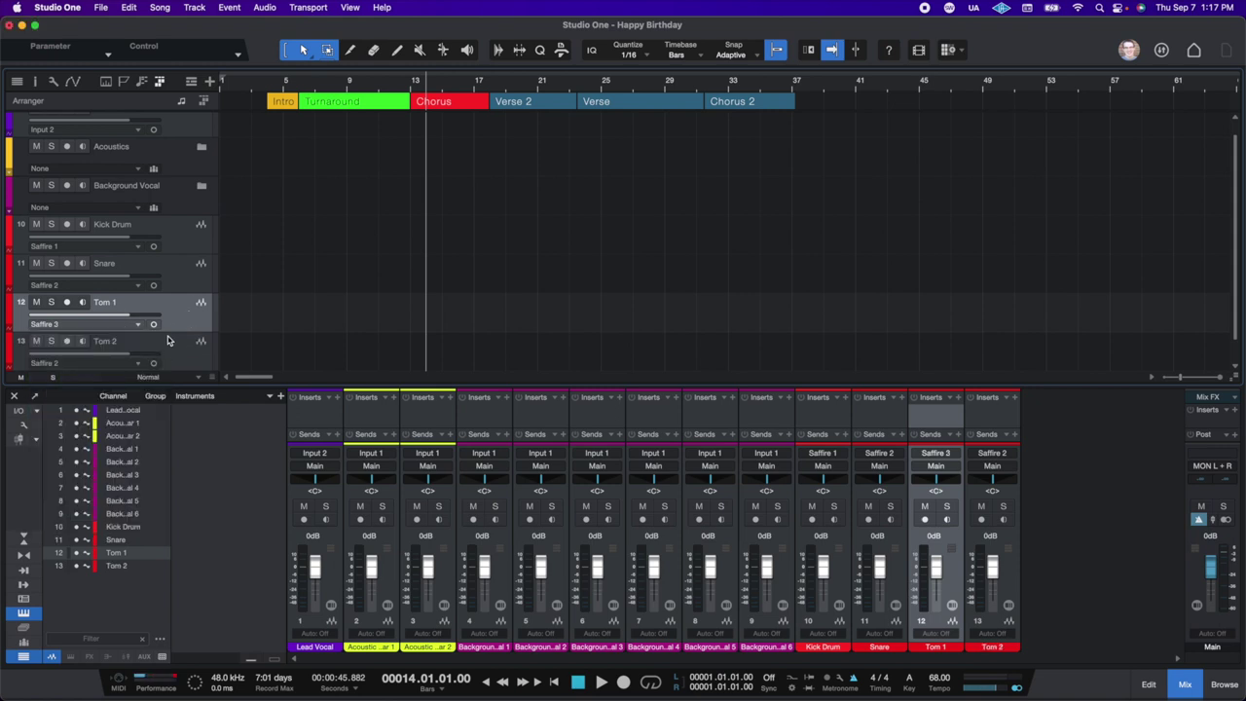
pyautogui.scroll(-1, 145, 353)
pyautogui.click(124, 336)
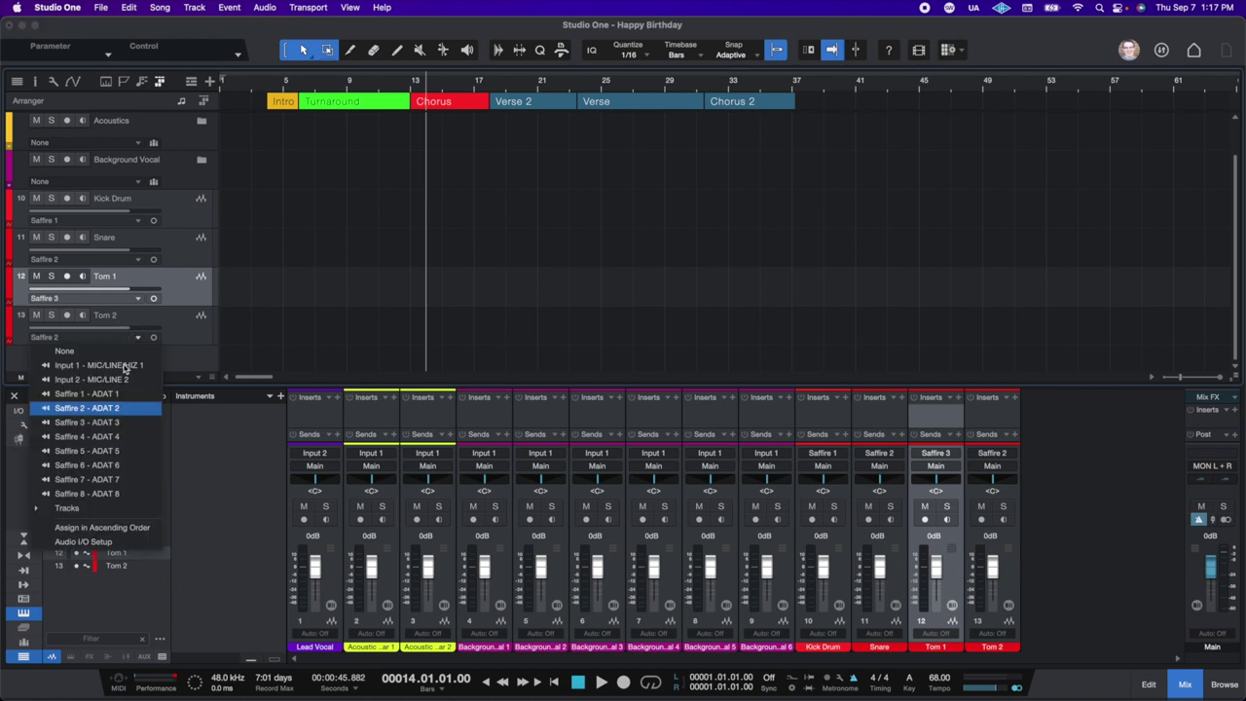
pyautogui.click(127, 436)
pyautogui.scroll(1, 178, 278)
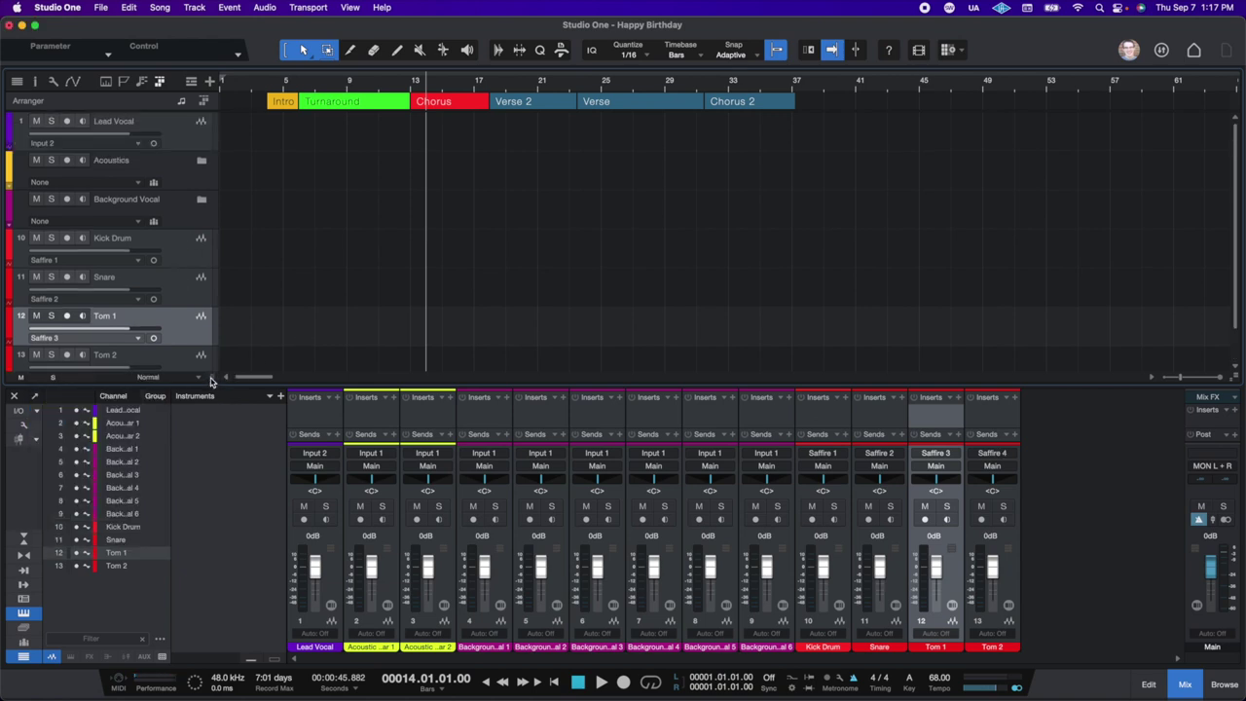
# - Reduce the track height to Small and pack Kick Drum, Snare, Tom 1 and Tom 2 into a folder named Drums
pyautogui.moveTo(215, 383); pyautogui.dragTo(210, 431)
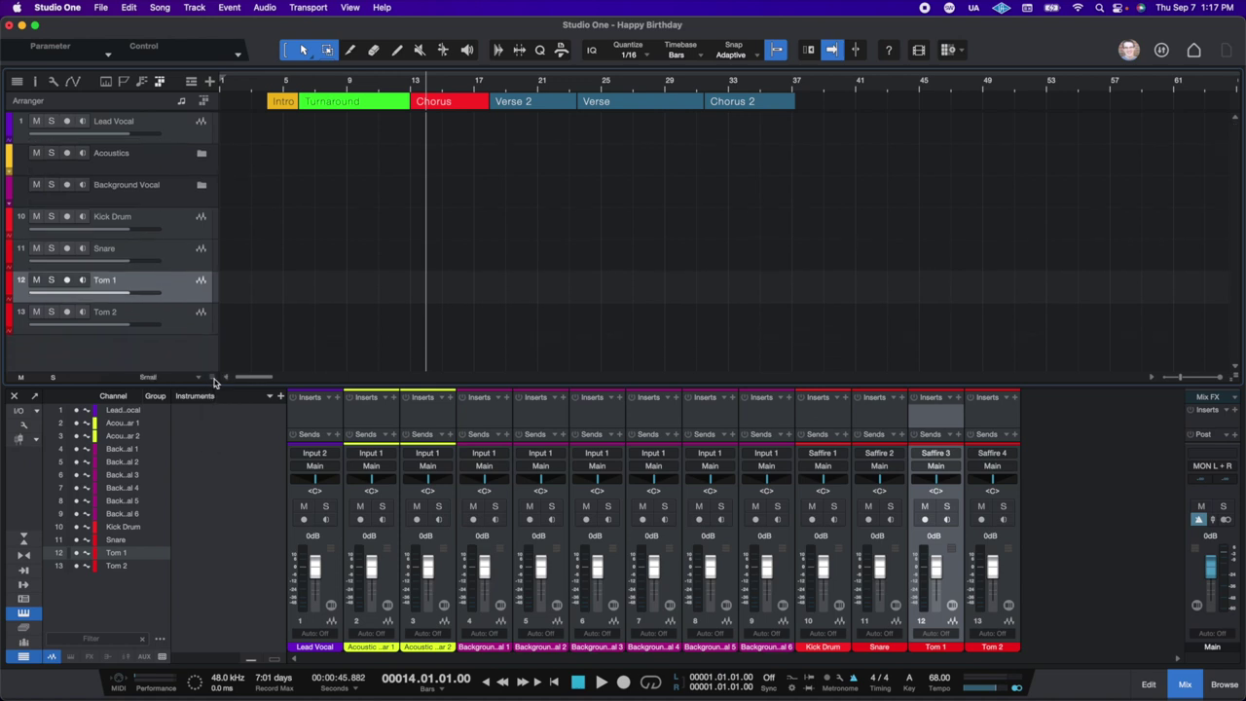
pyautogui.click(183, 226)
pyautogui.keyDown('shift'); pyautogui.click(175, 321); pyautogui.keyUp('shift')
pyautogui.rightClick(182, 290)
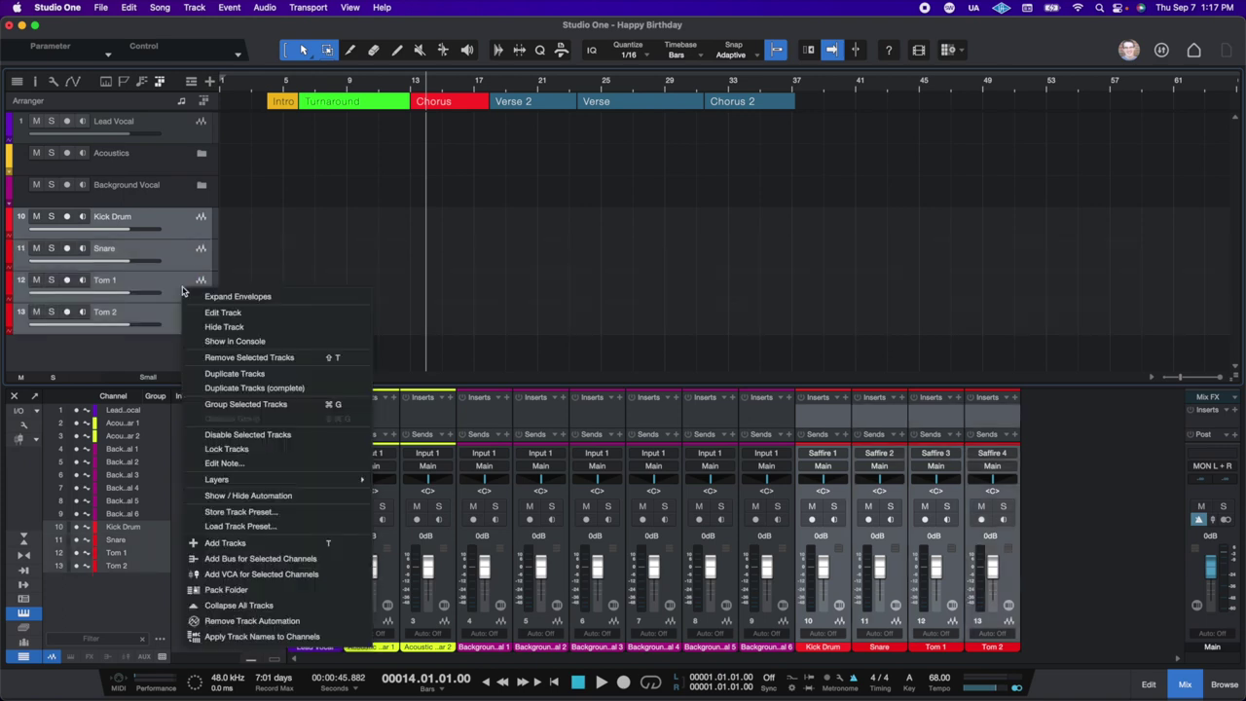
pyautogui.click(275, 590)
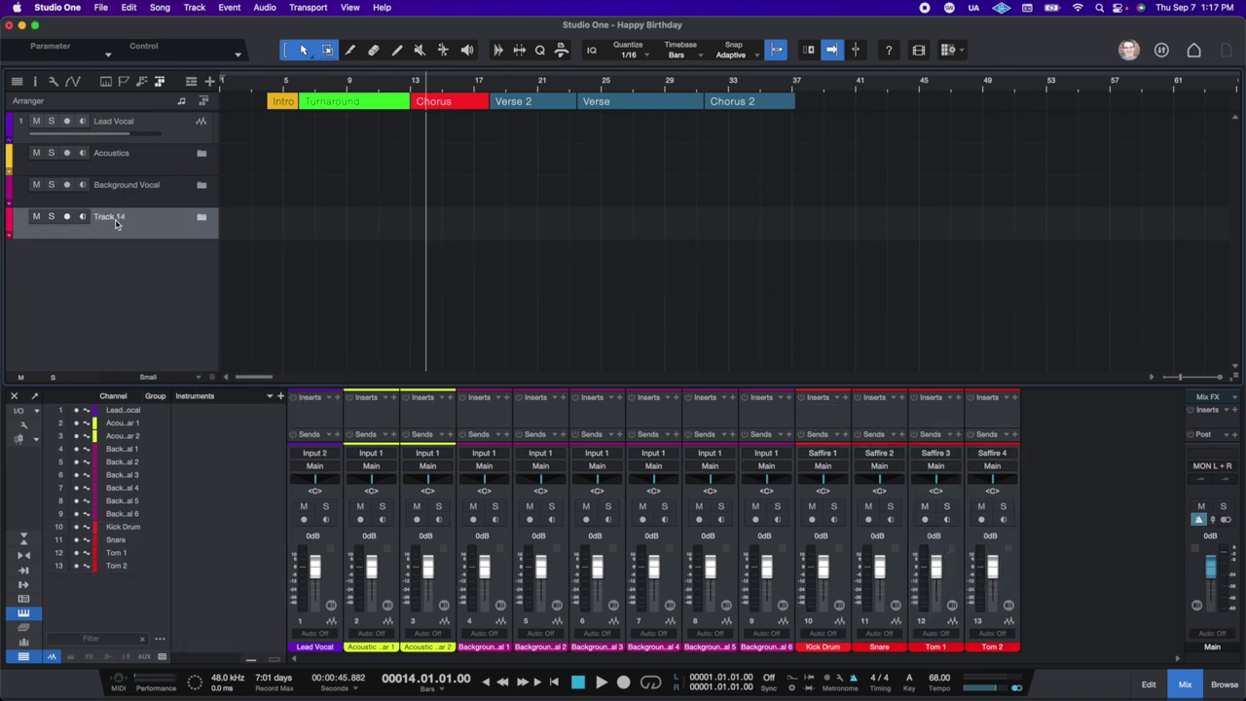
pyautogui.doubleClick(114, 218)
pyautogui.write('Dr')
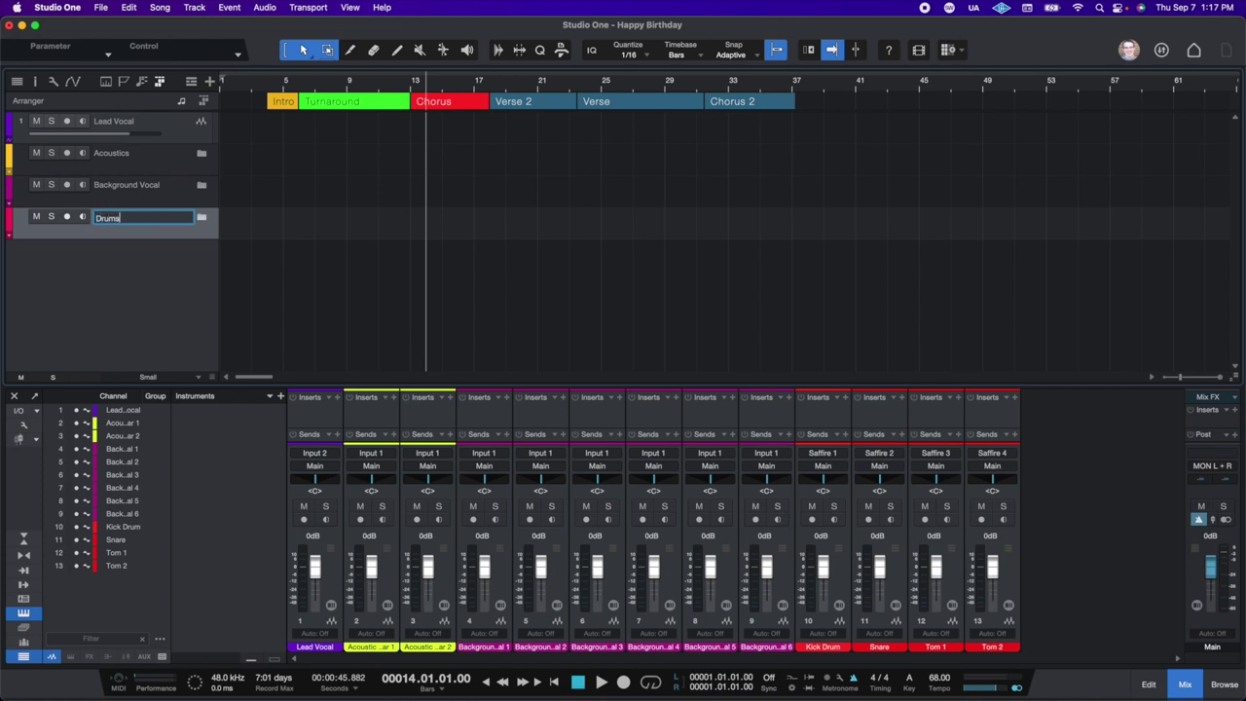
pyautogui.write('ums')
pyautogui.press('Return')
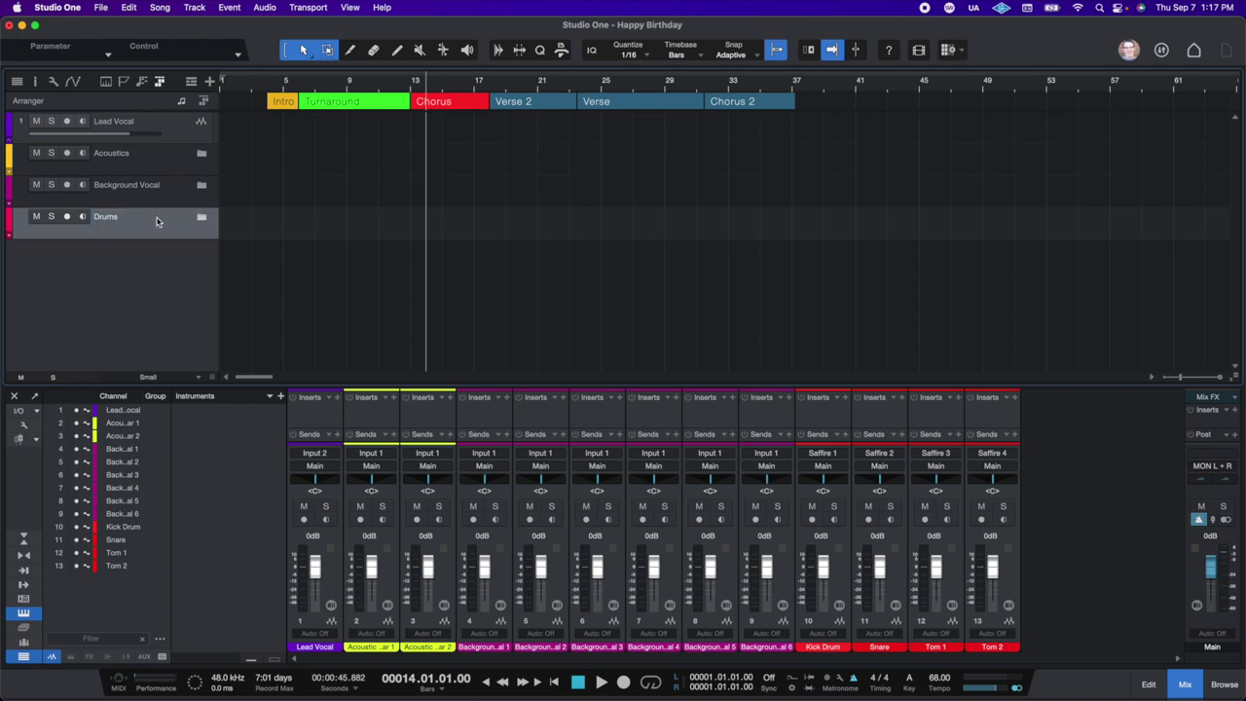
# - Set the track height to Normal and expand the Acoustics folder to show its two guitar tracks
pyautogui.click(180, 128)
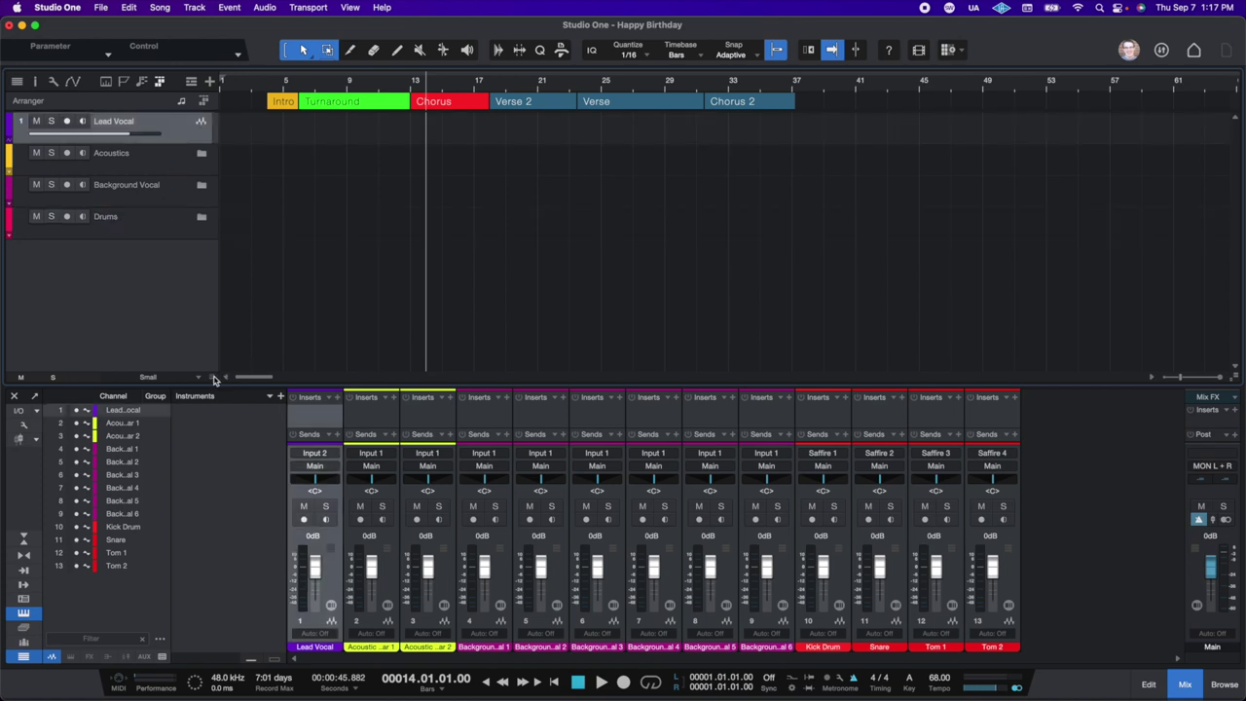
pyautogui.hotkey('alt', 'e')
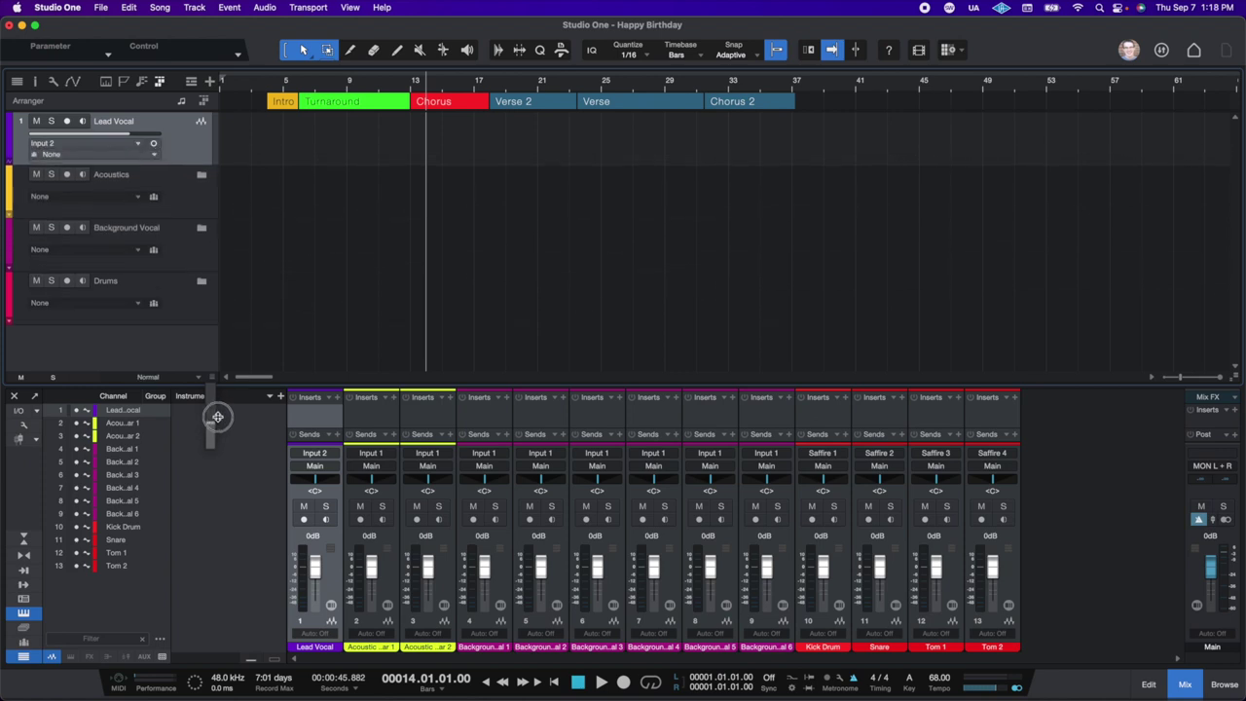
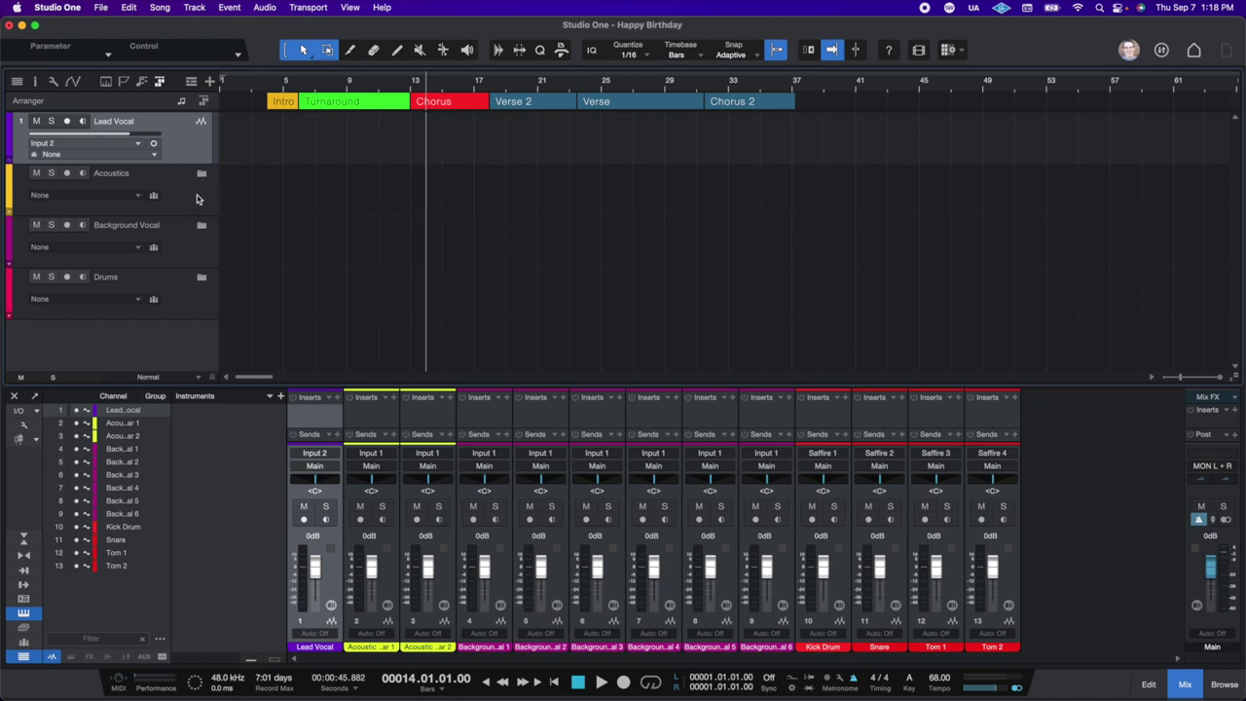
pyautogui.click(196, 196)
pyautogui.click(201, 175)
pyautogui.click(191, 240)
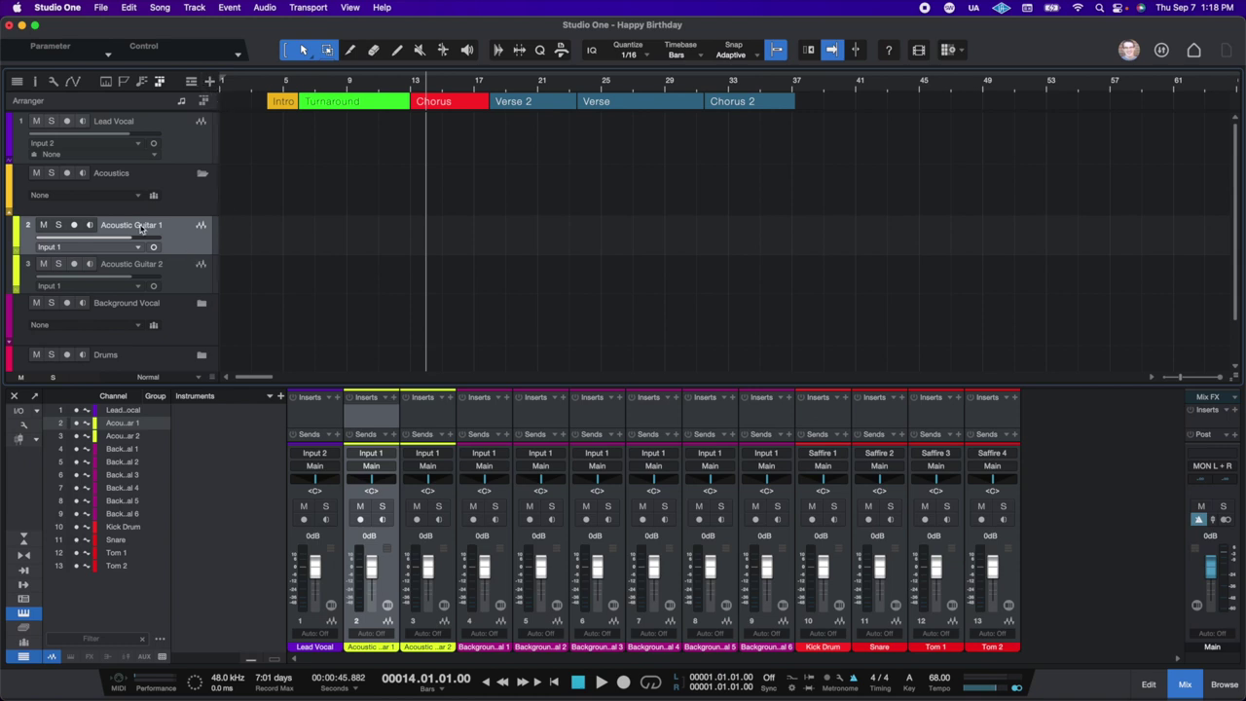
# - Arm Acoustic Guitar 1 and Acoustic Guitar 2 in turn with input monitoring off, disarming each one again
pyautogui.click(74, 225)
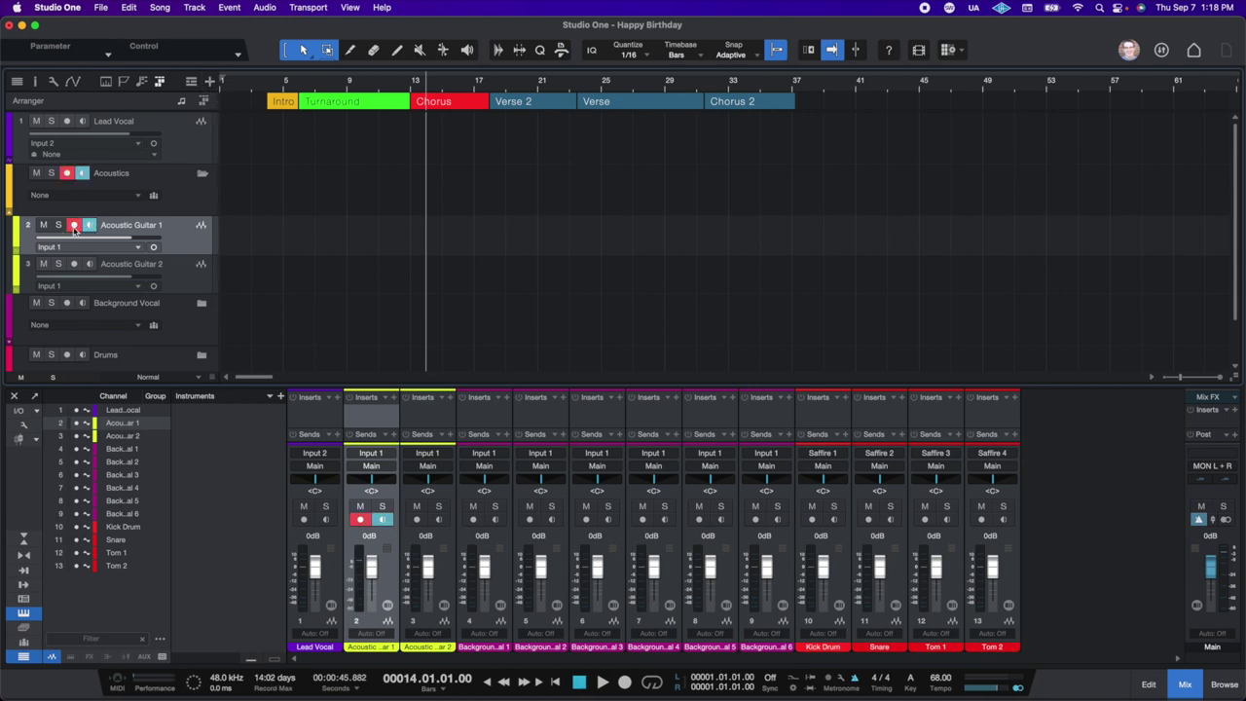
pyautogui.click(88, 226)
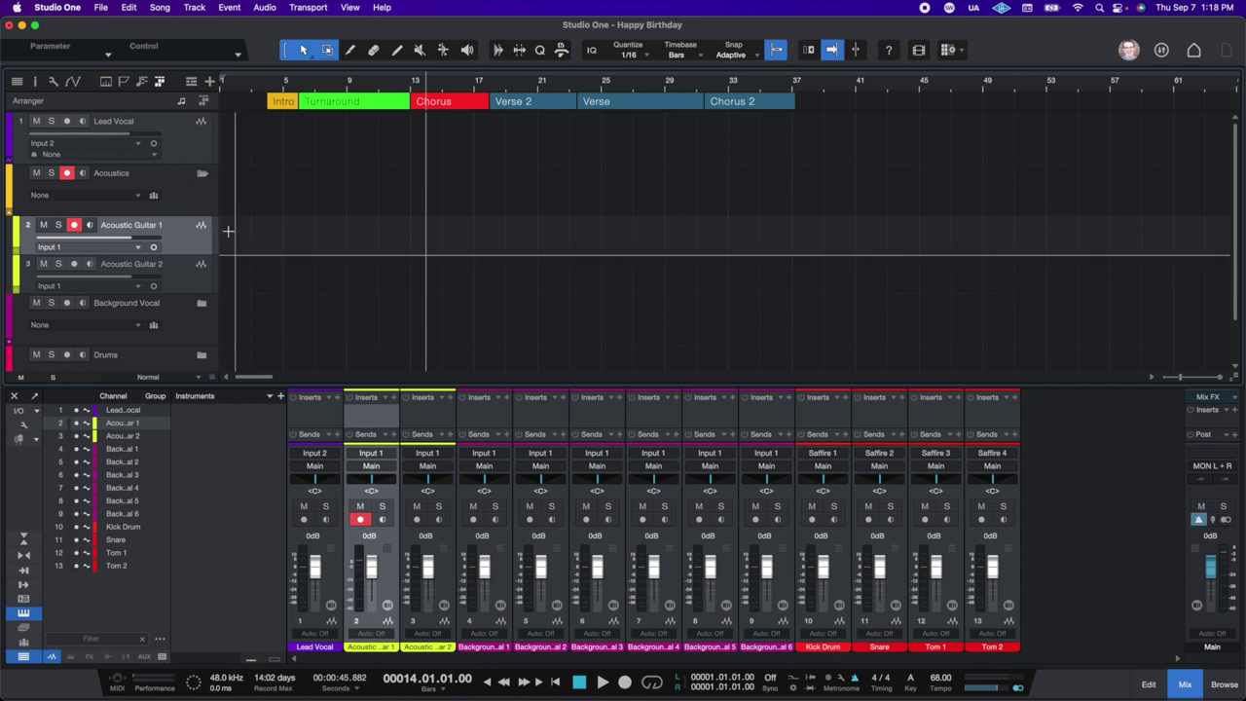
pyautogui.click(74, 225)
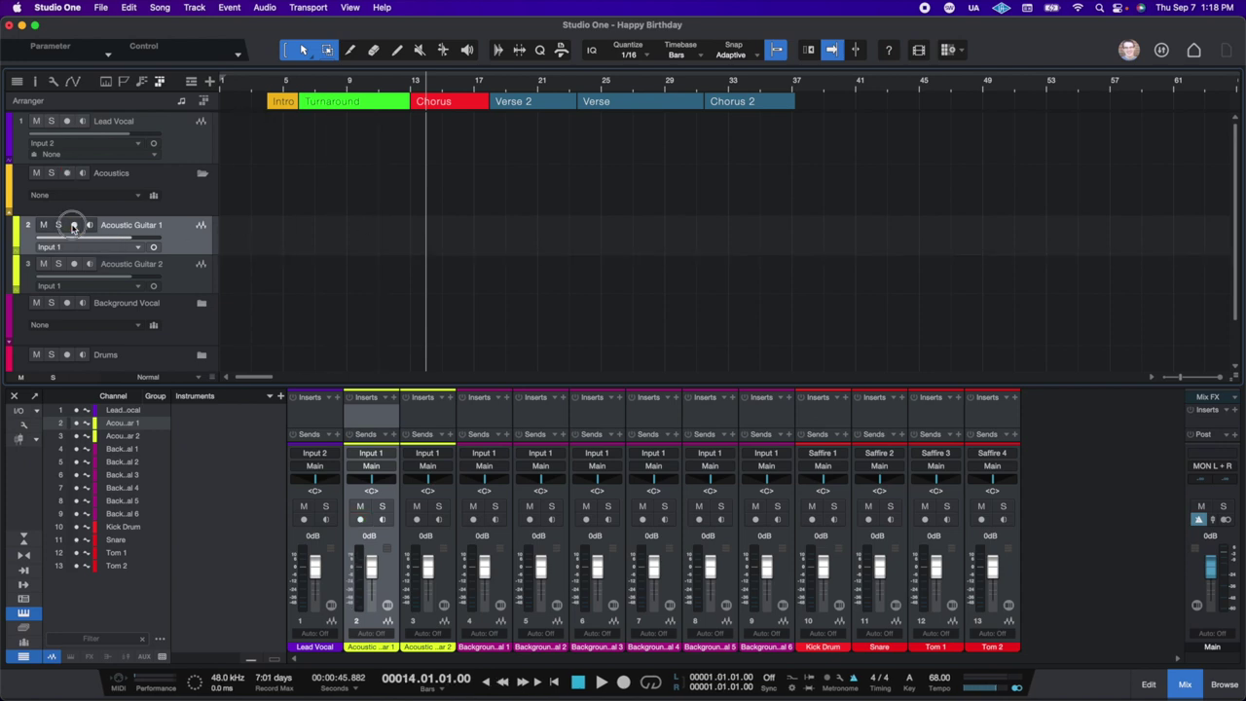
pyautogui.click(74, 264)
pyautogui.click(88, 264)
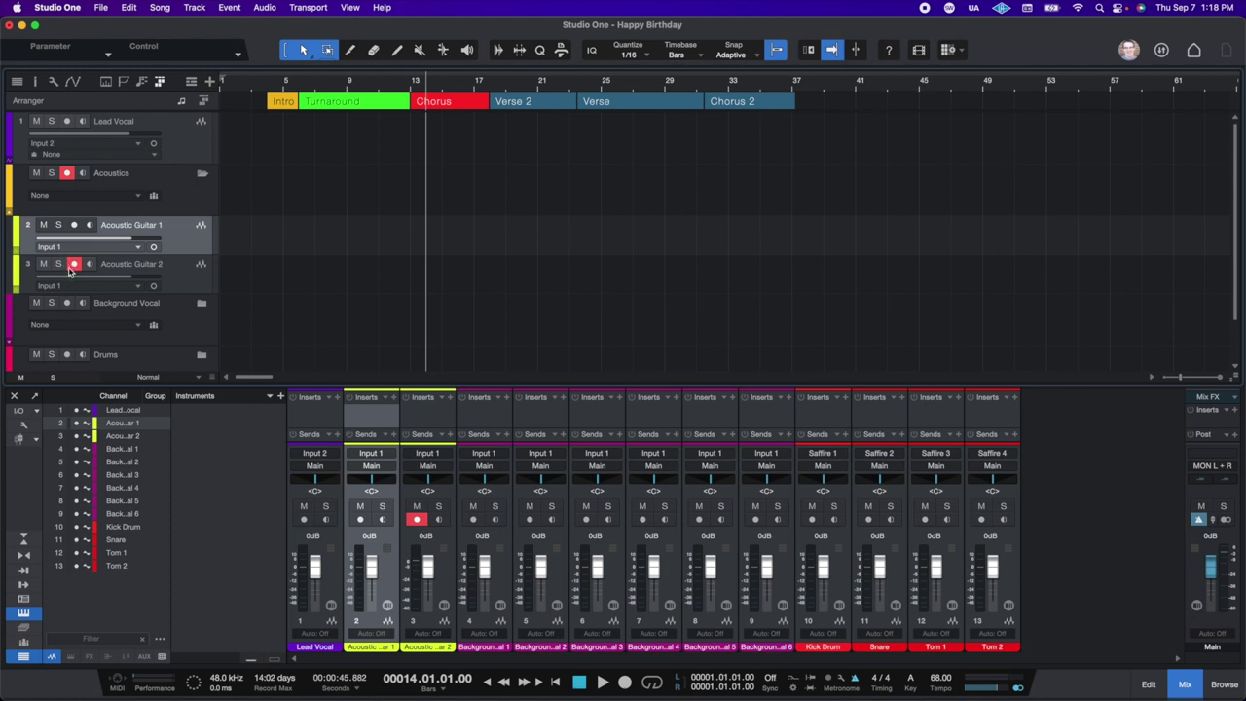
pyautogui.click(195, 280)
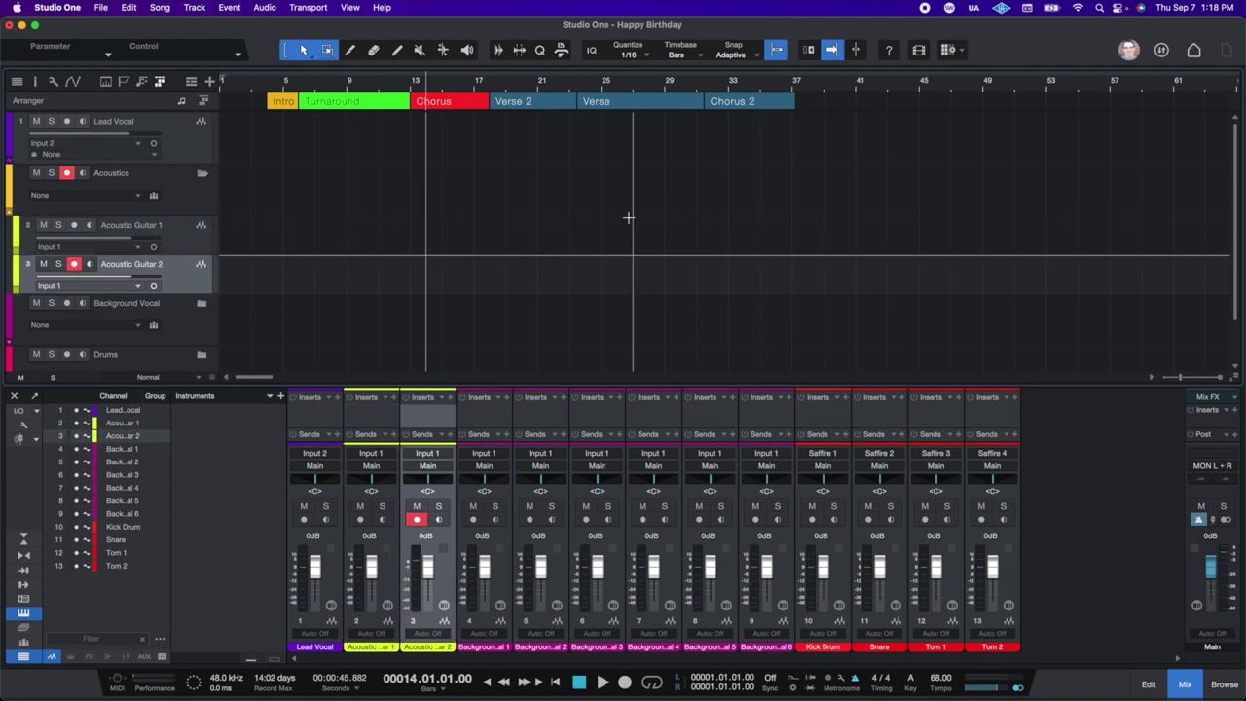
pyautogui.click(74, 263)
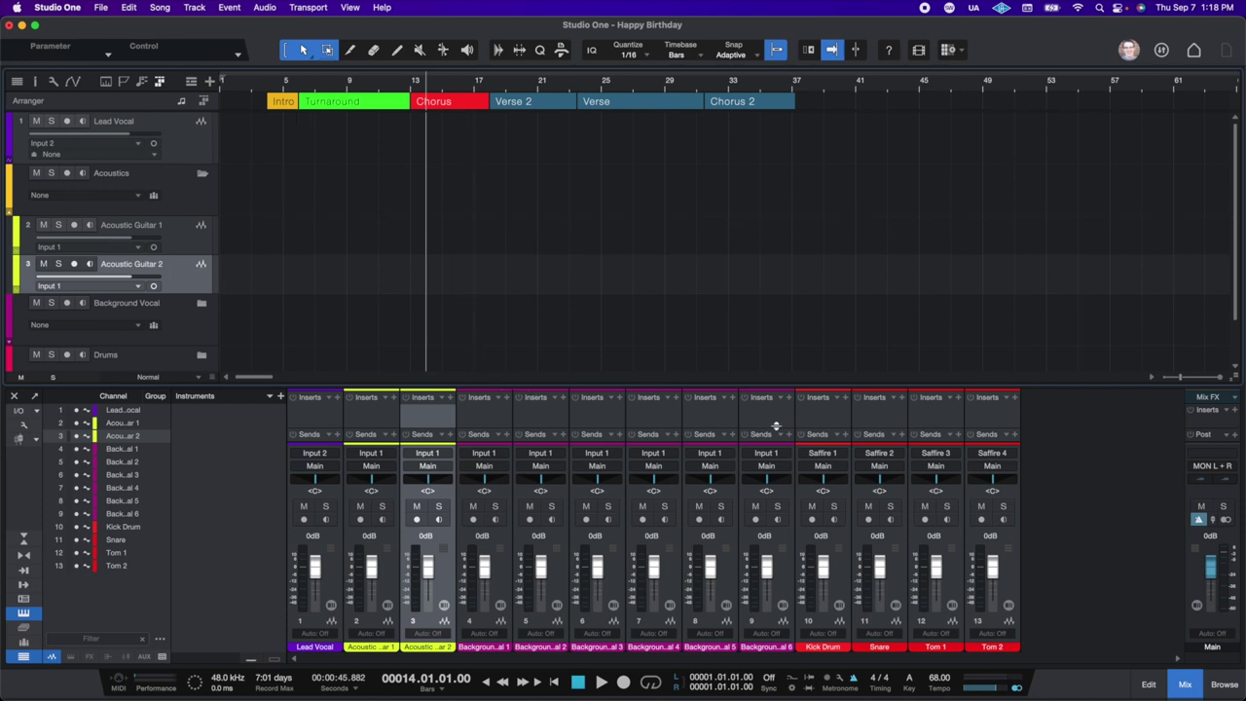
# - Enlarge the mix console upward and give the channels' Sends area more height
pyautogui.click(1183, 685)
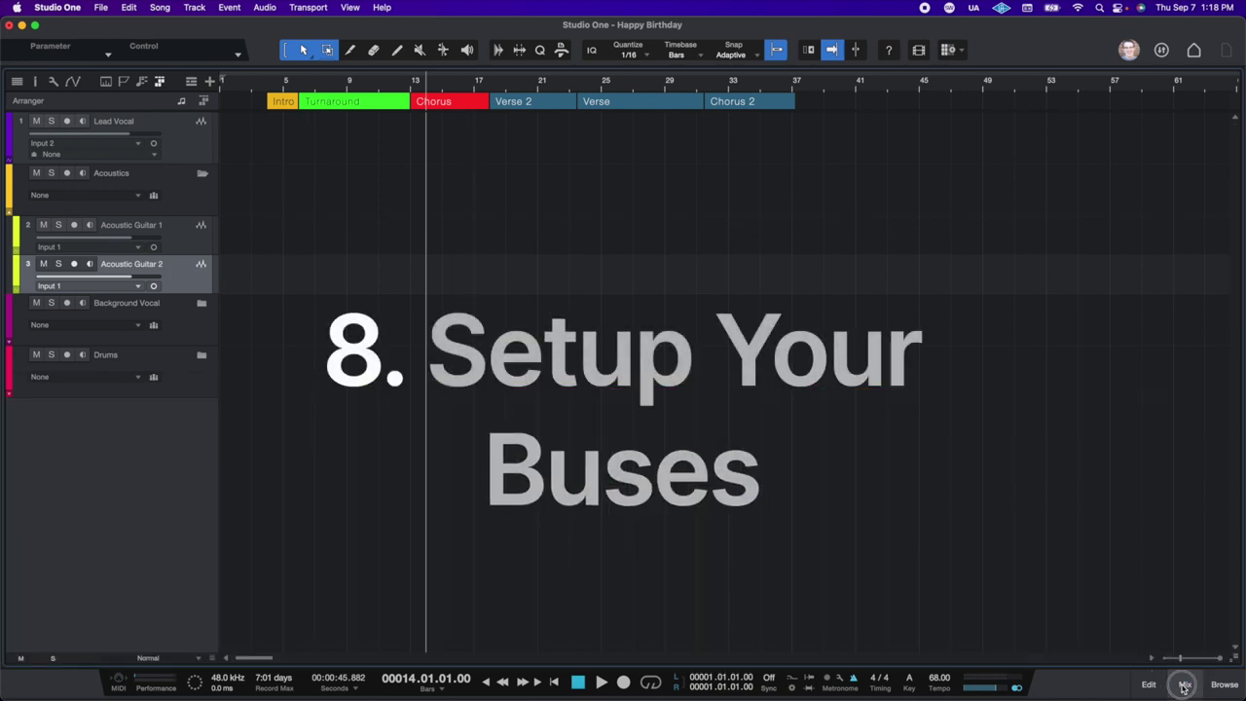
pyautogui.click(1182, 685)
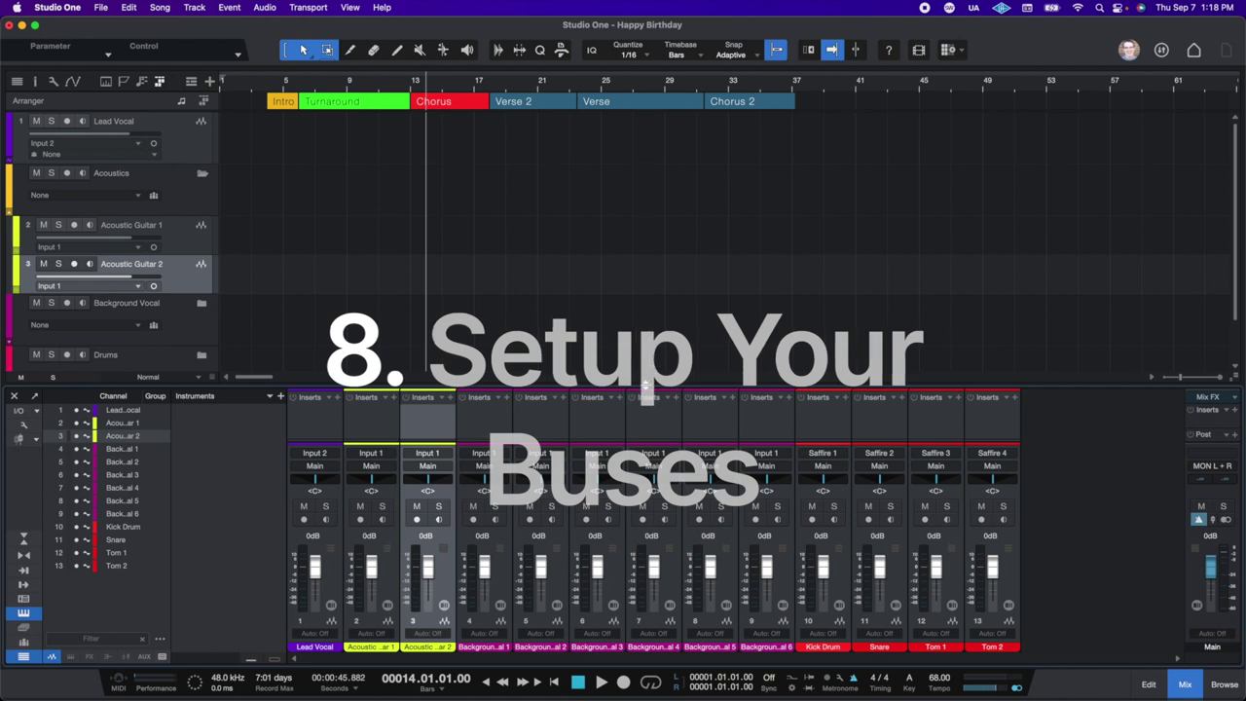
pyautogui.moveTo(648, 383); pyautogui.dragTo(642, 237)
pyautogui.moveTo(636, 439); pyautogui.dragTo(633, 354)
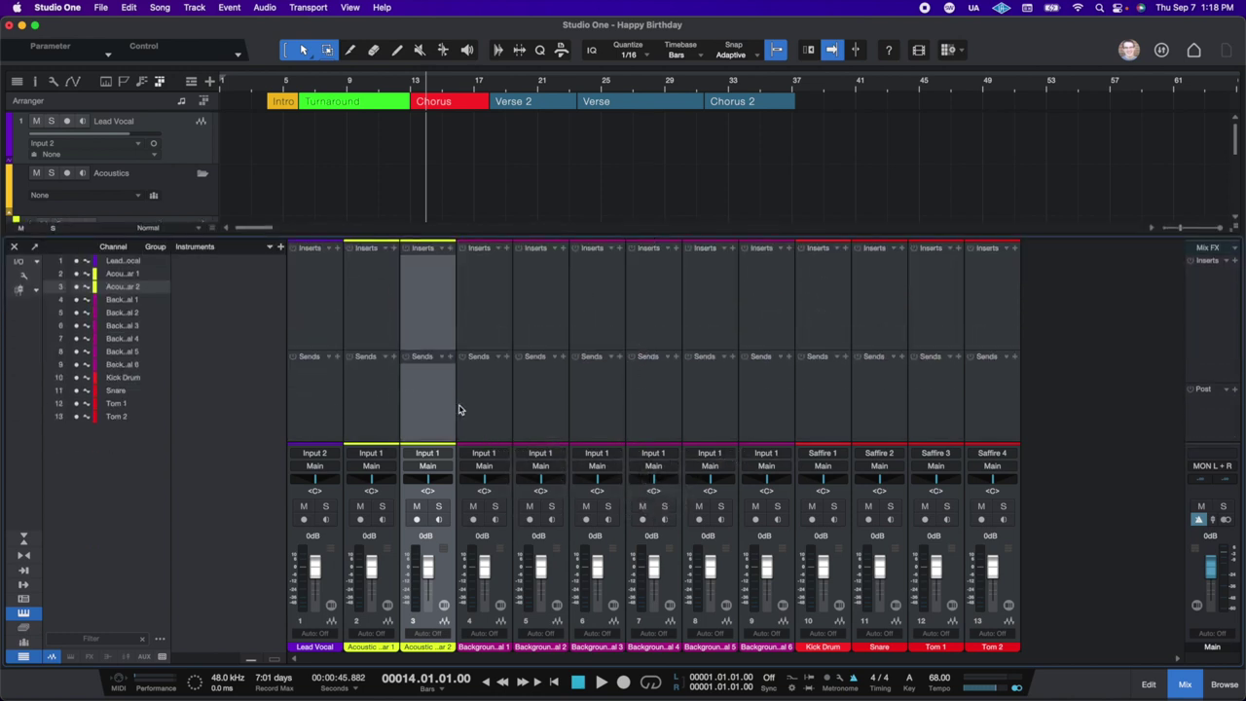
pyautogui.click(360, 409)
pyautogui.click(318, 412)
pyautogui.click(362, 411)
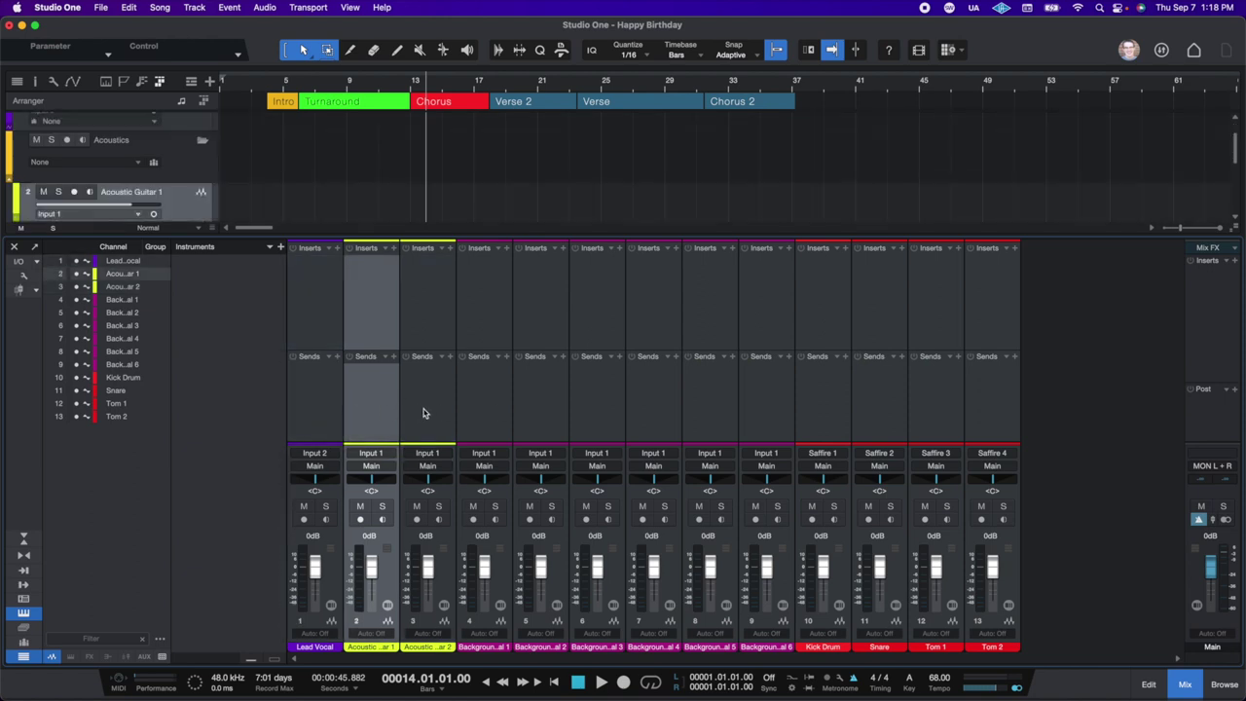
pyautogui.click(477, 412)
pyautogui.click(751, 429)
pyautogui.click(827, 418)
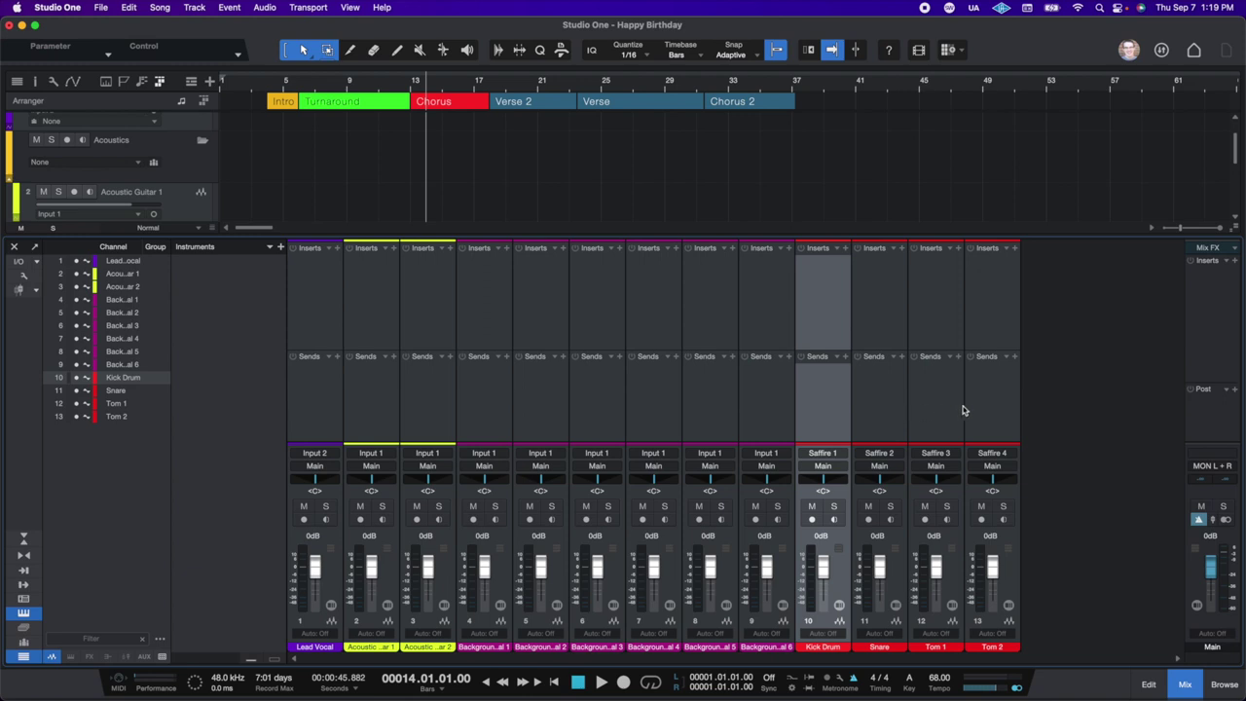
# - Add a bus for all channels from Lead Vocal to Tom 2 and name it MIX
pyautogui.click(967, 410)
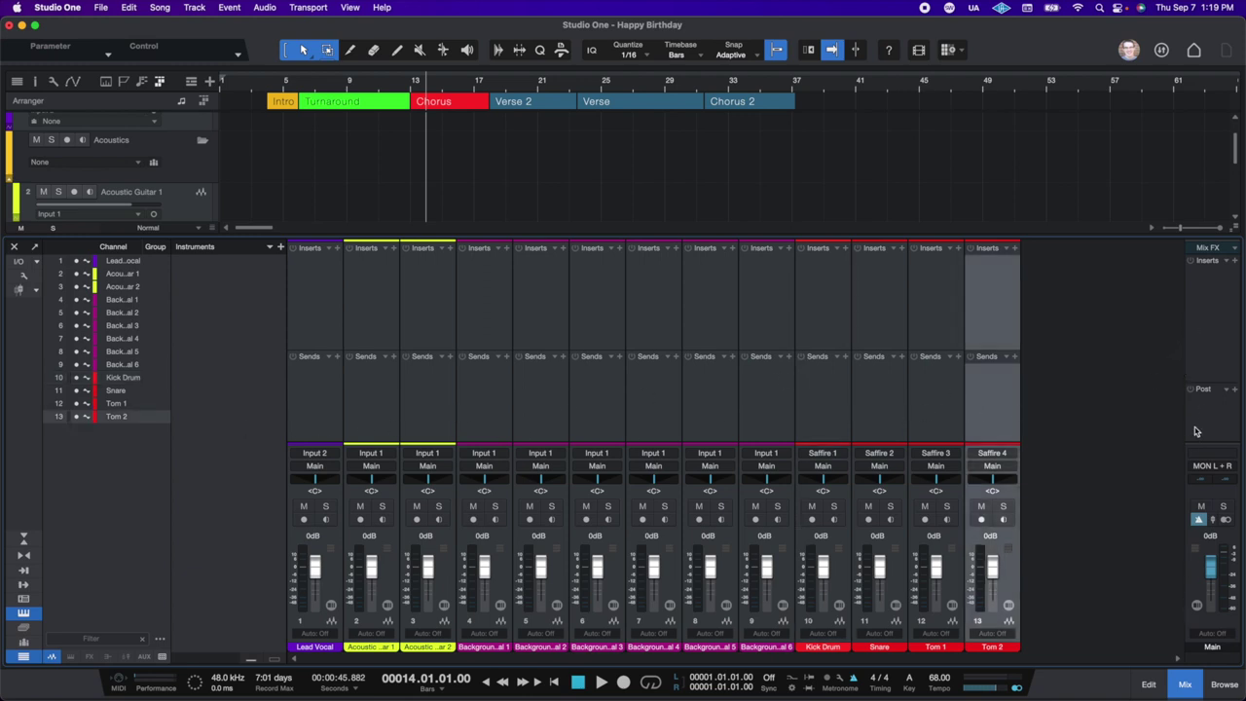
pyautogui.keyDown('shift'); pyautogui.click(309, 399); pyautogui.keyUp('shift')
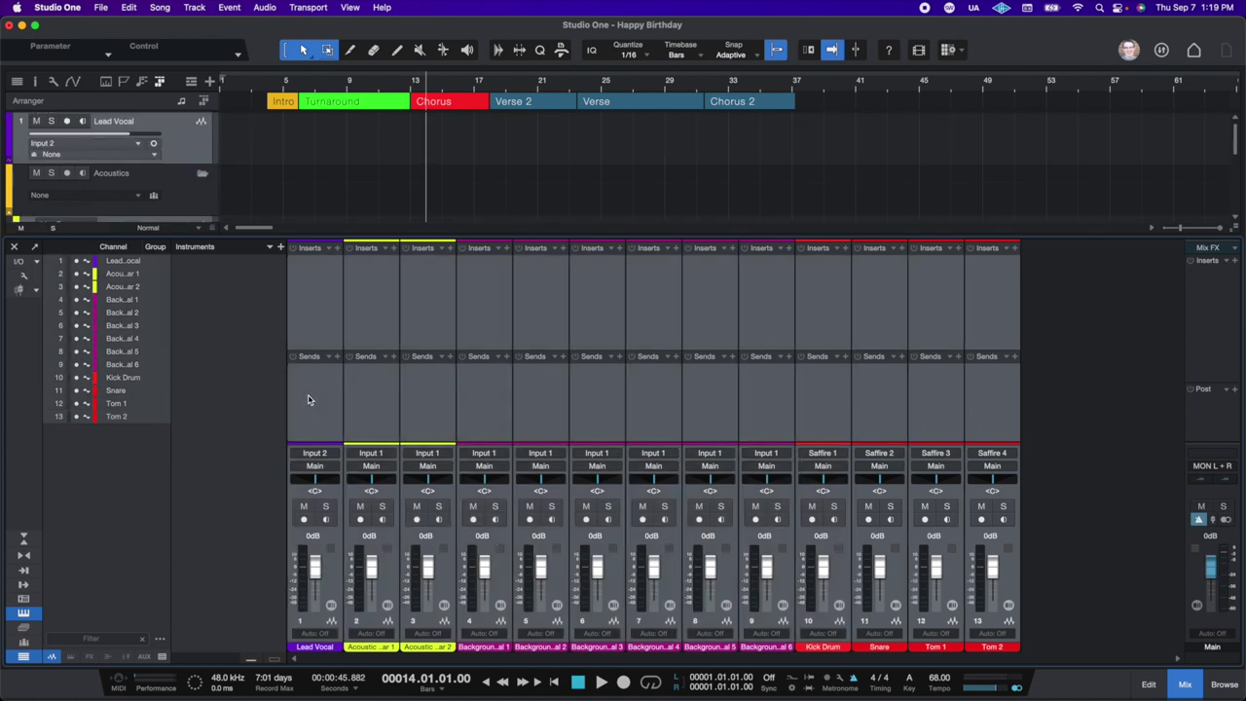
pyautogui.rightClick(325, 321)
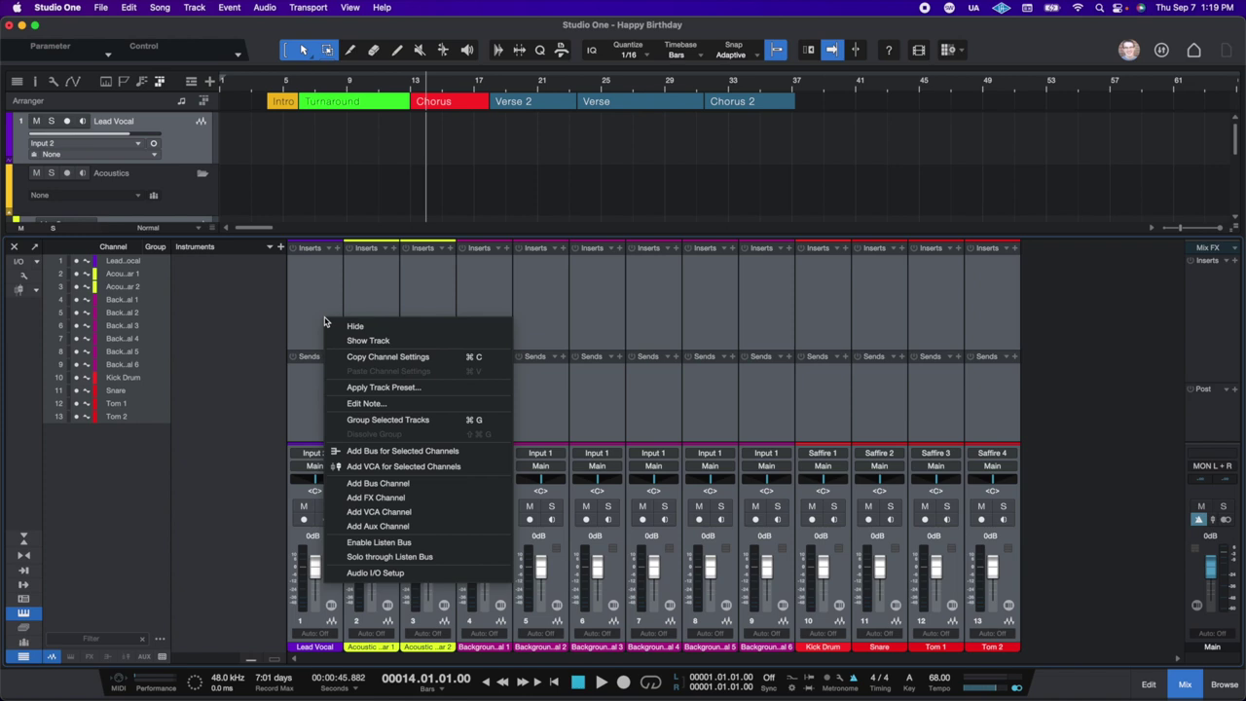
pyautogui.click(429, 458)
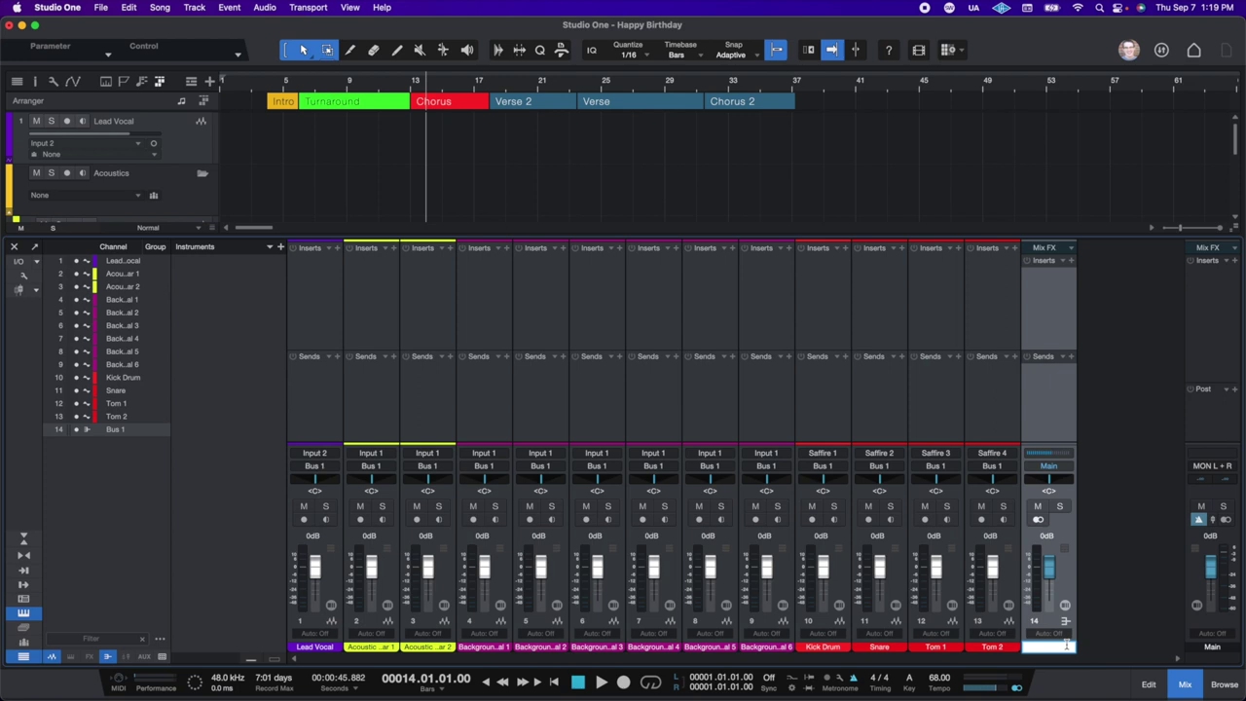
pyautogui.write('MIX')
pyautogui.press('Return')
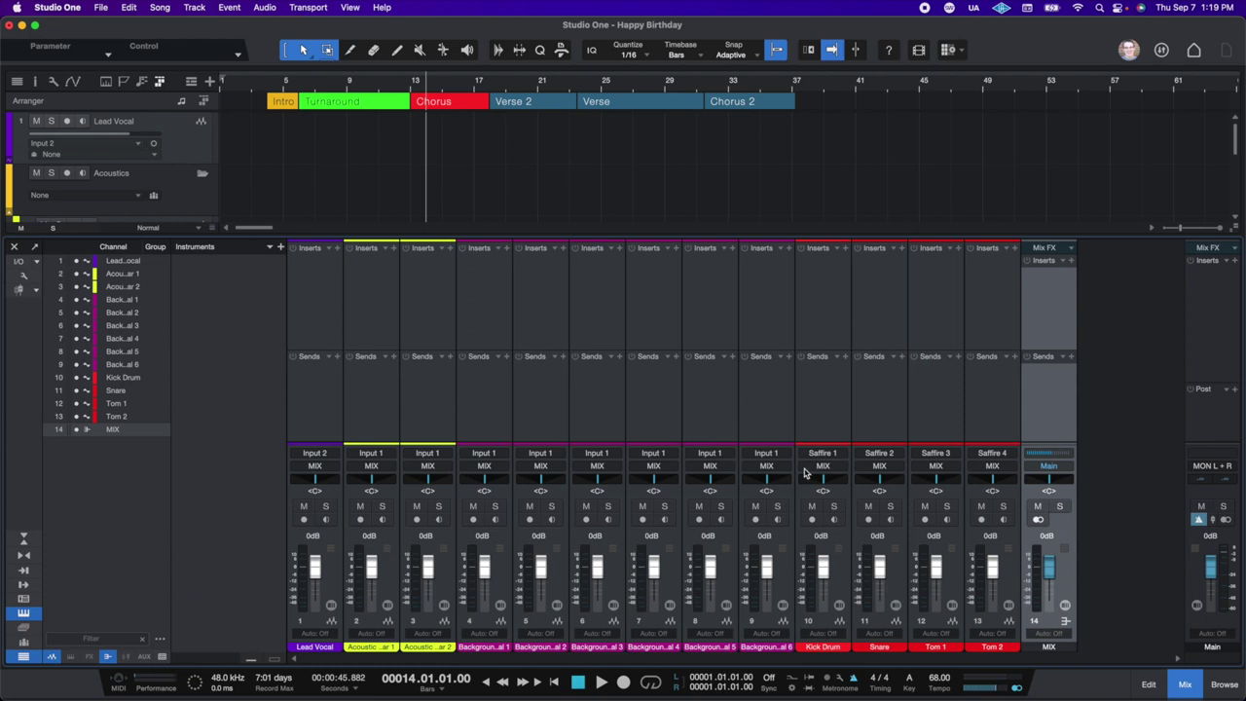
# - Add a bus named Drums for Kick Drum, Snare, Tom 1 and Tom 2, and place it before the MIX bus
pyautogui.click(829, 406)
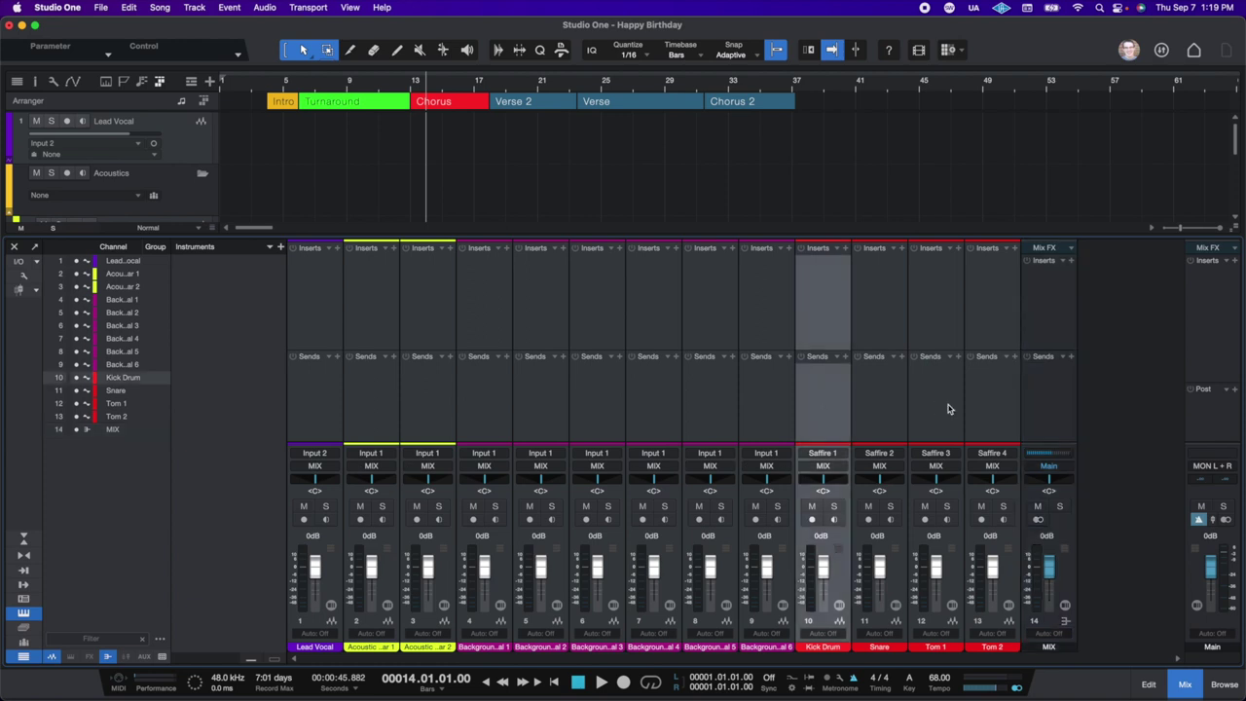
pyautogui.keyDown('shift'); pyautogui.click(973, 403); pyautogui.keyUp('shift')
pyautogui.rightClick(973, 403)
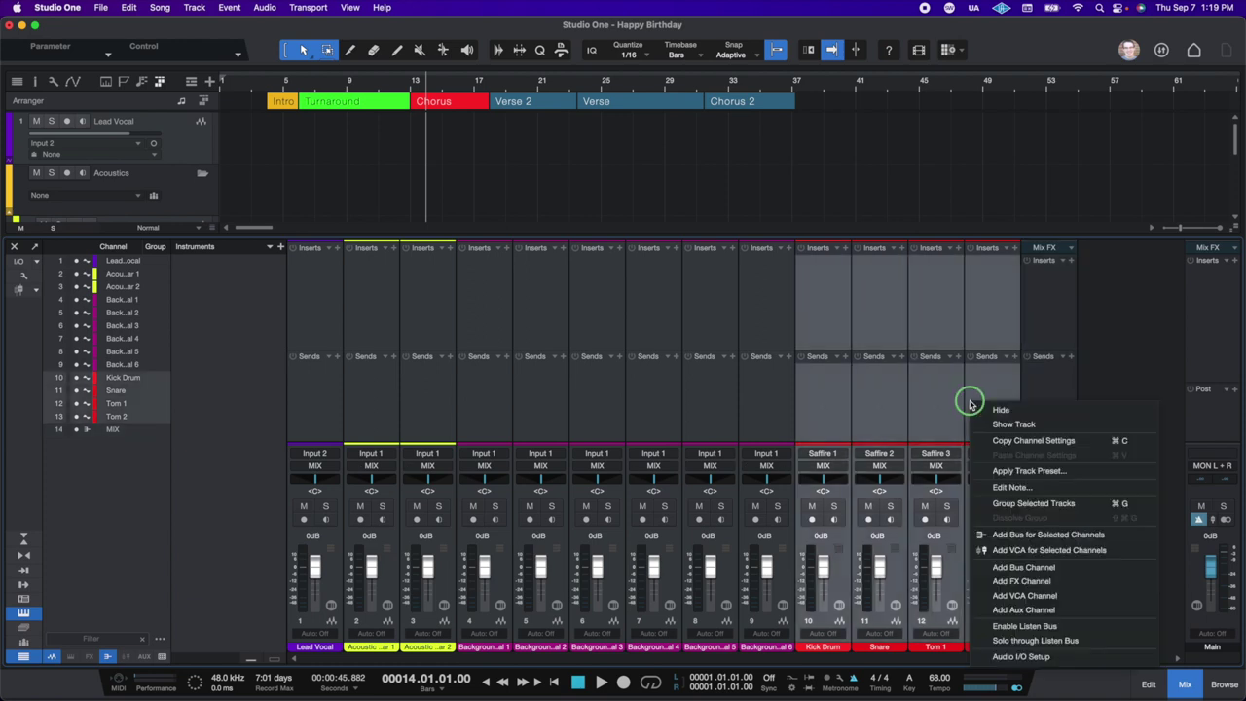
pyautogui.click(1029, 535)
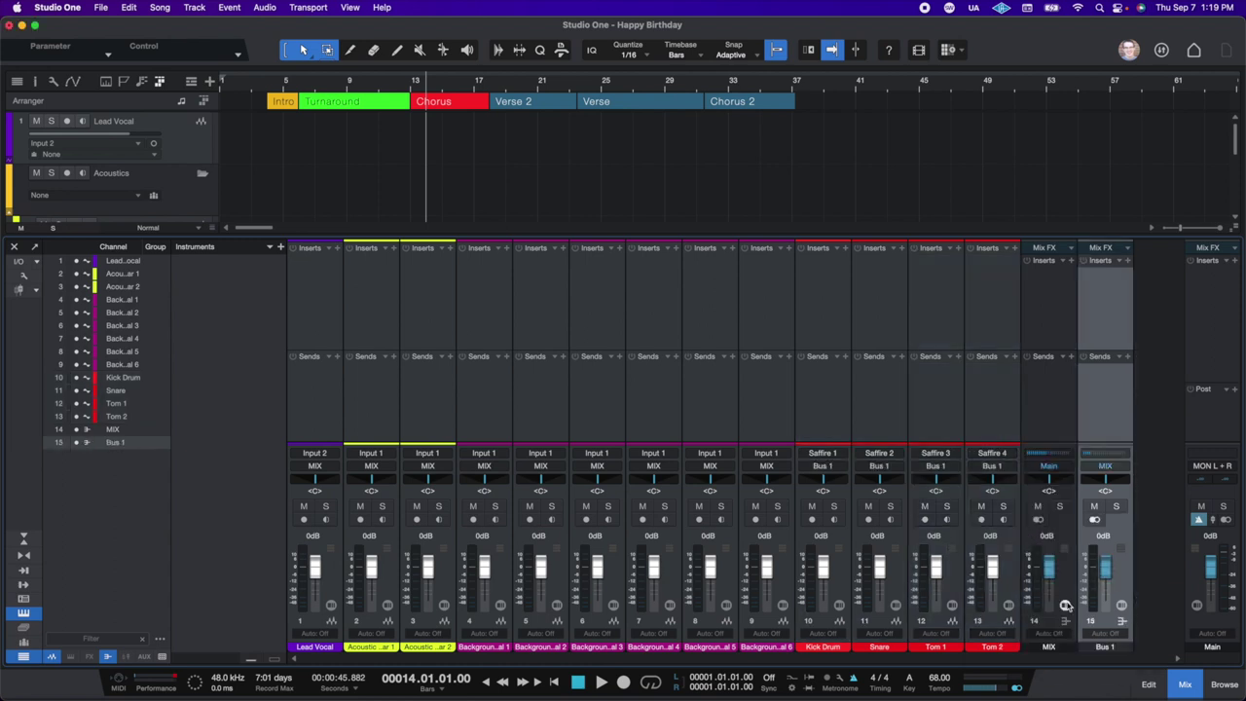
pyautogui.doubleClick(1104, 647)
pyautogui.write('Drums')
pyautogui.press('Return')
pyautogui.moveTo(1103, 406); pyautogui.dragTo(1034, 414)
# - Check the signal path from the drum channels through the Drums bus to the MIX bus
pyautogui.click(823, 413)
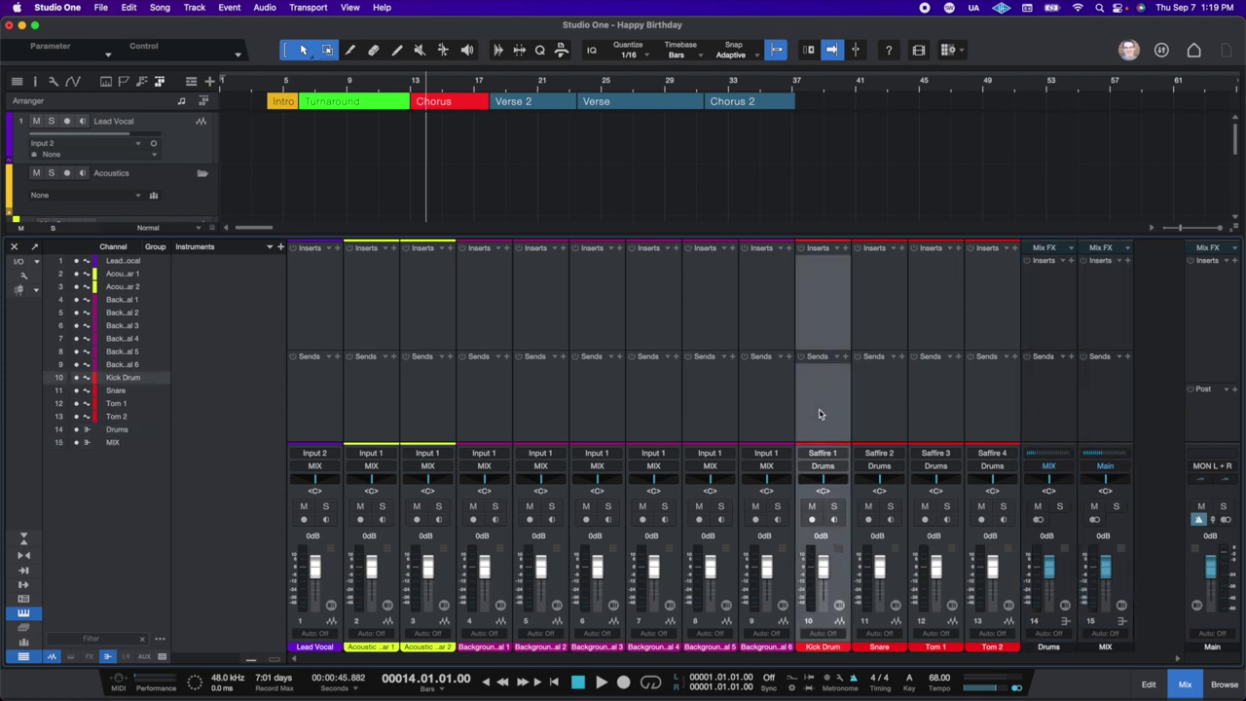
pyautogui.click(885, 413)
pyautogui.click(934, 413)
pyautogui.click(860, 408)
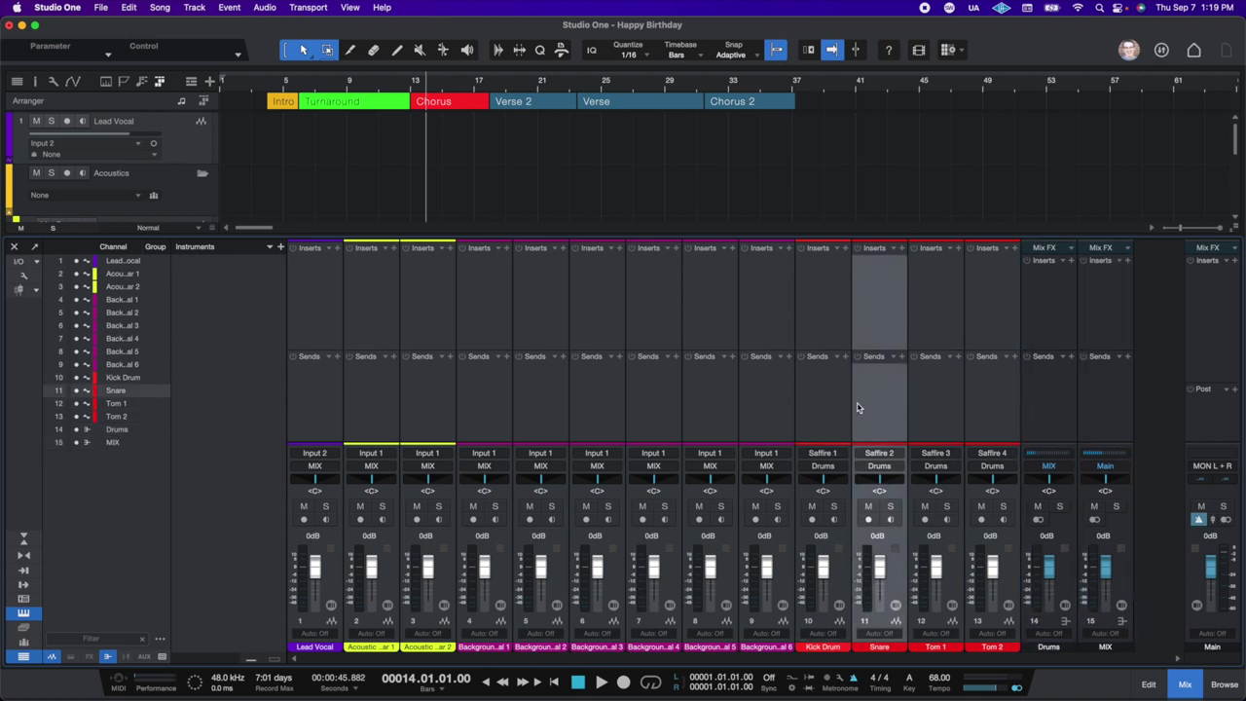
pyautogui.click(842, 410)
pyautogui.click(1059, 406)
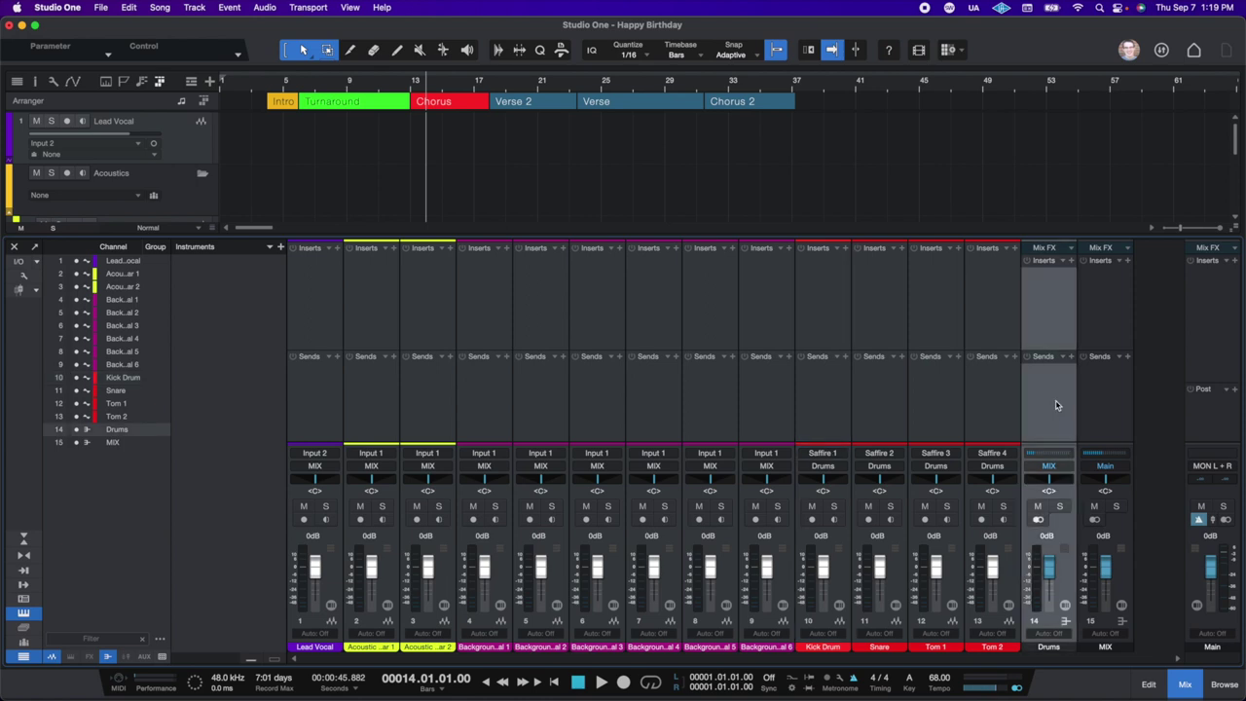
pyautogui.click(1110, 413)
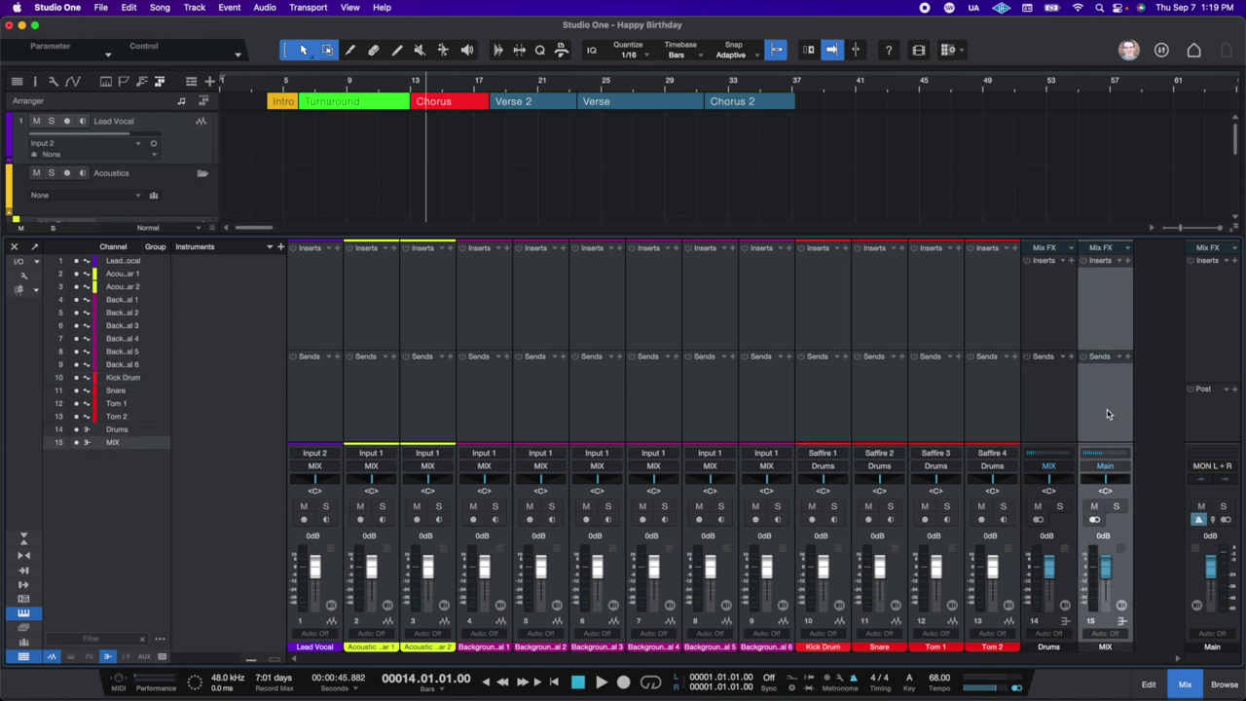
# - Add a bus named BGV for the six background vocal channels and place it between Drums and MIX
pyautogui.click(486, 393)
pyautogui.keyDown('shift'); pyautogui.click(764, 415); pyautogui.keyUp('shift')
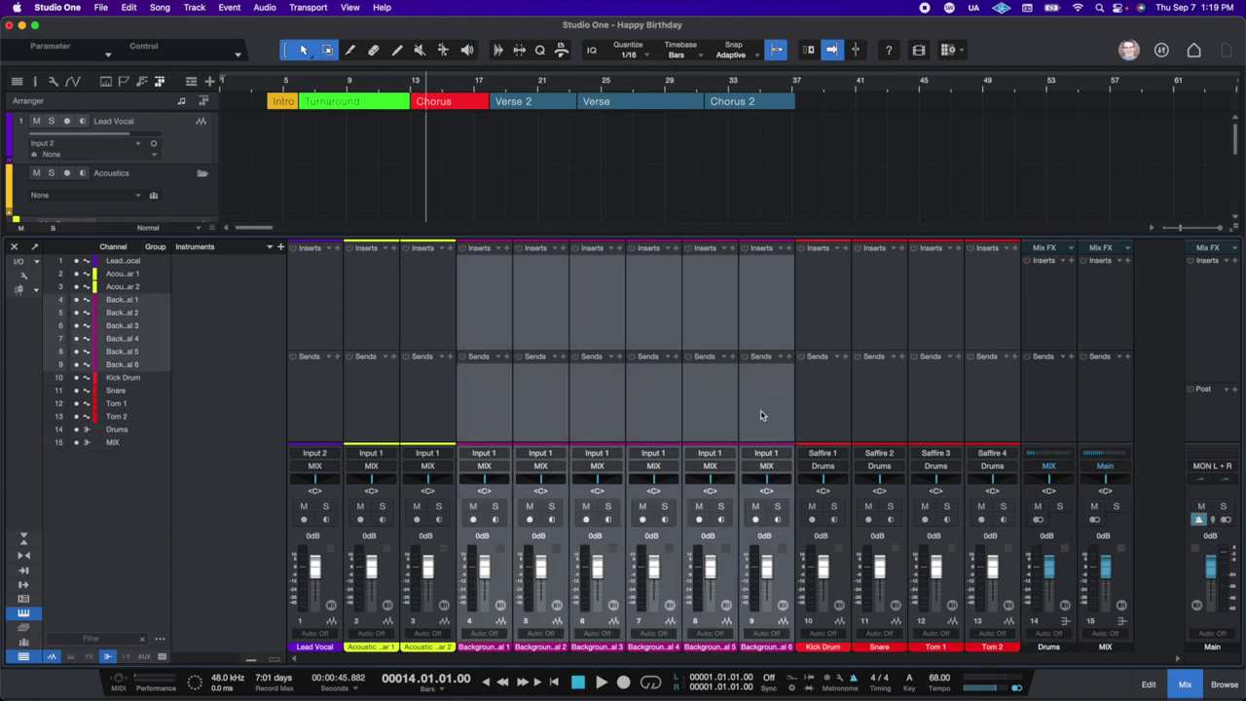
pyautogui.rightClick(763, 415)
pyautogui.click(832, 545)
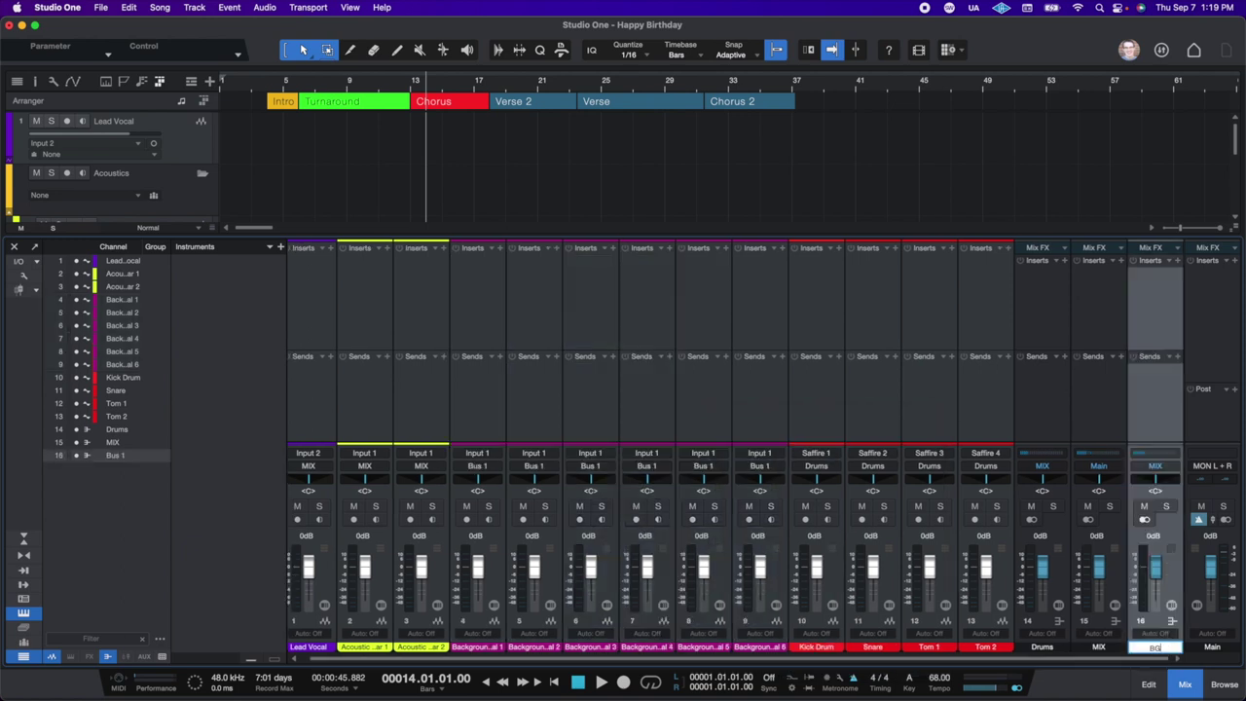
pyautogui.write('BGV')
pyautogui.press('Return')
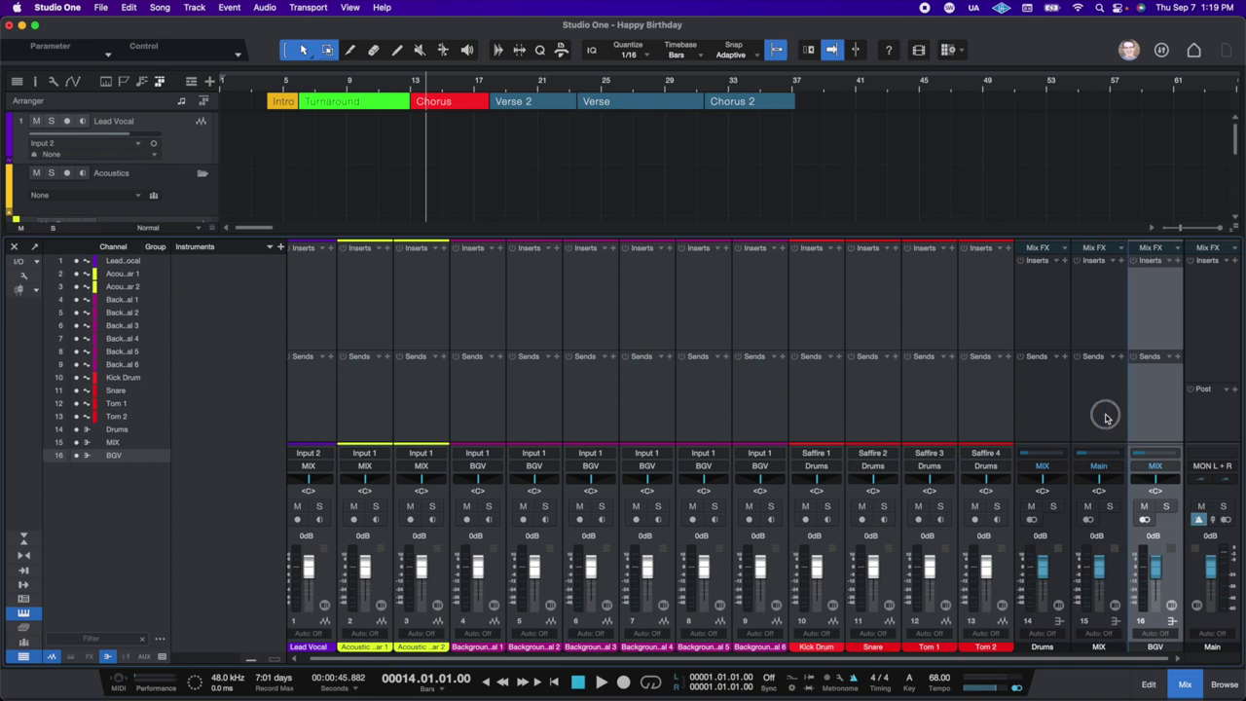
pyautogui.moveTo(1089, 420); pyautogui.dragTo(1090, 418)
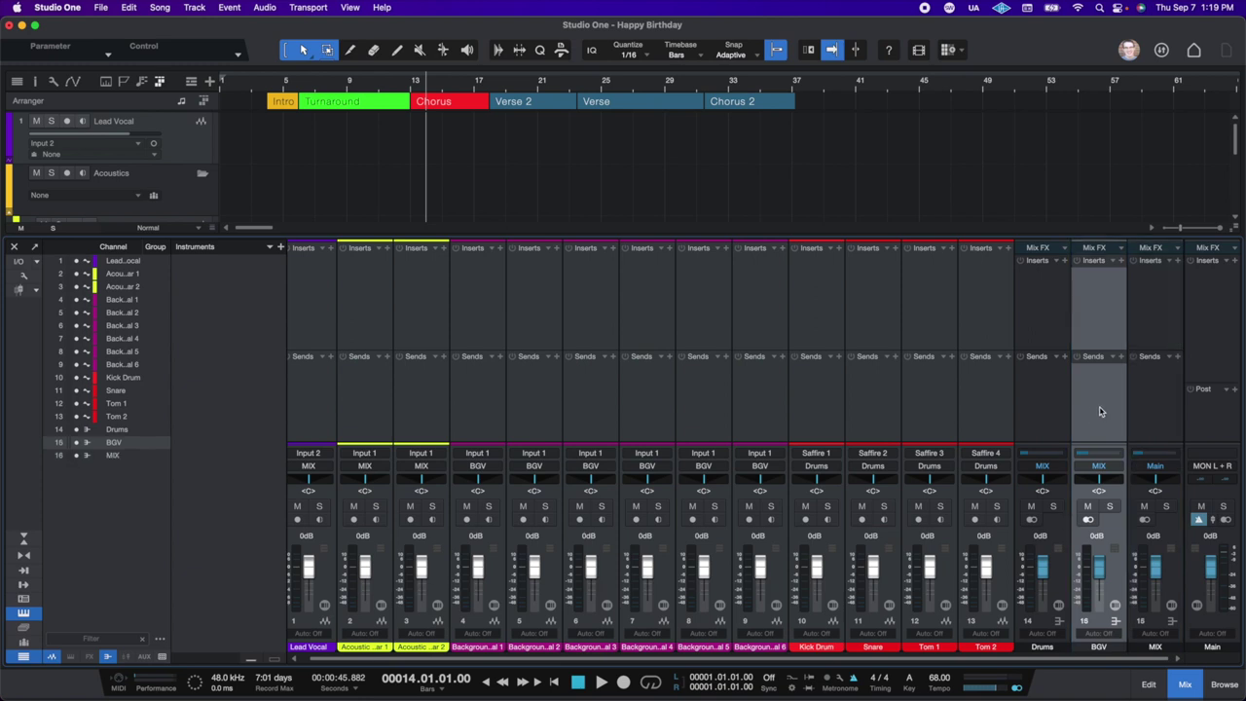
# - Add a bus named Vocals for the BGV bus and place it between BGV and MIX
pyautogui.rightClick(1099, 411)
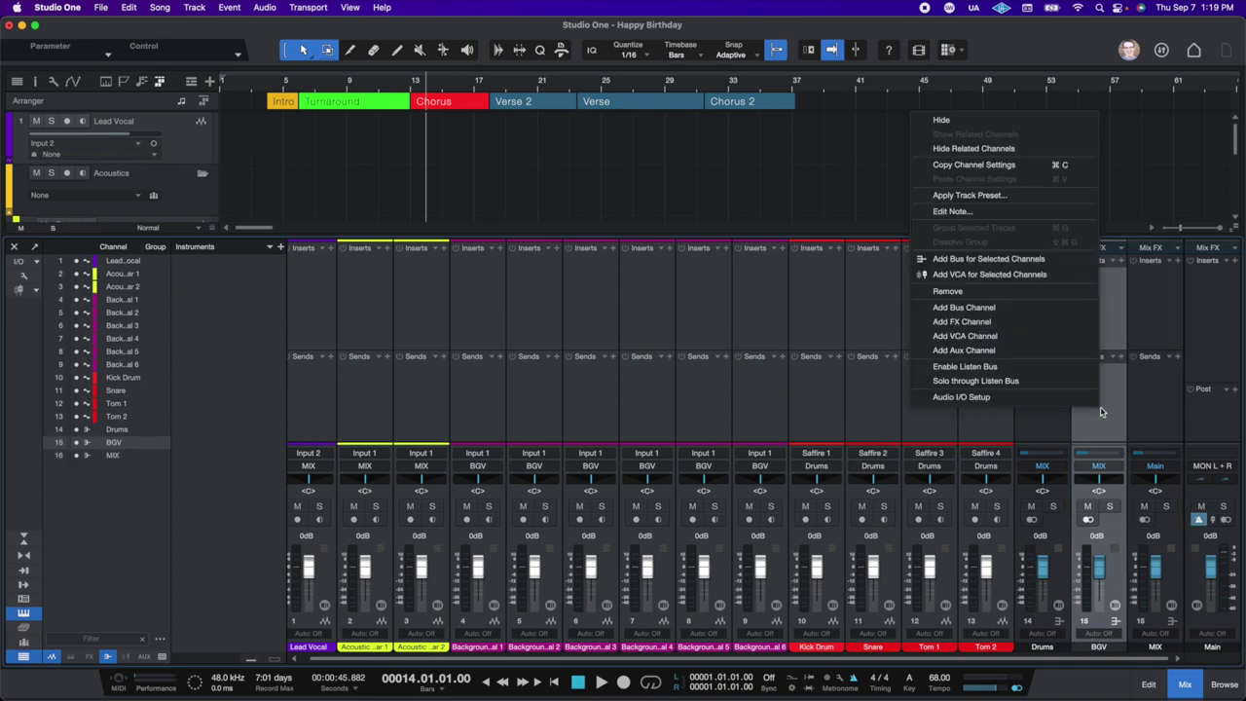
pyautogui.click(1036, 263)
pyautogui.doubleClick(1155, 646)
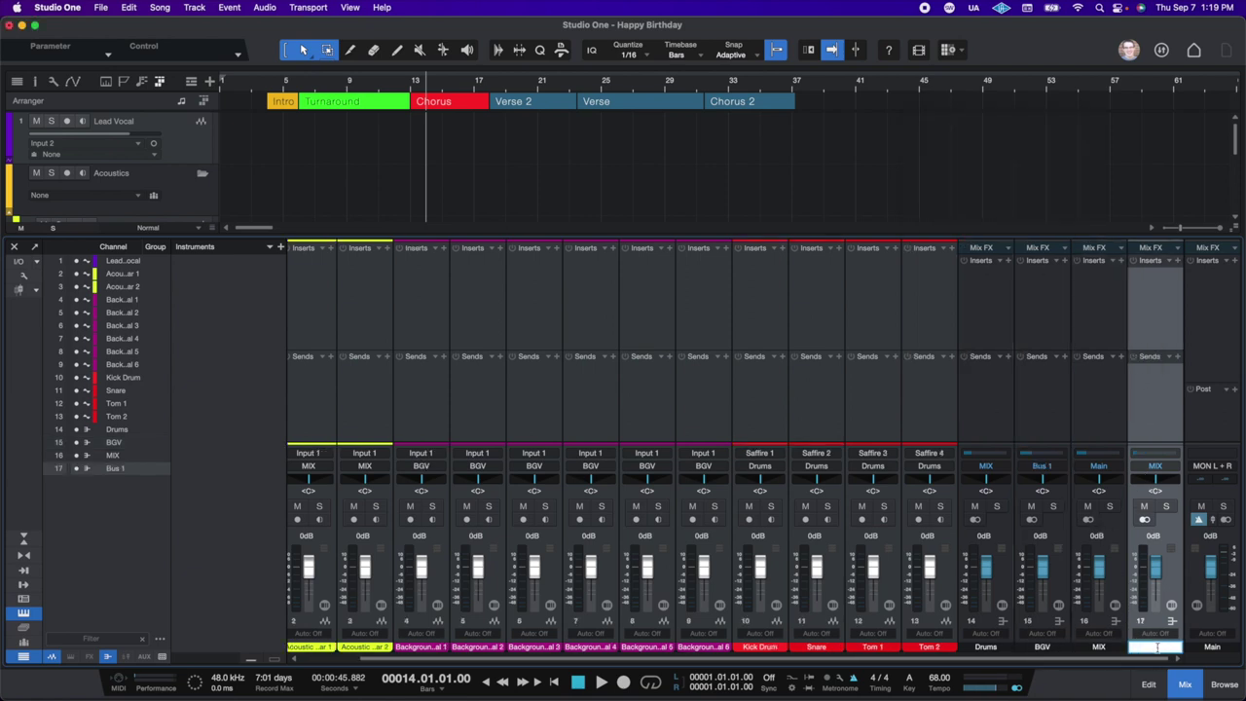
pyautogui.write('Vocals')
pyautogui.press('Return')
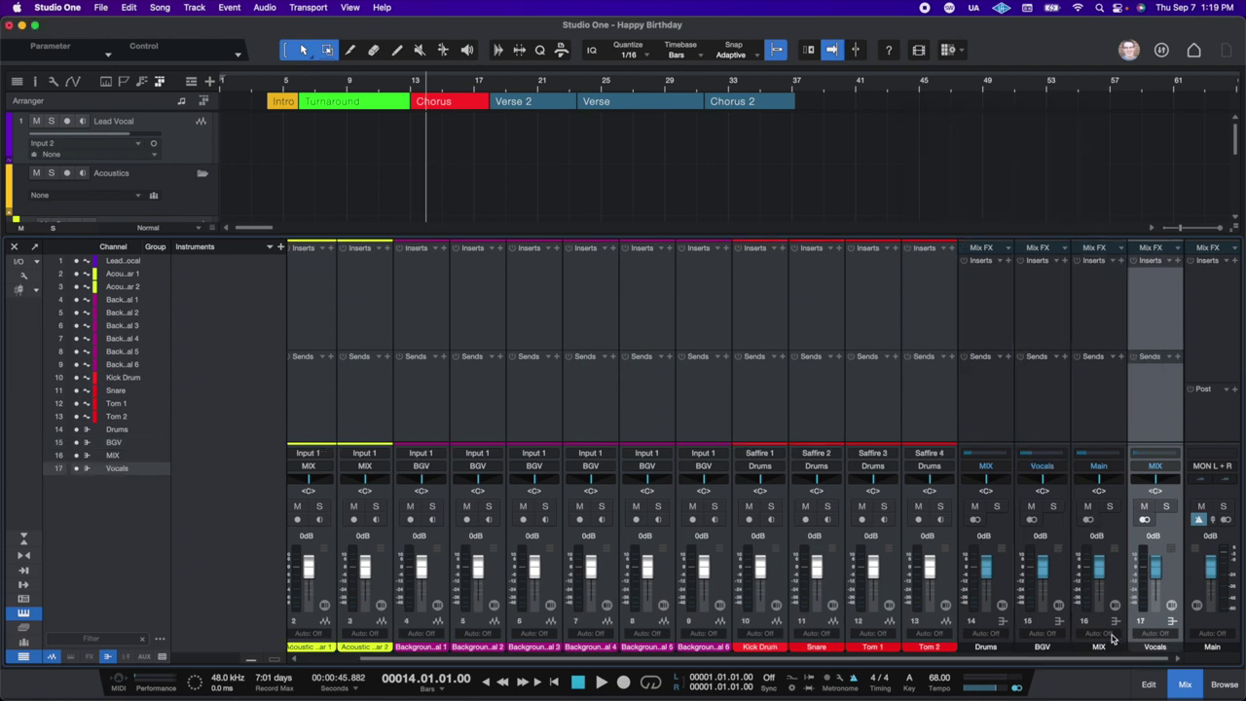
pyautogui.moveTo(1140, 431); pyautogui.dragTo(1083, 431)
pyautogui.click(981, 389)
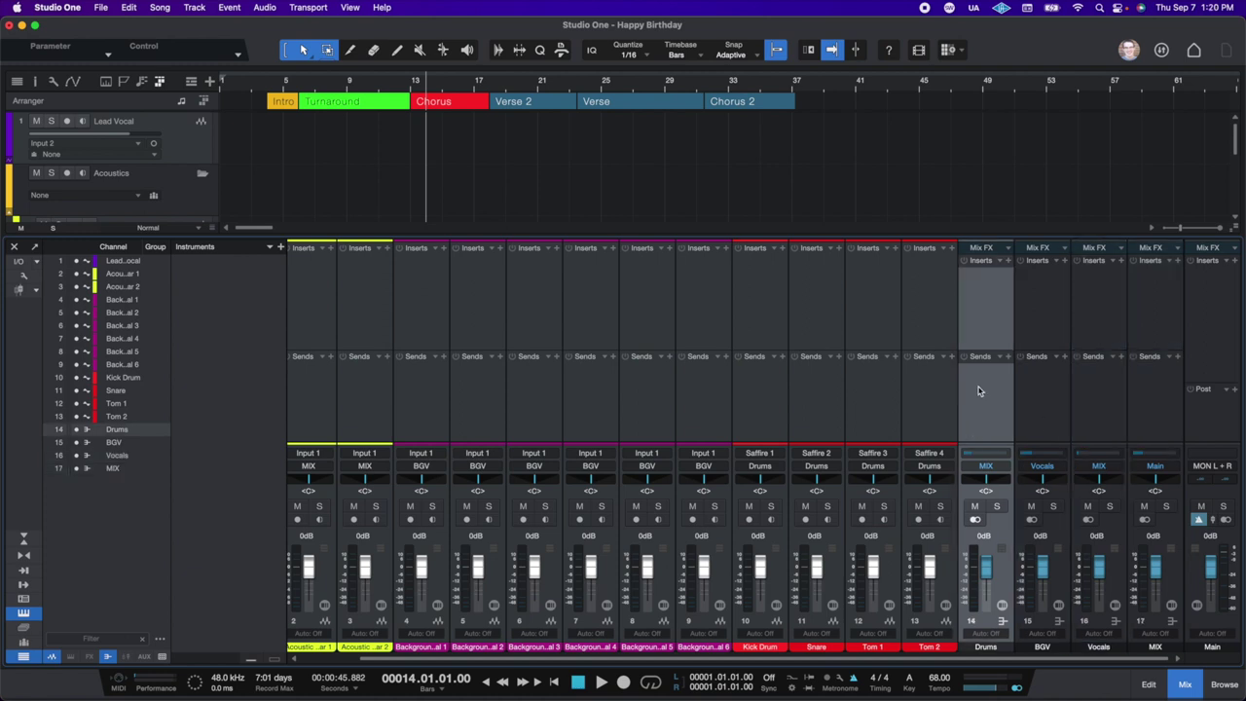
# - Add a bus named Music for the Drums bus and place it between Vocals and MIX
pyautogui.rightClick(980, 390)
pyautogui.click(1071, 536)
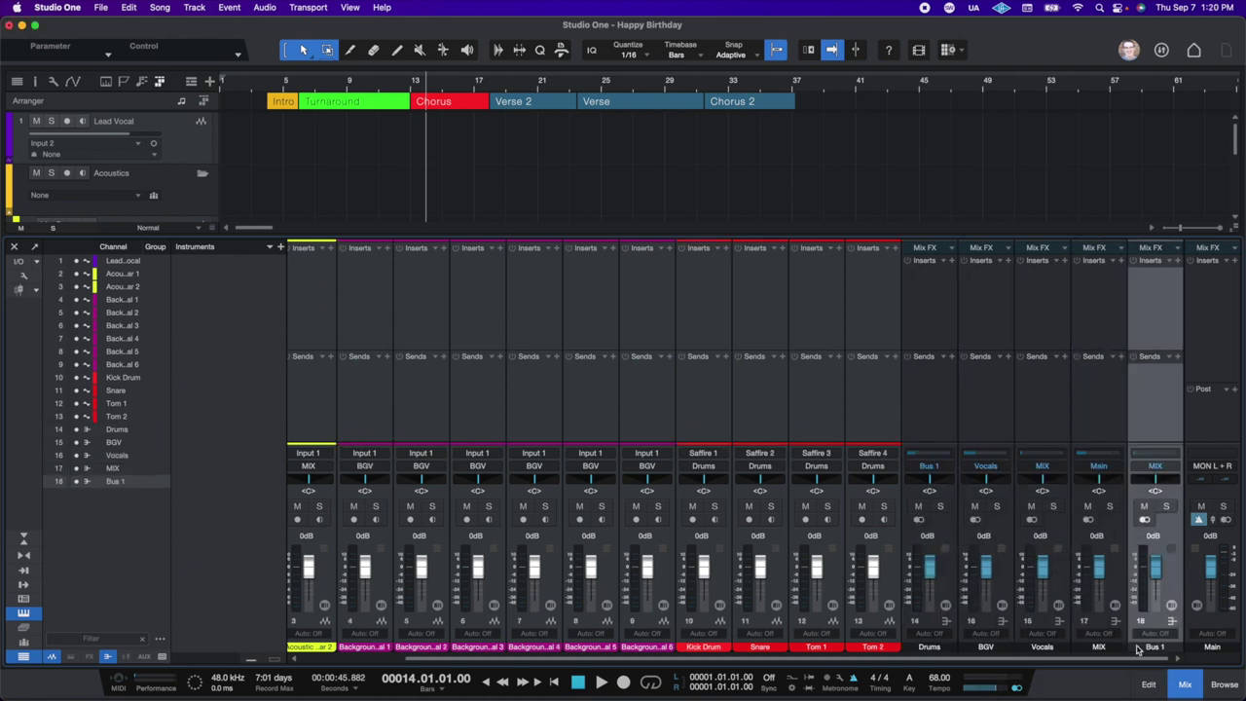
pyautogui.doubleClick(1149, 646)
pyautogui.write('Music')
pyautogui.press('Return')
pyautogui.moveTo(1157, 398); pyautogui.dragTo(1079, 402)
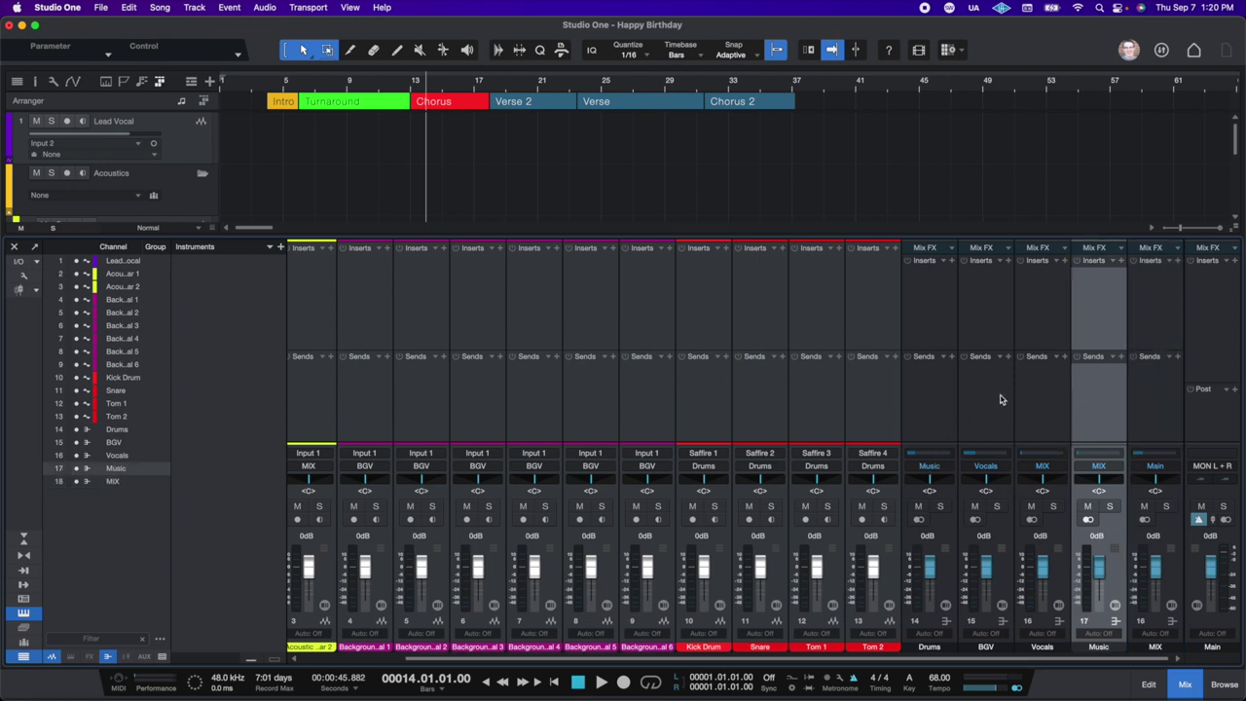
pyautogui.click(1162, 393)
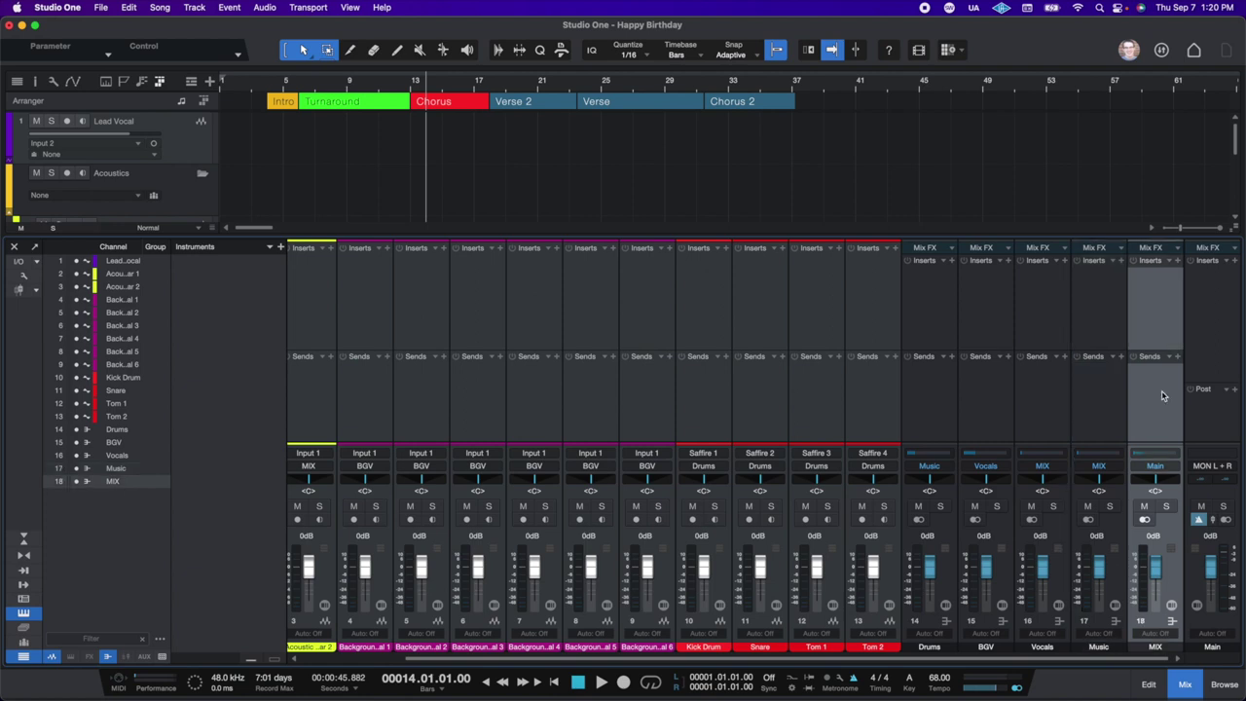
pyautogui.click(1051, 402)
pyautogui.click(1094, 403)
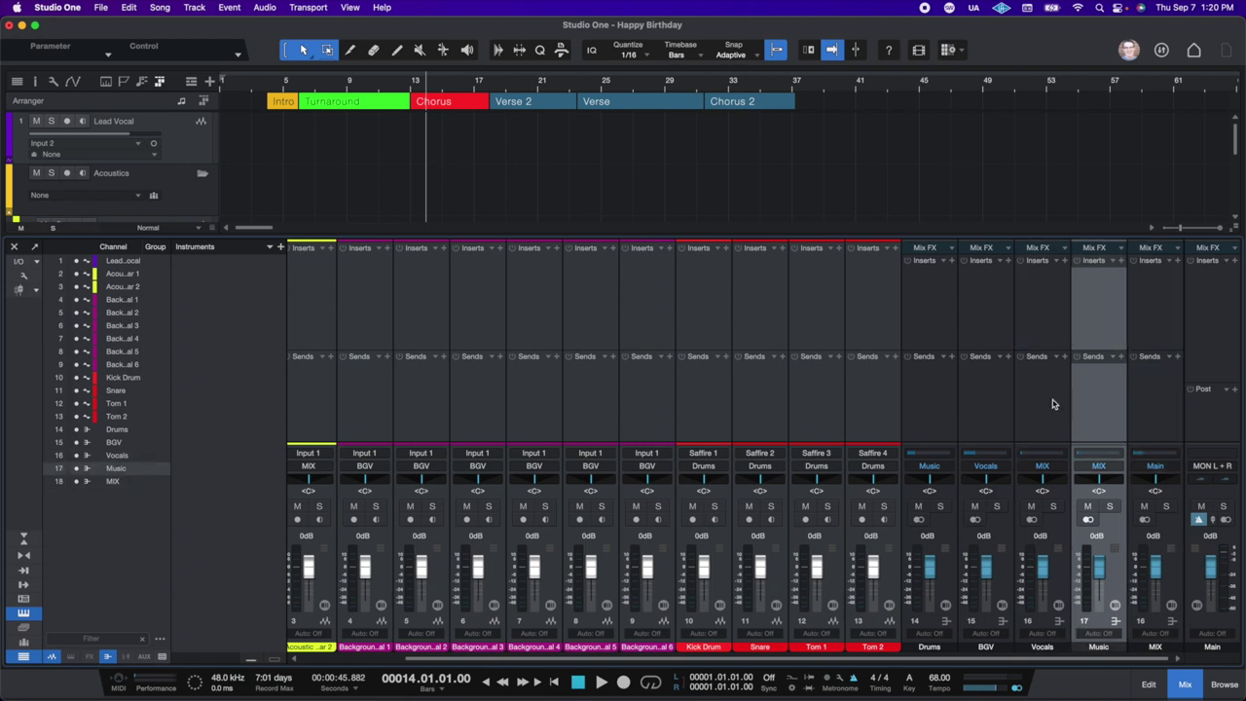
pyautogui.click(1049, 406)
# - Route the Lead Vocal channel's output to the Vocals bus
pyautogui.hscroll(-3, 751, 386)
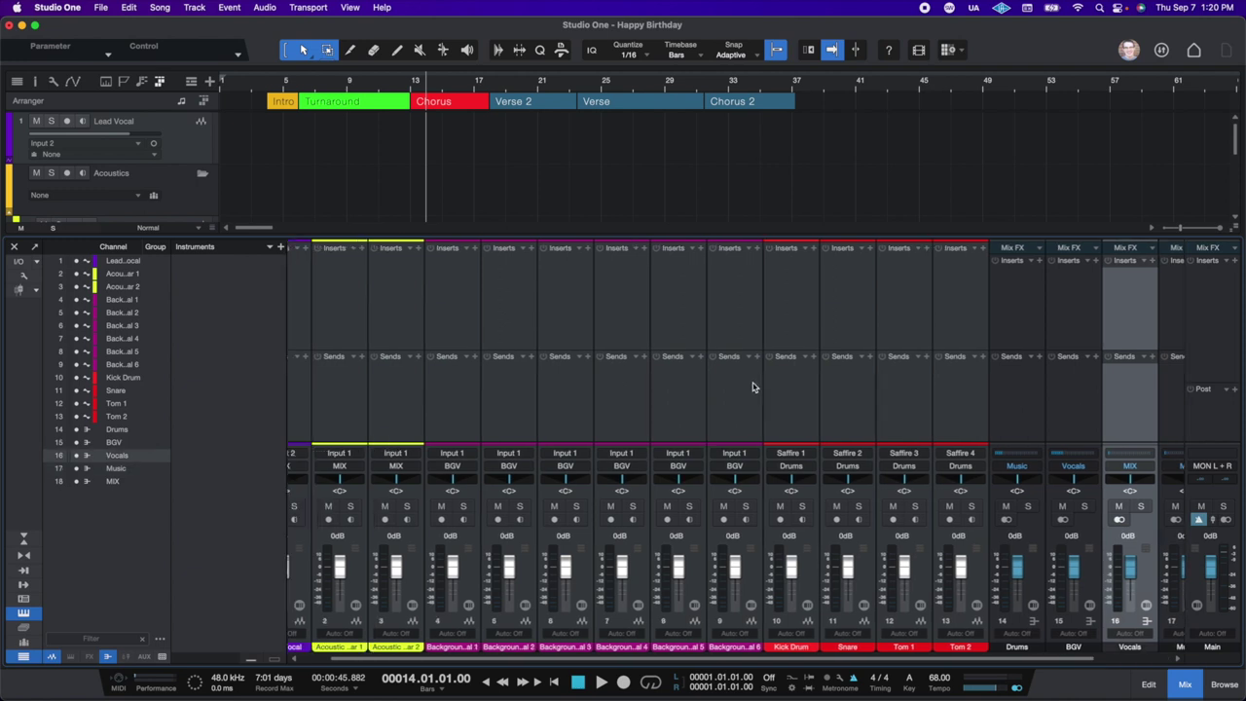
pyautogui.click(314, 403)
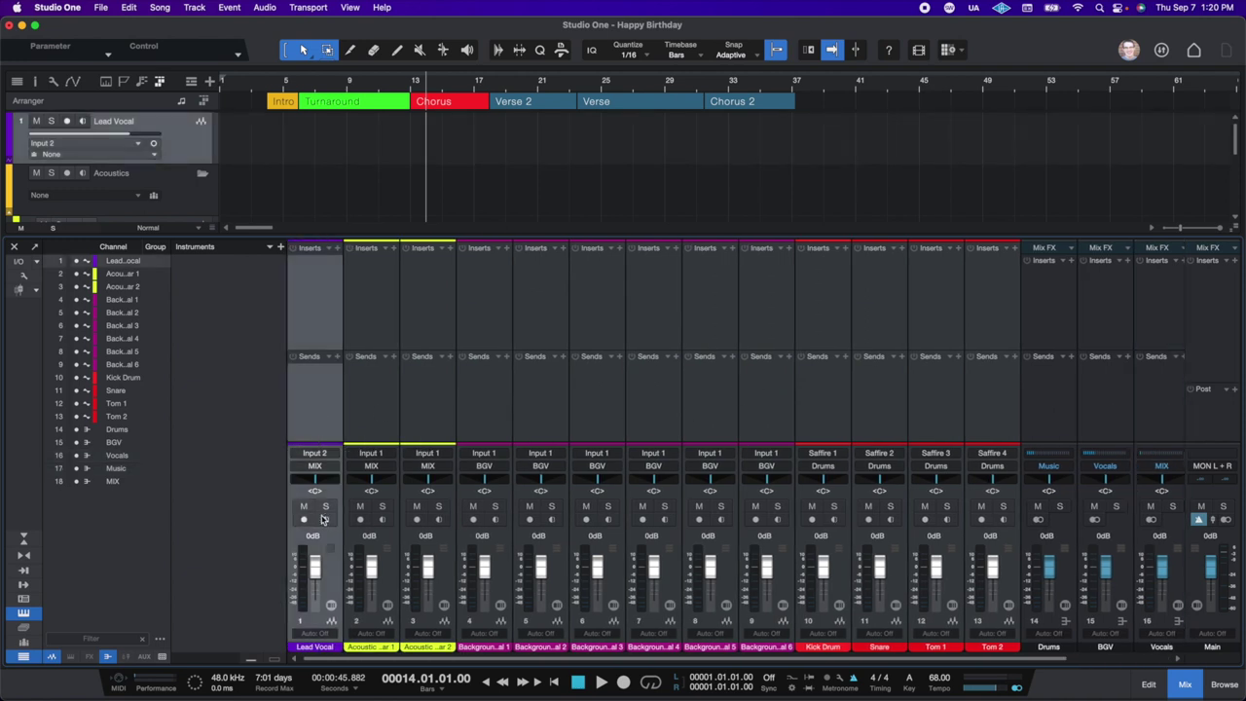
pyautogui.click(323, 468)
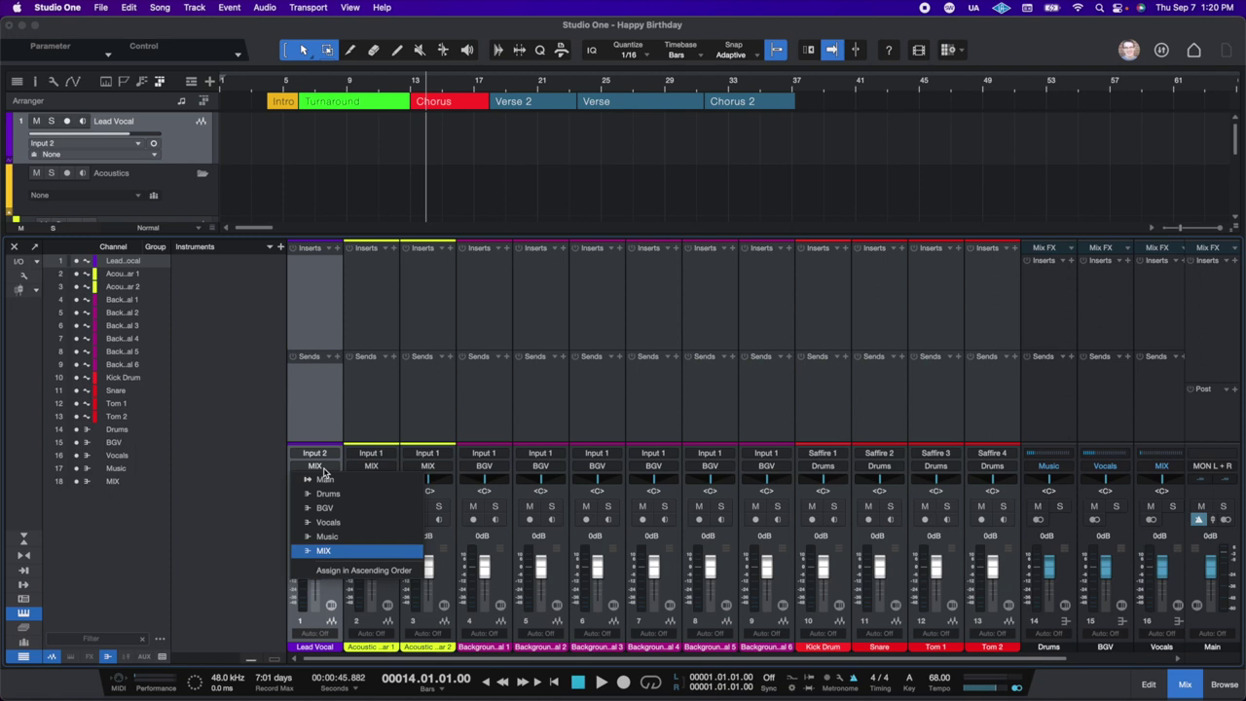
pyautogui.click(331, 523)
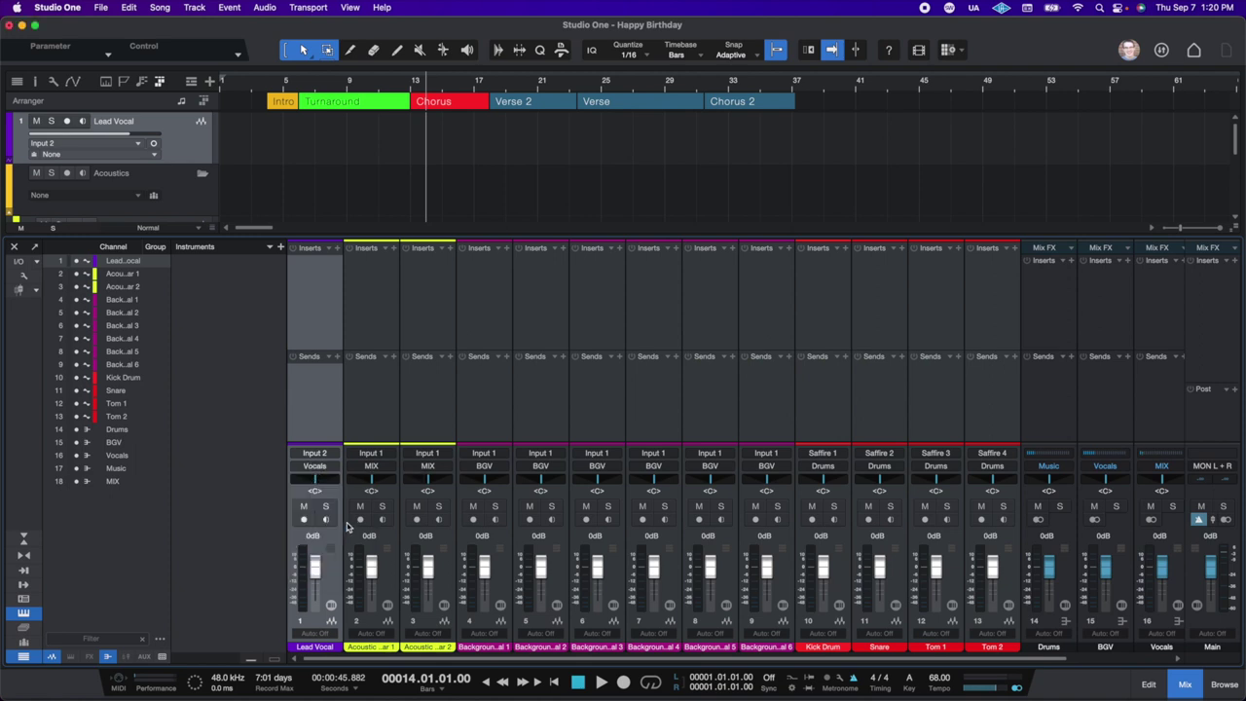
# - Add a bus named Guitars for the Acoustic Guitar 1 and Acoustic Guitar 2 channels
pyautogui.click(369, 415)
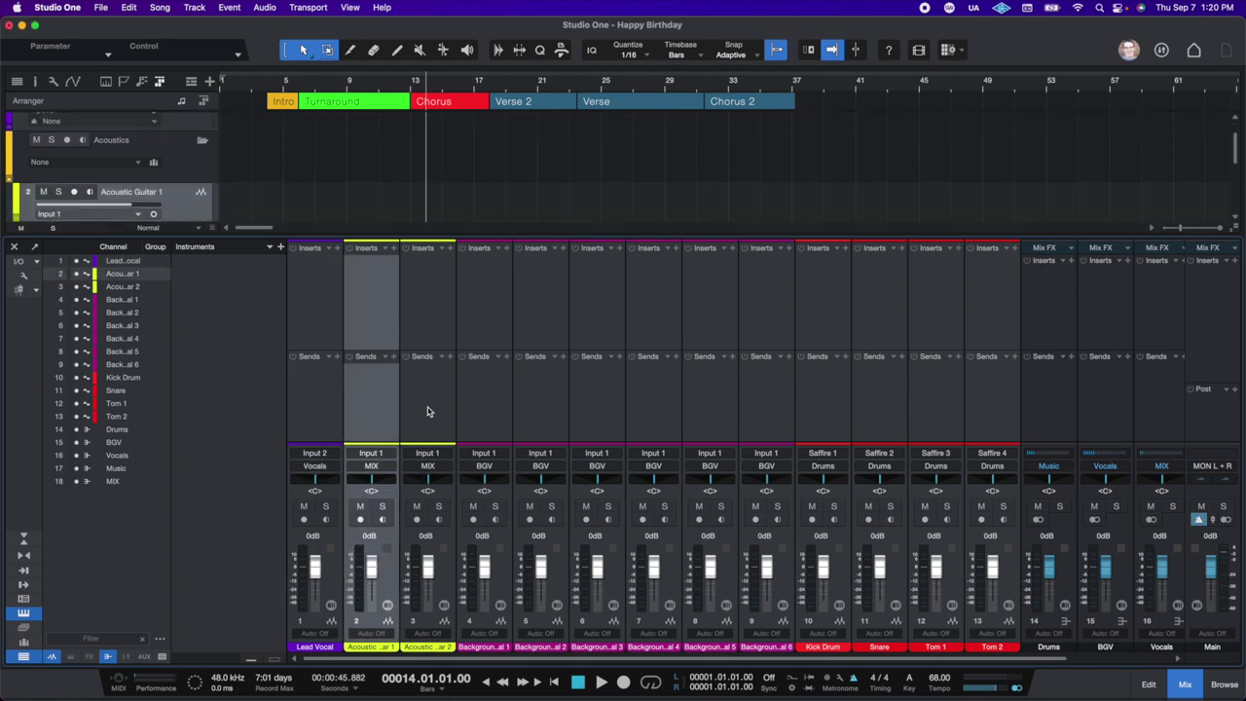
pyautogui.keyDown('shift'); pyautogui.click(425, 405); pyautogui.keyUp('shift')
pyautogui.click(428, 466)
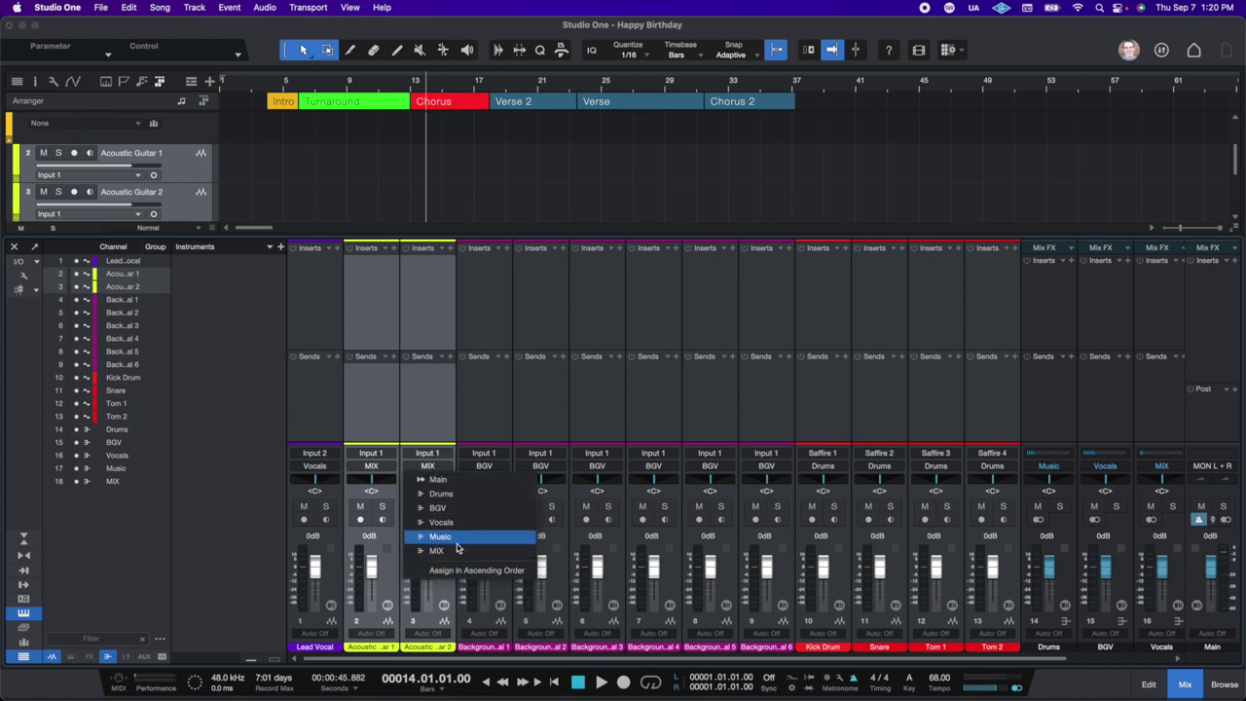
pyautogui.click(420, 393)
pyautogui.rightClick(420, 406)
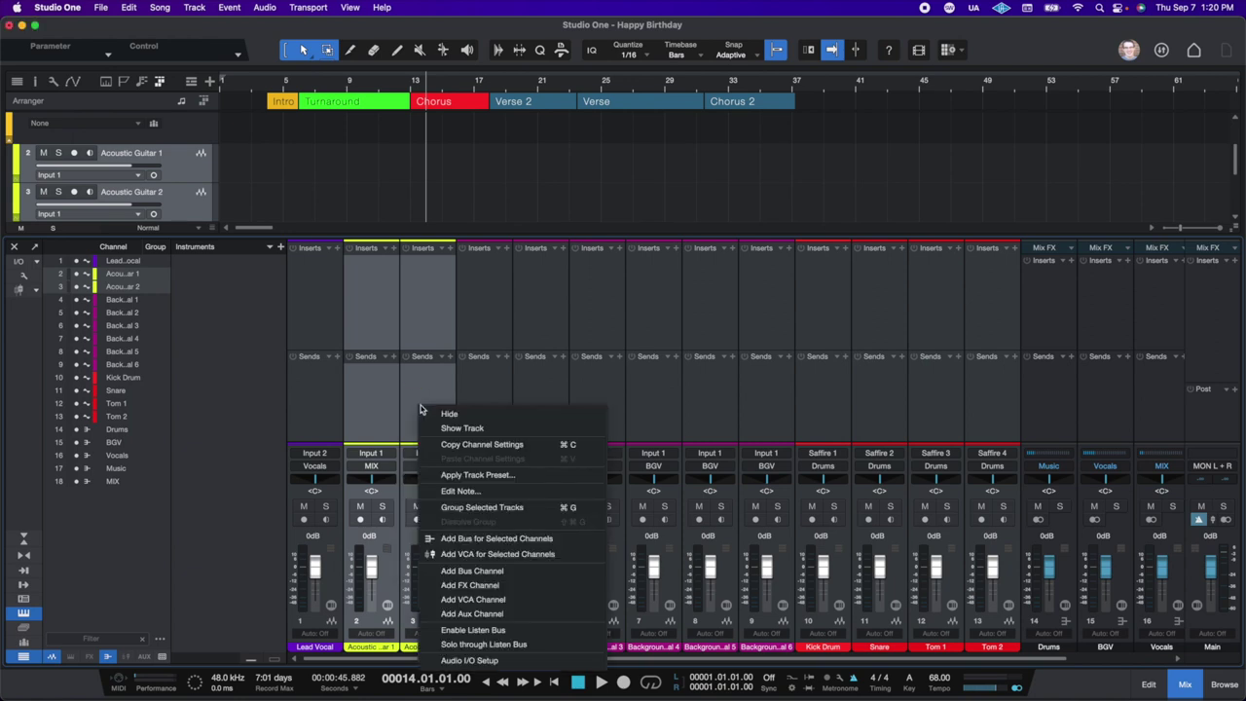
pyautogui.click(536, 538)
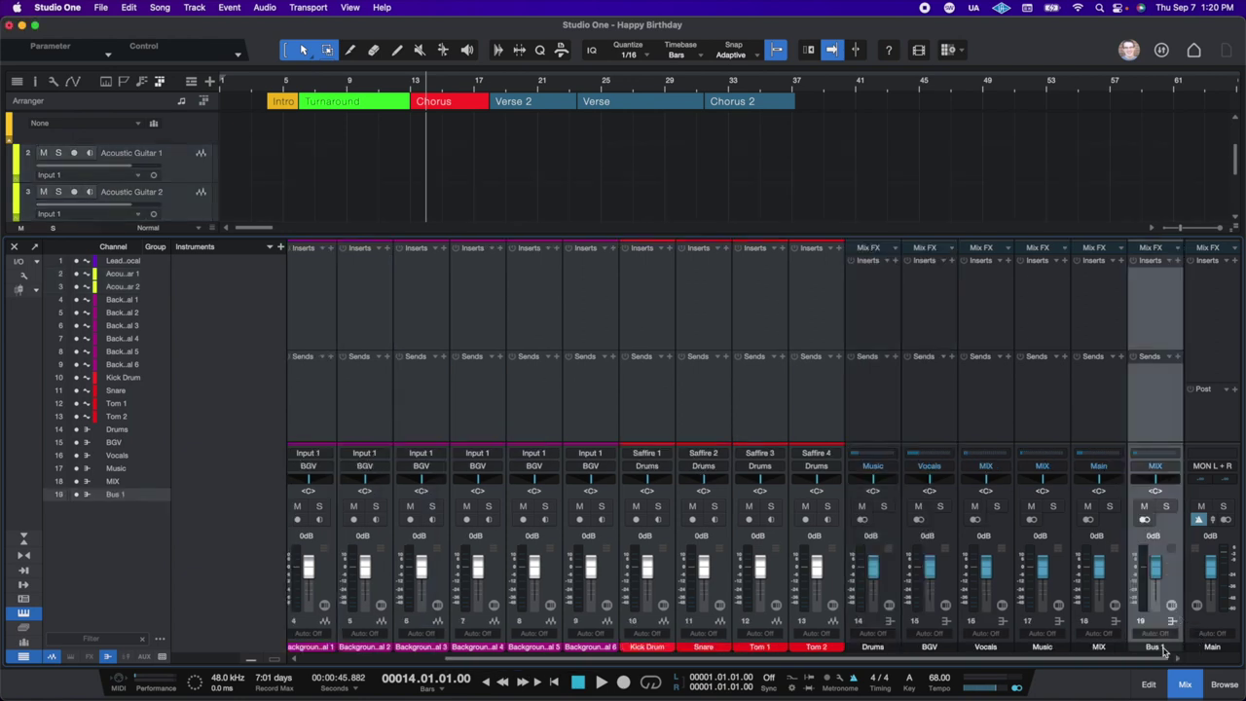
pyautogui.doubleClick(1154, 647)
pyautogui.write('Guitars')
pyautogui.press('Return')
# - Place the Guitars bus between BGV and Vocals and route its output to the Music bus
pyautogui.moveTo(1155, 429); pyautogui.dragTo(948, 433)
pyautogui.click(990, 471)
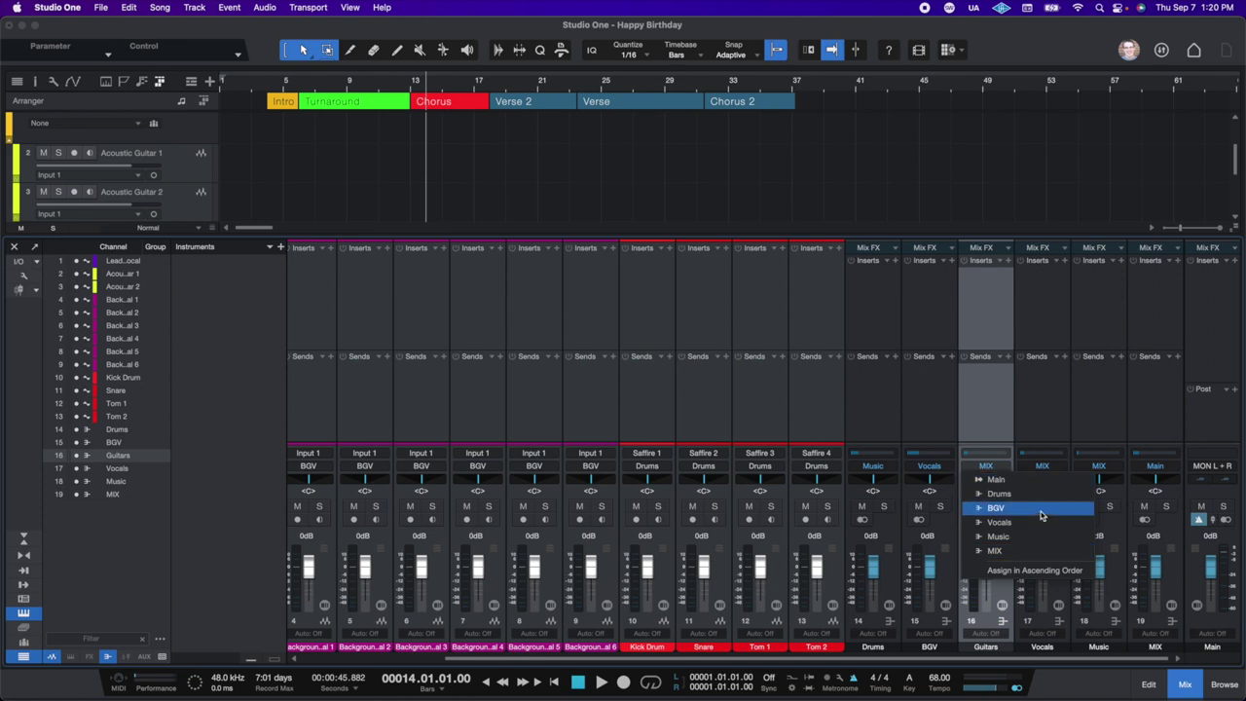
pyautogui.click(1037, 539)
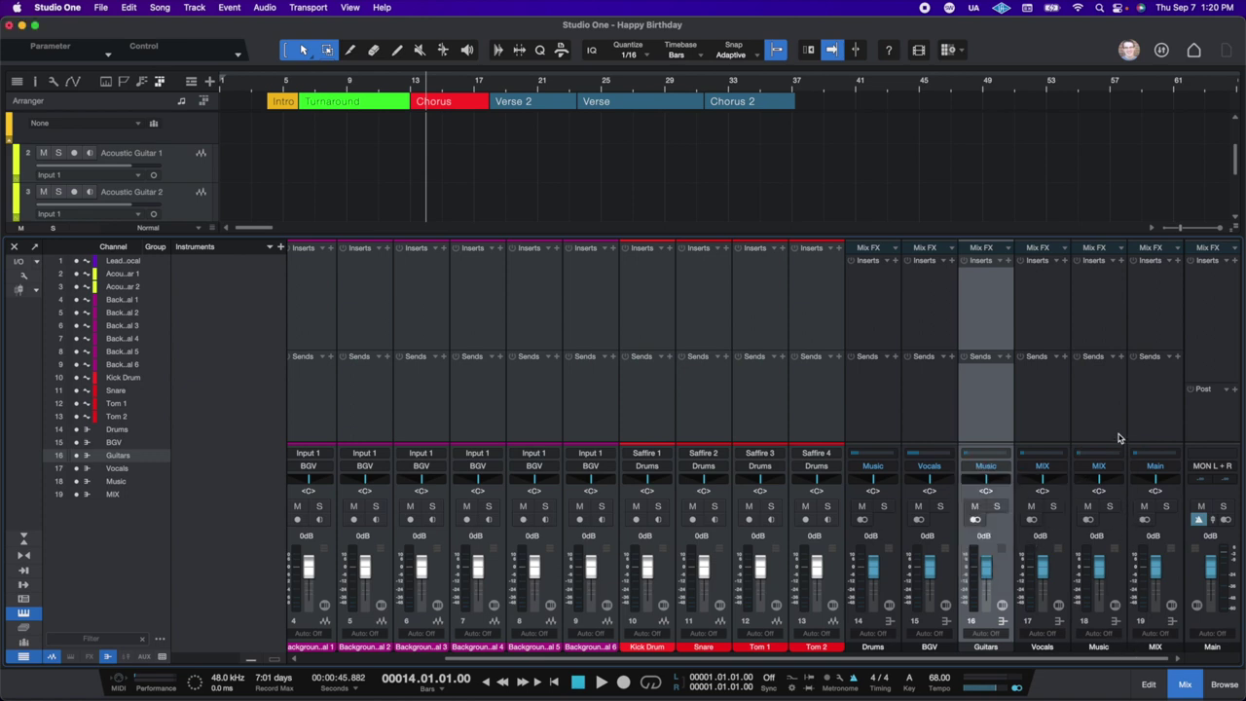
# - Review how the individual channels feed the Drums, BGV, Guitars and Vocals buses across the mixer
pyautogui.hscroll(-3, 901, 405)
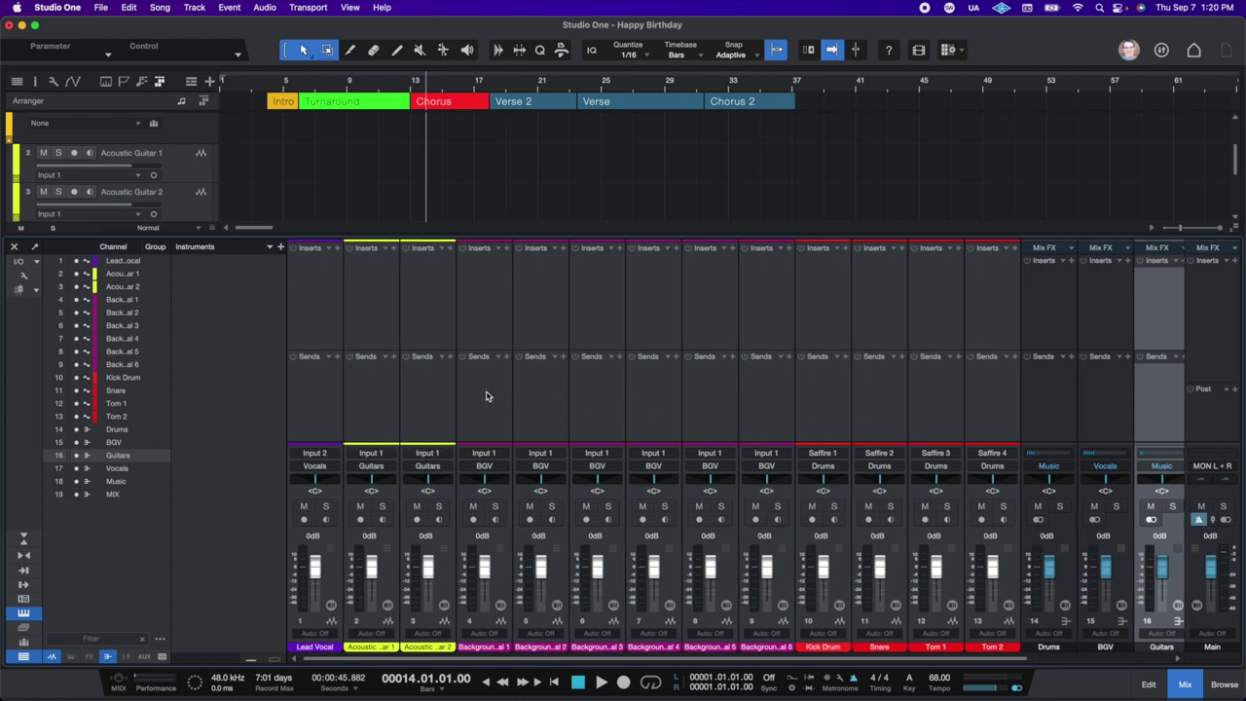
pyautogui.hscroll(3, 488, 396)
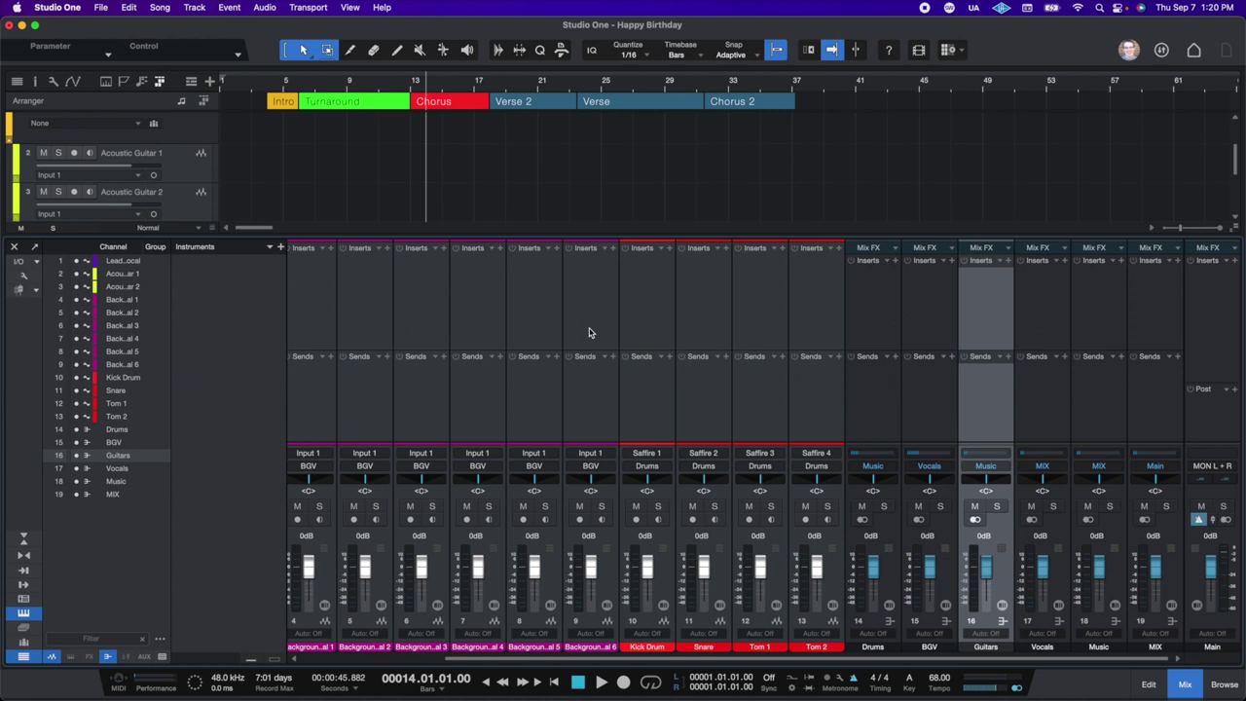
pyautogui.click(863, 330)
pyautogui.click(1010, 327)
pyautogui.hscroll(-3, 1080, 323)
pyautogui.hscroll(3, 691, 327)
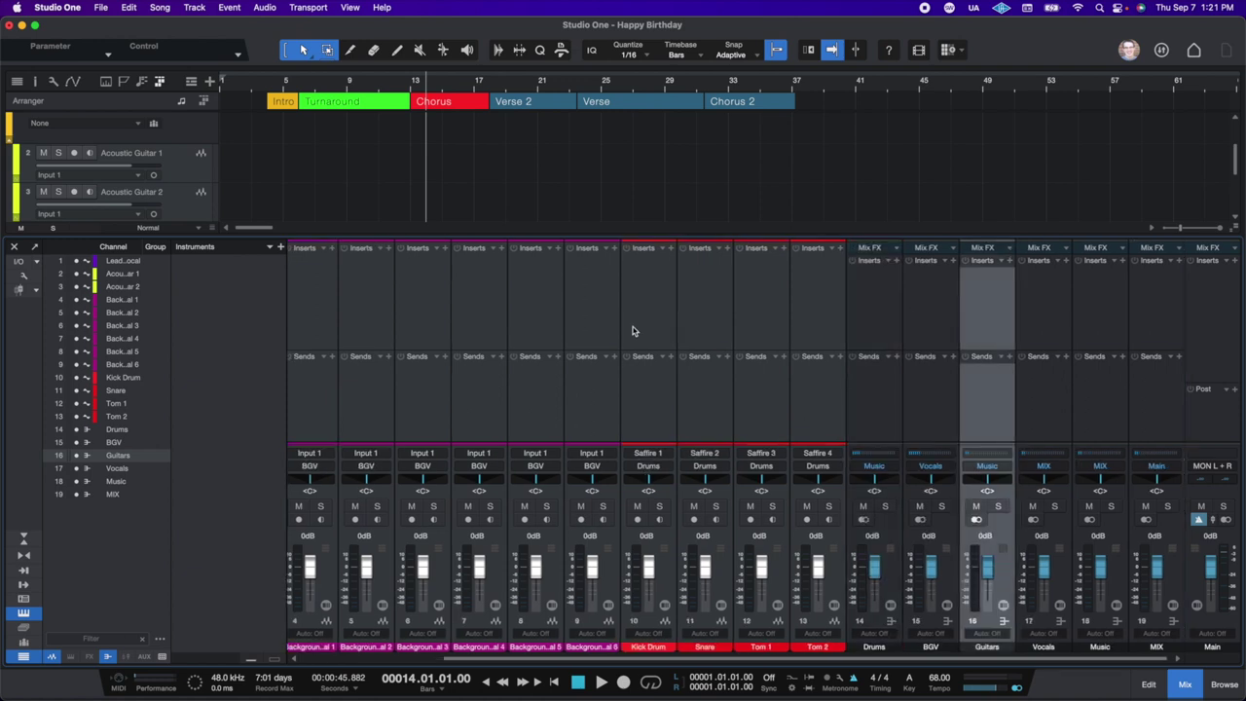
pyautogui.click(1031, 309)
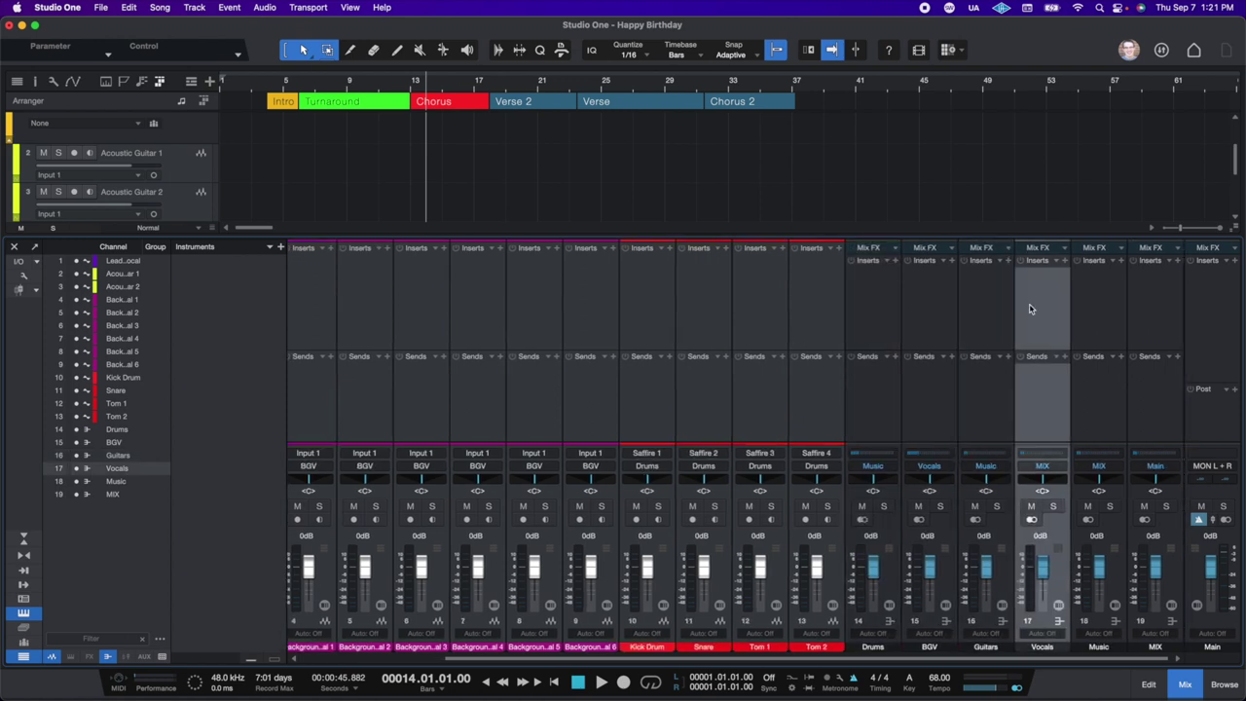
pyautogui.click(993, 305)
pyautogui.hscroll(-3, 745, 334)
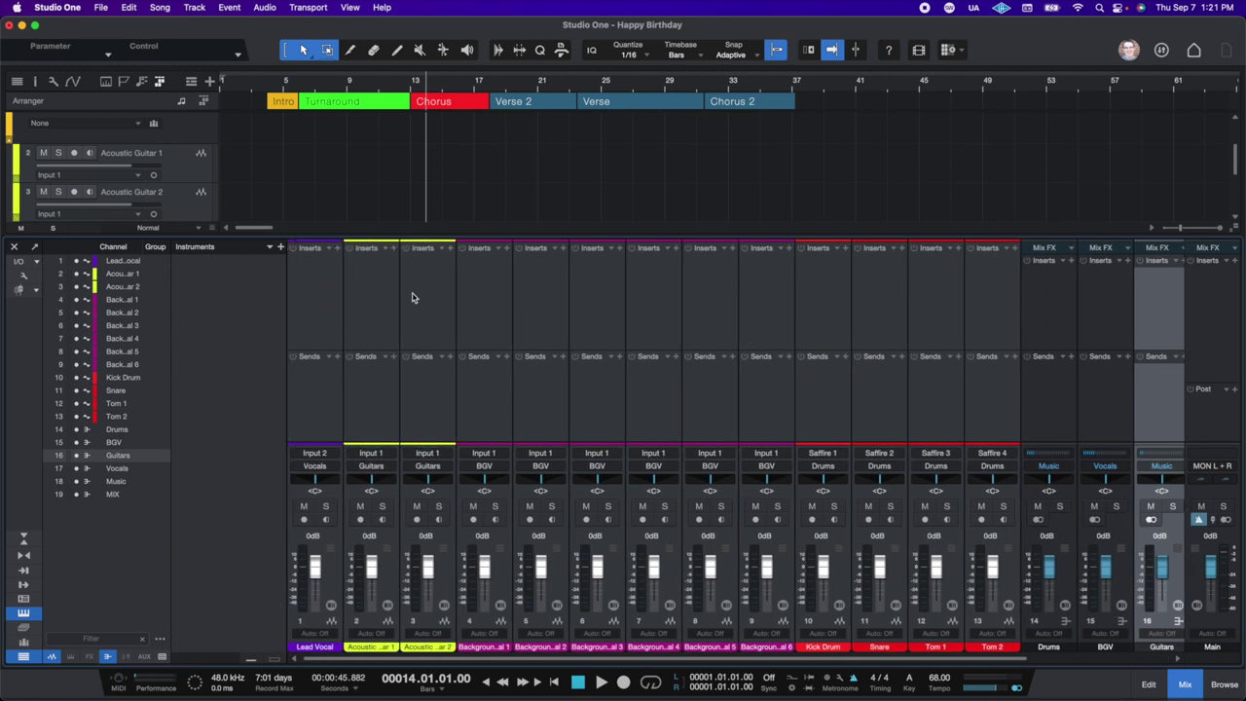
pyautogui.hscroll(3, 465, 319)
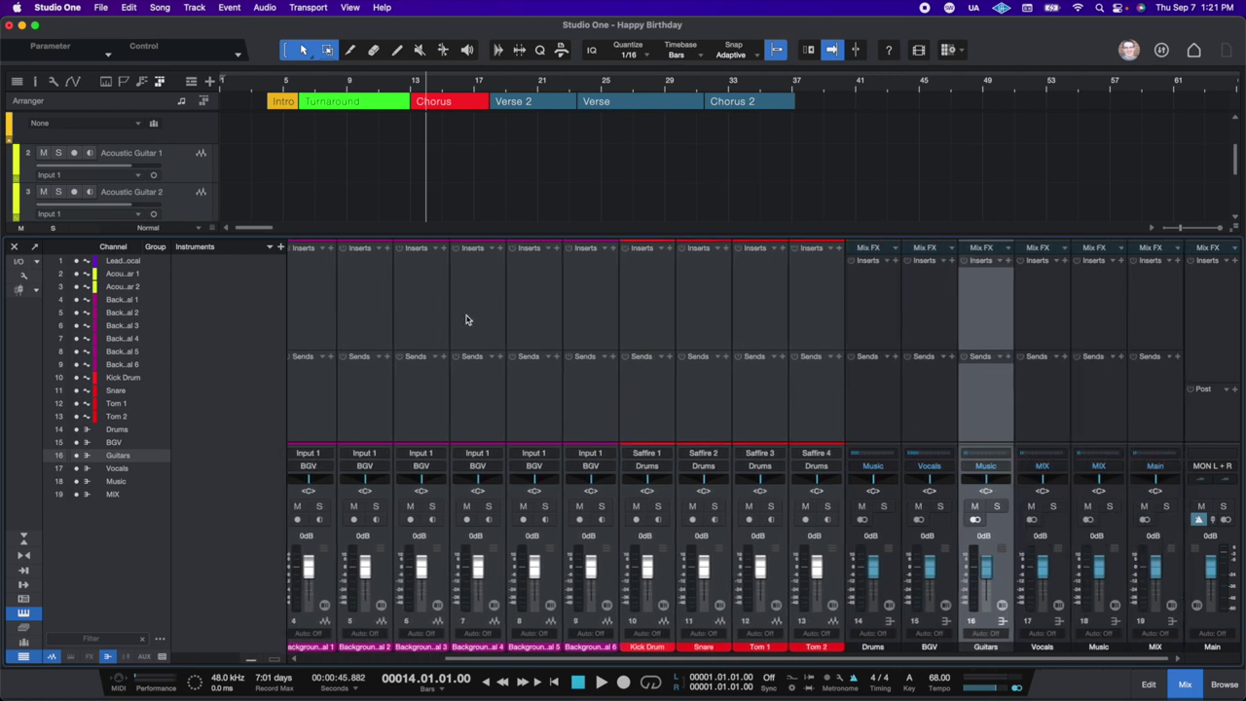
# - Look at the effects available for inserting on the Guitars bus and check the Music, Drums and MIX buses
pyautogui.click(1003, 261)
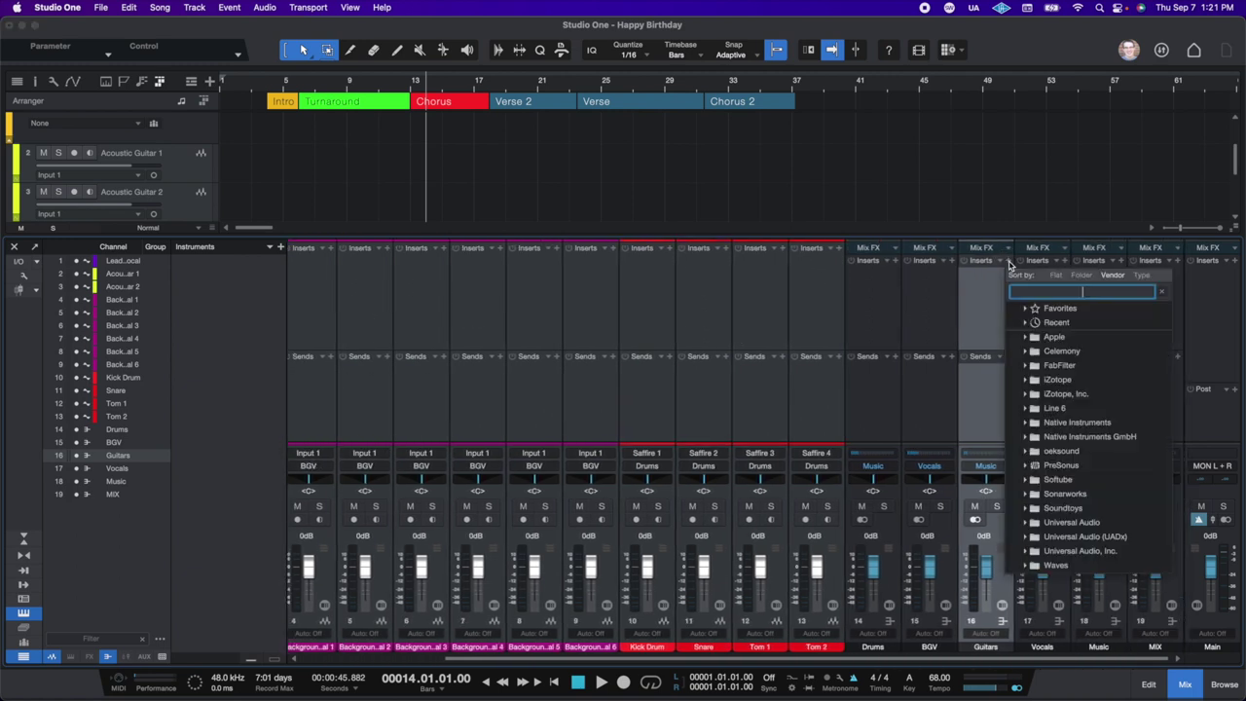
pyautogui.click(973, 314)
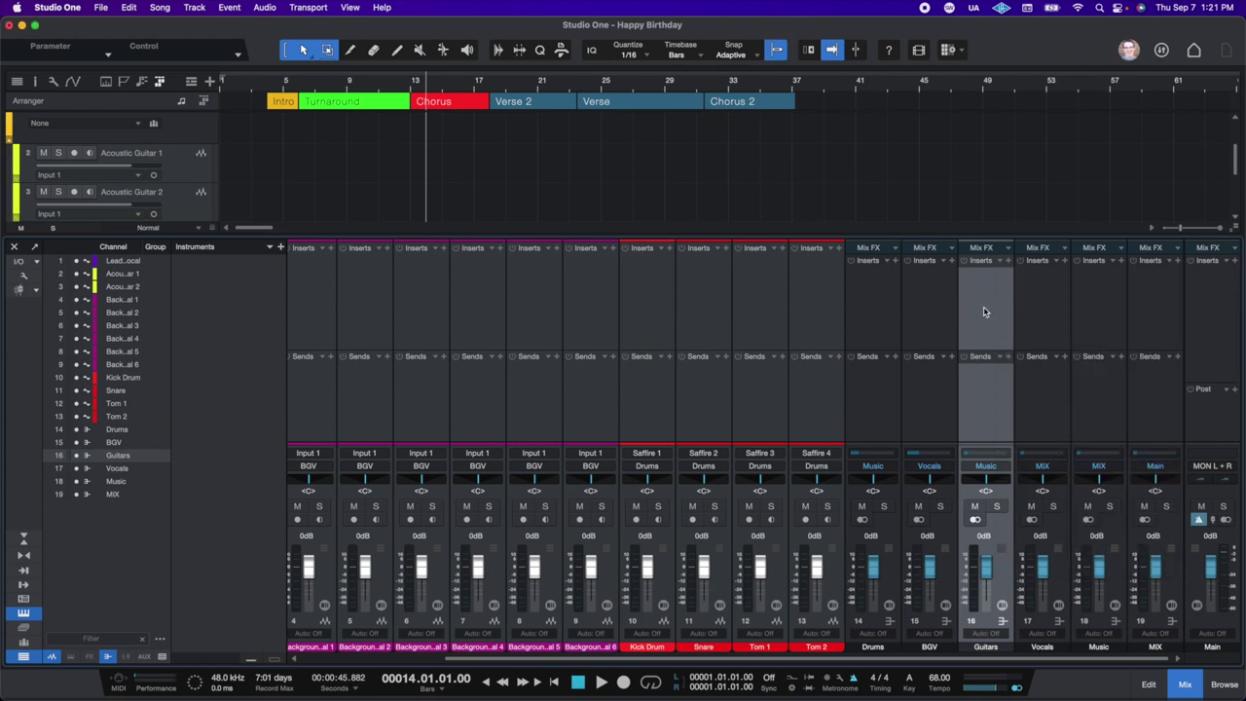
pyautogui.click(1104, 316)
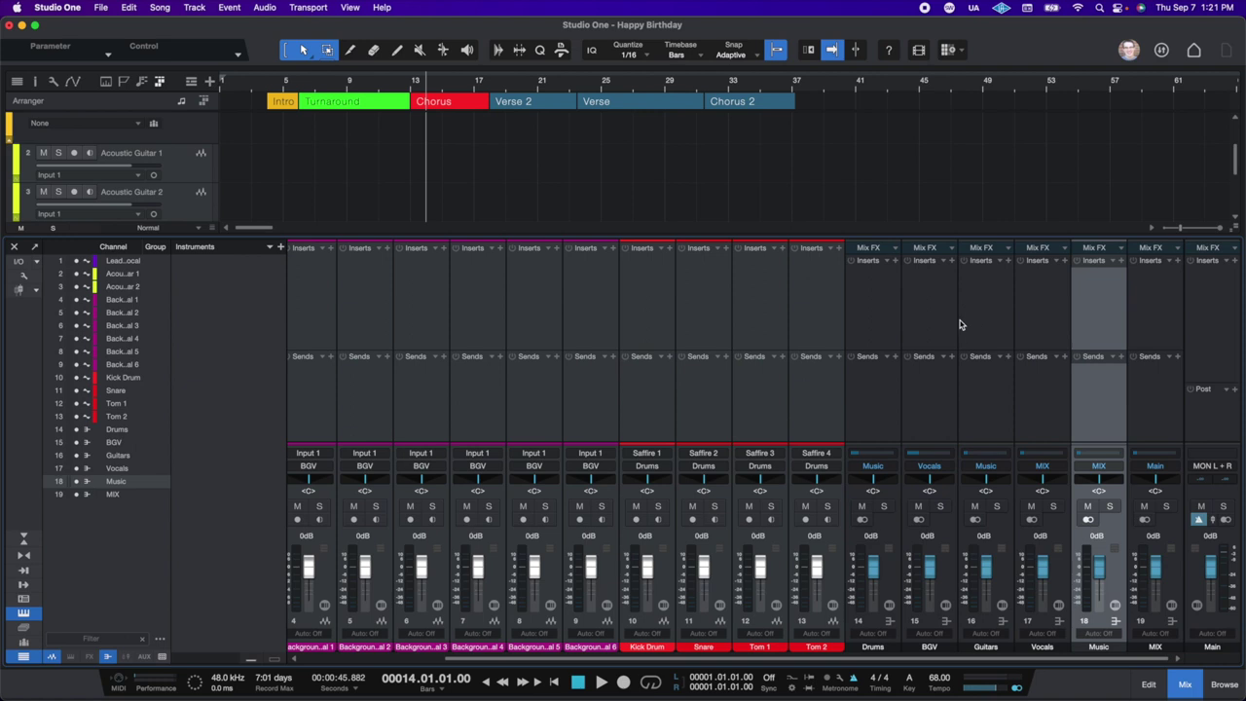
pyautogui.click(881, 324)
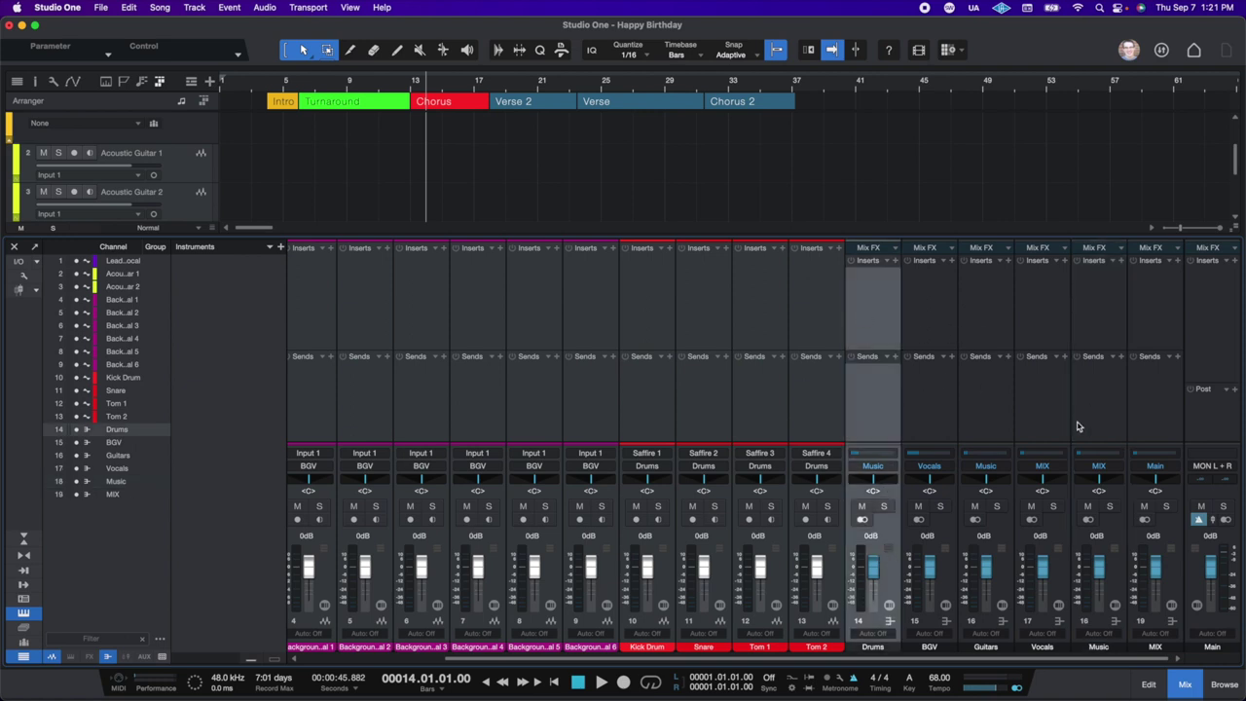
pyautogui.click(1106, 326)
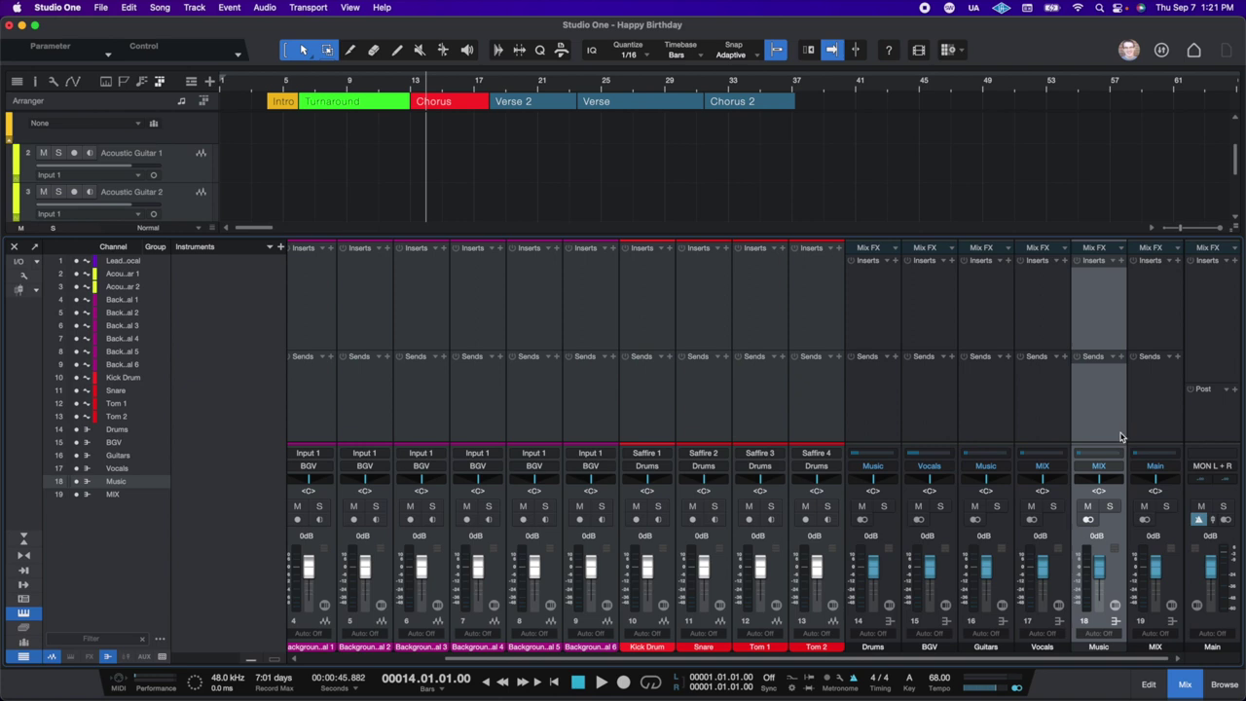
pyautogui.click(1156, 431)
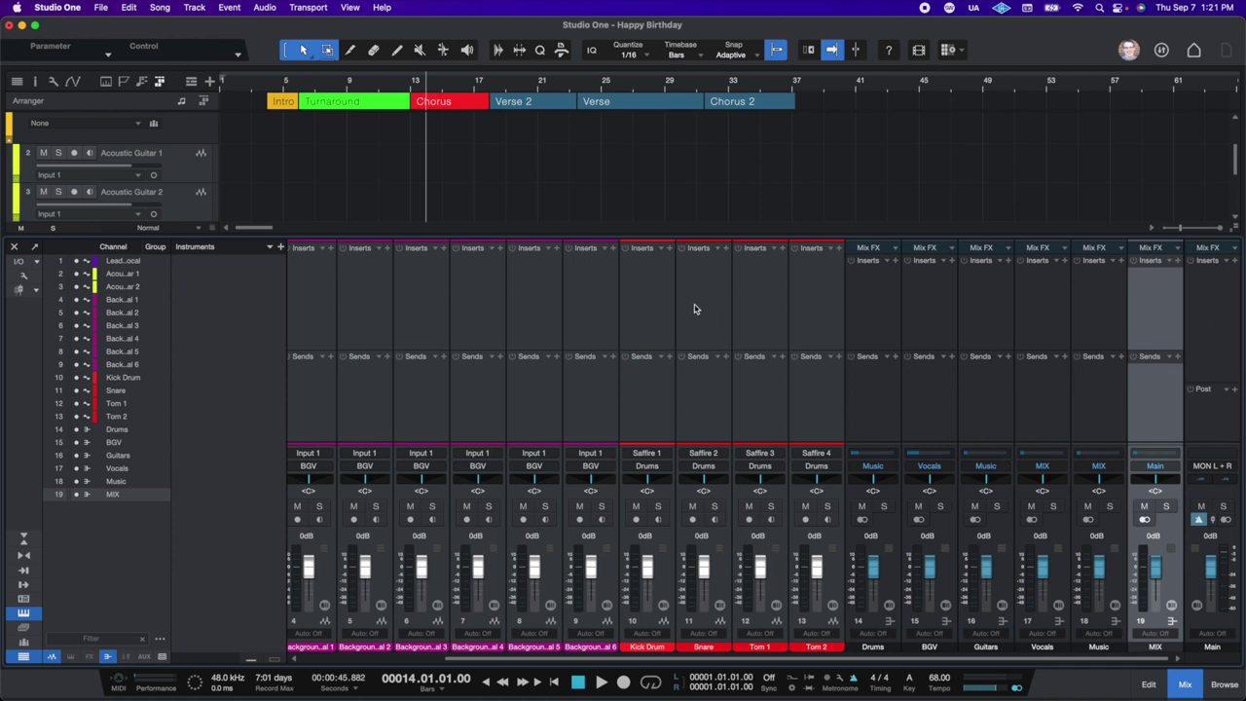
# - Insert the PreSonus Limiter on the MIX bus
pyautogui.hscroll(-3, 694, 308)
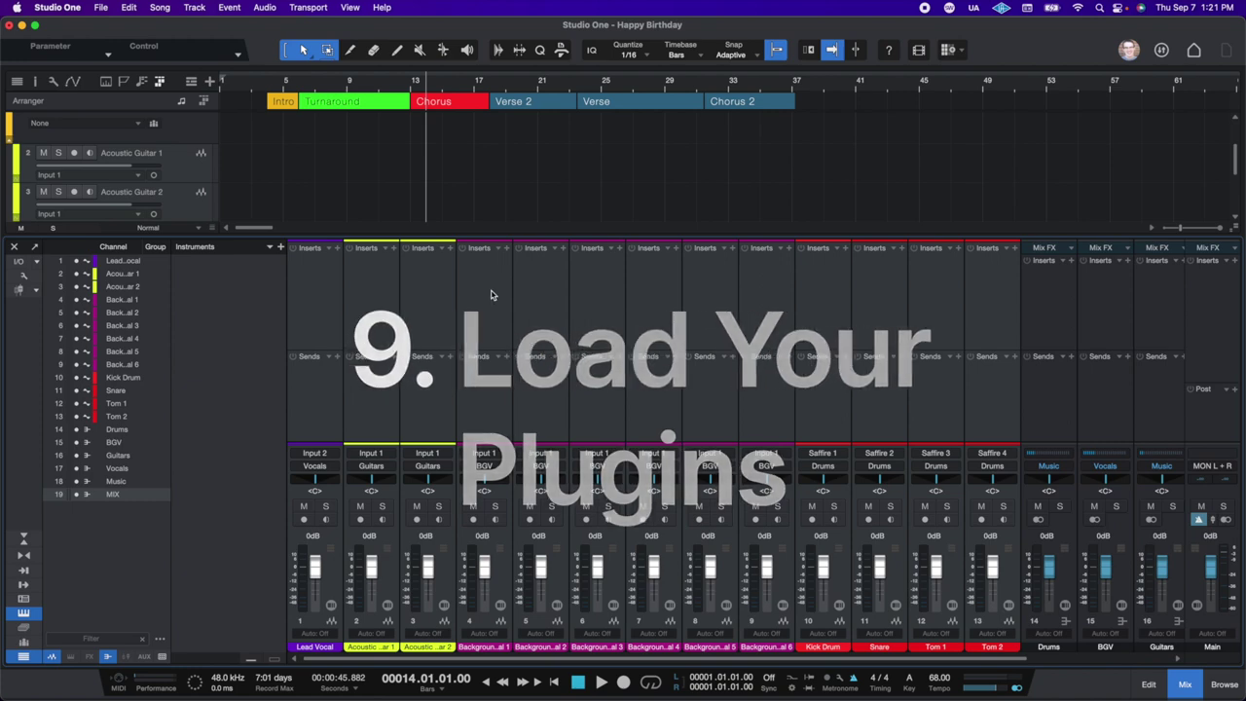
pyautogui.hscroll(1, 345, 295)
pyautogui.hscroll(3, 830, 306)
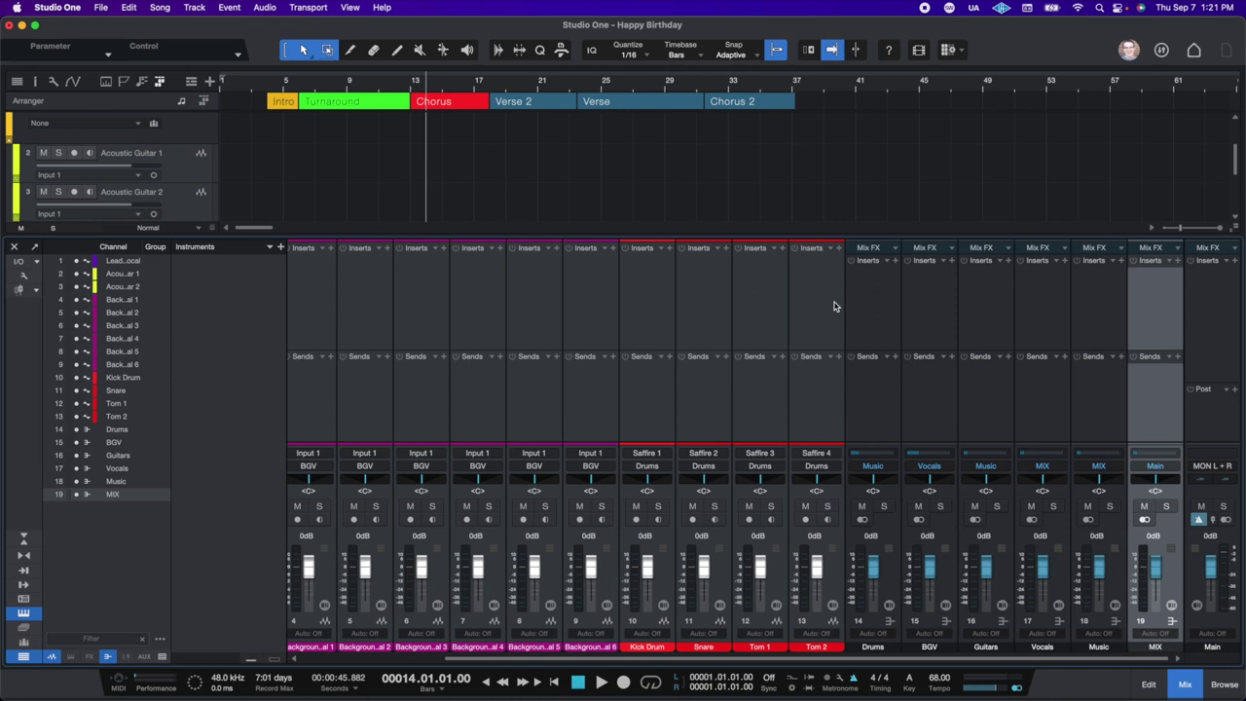
pyautogui.click(1178, 262)
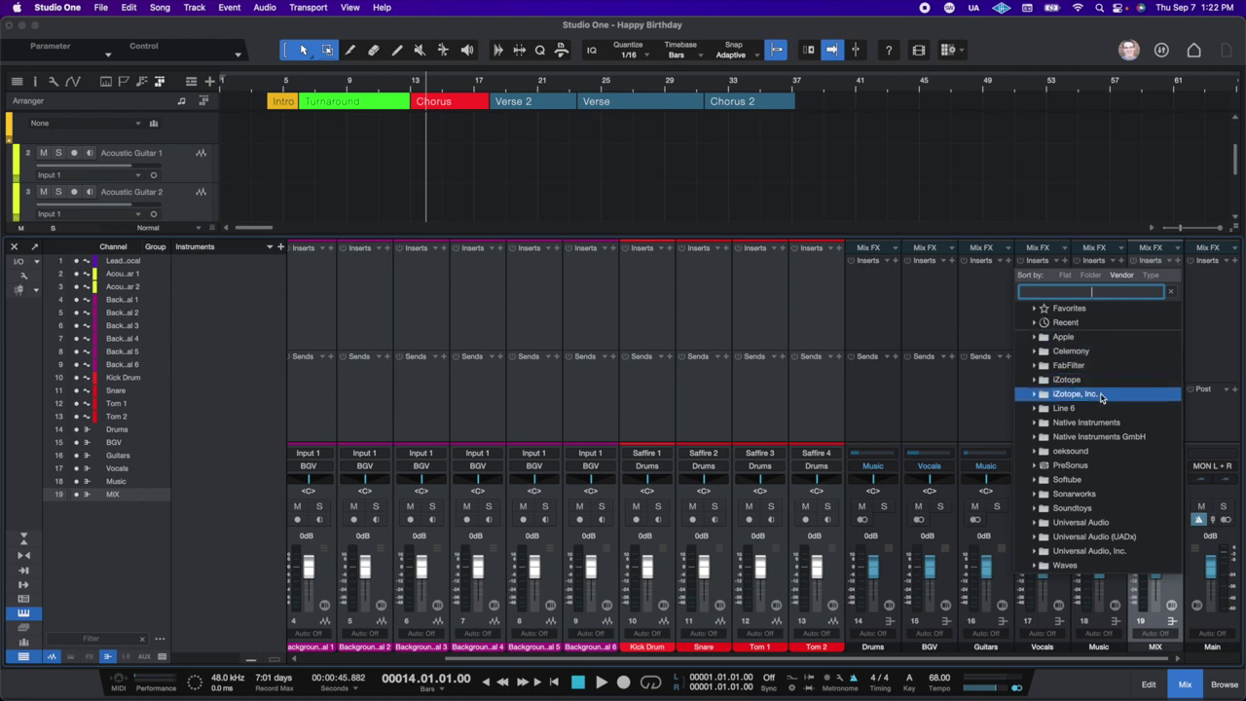
pyautogui.click(1110, 468)
pyautogui.scroll(-5, 1115, 482)
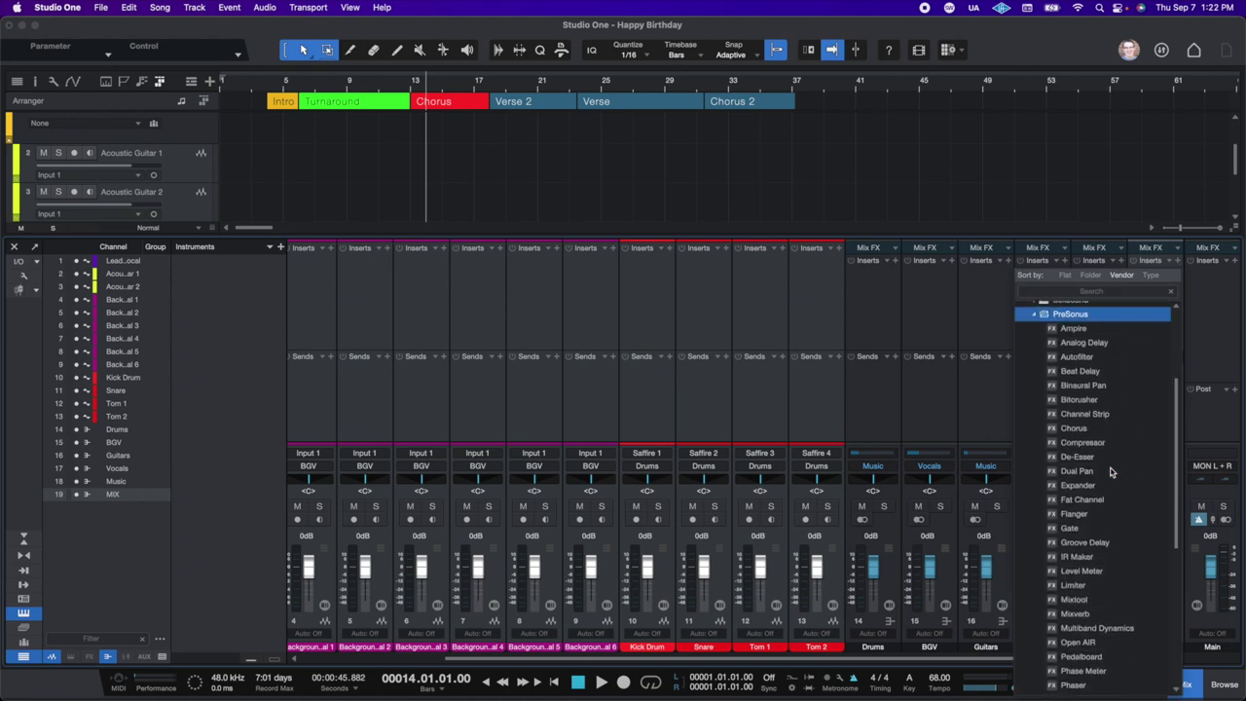
pyautogui.scroll(-2, 1114, 486)
pyautogui.click(1105, 525)
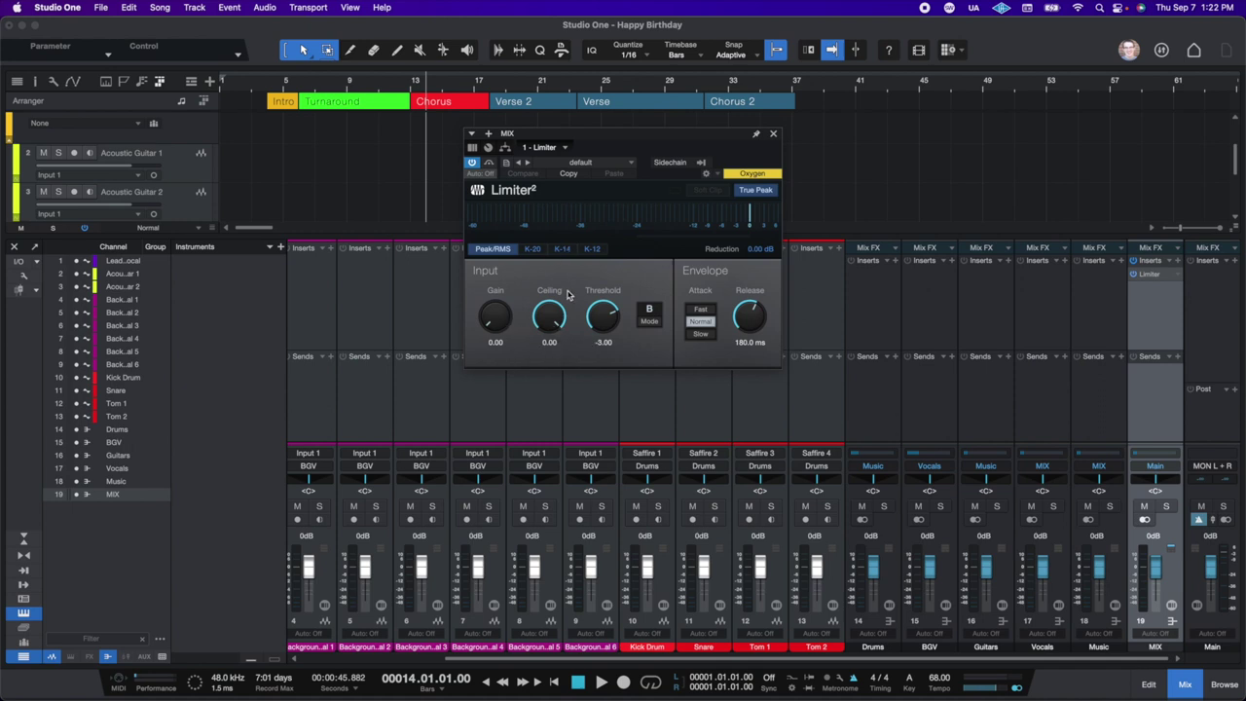
# - Lower the Limiter's ceiling to about -2.16 dB
pyautogui.moveTo(550, 322); pyautogui.dragTo(544, 319)
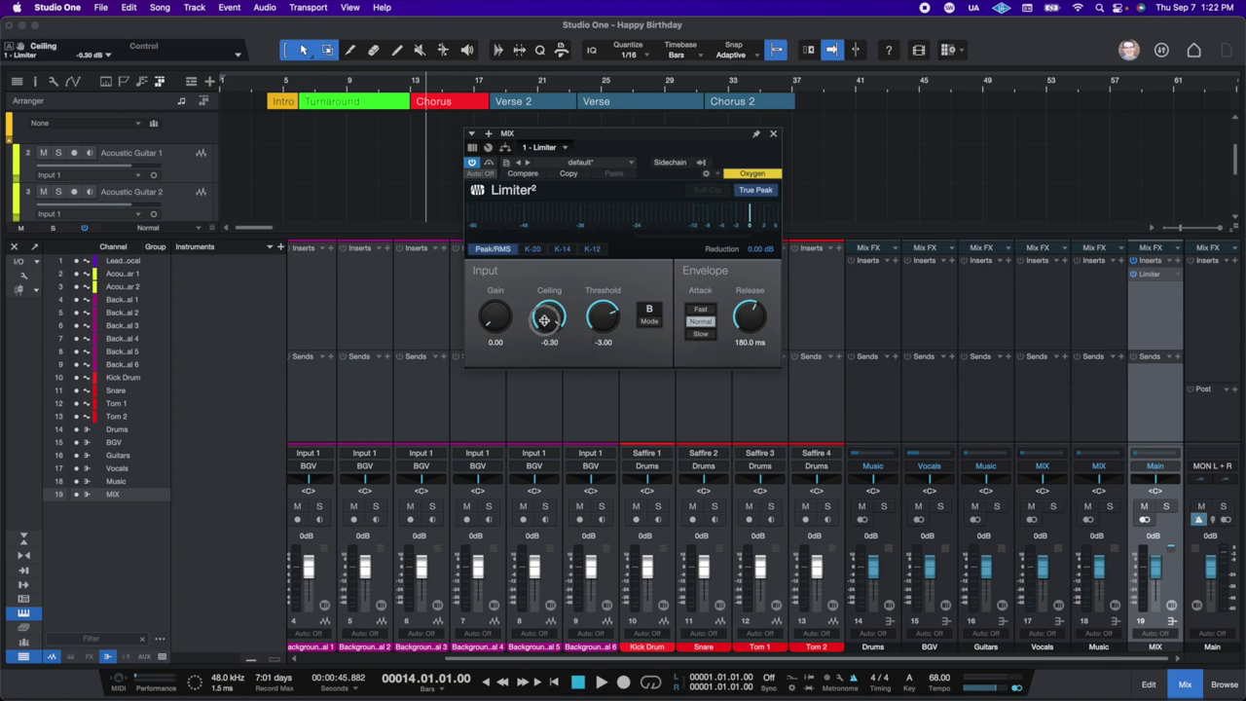
pyautogui.moveTo(544, 320); pyautogui.dragTo(533, 328)
# - Bypass the Limiter in its plug-in window, close the window, and re-enable the effect on the MIX bus
pyautogui.click(472, 164)
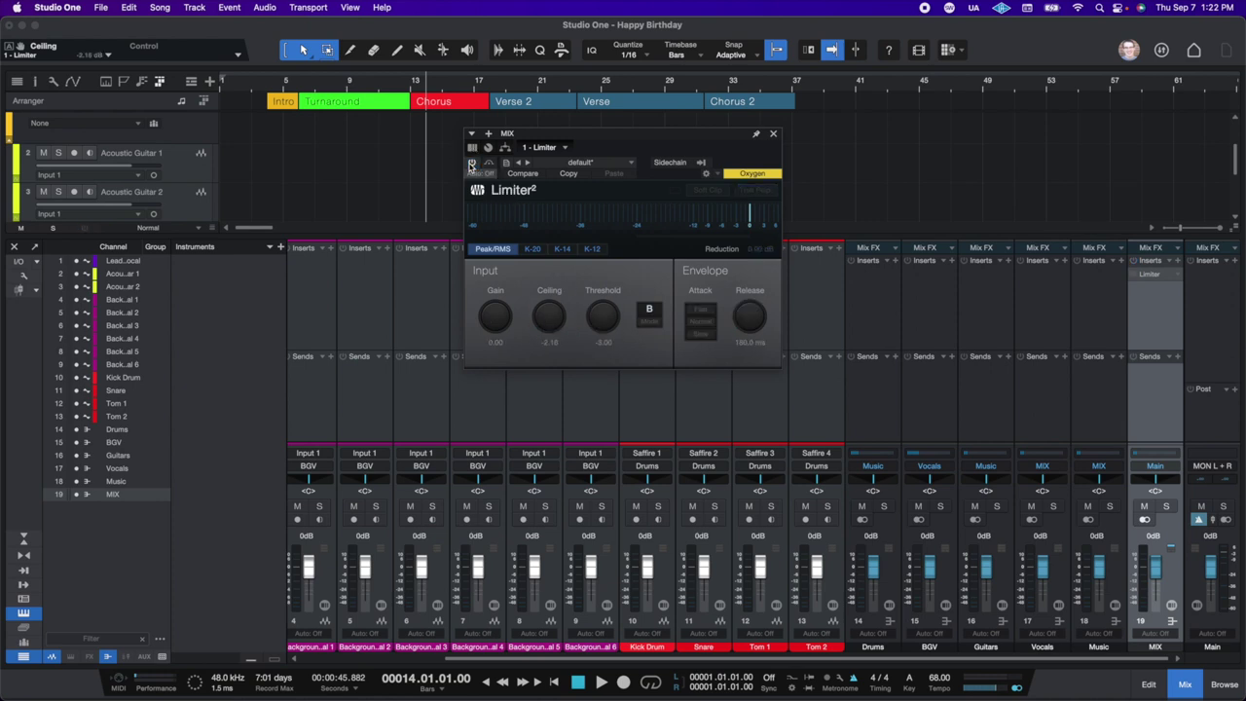
pyautogui.click(773, 134)
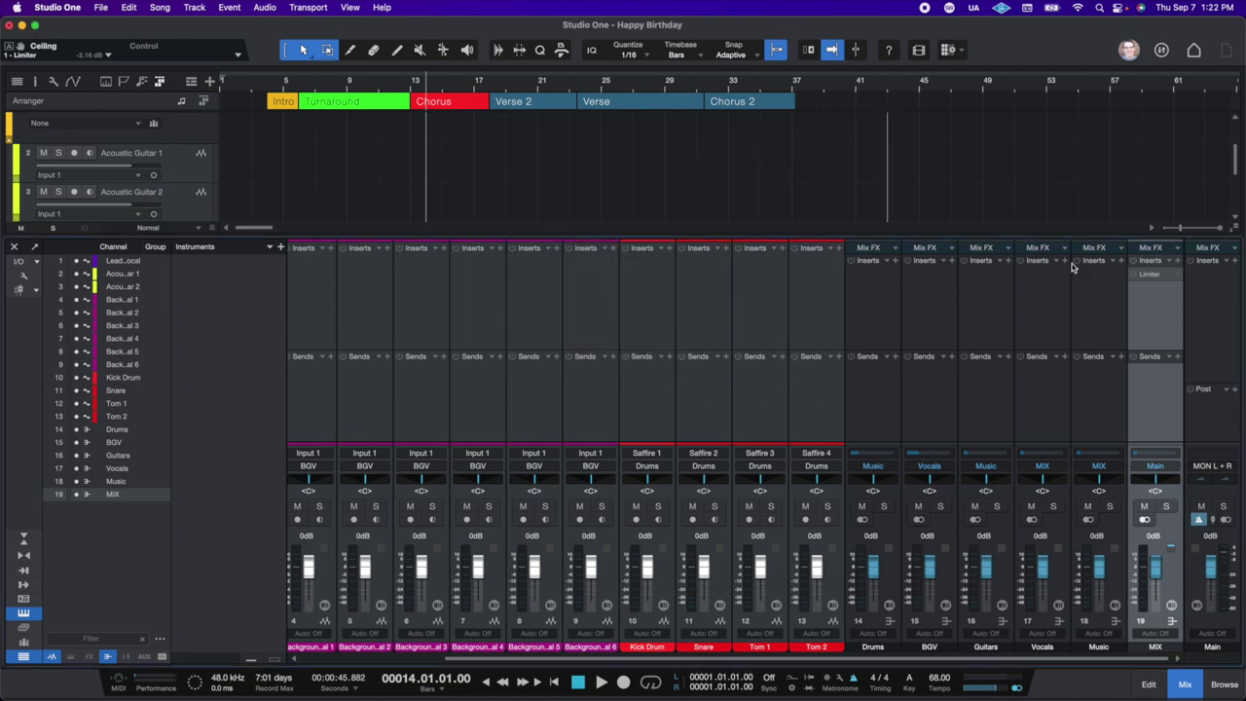
pyautogui.click(1133, 279)
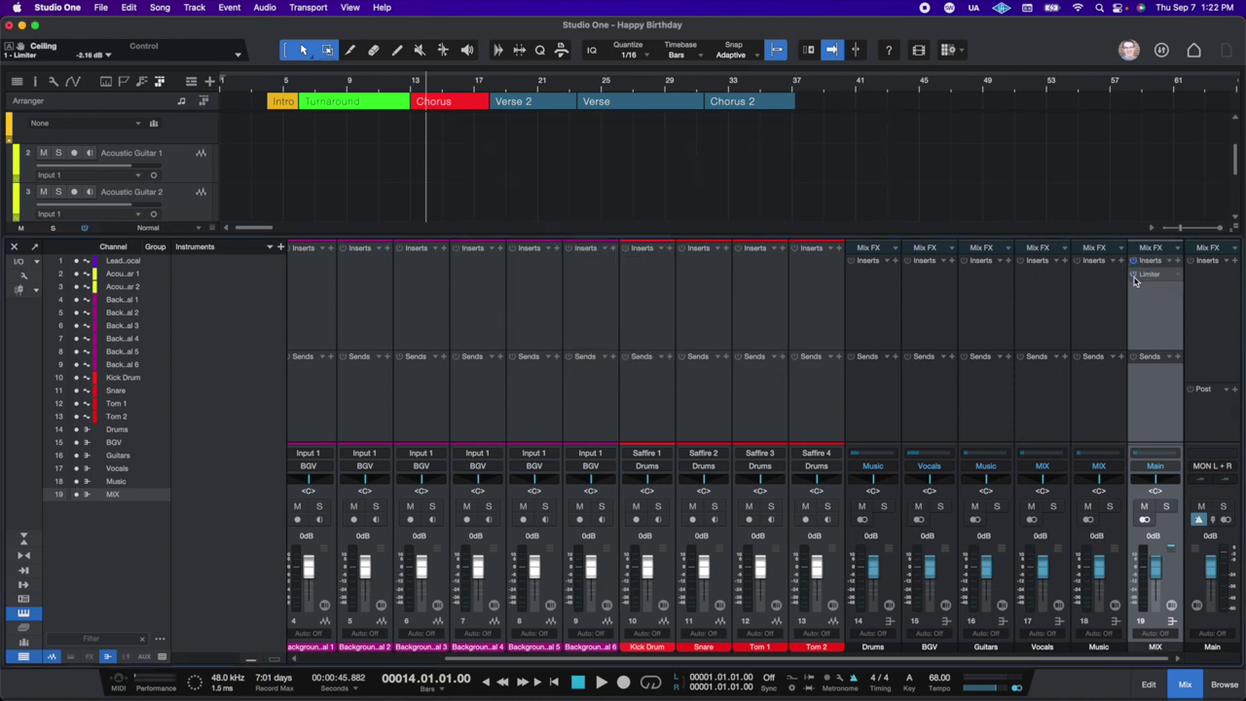
# - Bypass the Limiter on the MIX bus and insert a bypassed Pro EQ ahead of it in the chain
pyautogui.click(1133, 276)
pyautogui.click(1180, 262)
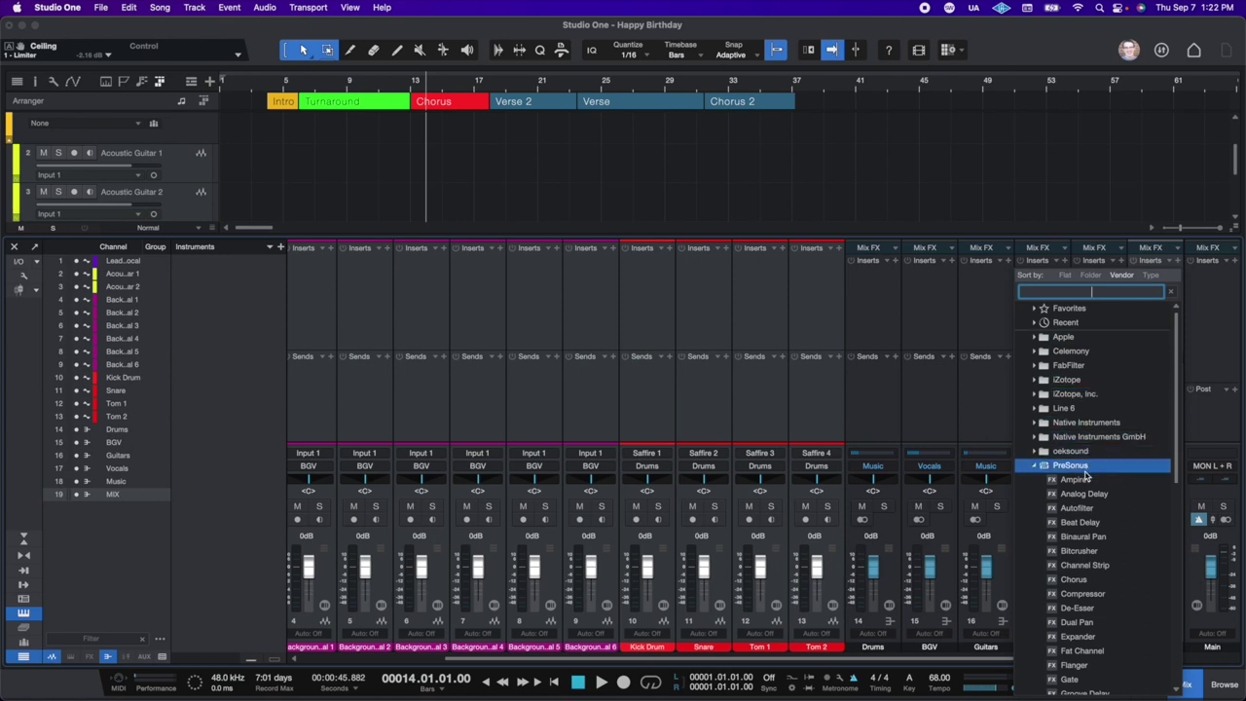
pyautogui.scroll(-5, 1097, 493)
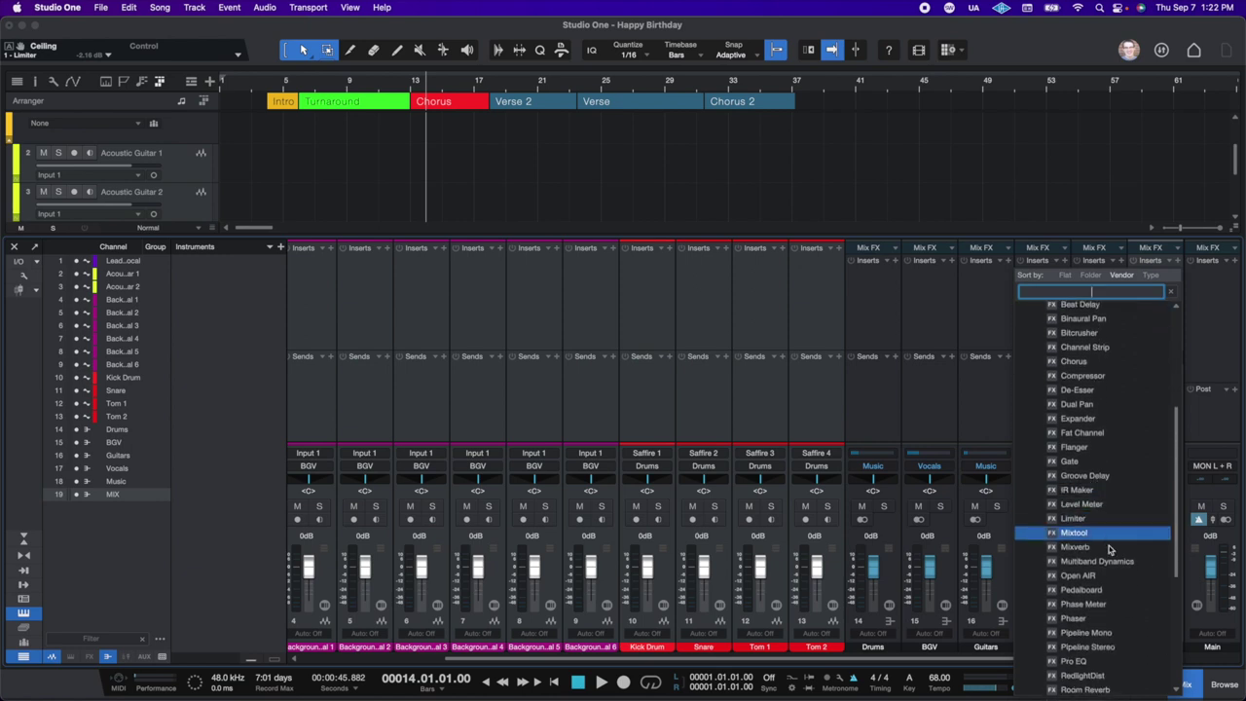
pyautogui.click(1114, 661)
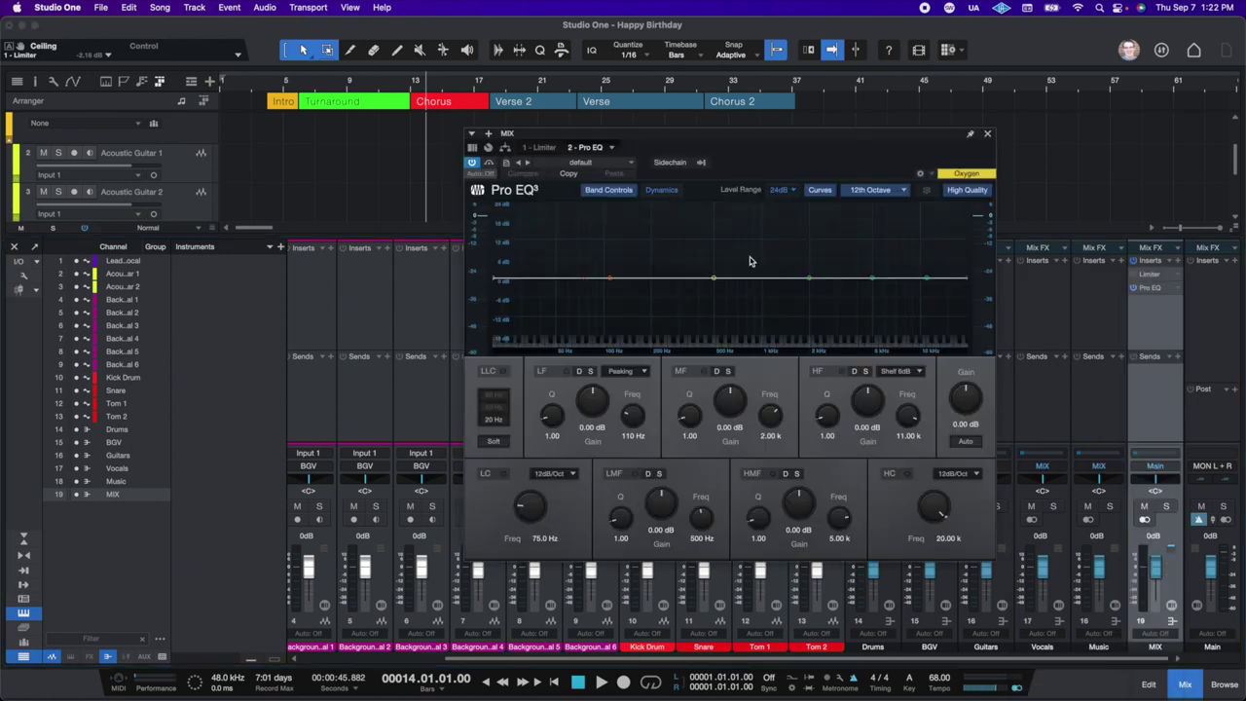
pyautogui.moveTo(592, 156); pyautogui.dragTo(534, 151)
pyautogui.click(472, 162)
pyautogui.click(987, 133)
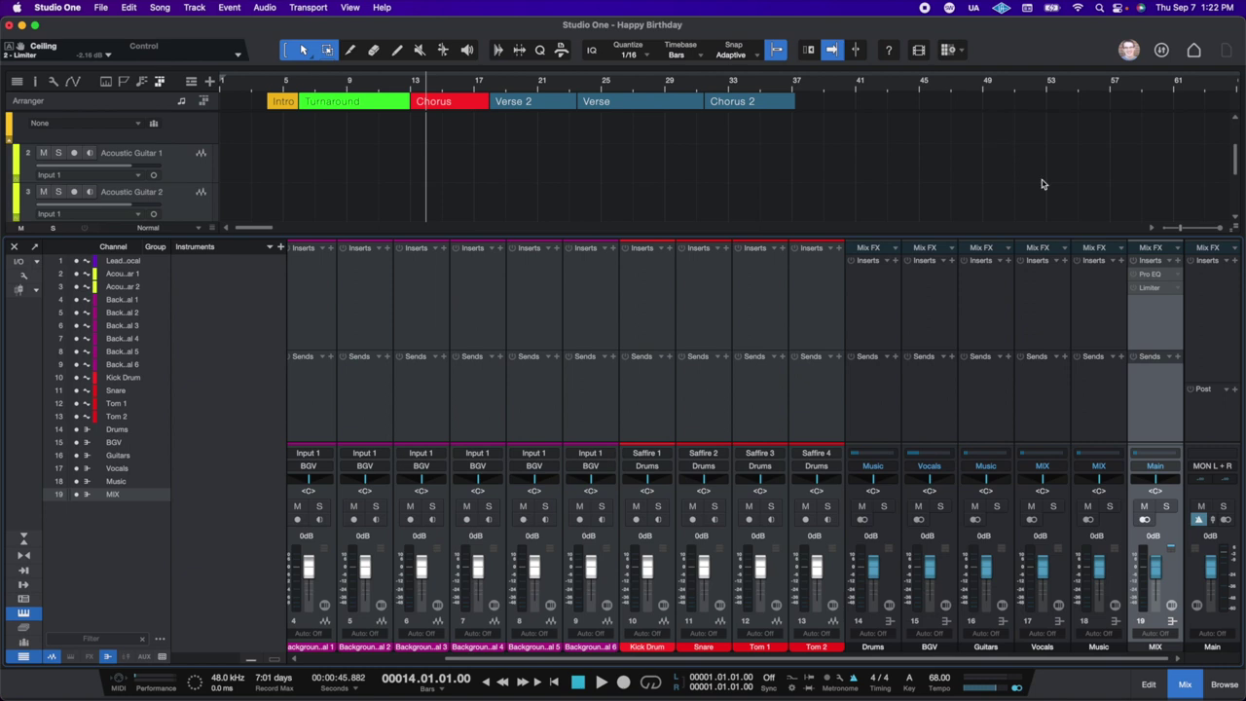
# - Insert a Compressor on the MIX bus, place it between the Pro EQ and the Limiter, and leave it bypassed
pyautogui.click(1177, 263)
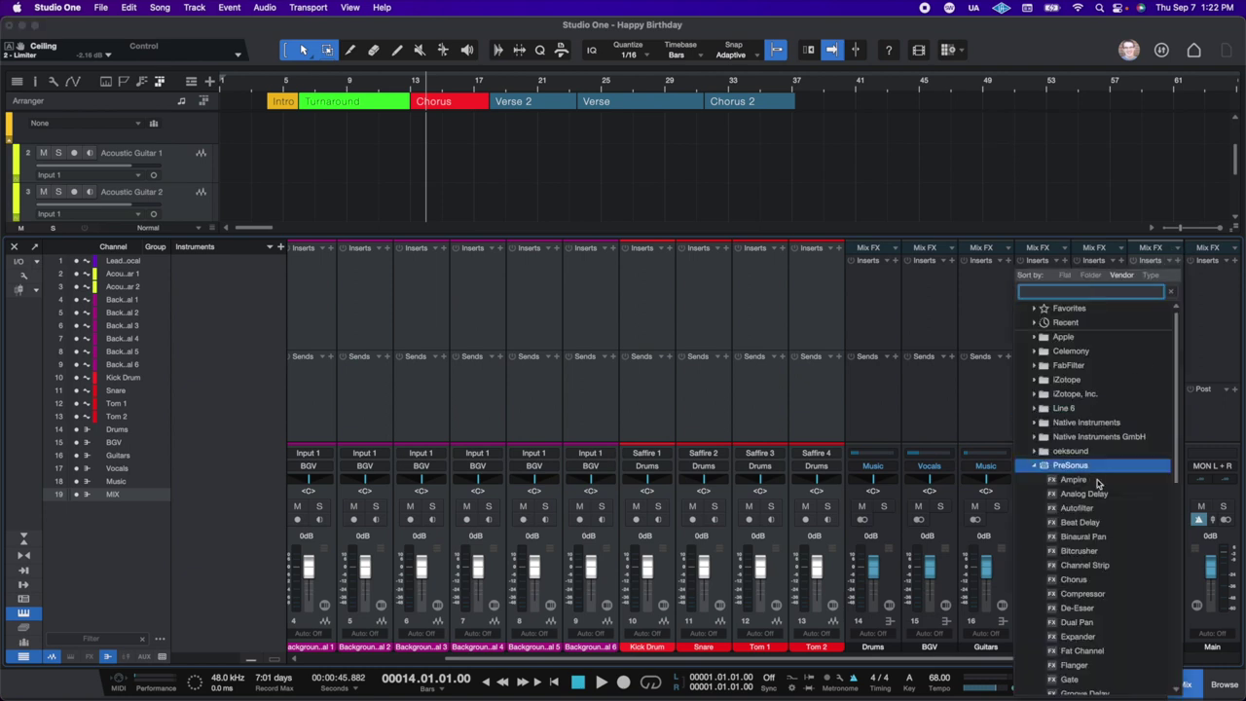
pyautogui.scroll(-1, 1099, 487)
pyautogui.click(1111, 568)
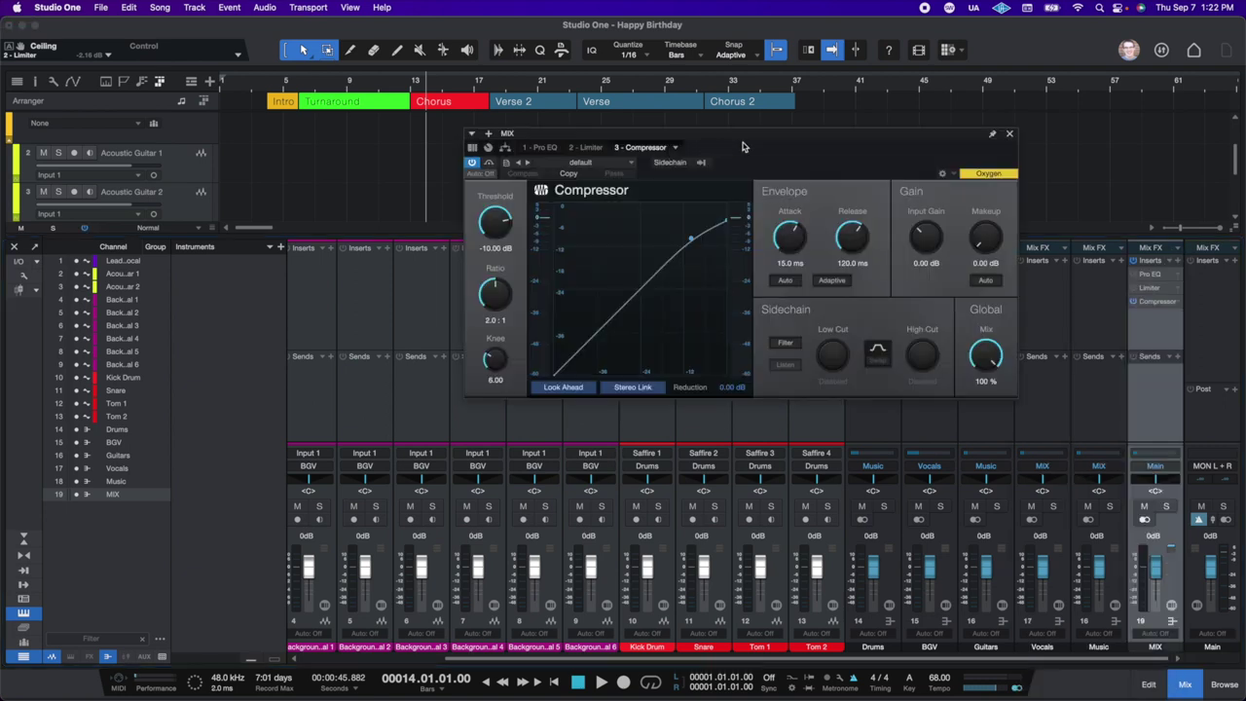
pyautogui.click(1009, 133)
pyautogui.moveTo(1155, 301); pyautogui.dragTo(1119, 289)
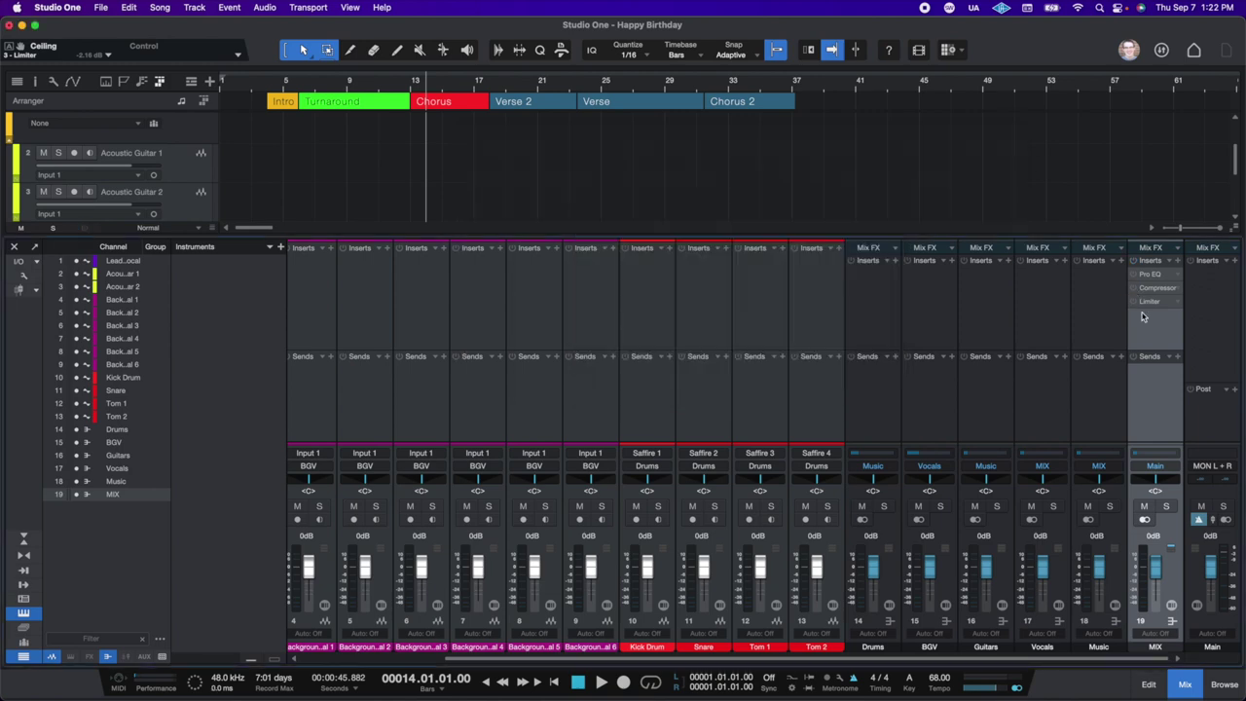
# - Insert a Compressor on the Acoustic Guitar 2 channel, copy it to Acoustic Guitar 1, and leave both copies bypassed
pyautogui.hscroll(-3, 827, 308)
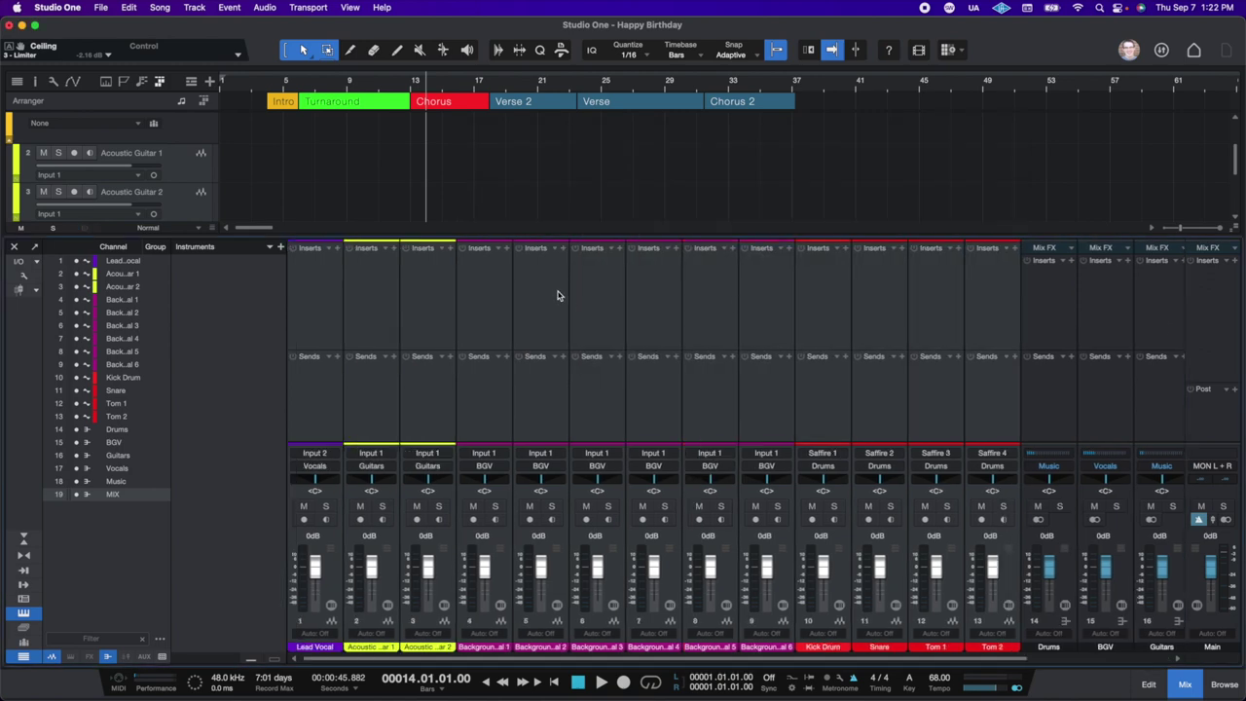
pyautogui.hscroll(3, 564, 297)
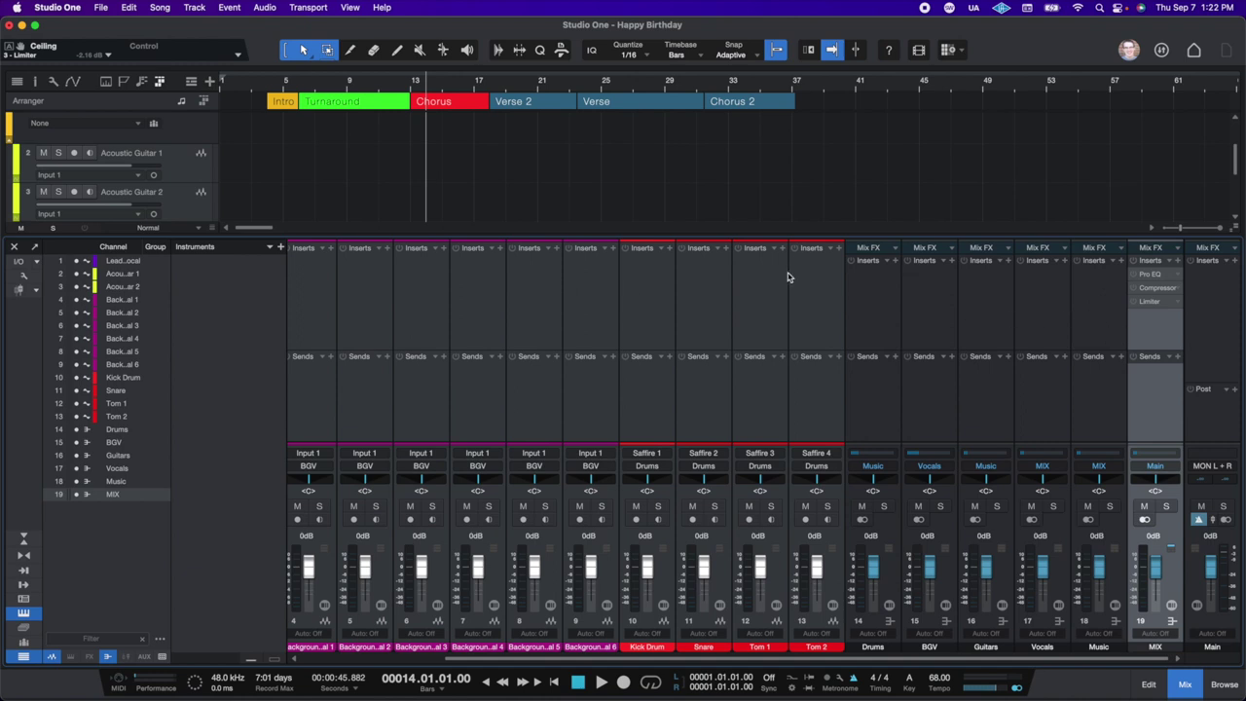
pyautogui.hscroll(-3, 609, 314)
pyautogui.click(431, 387)
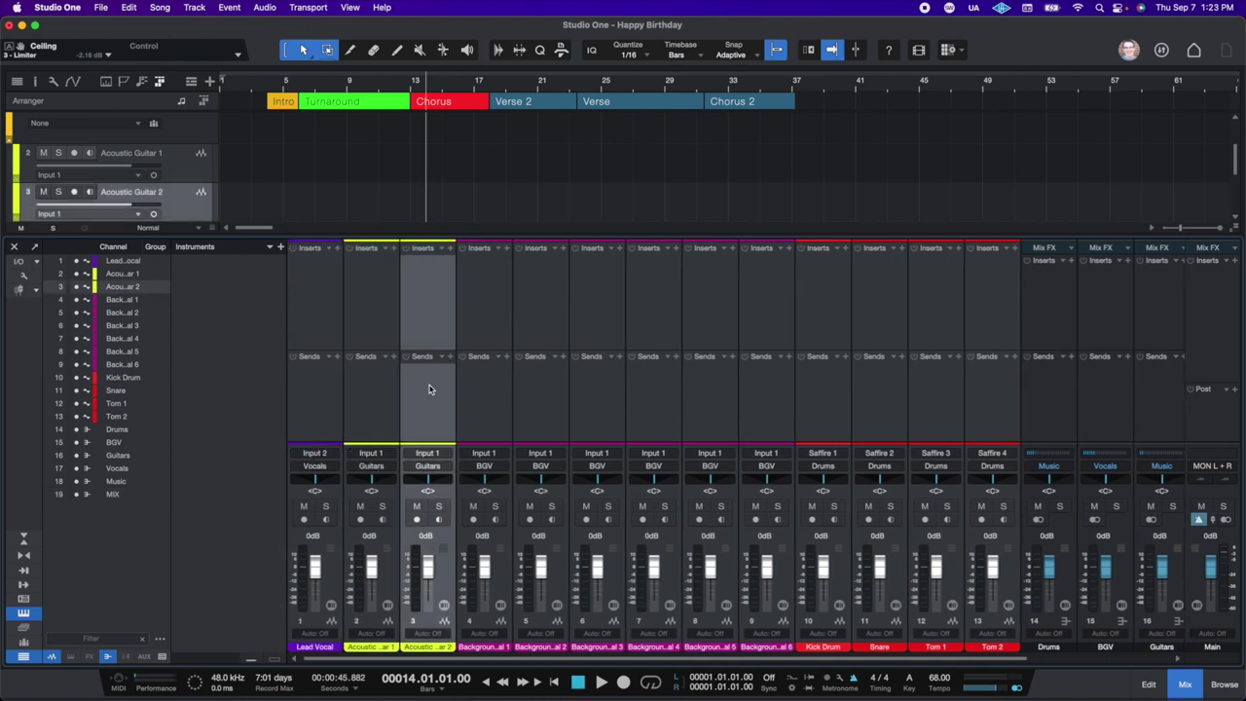
pyautogui.click(450, 250)
pyautogui.scroll(-5, 545, 467)
pyautogui.click(551, 473)
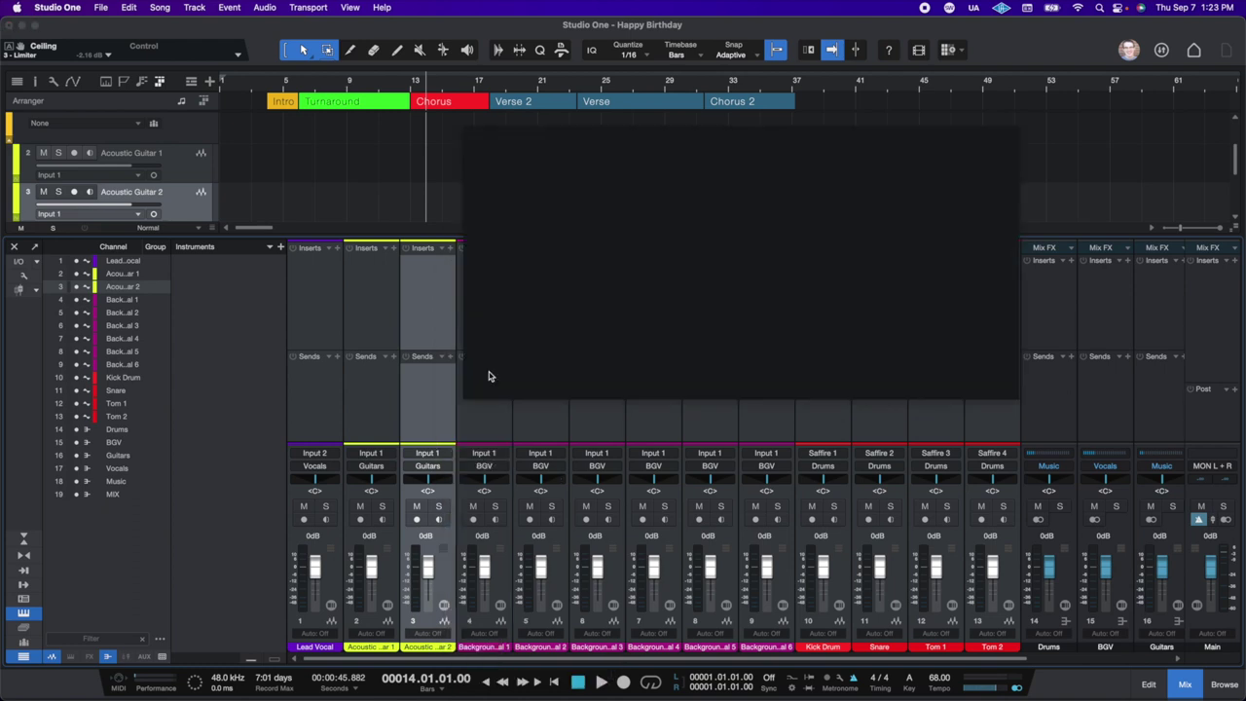
pyautogui.moveTo(434, 265); pyautogui.dragTo(370, 264)
pyautogui.click(349, 264)
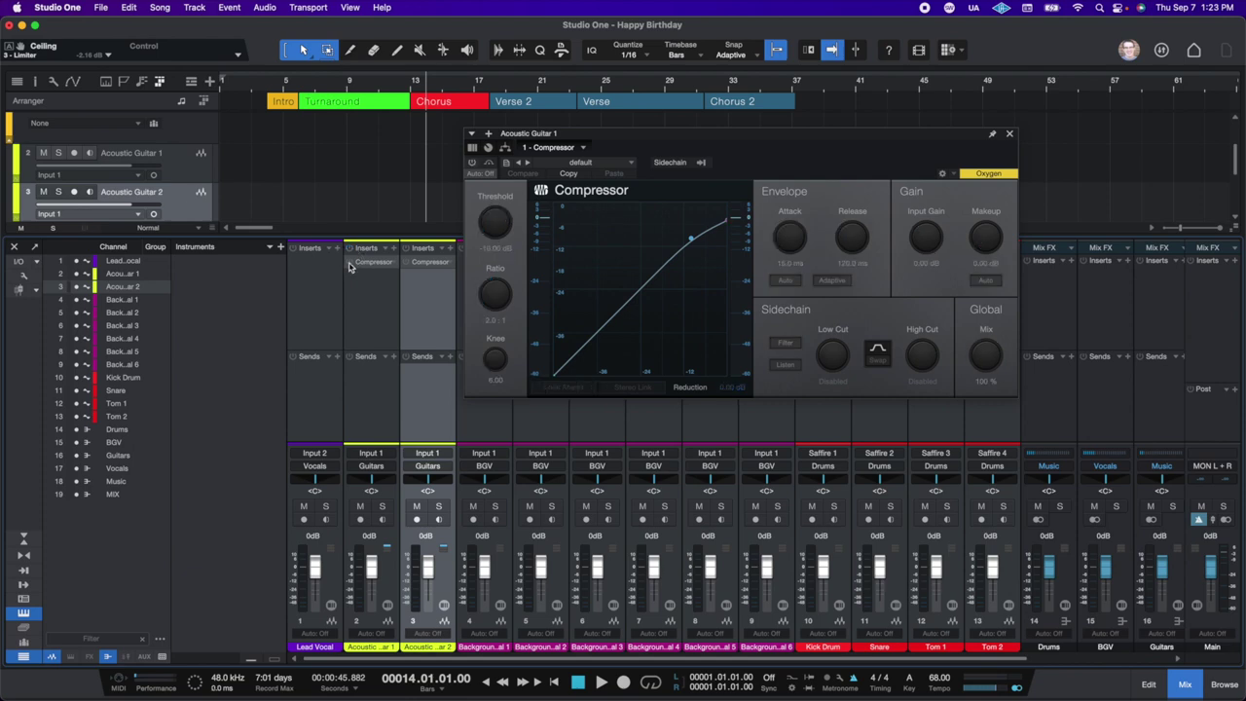
pyautogui.click(1010, 133)
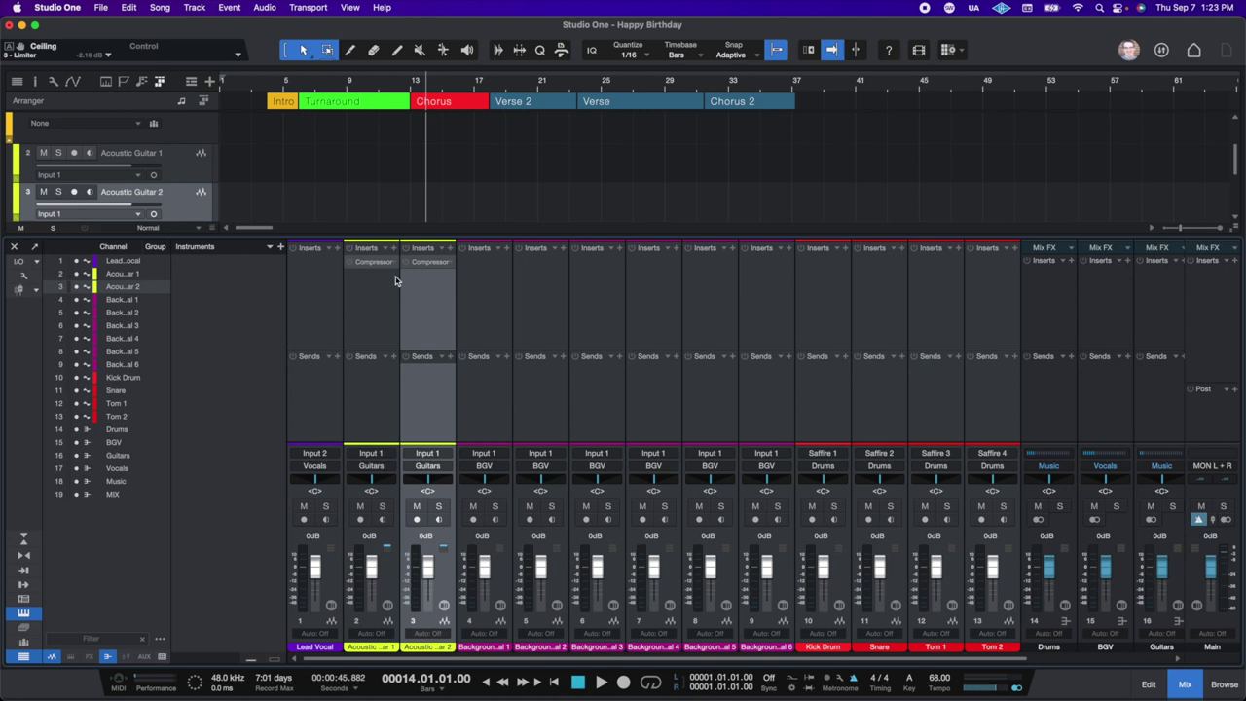
# - Set Acoustic Guitar 2's Compressor to about -25 dB threshold, 7.2:1 ratio and 3.37 ms attack, then bypass it and close its window
pyautogui.click(430, 262)
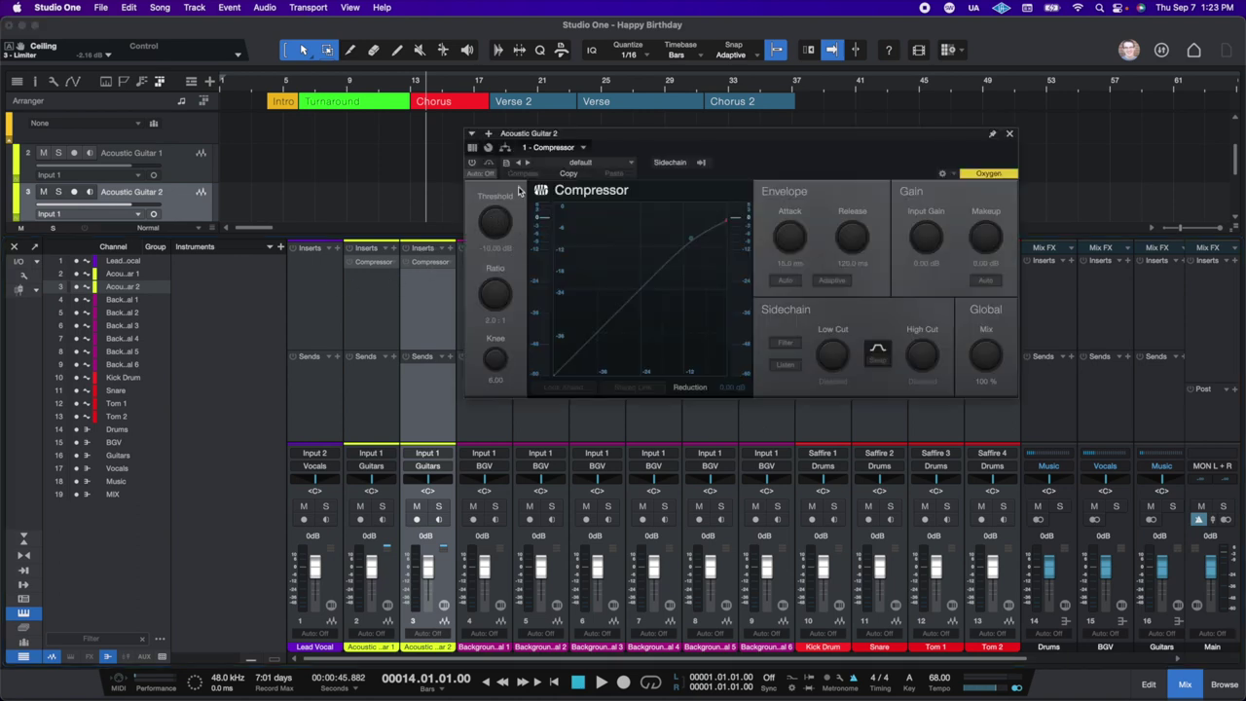
pyautogui.click(471, 161)
pyautogui.moveTo(494, 221); pyautogui.dragTo(496, 275)
pyautogui.moveTo(776, 234); pyautogui.dragTo(716, 235)
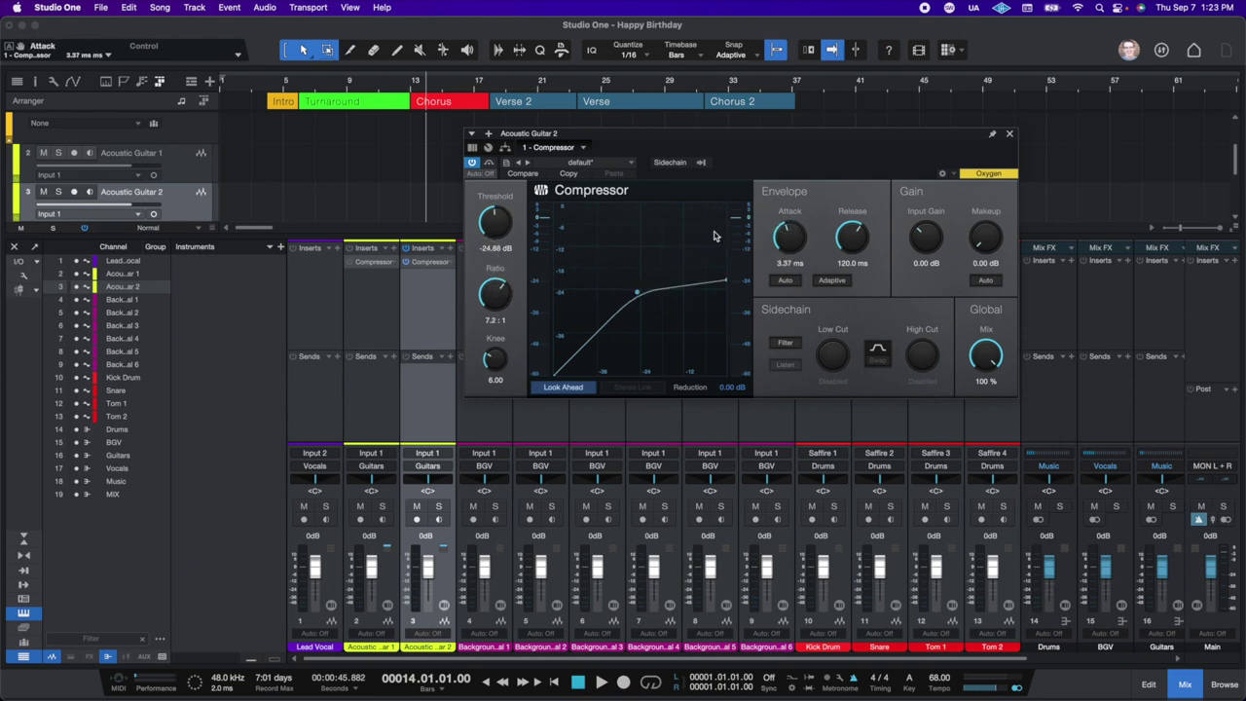
pyautogui.click(471, 162)
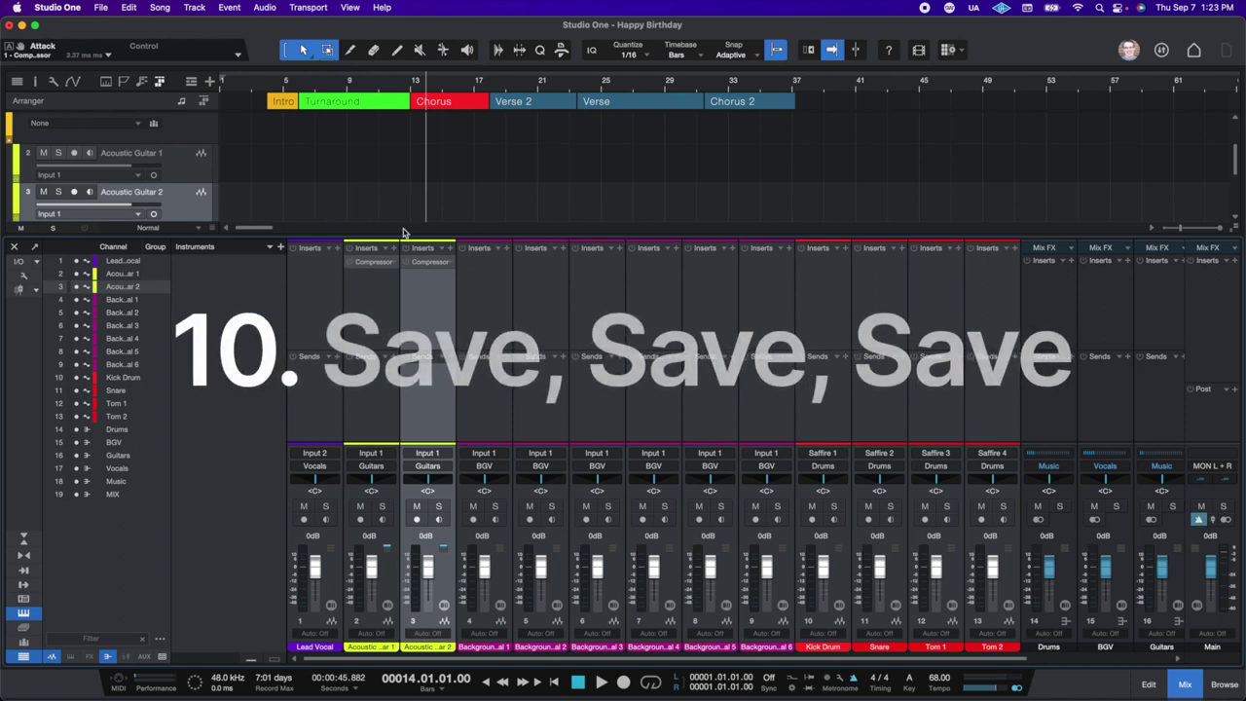
# - Save the song and look over the other available save options
pyautogui.press('super+s')
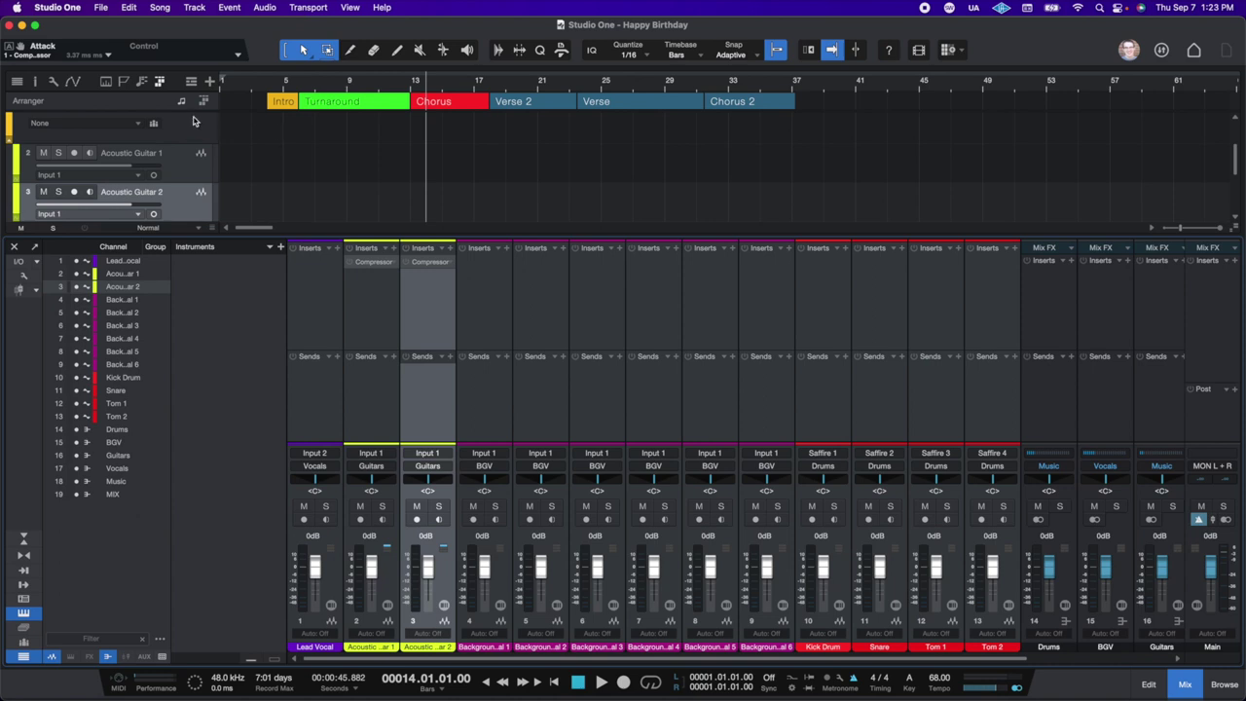
pyautogui.click(104, 7)
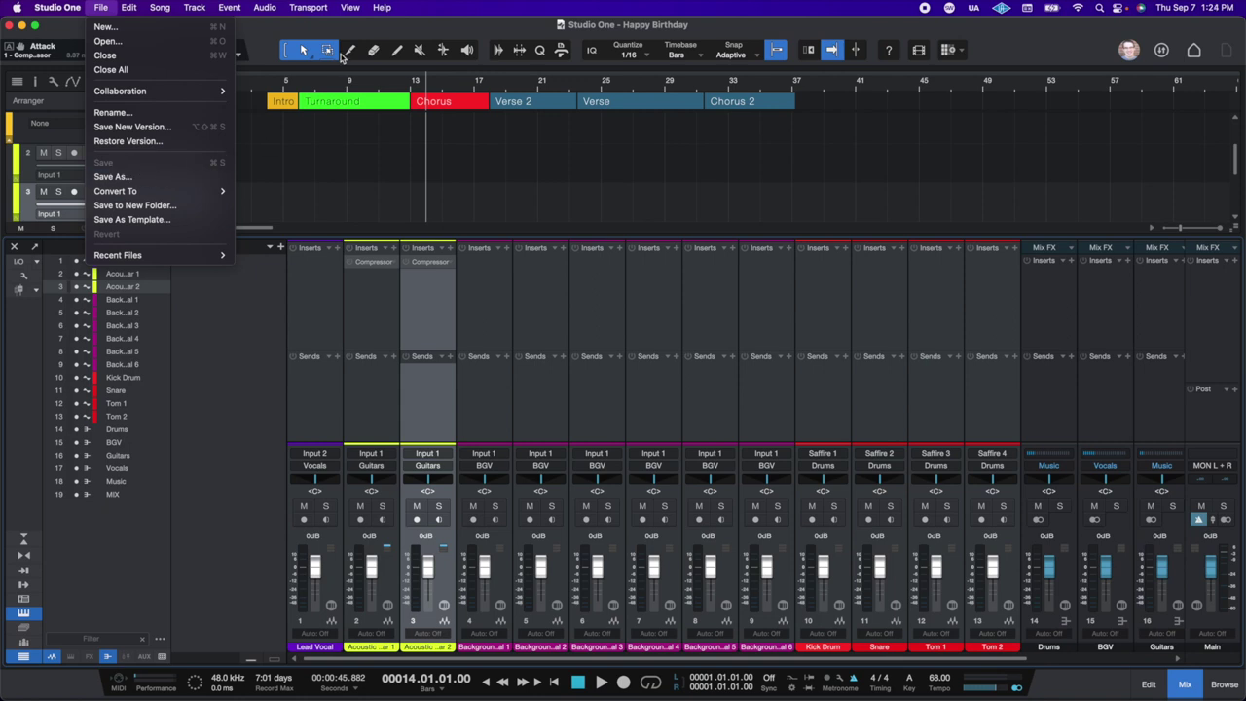
pyautogui.click(343, 23)
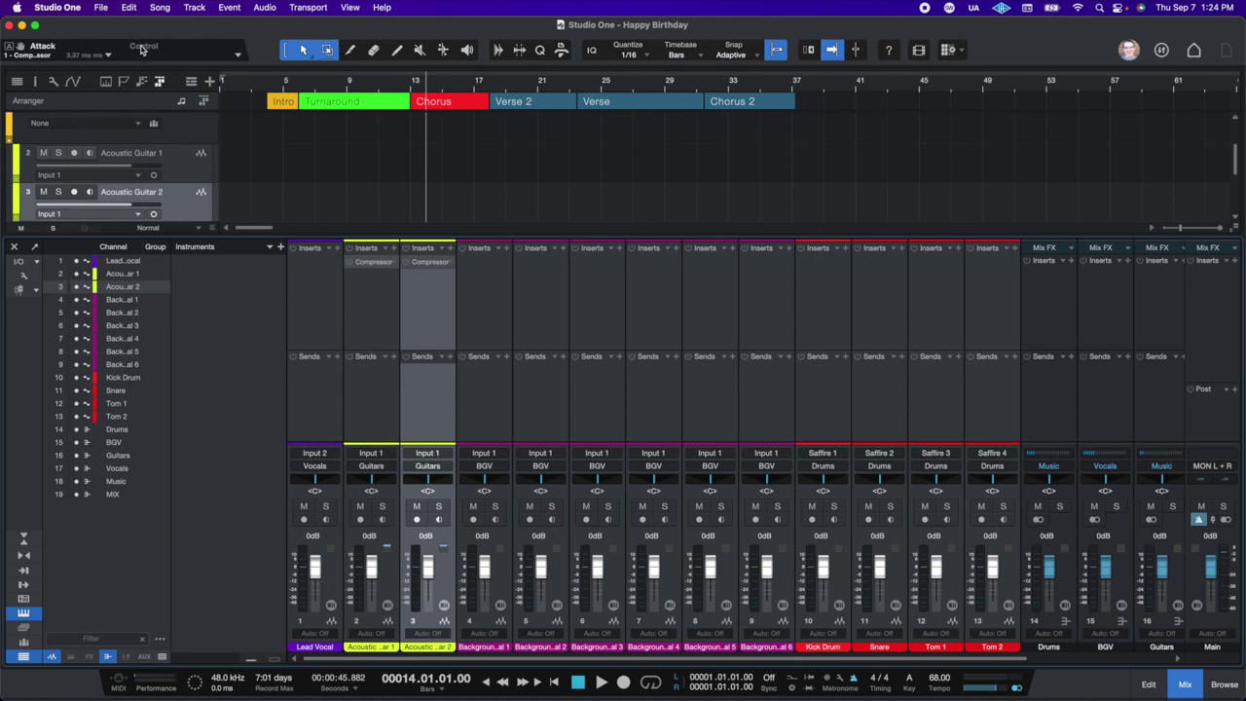
pyautogui.click(101, 6)
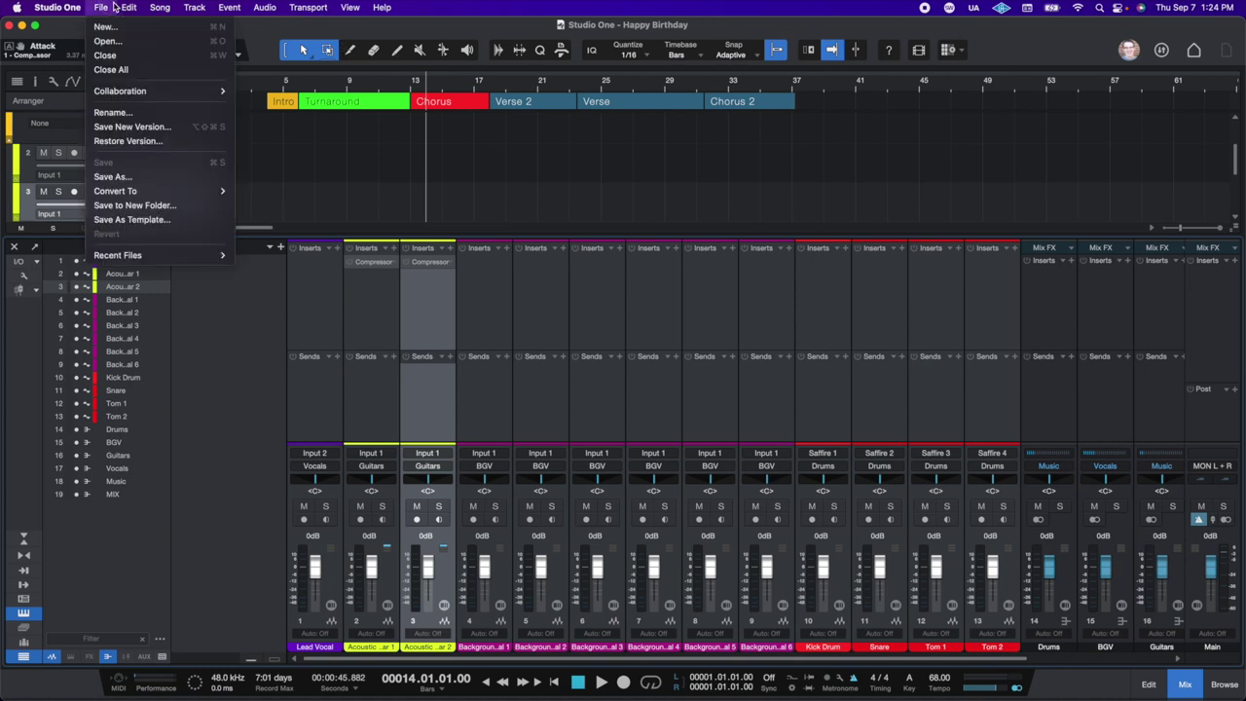
pyautogui.click(146, 177)
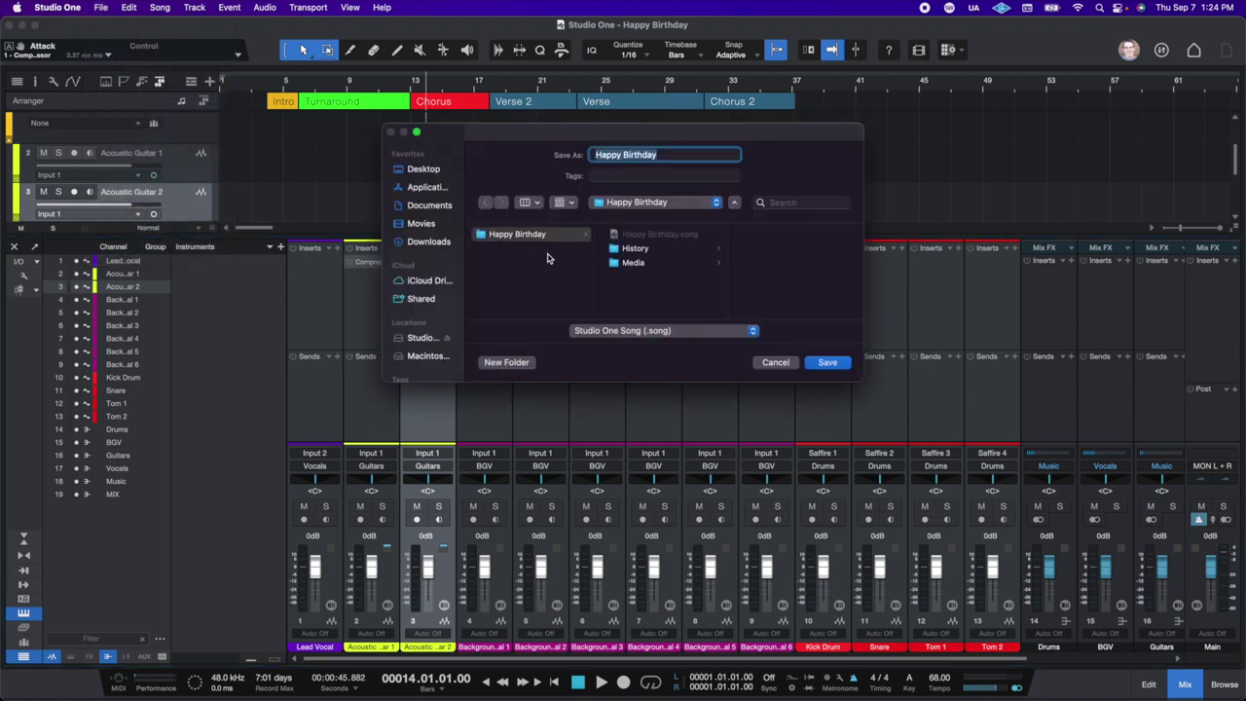
pyautogui.click(641, 204)
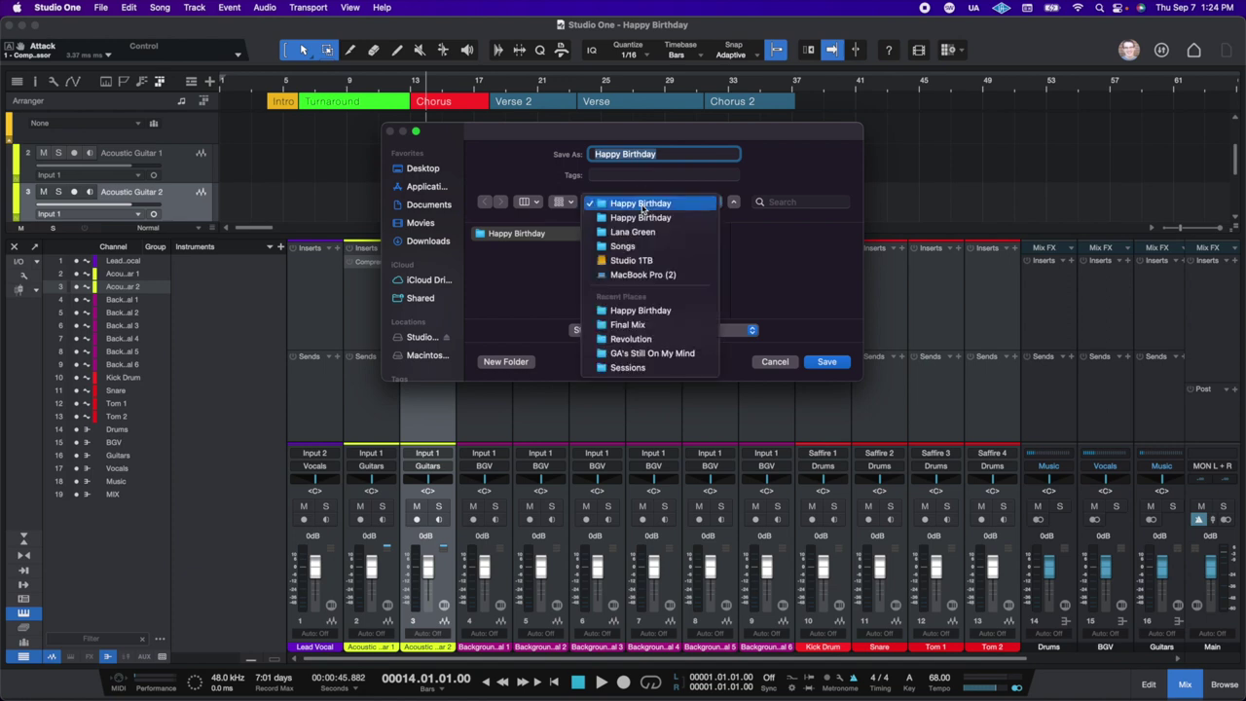
pyautogui.click(673, 313)
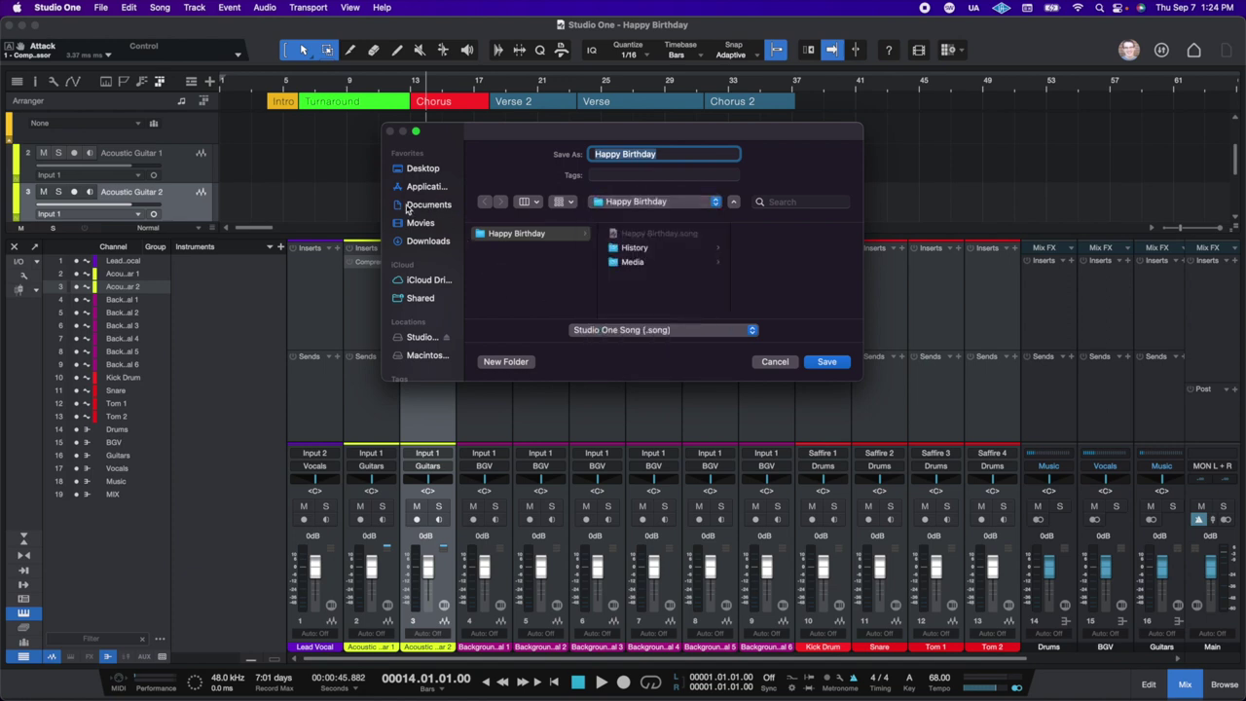
pyautogui.click(775, 363)
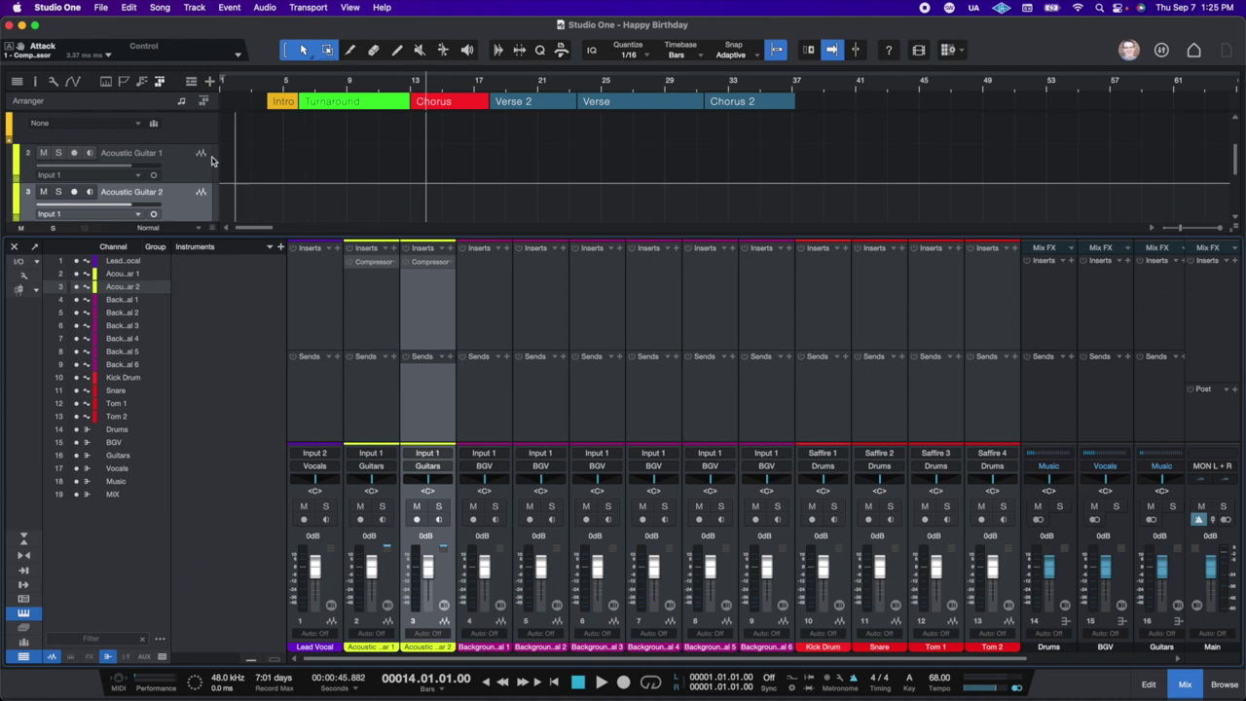
pyautogui.click(99, 10)
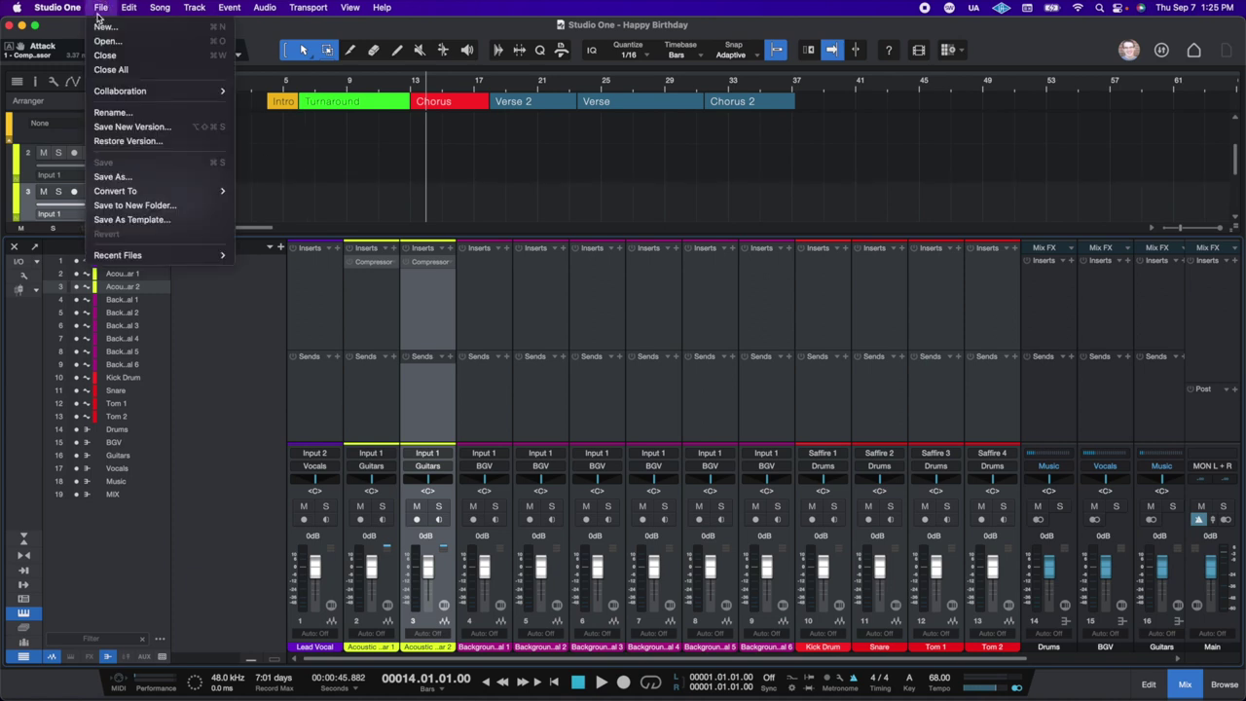
pyautogui.click(298, 27)
# - Start saving the song as a template titled "Happy Birthday", with a subtitle of the creator's first name followed by "Mixing at Home"
pyautogui.click(101, 7)
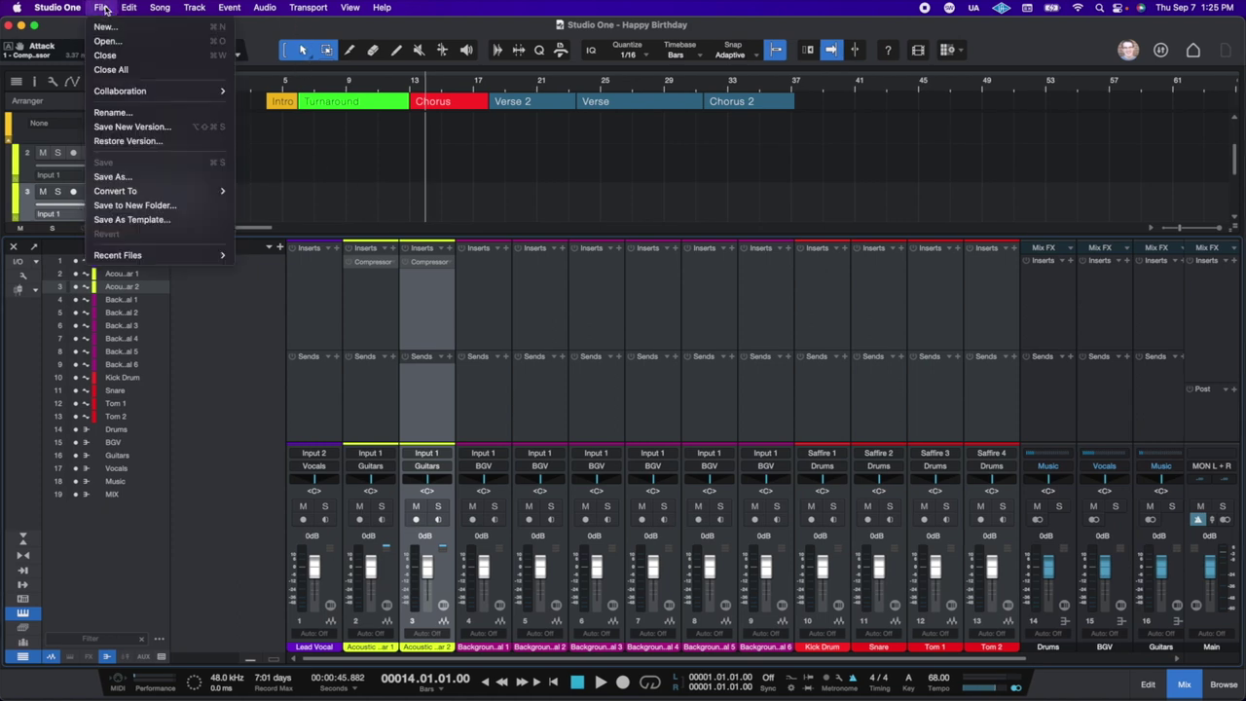
pyautogui.click(170, 221)
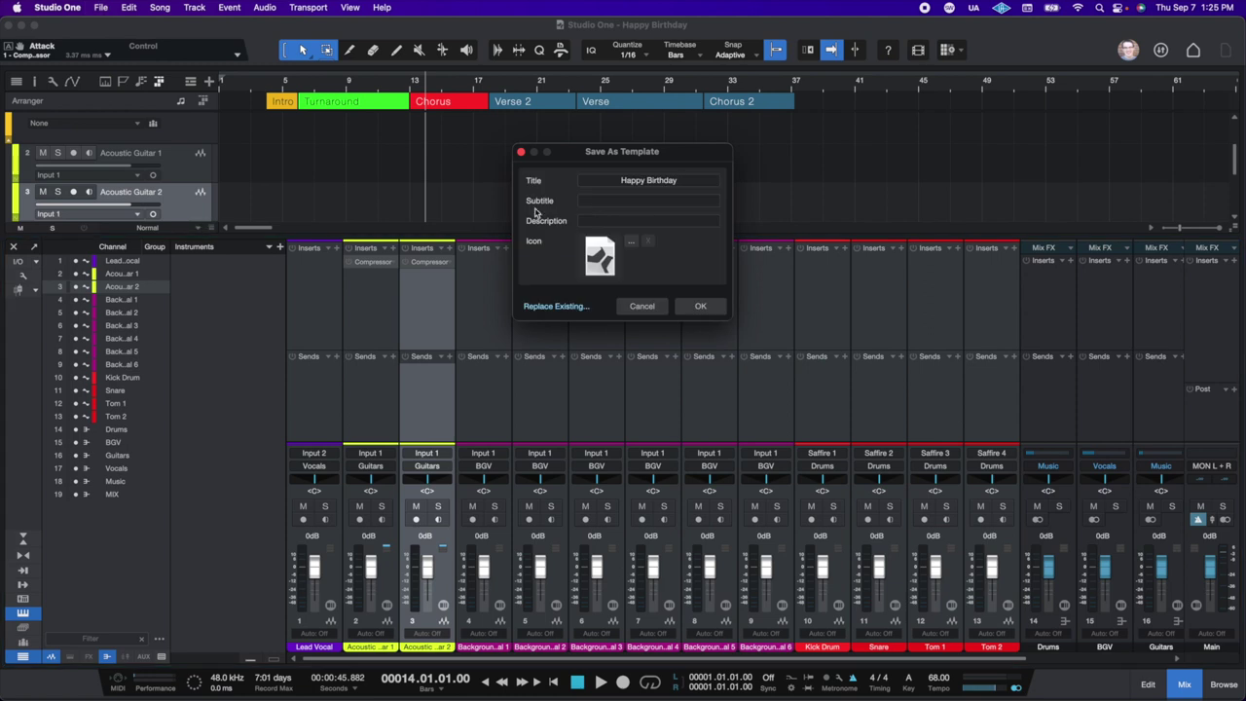
pyautogui.click(617, 182)
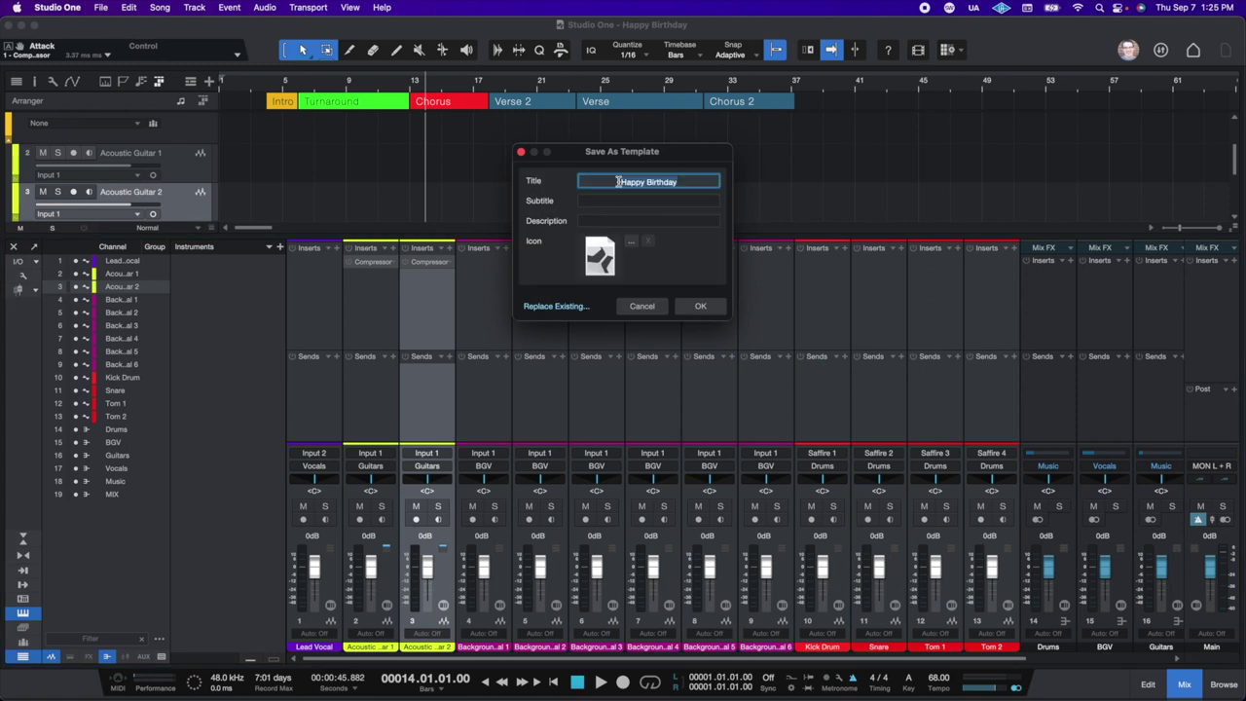
pyautogui.write('Happy Birthday')
pyautogui.press('Tab')
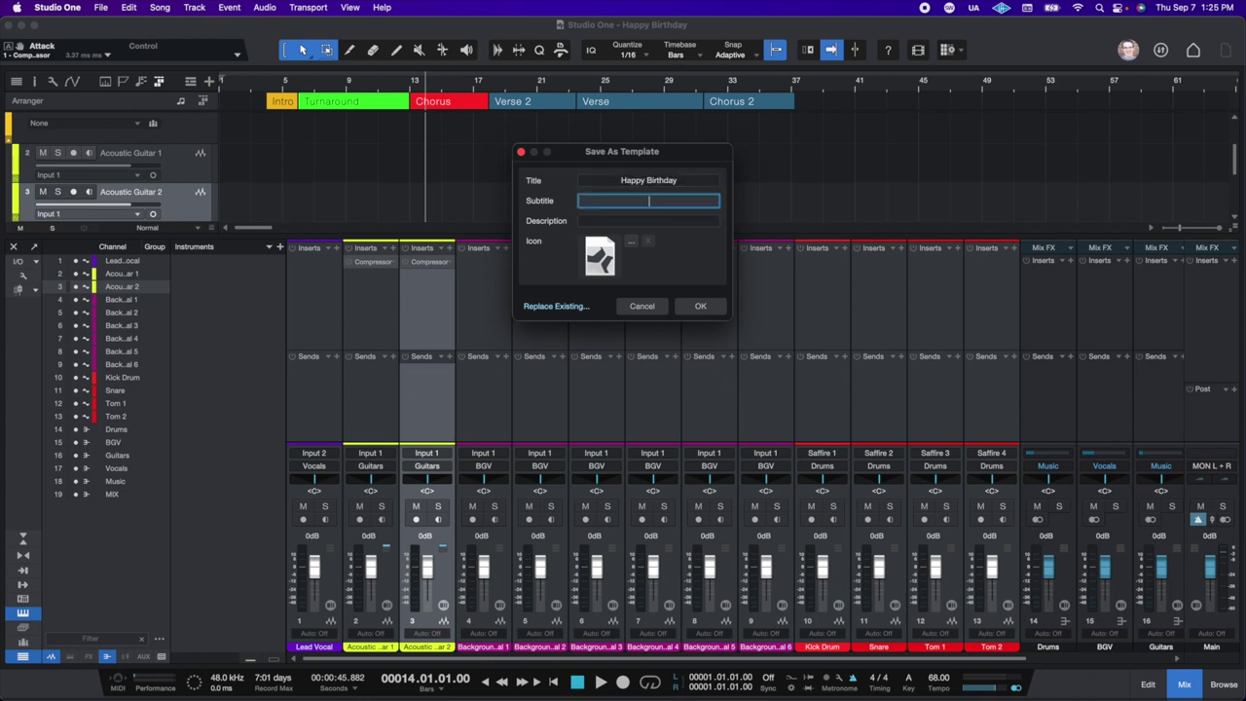
pyautogui.write('Chris Mixing at Home')
# - Enter the template description "UAD Apollo Interface, Lead Vocal, Drums, & Guitars" and save the template
pyautogui.press('Tab')
pyautogui.write('U')
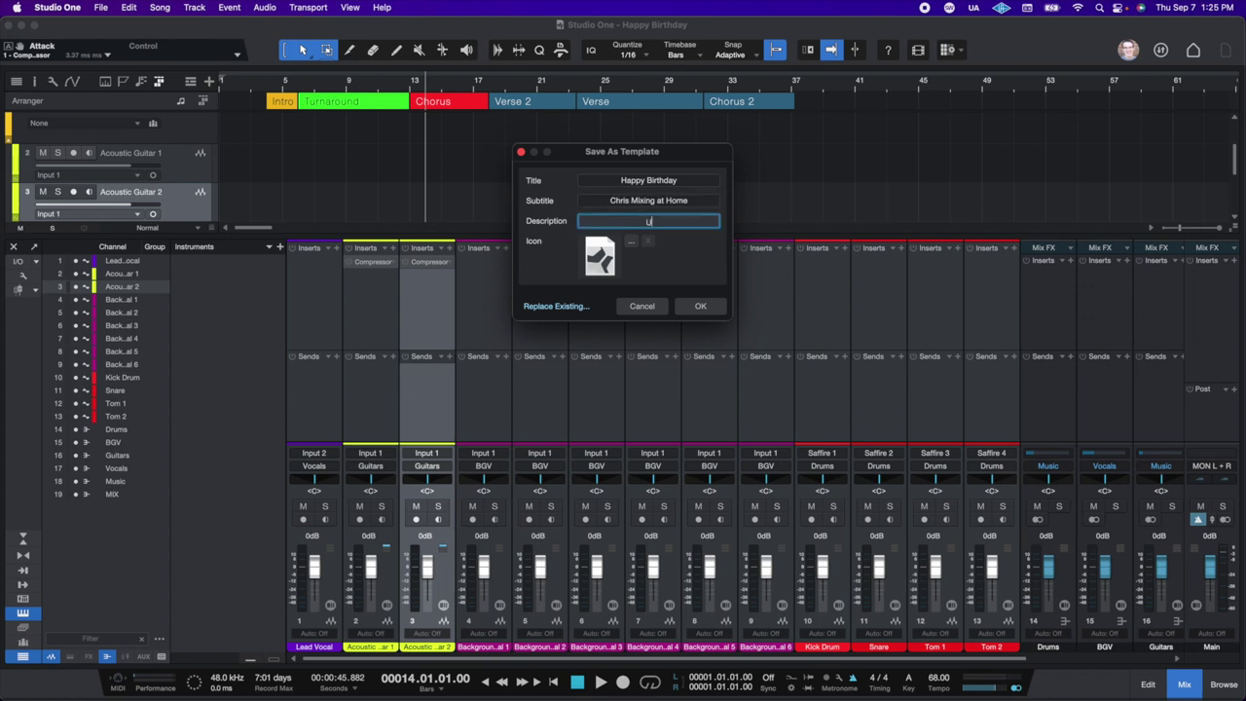
pyautogui.write('AD Apollo Inter')
pyautogui.write('face, Lead Vo')
pyautogui.write('cal, Drums,')
pyautogui.write(' & Guitars')
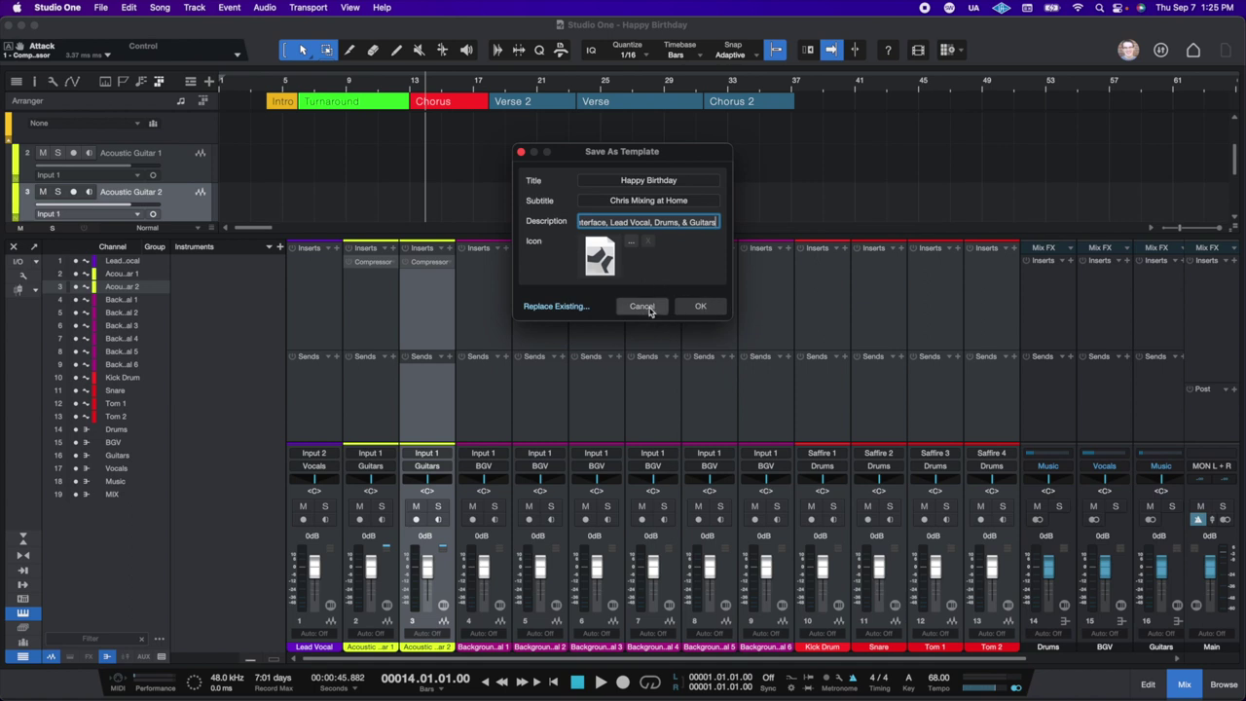
pyautogui.click(717, 307)
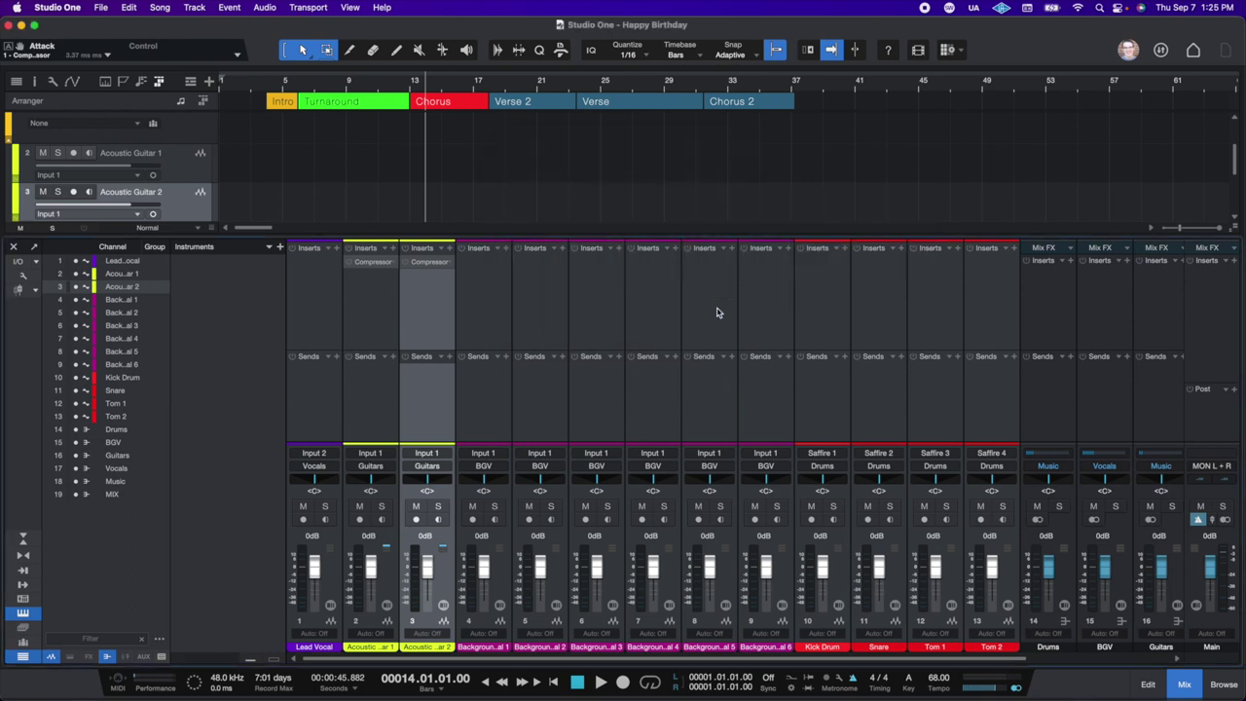
# - Start a new song and view the user templates to check for the Happy Birthday template
pyautogui.click(100, 6)
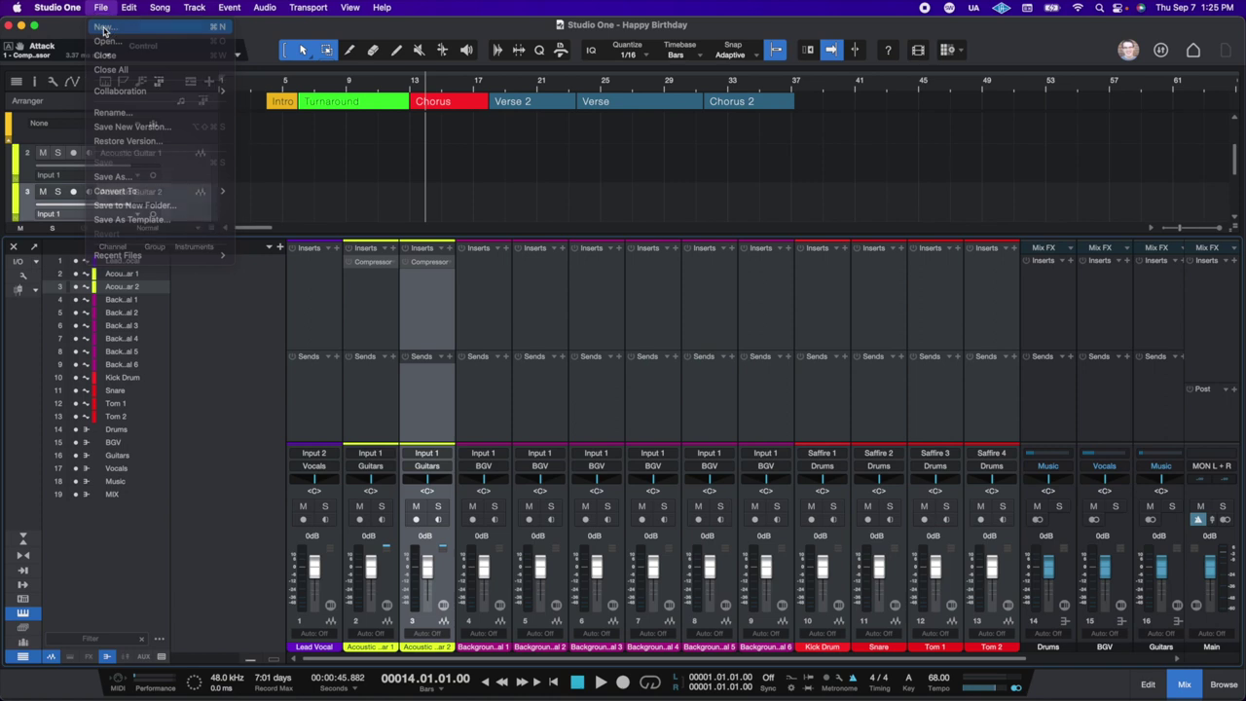
pyautogui.click(107, 23)
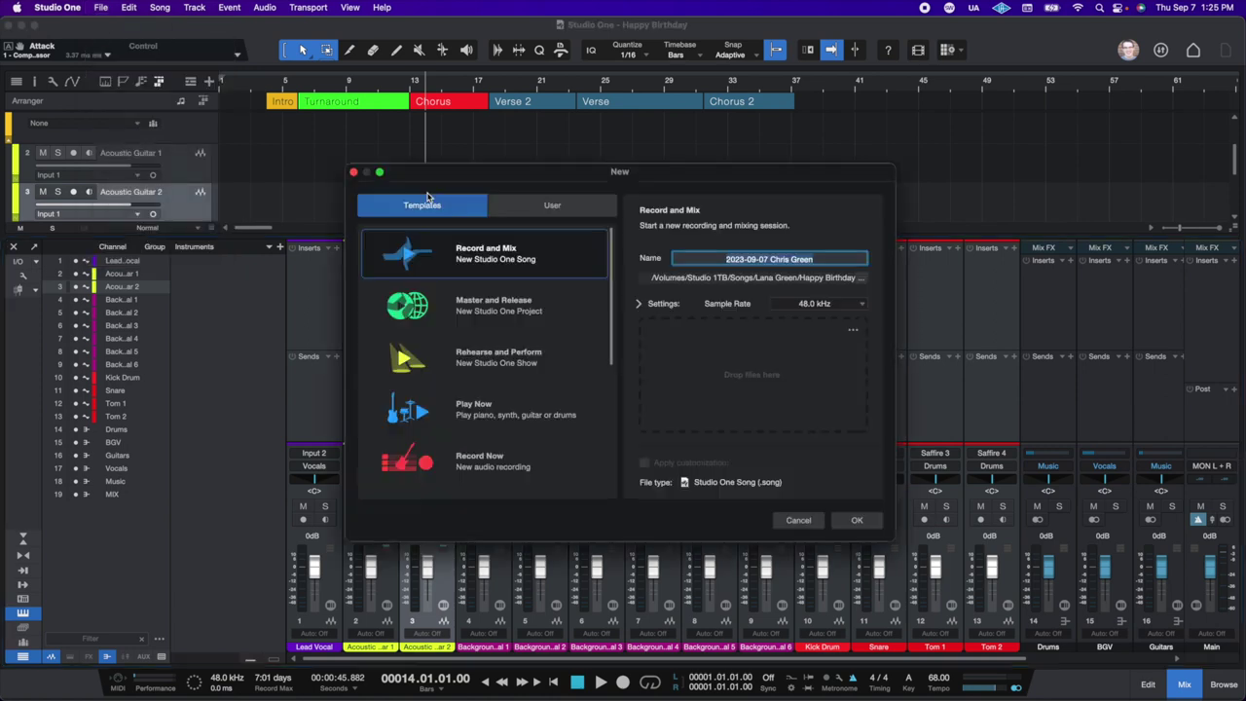
pyautogui.click(536, 208)
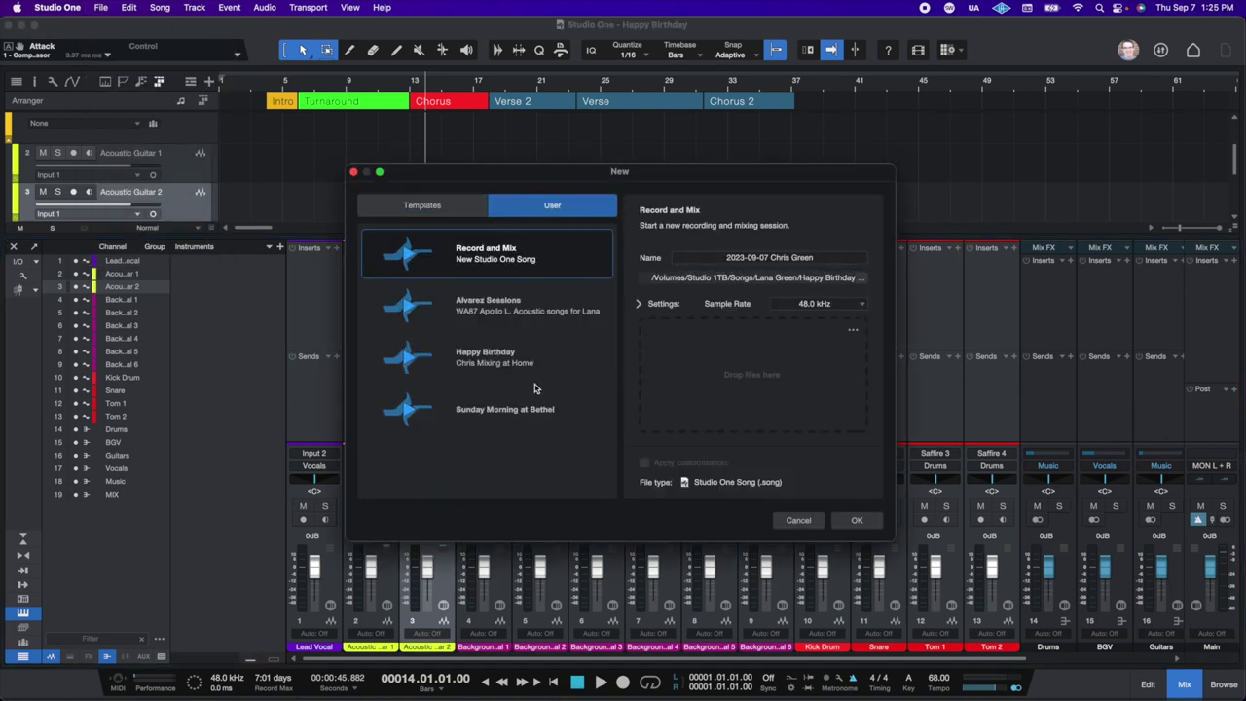
# - Create a new song from the Happy Birthday user template and look over its tracks
pyautogui.click(508, 362)
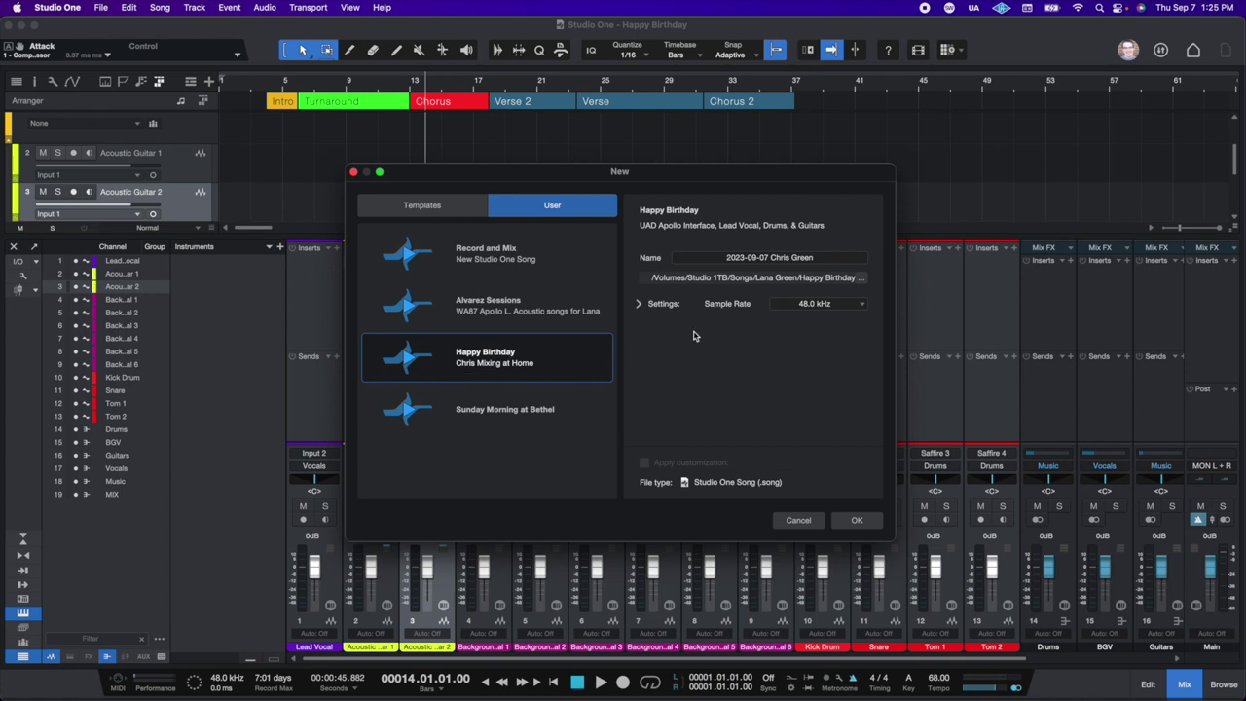
pyautogui.click(855, 523)
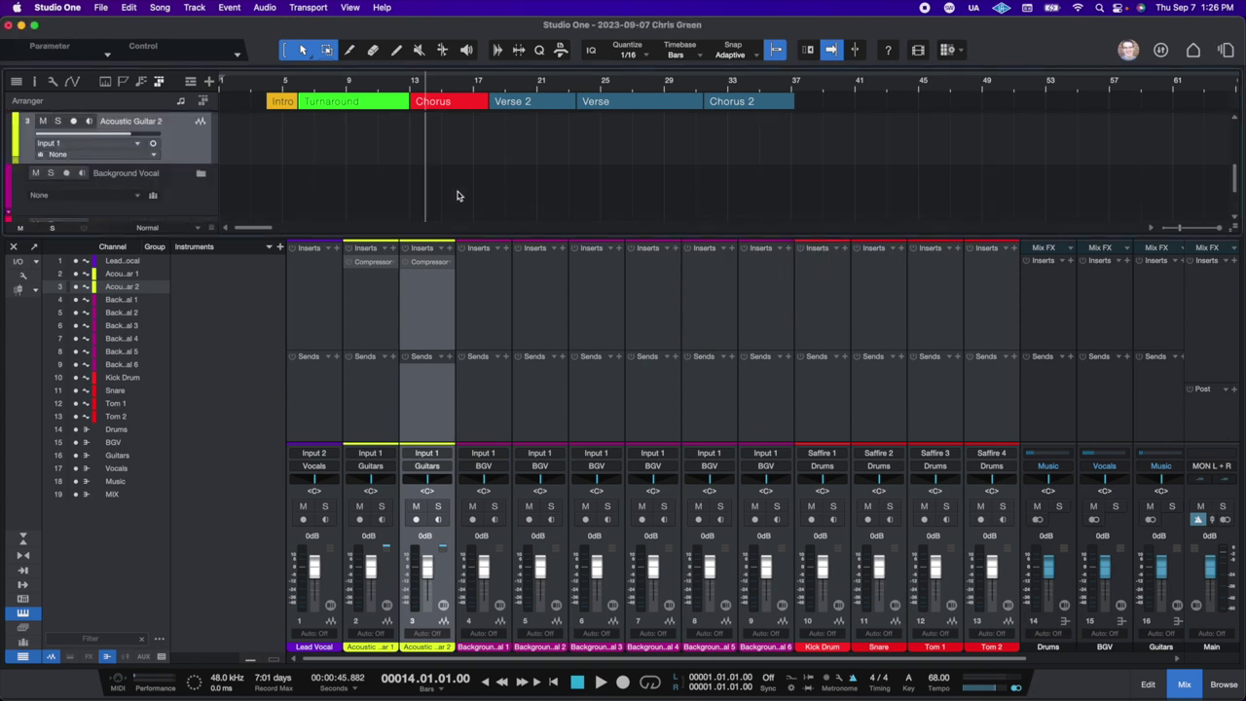
pyautogui.scroll(-1, 446, 178)
pyautogui.scroll(1, 441, 180)
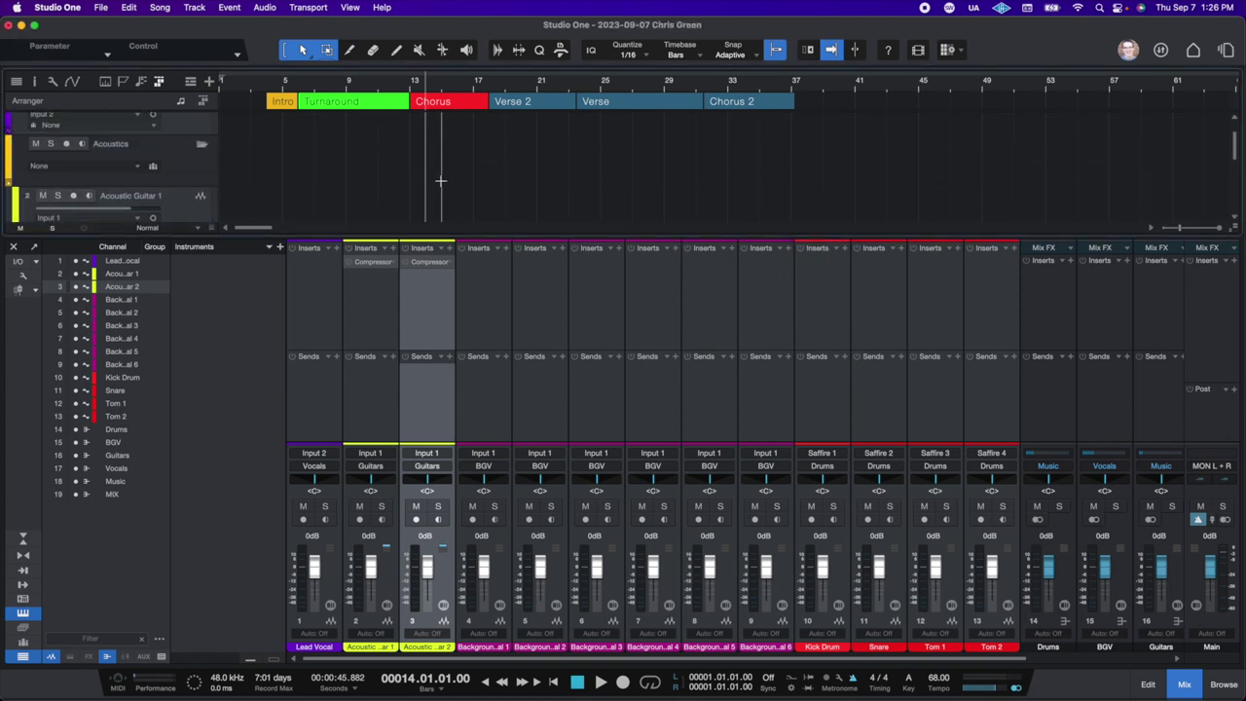
# - Rename the new song as "Happy Birthday 2023 REMIX"
pyautogui.click(100, 7)
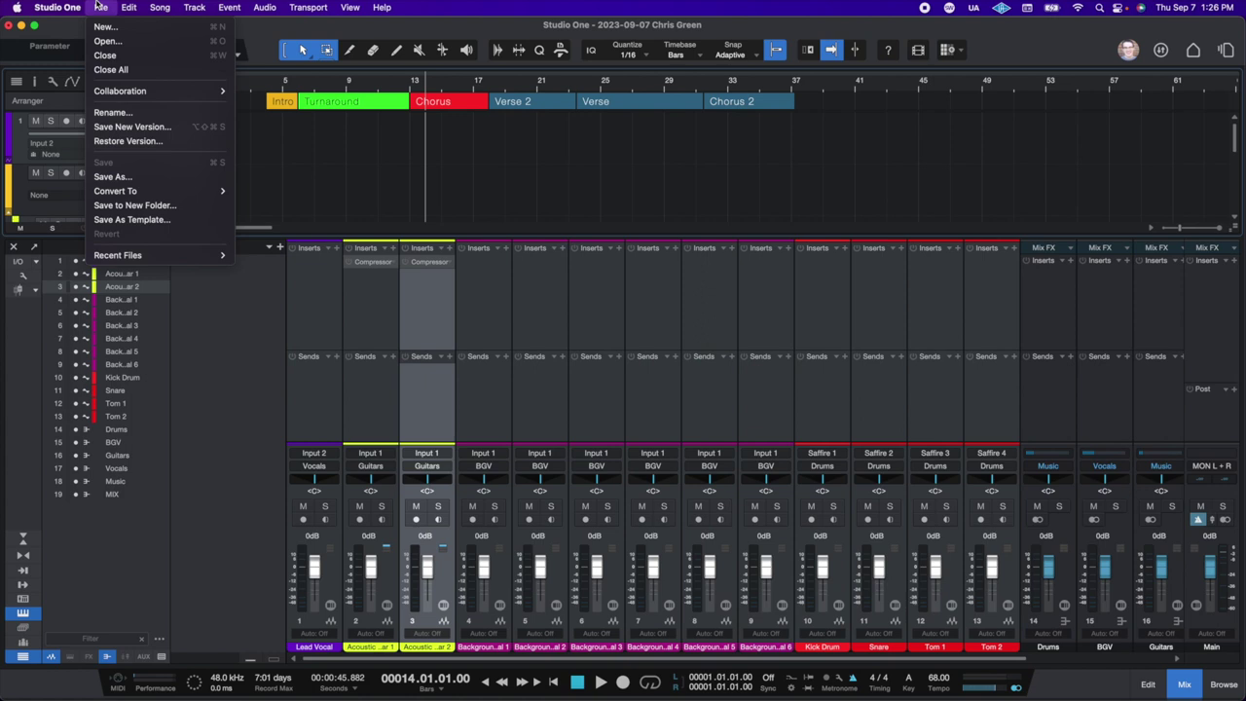
pyautogui.click(146, 112)
pyautogui.write('Happy Birthday')
pyautogui.press('BackSpace')
pyautogui.write('y 2023 REMIX')
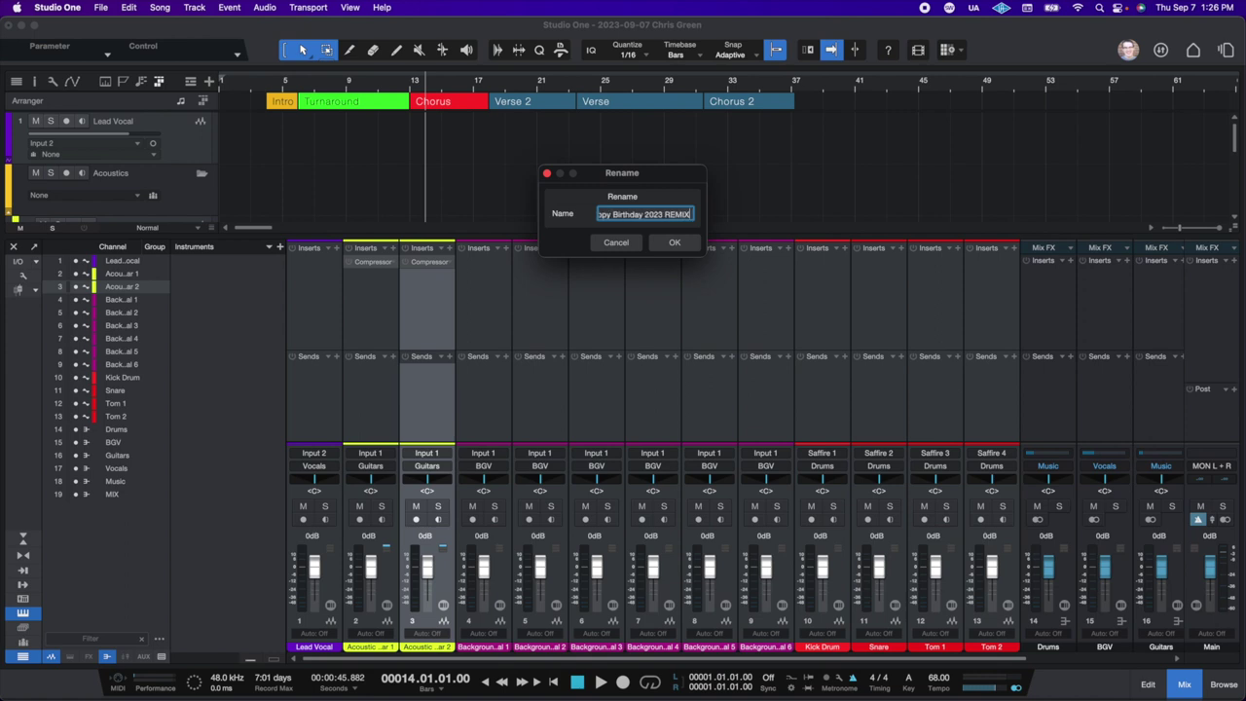
pyautogui.click(671, 243)
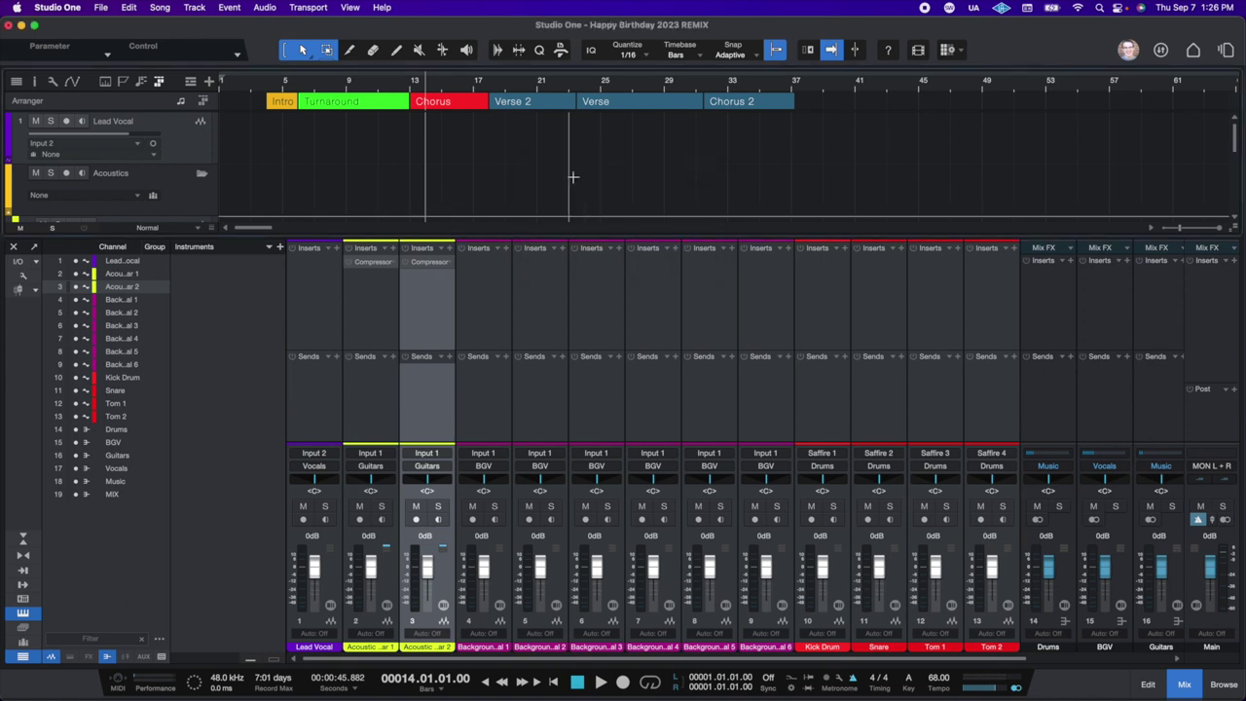